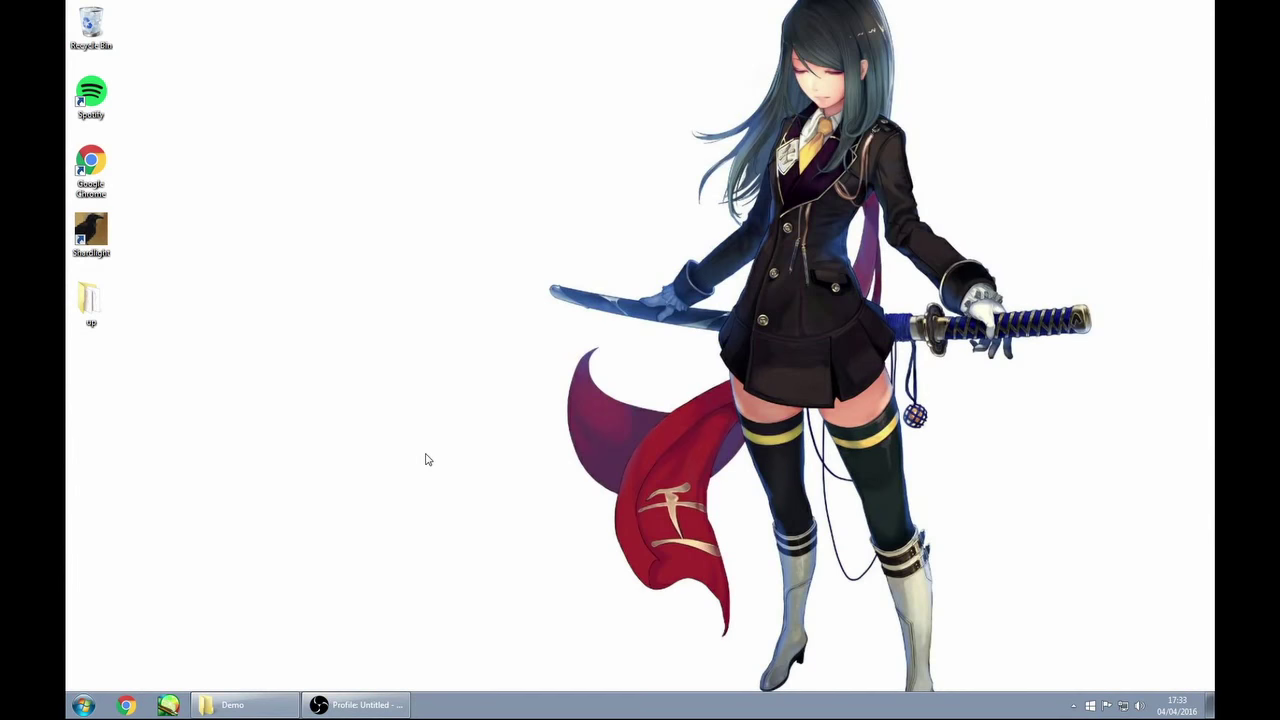
Open inkscape.org in Google Chrome and go to the Windows installer download page.
click(127, 707)
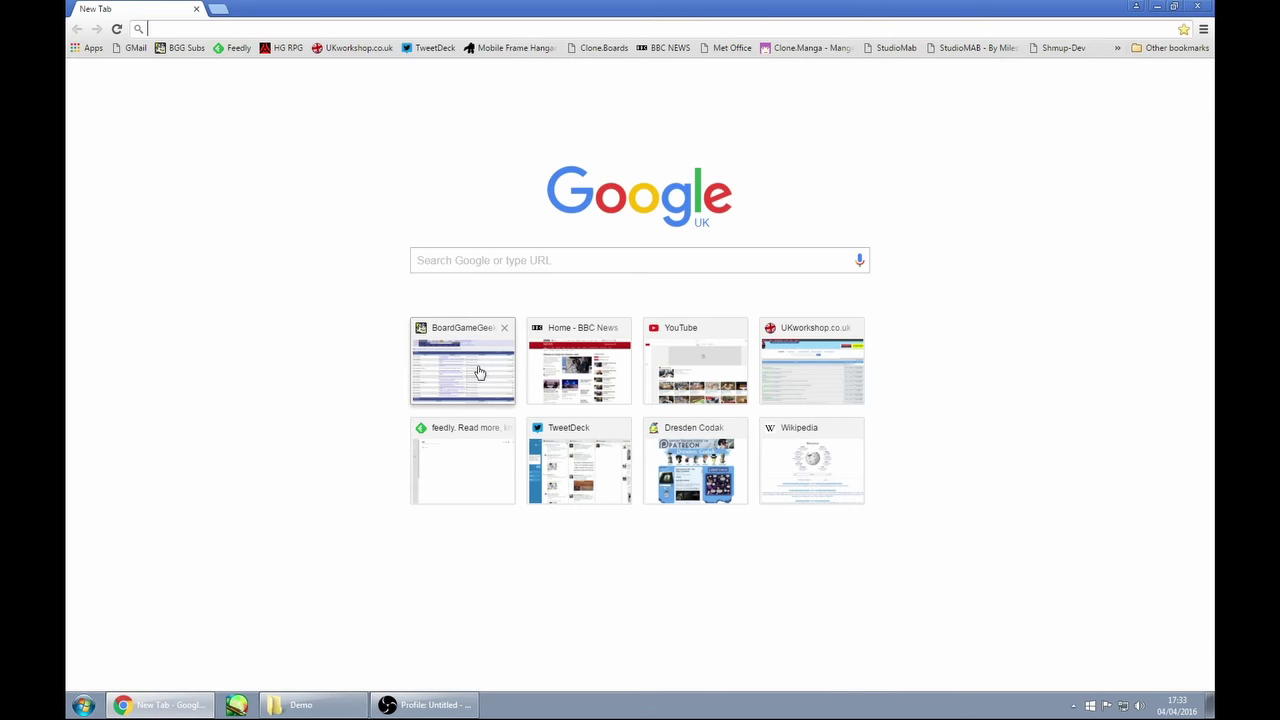
text(inkscape.org)
key(Return)
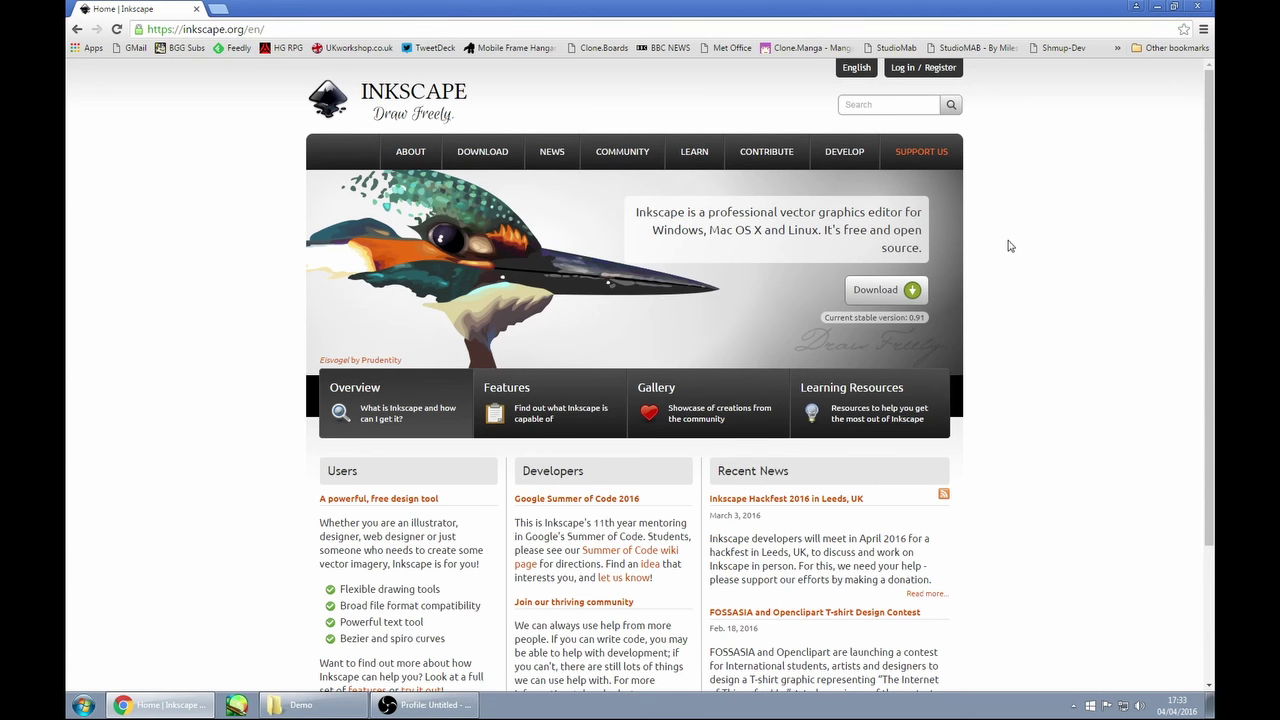
mouse_move(489, 158)
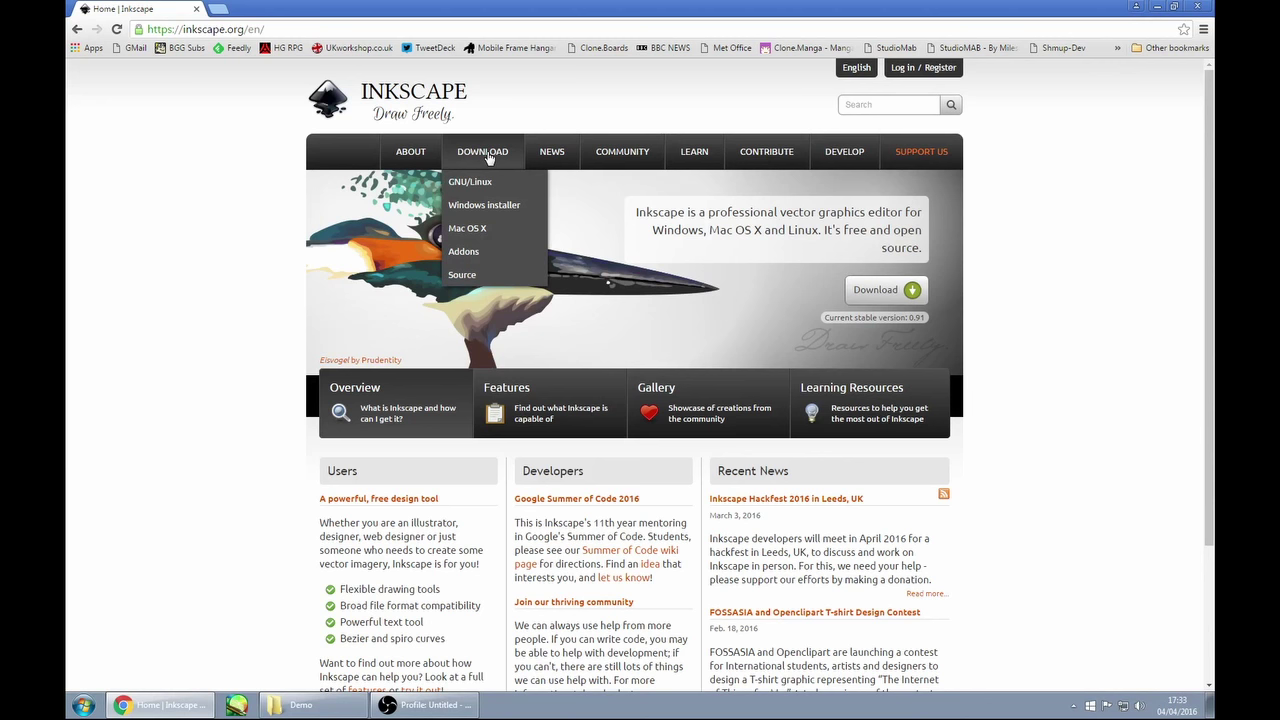
click(481, 208)
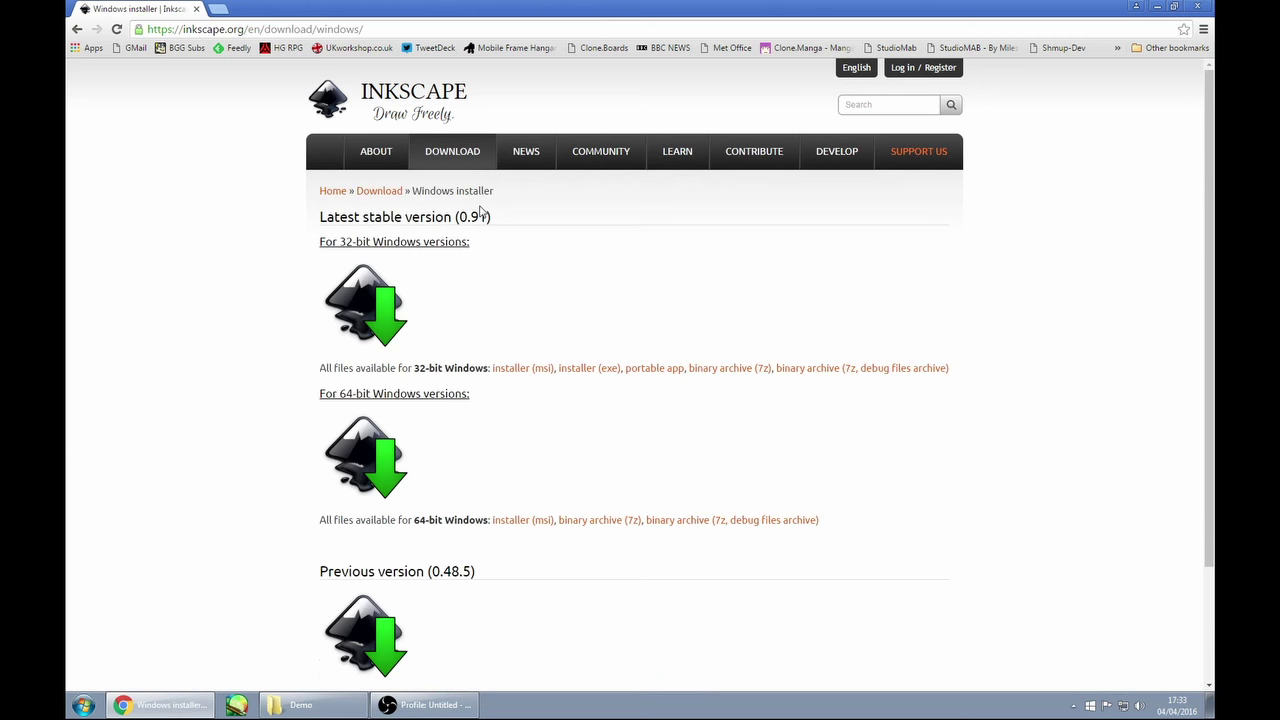
scroll(545, 290, down, 1)
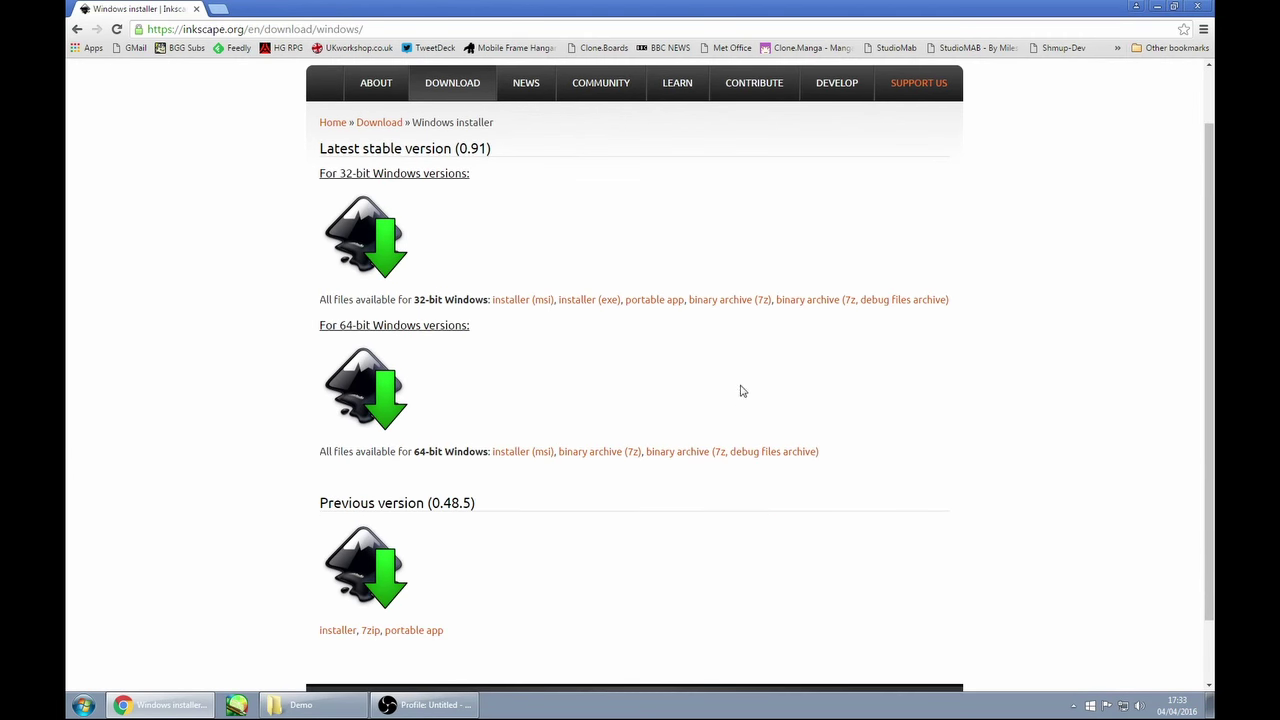
scroll(740, 390, up, 1)
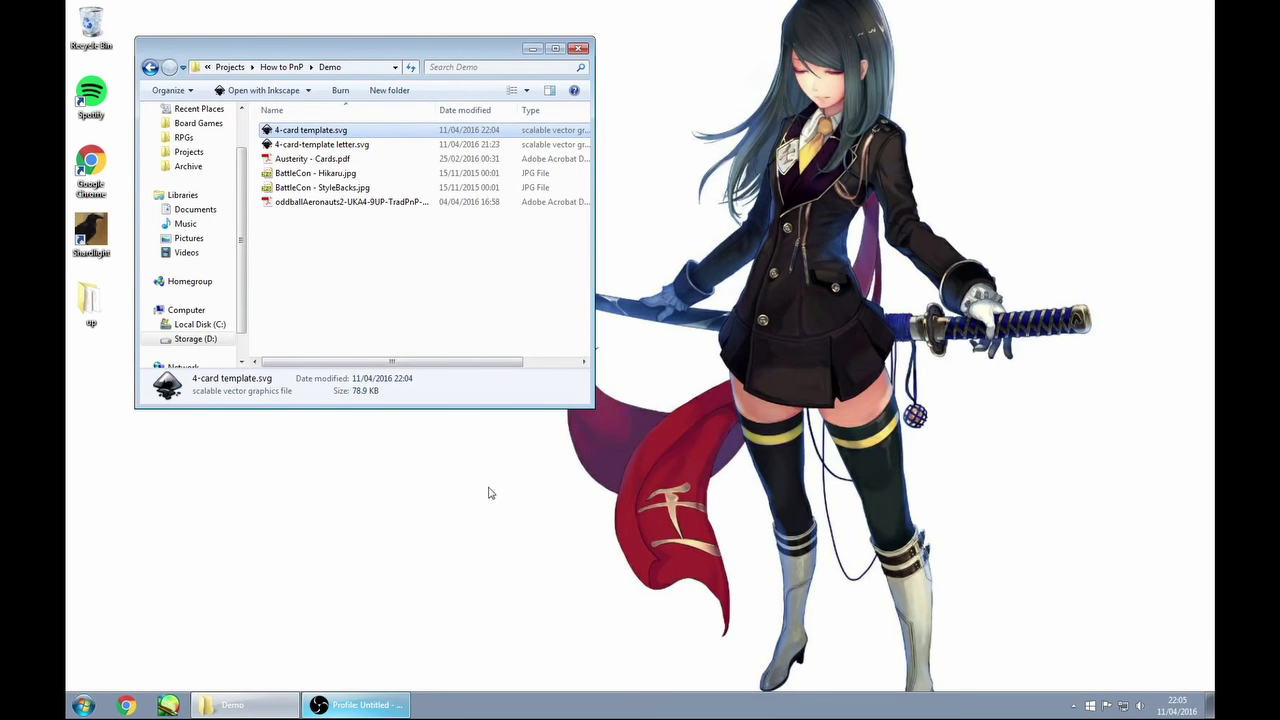
Open 4-card template.svg from the Demo folder in Inkscape and fit the whole page in view at 99% zoom.
double_click(340, 130)
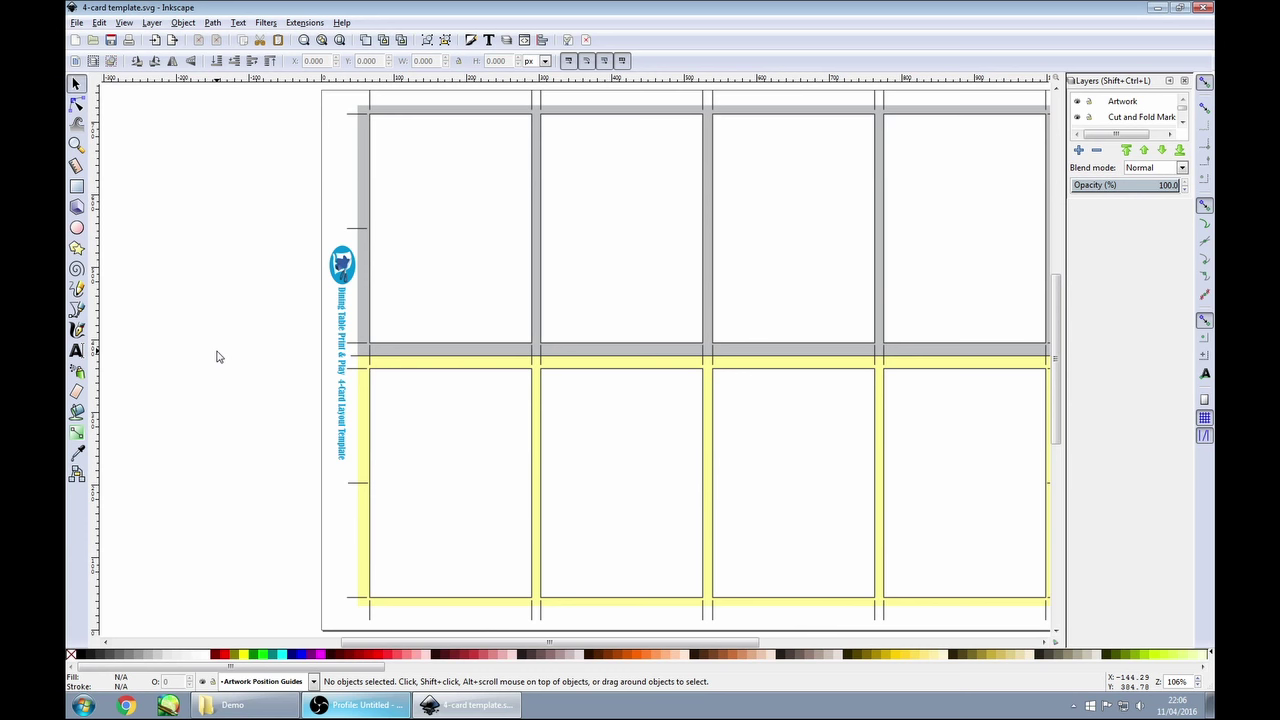
click(391, 309)
click(203, 303)
drag(629, 286, 531, 284)
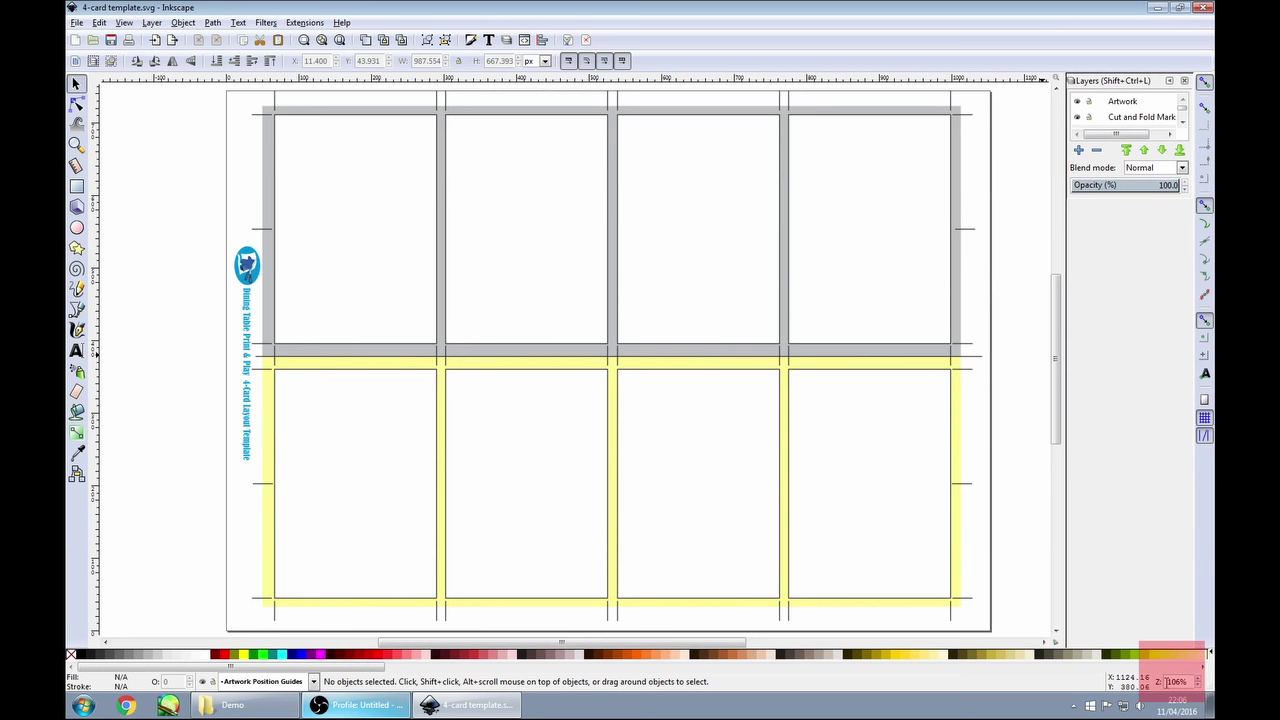
click(1198, 686)
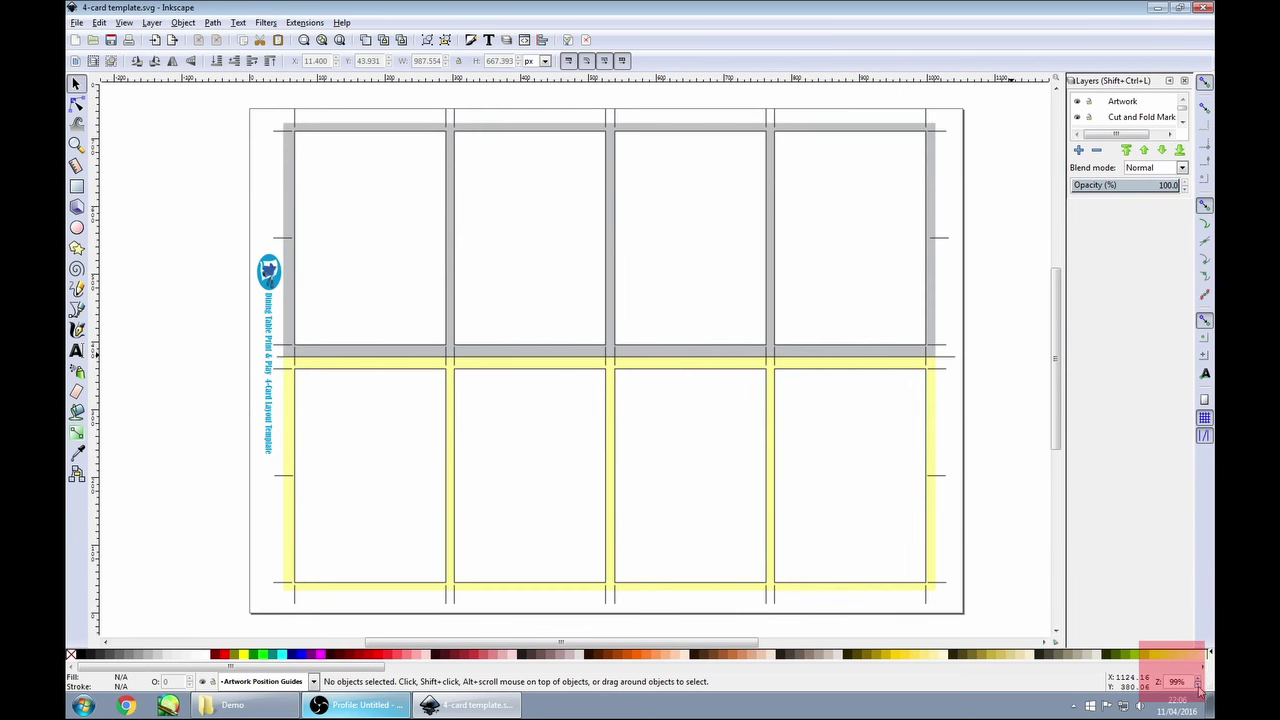
click(1198, 680)
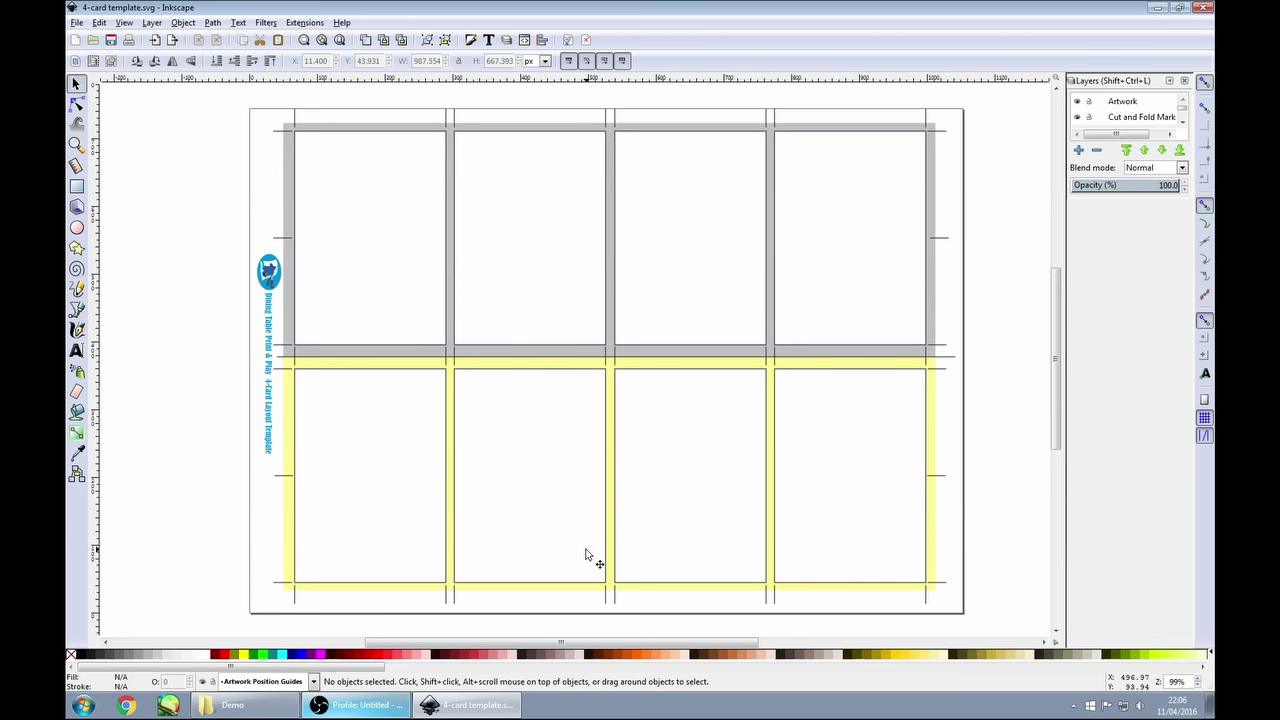
Examine the first card of the grey row up close, zoom back out, and centre the whole page in view.
click(76, 145)
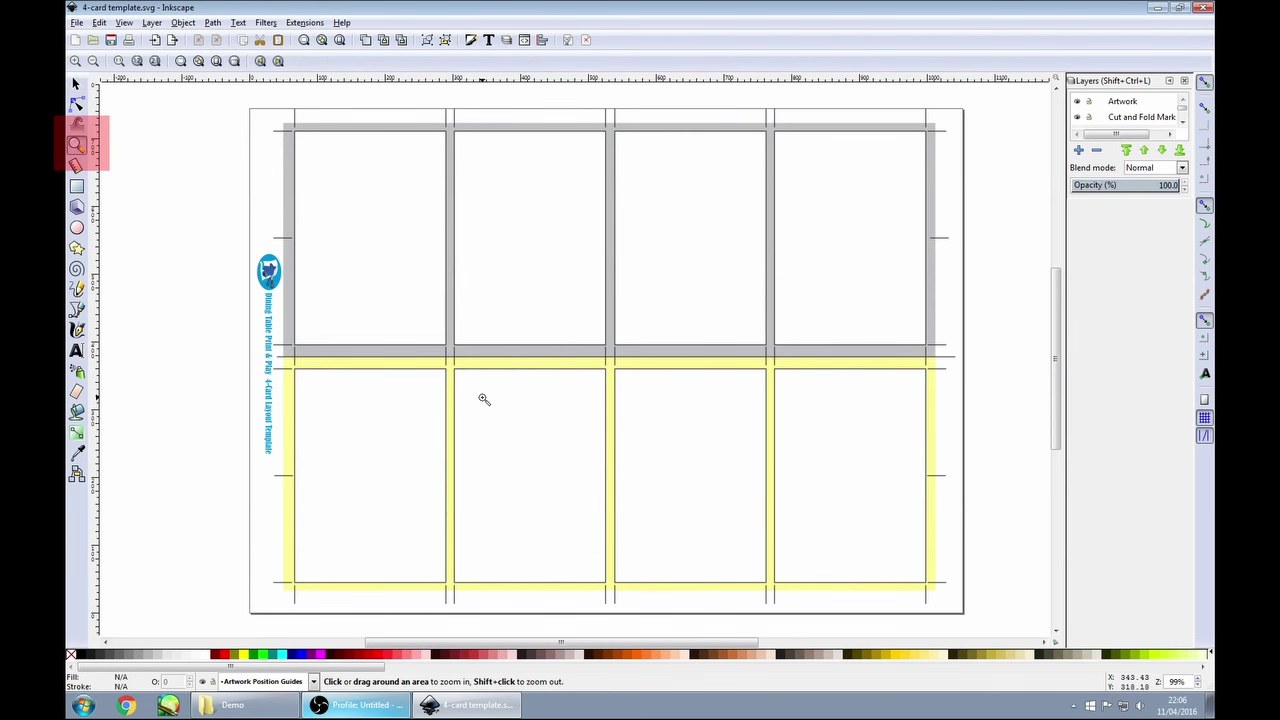
drag(239, 97, 491, 390)
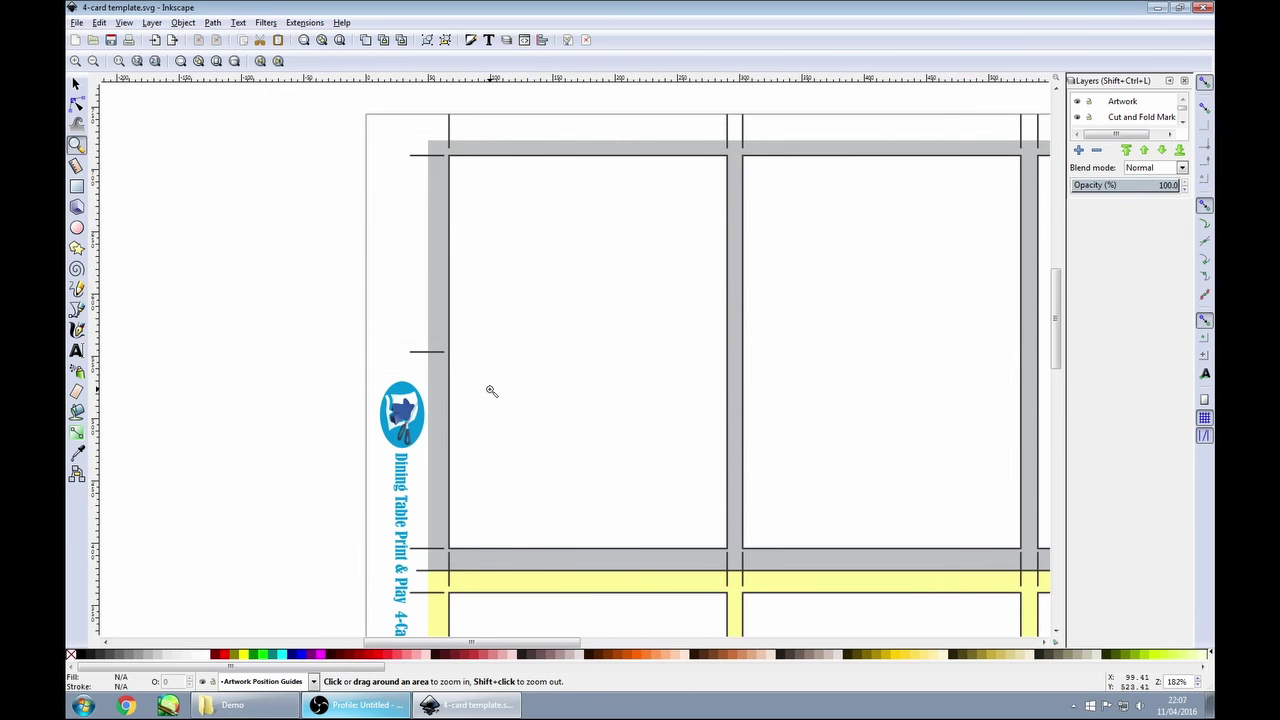
shift+click(606, 371)
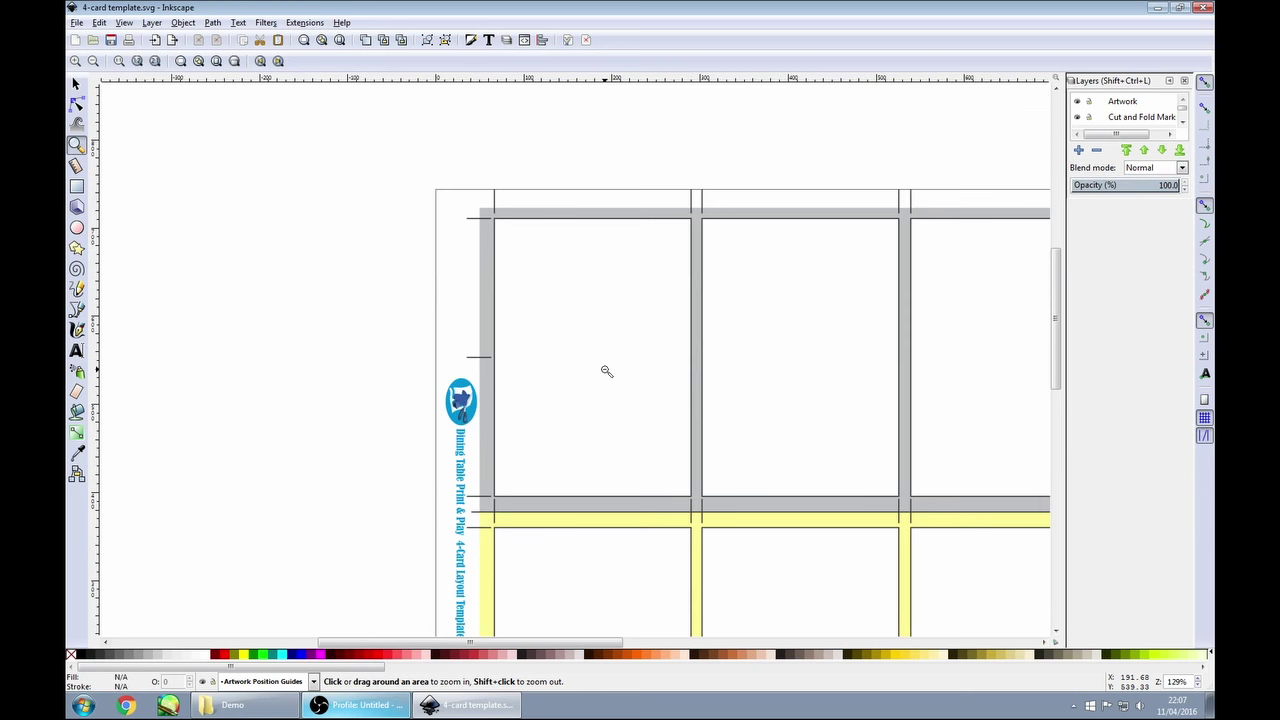
shift+click(606, 371)
click(606, 371)
click(606, 371)
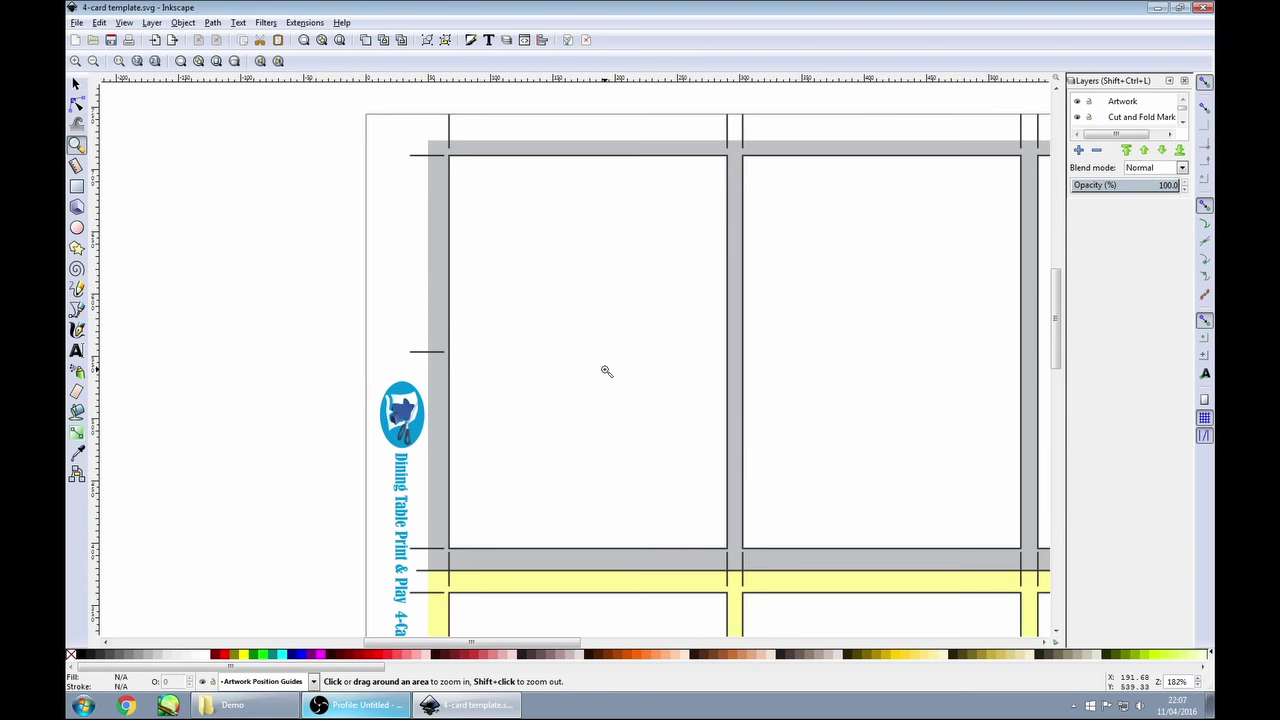
shift+click(606, 371)
shift+click(606, 371)
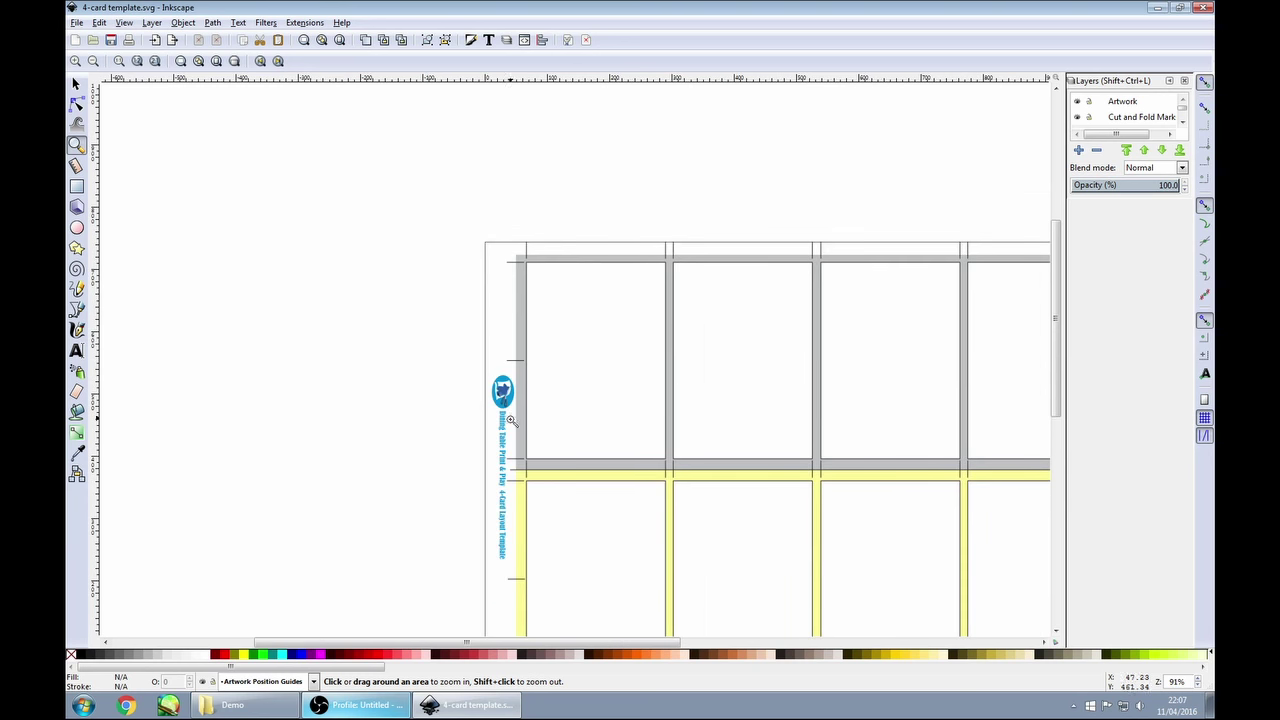
drag(717, 449, 517, 329)
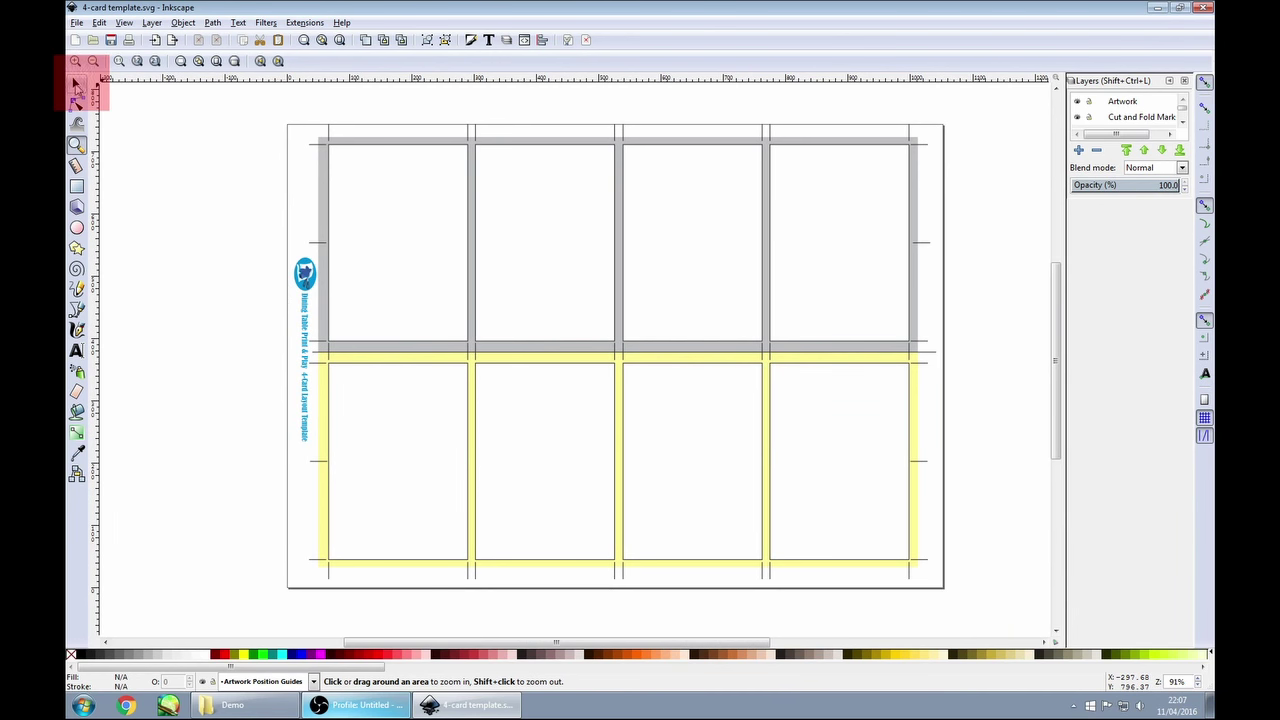
Switch to the selection tool and select the template logo and the grey background fill in turn, deselecting each.
click(77, 85)
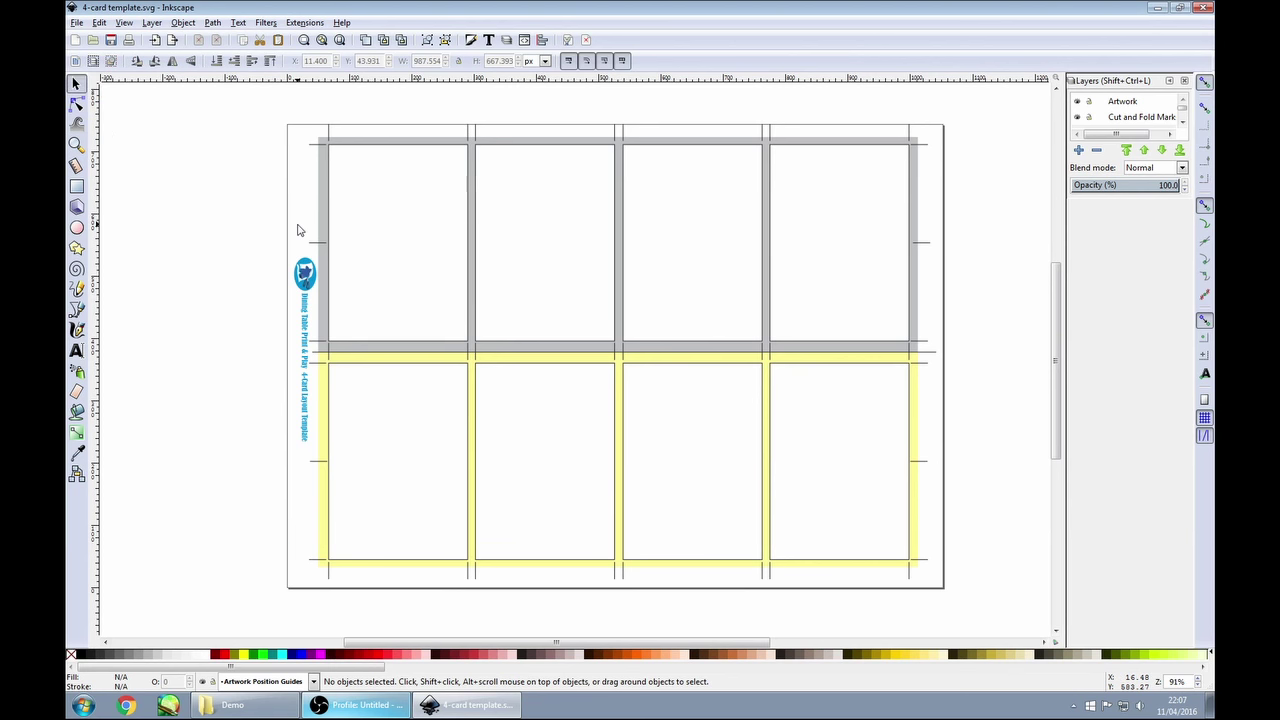
click(305, 285)
click(258, 213)
click(321, 168)
click(213, 219)
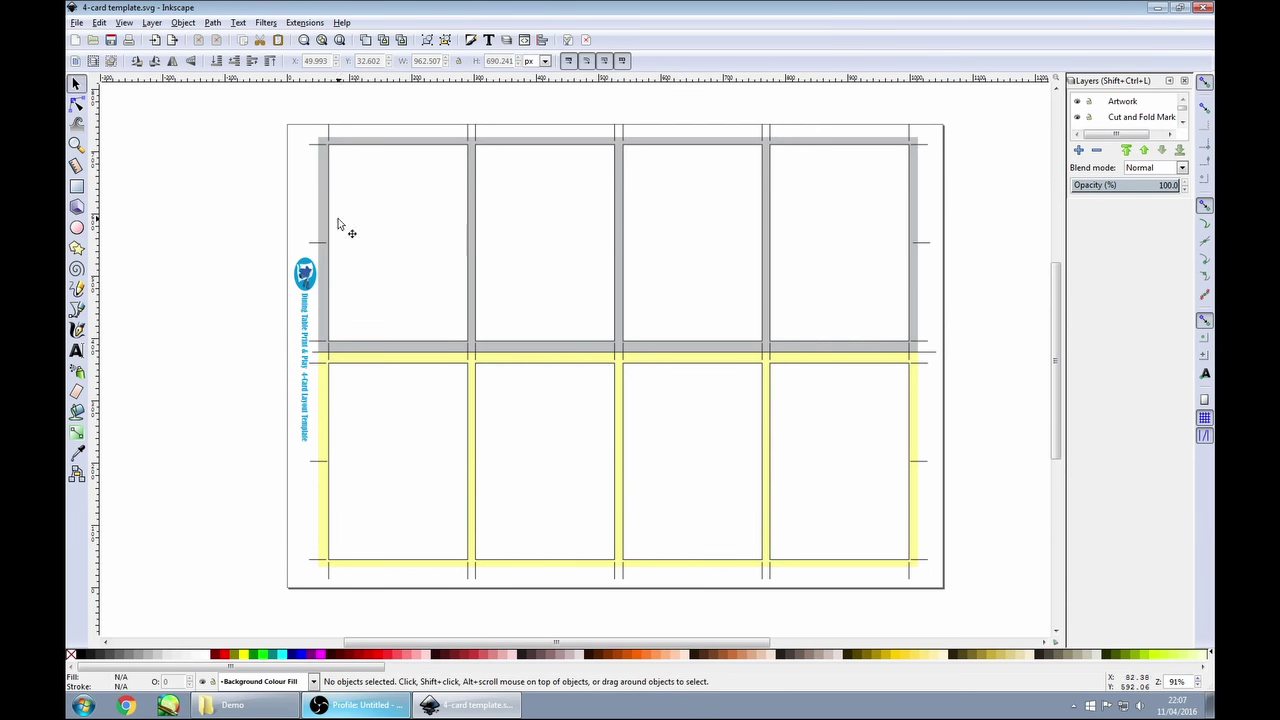
Enlarge the layer list to show all four layers and bring up the Layers dialog.
drag(1088, 198, 1089, 355)
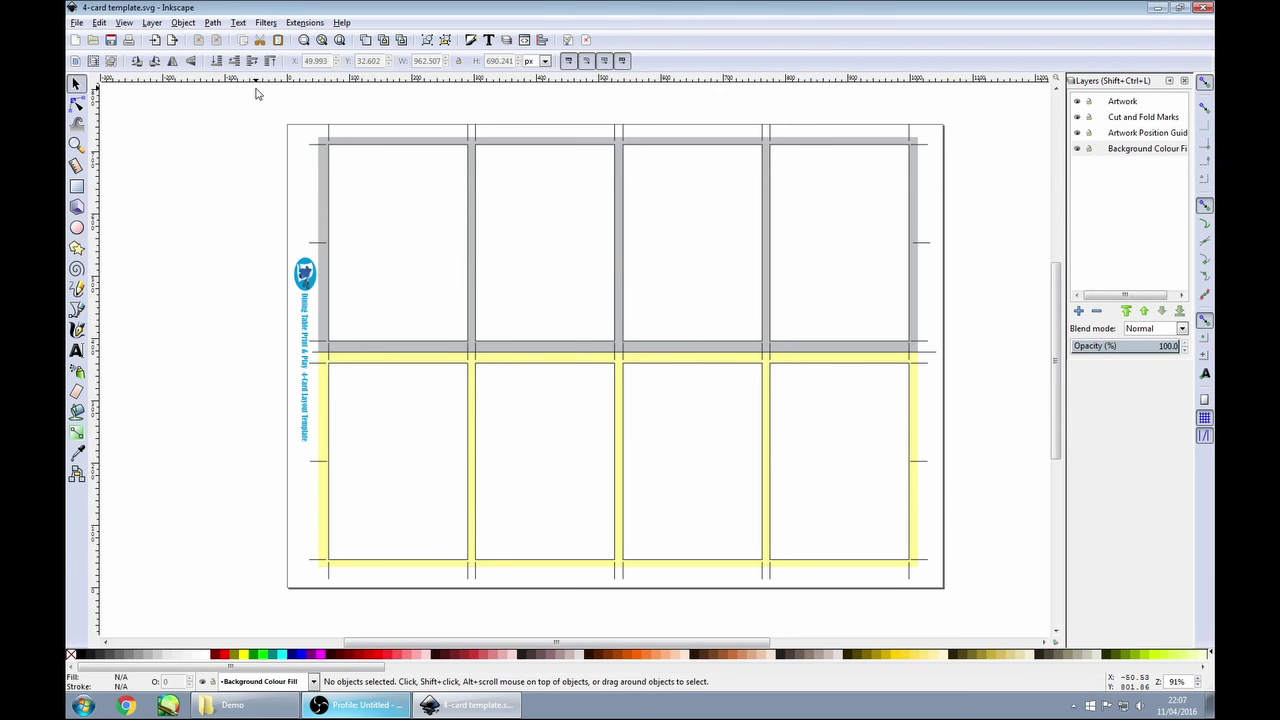
click(155, 24)
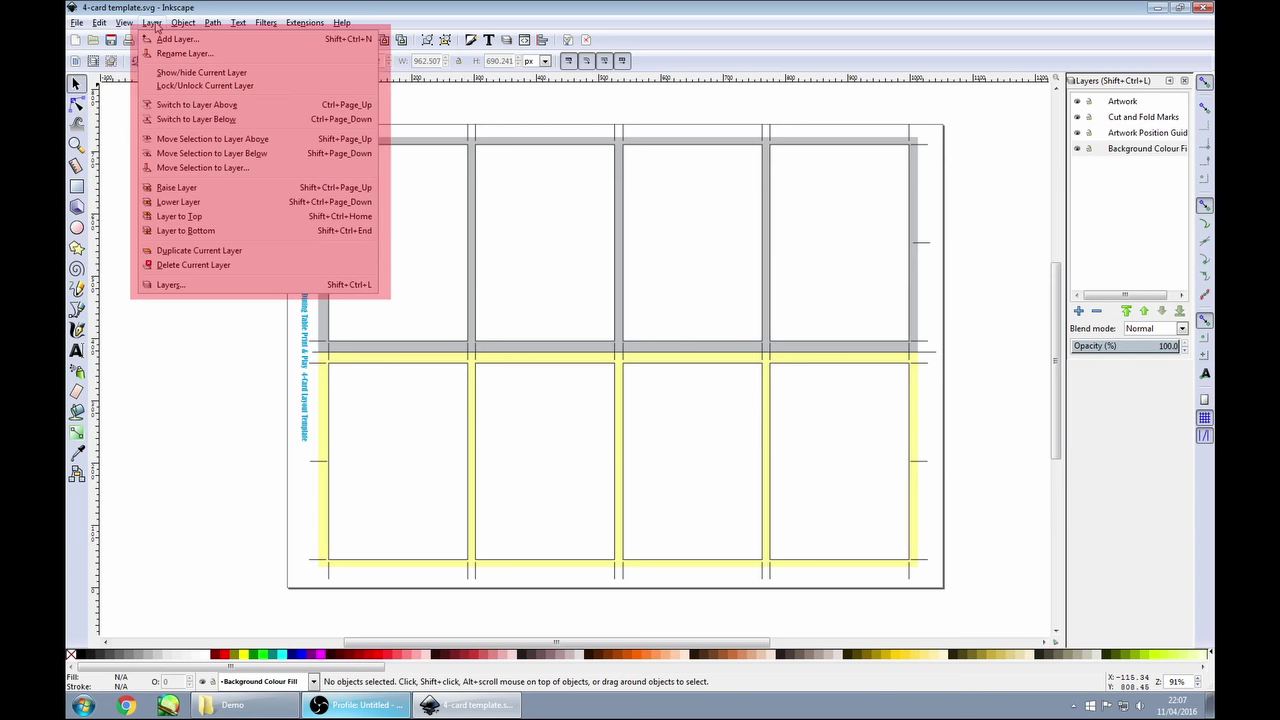
click(155, 26)
click(155, 25)
click(155, 25)
click(155, 25)
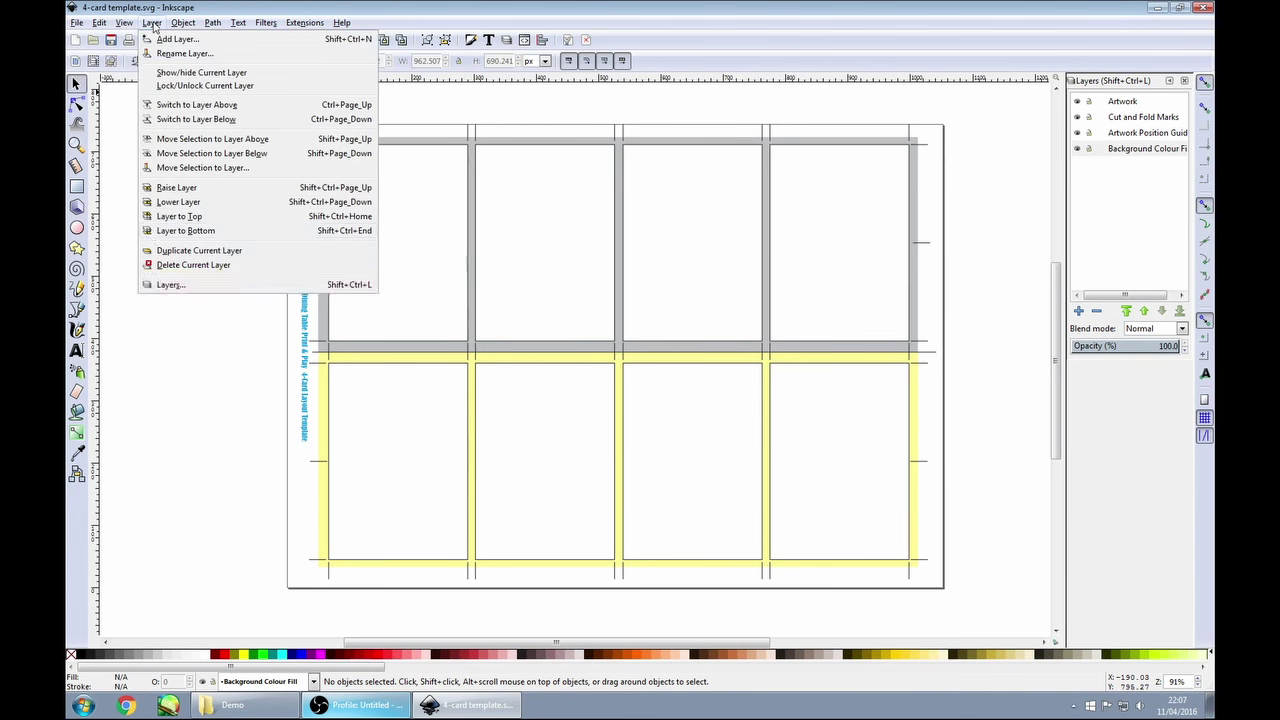
click(168, 287)
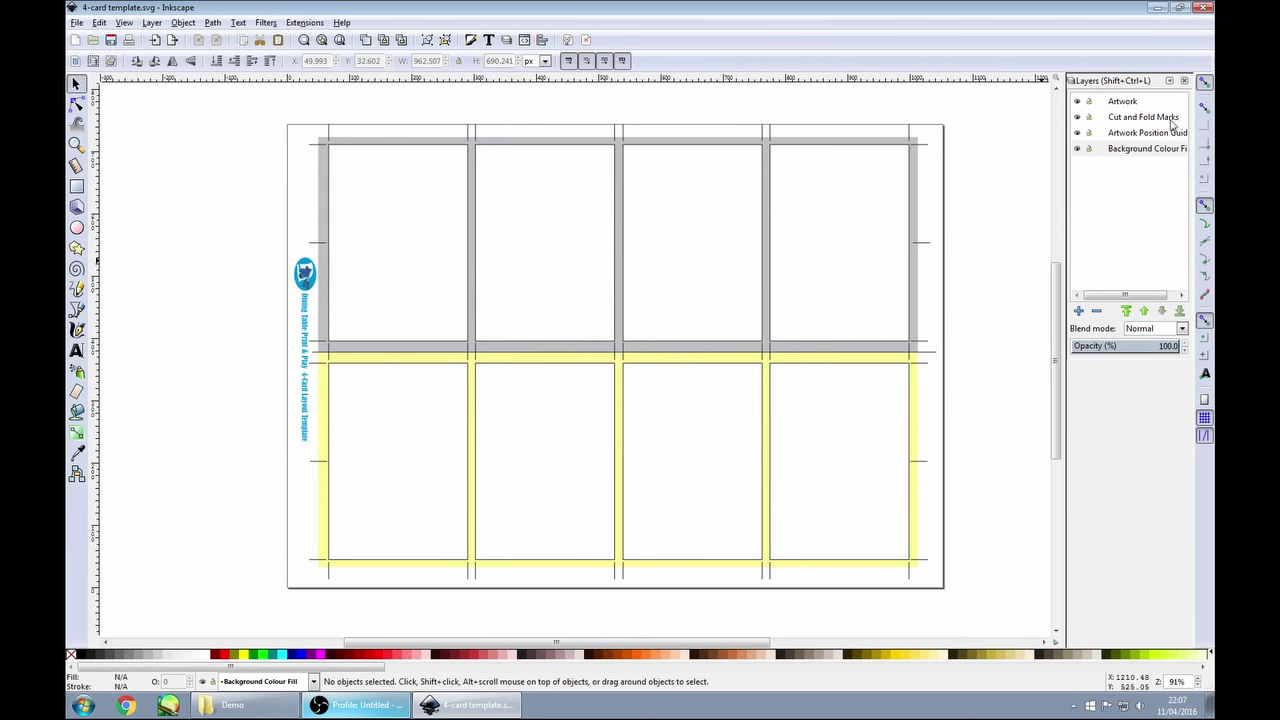
Close and reopen the Layers dialog, and shorten its layer list slightly.
click(1184, 83)
click(151, 23)
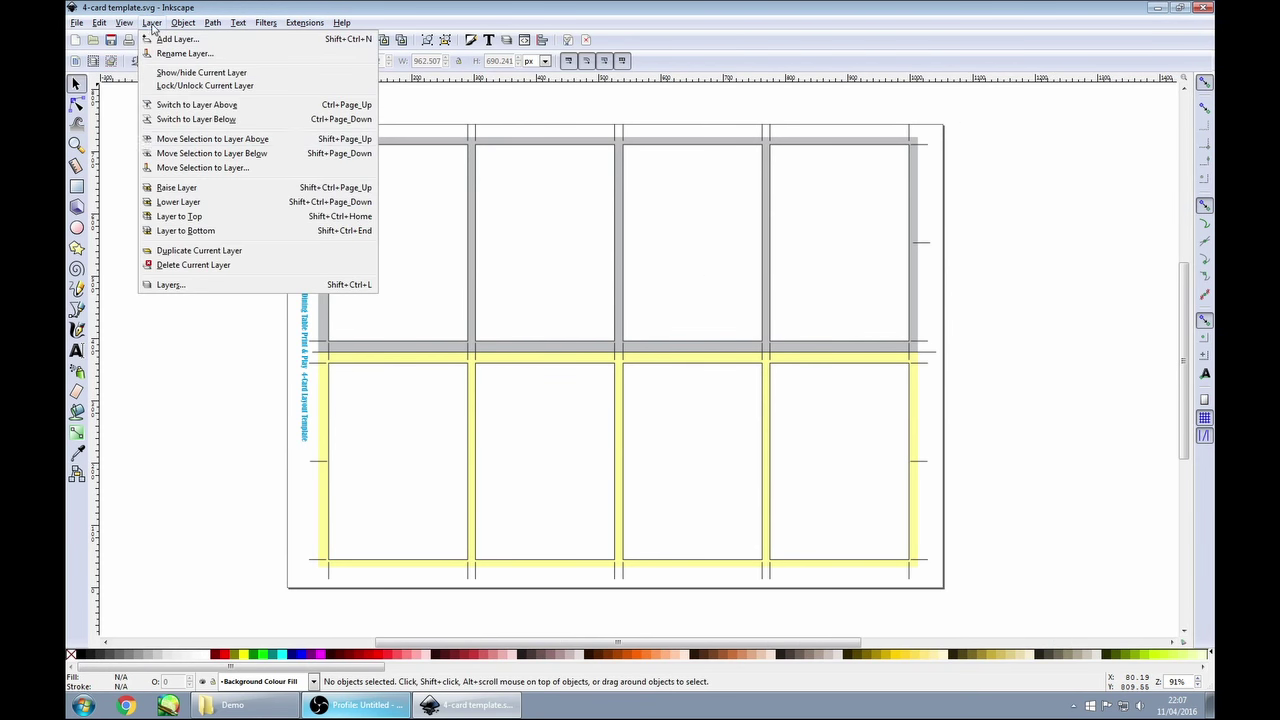
click(167, 286)
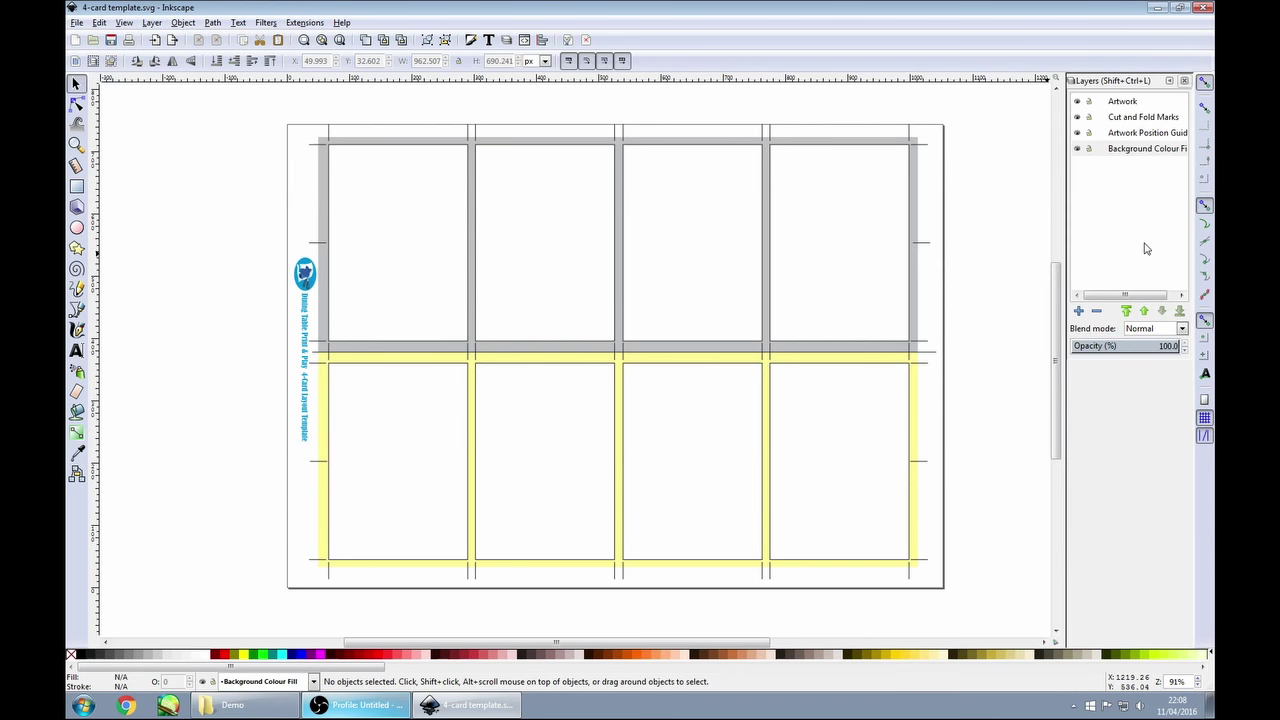
drag(1120, 362, 1133, 324)
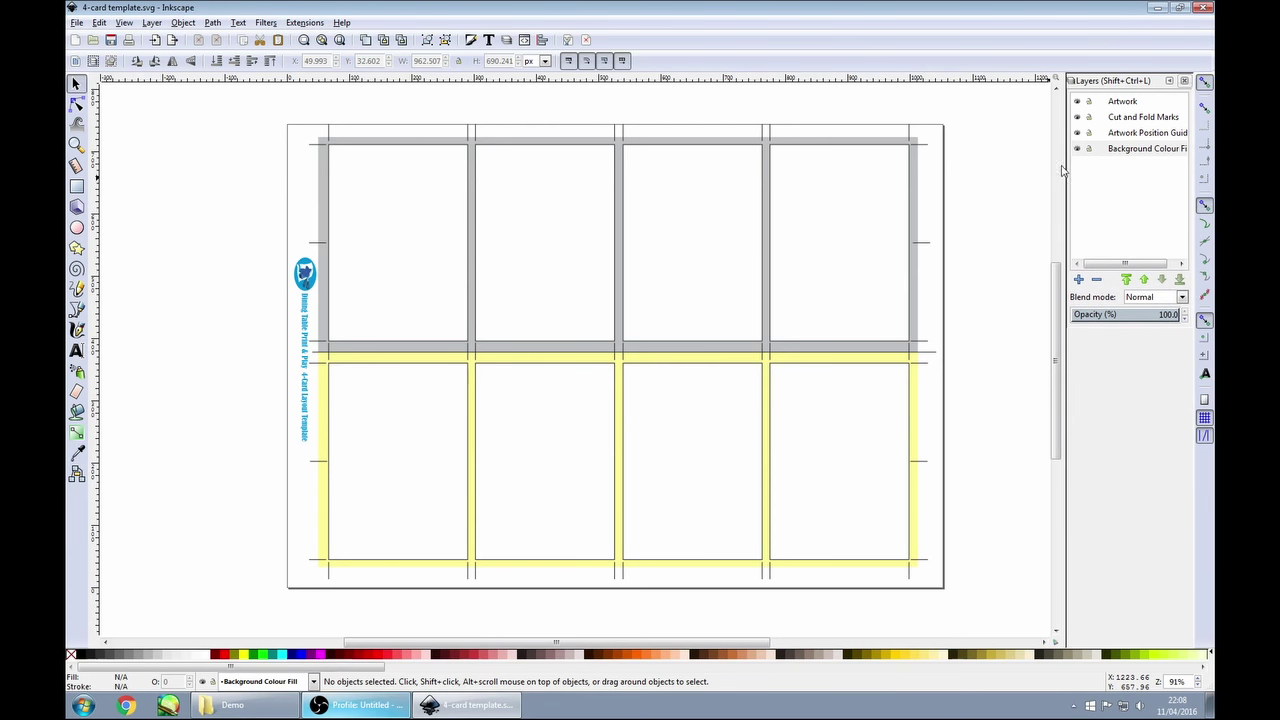
Hide the Cut and Fold Marks and Artwork Position Guides layers and show both again.
click(1078, 119)
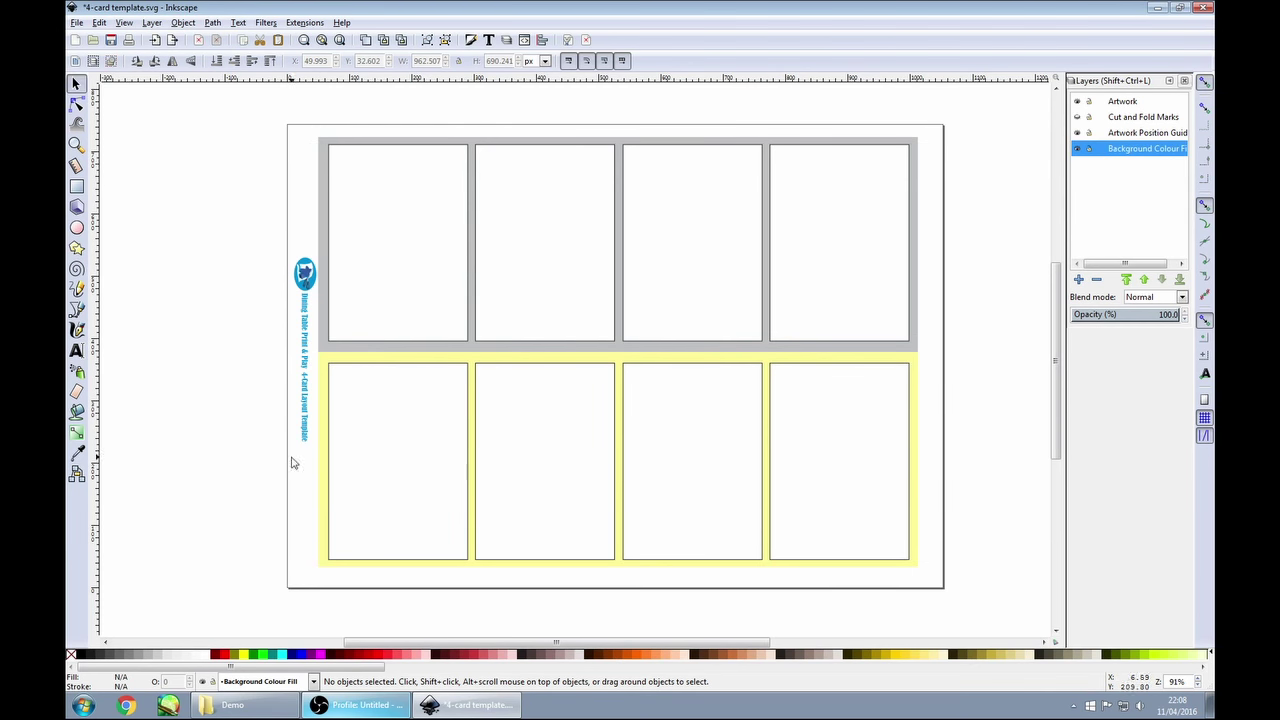
click(1078, 134)
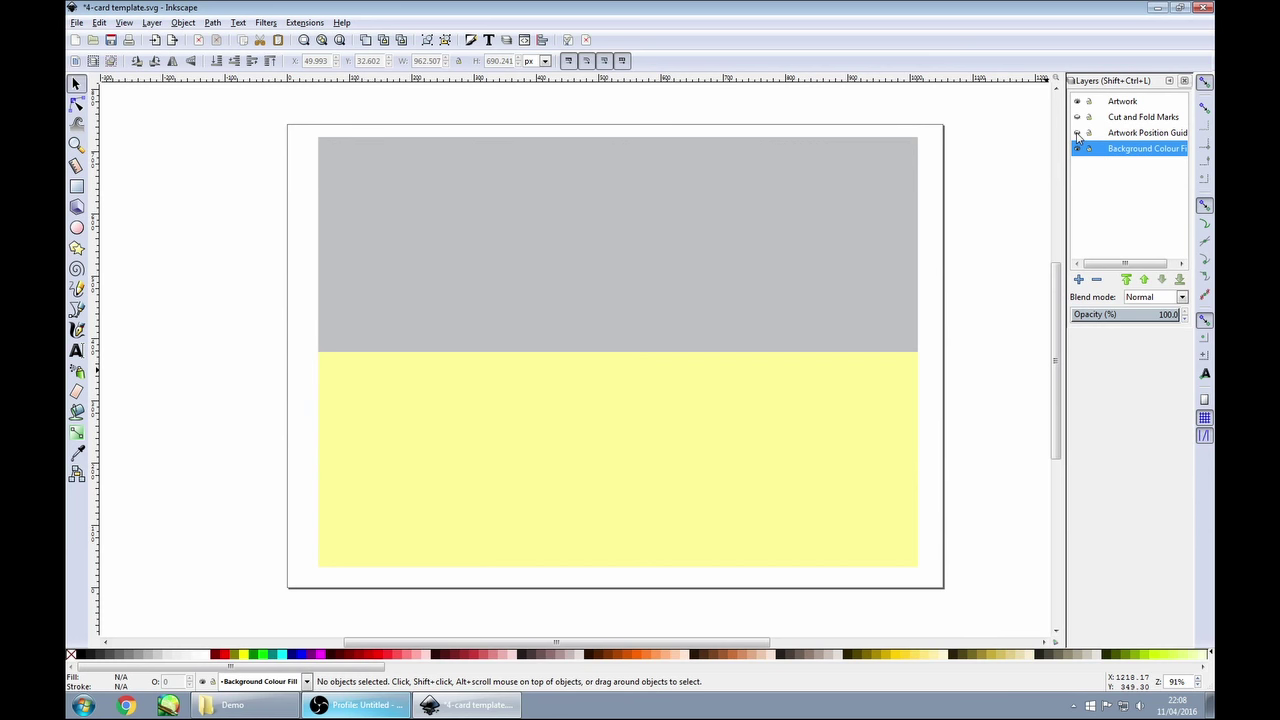
click(1078, 134)
click(1077, 117)
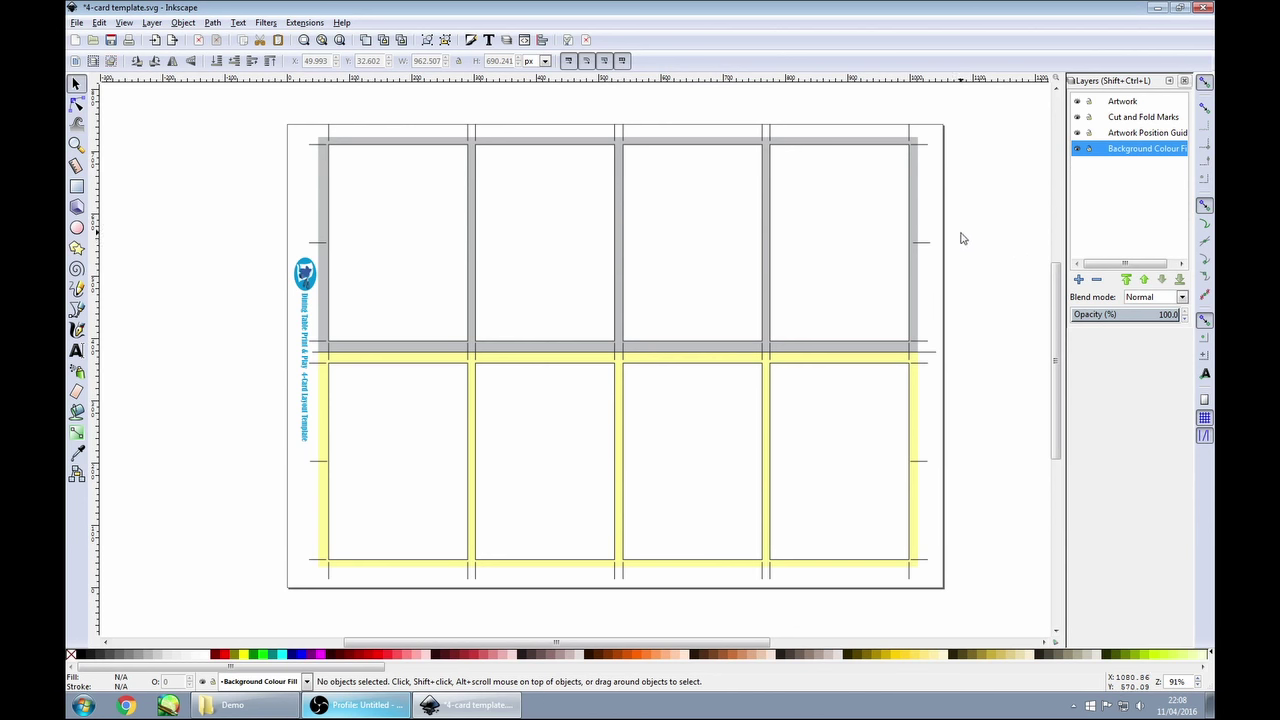
Lock the Cut and Fold Marks layer to test selecting its marks on the page, and unlock it again.
click(924, 246)
click(1008, 214)
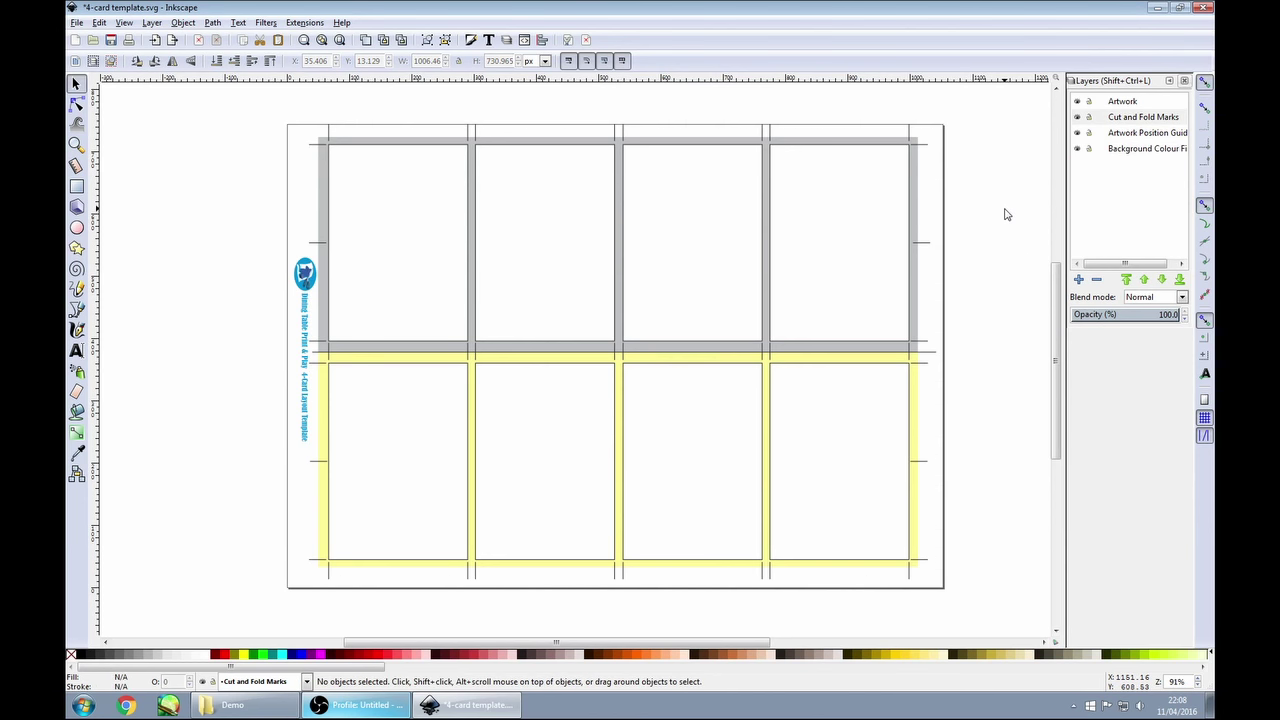
click(1089, 118)
click(1089, 118)
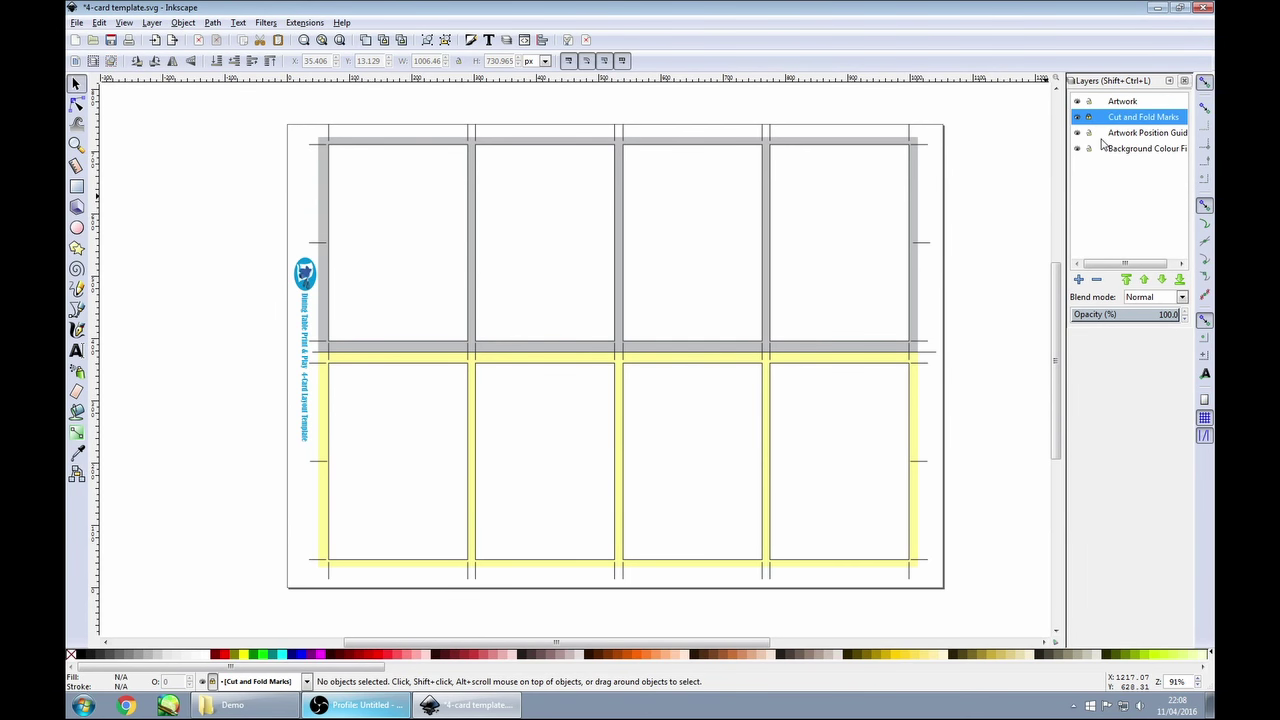
click(926, 151)
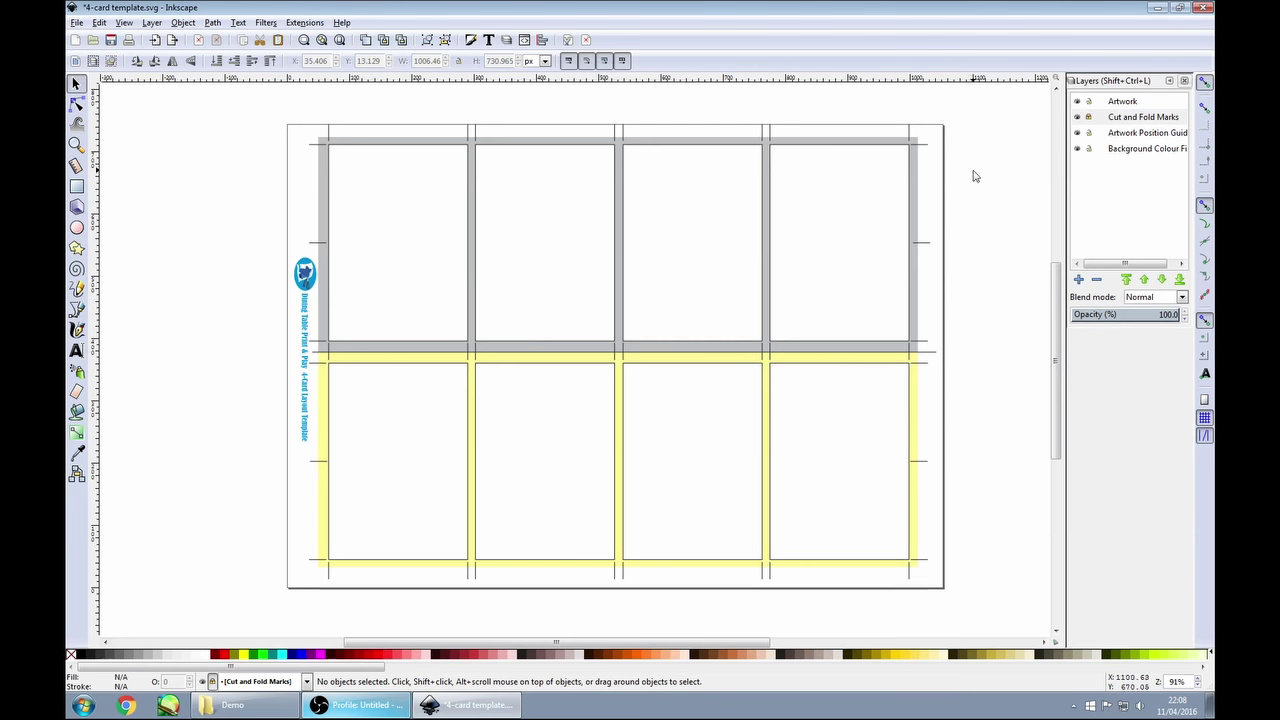
click(1087, 118)
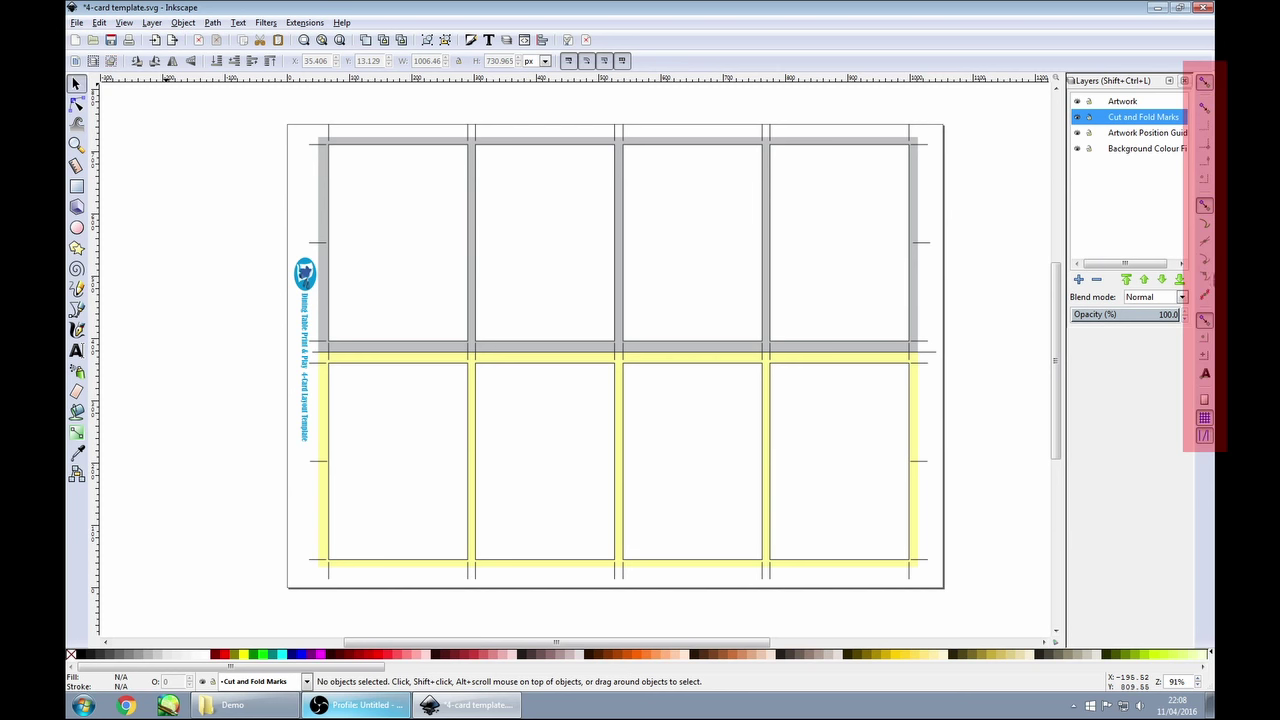
Hide the Snap Controls Bar and show it again.
click(1205, 416)
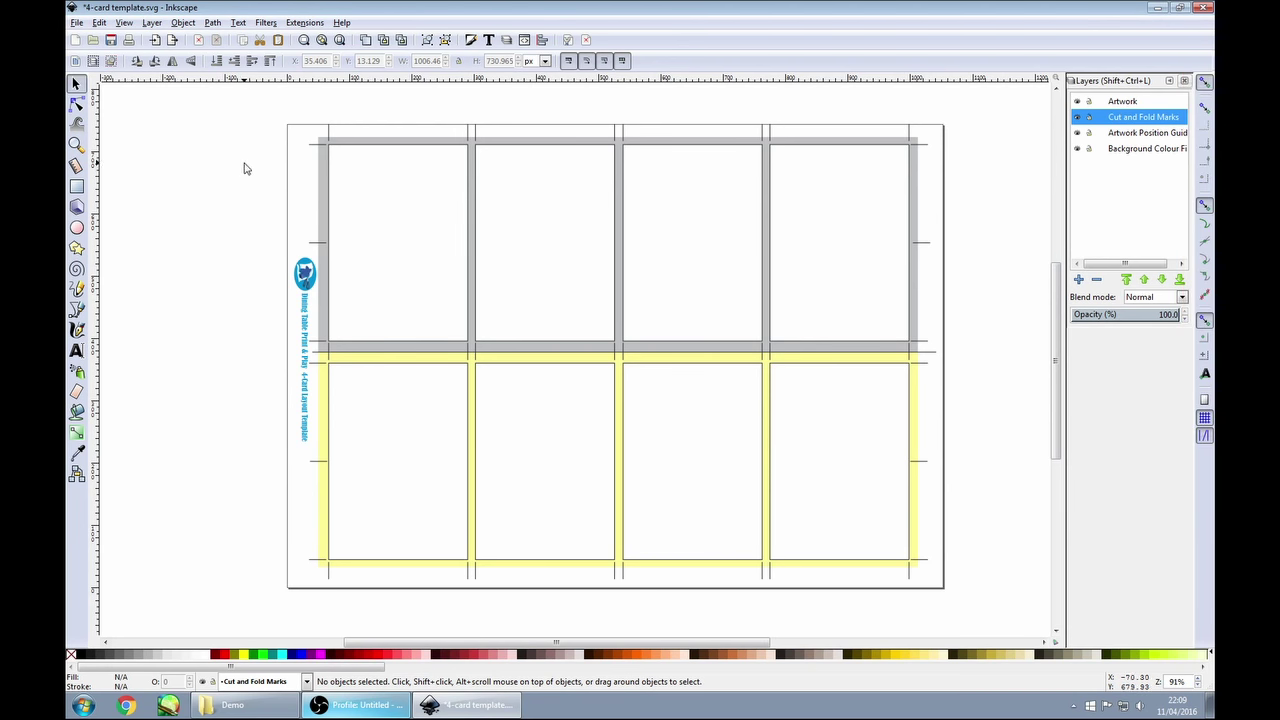
click(124, 22)
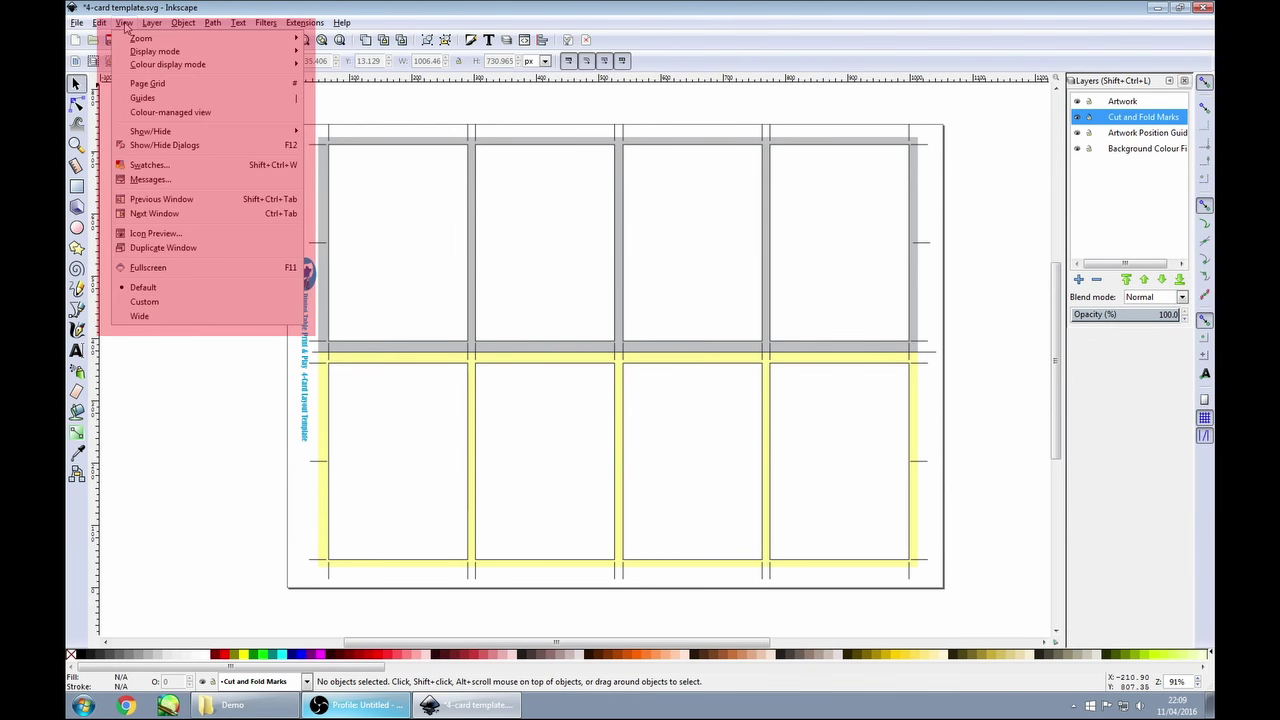
mouse_move(134, 137)
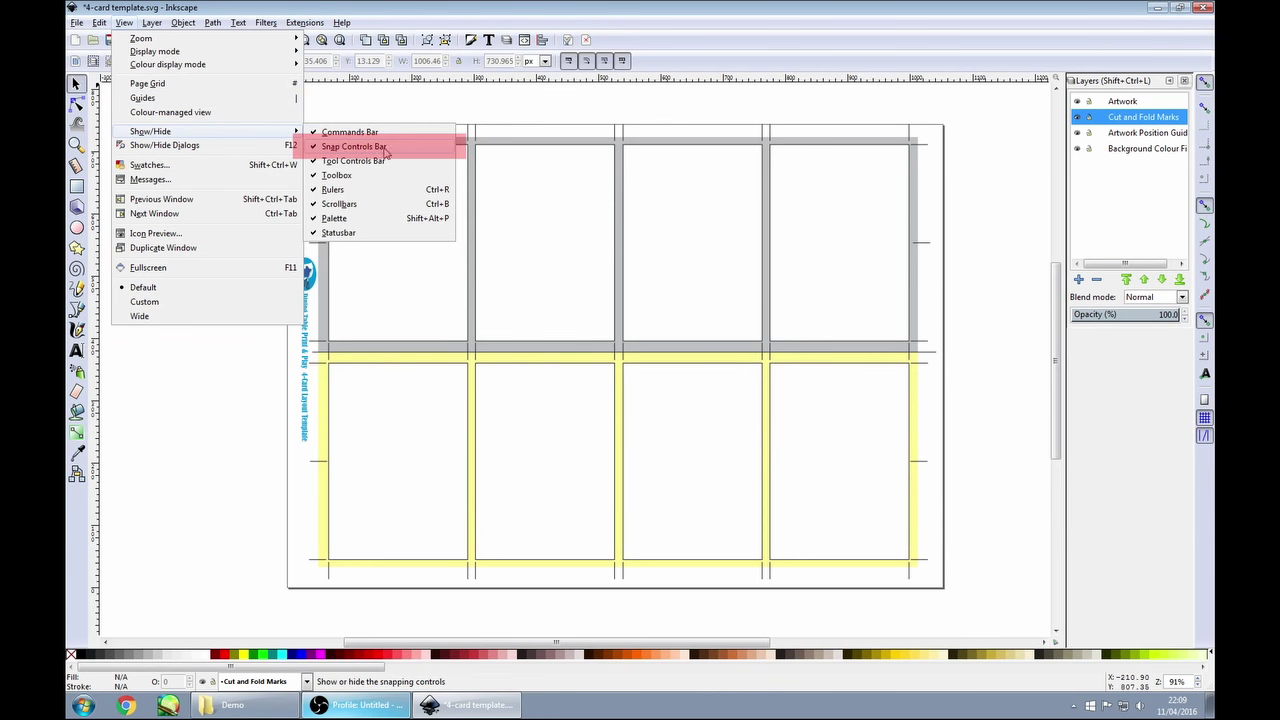
click(336, 148)
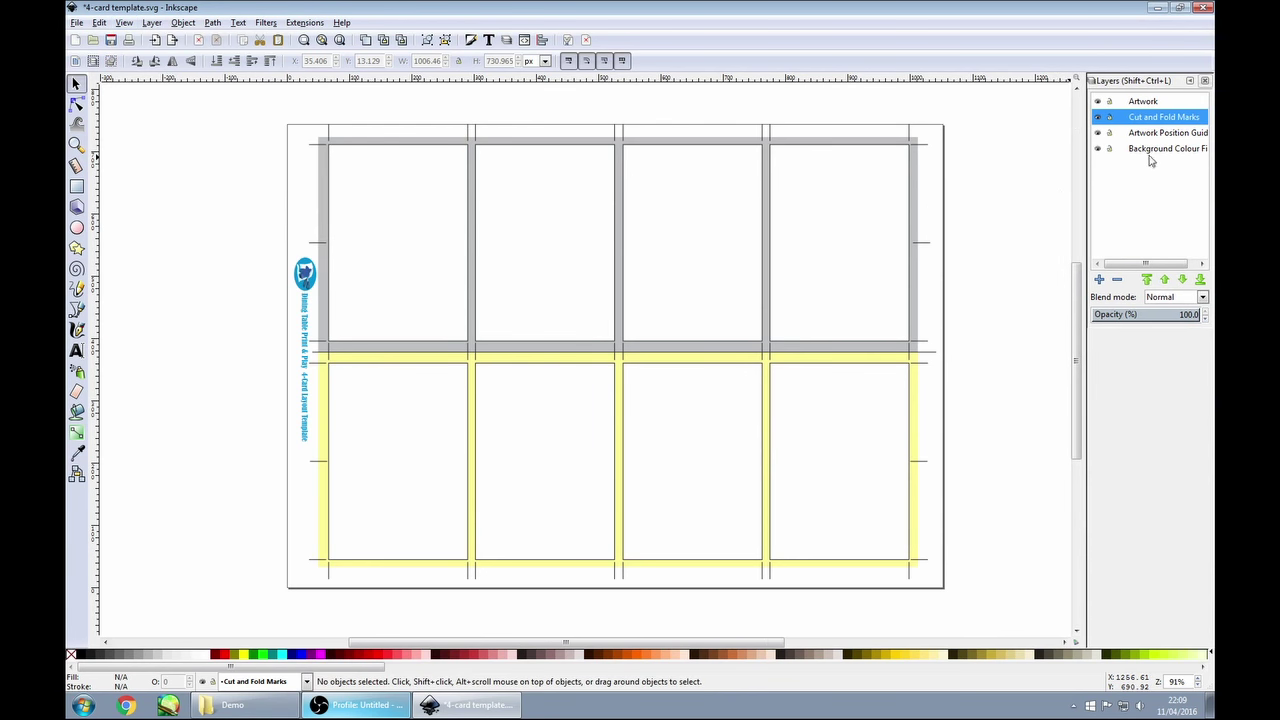
click(124, 22)
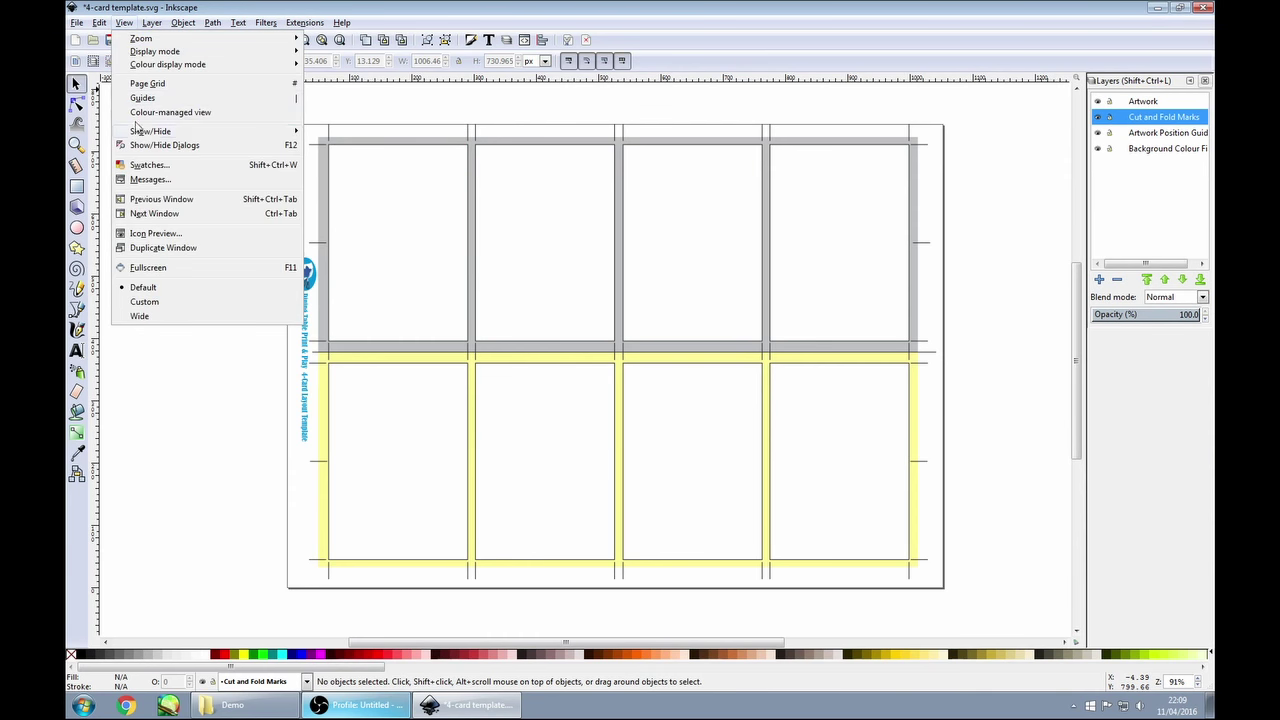
mouse_move(137, 134)
click(351, 147)
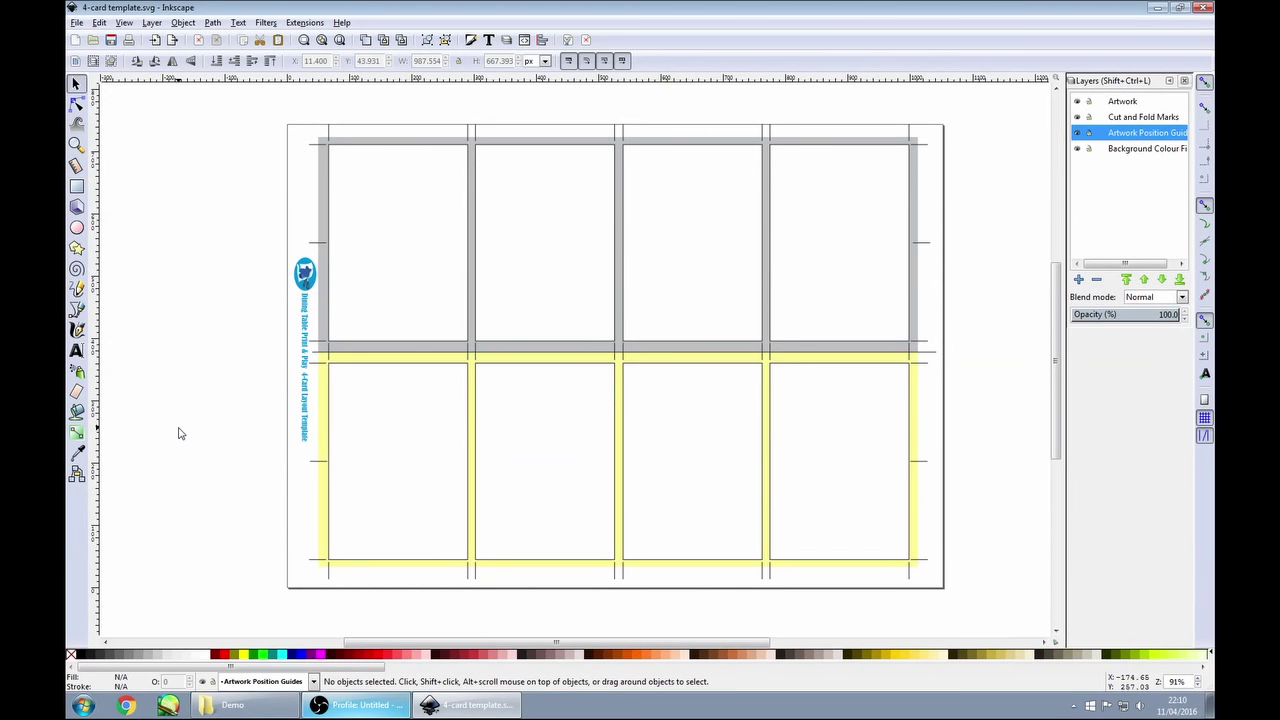
Open page 2 of oddballAeronauts2-UKA4-9UP-TradPnP-maverickmuse.pdf, keeping the default PDF import settings.
click(93, 44)
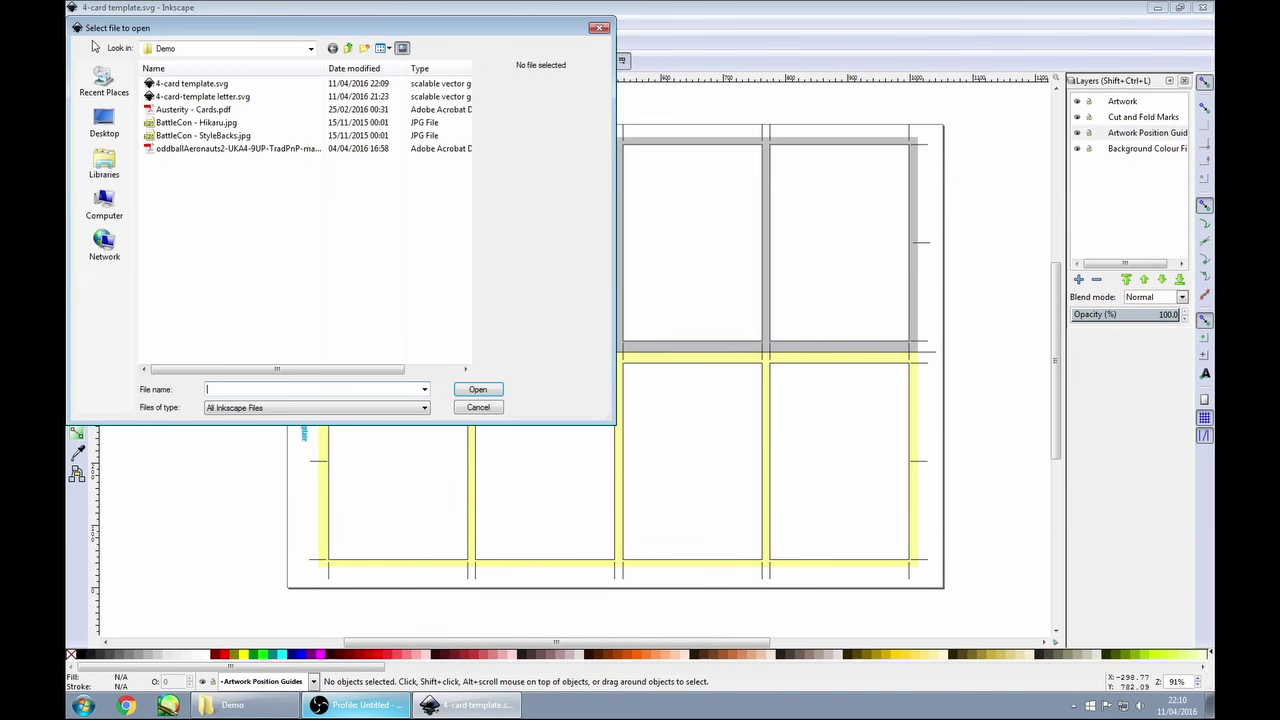
click(197, 150)
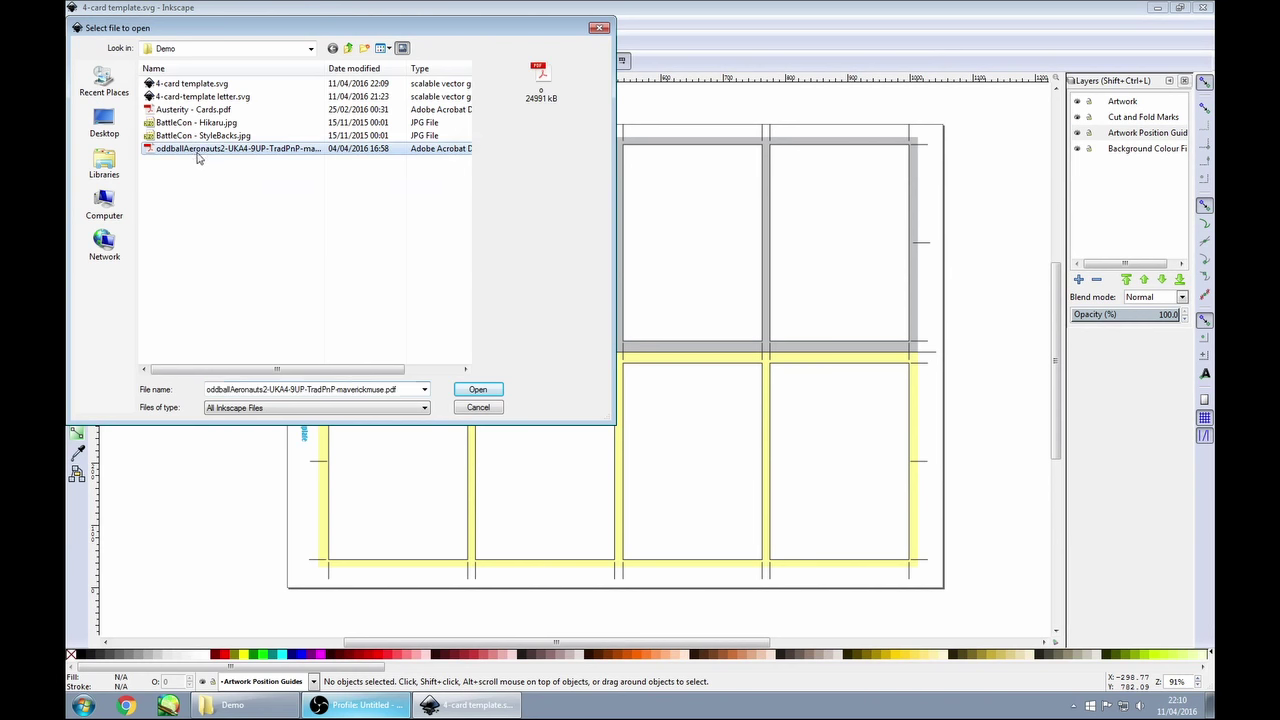
click(481, 392)
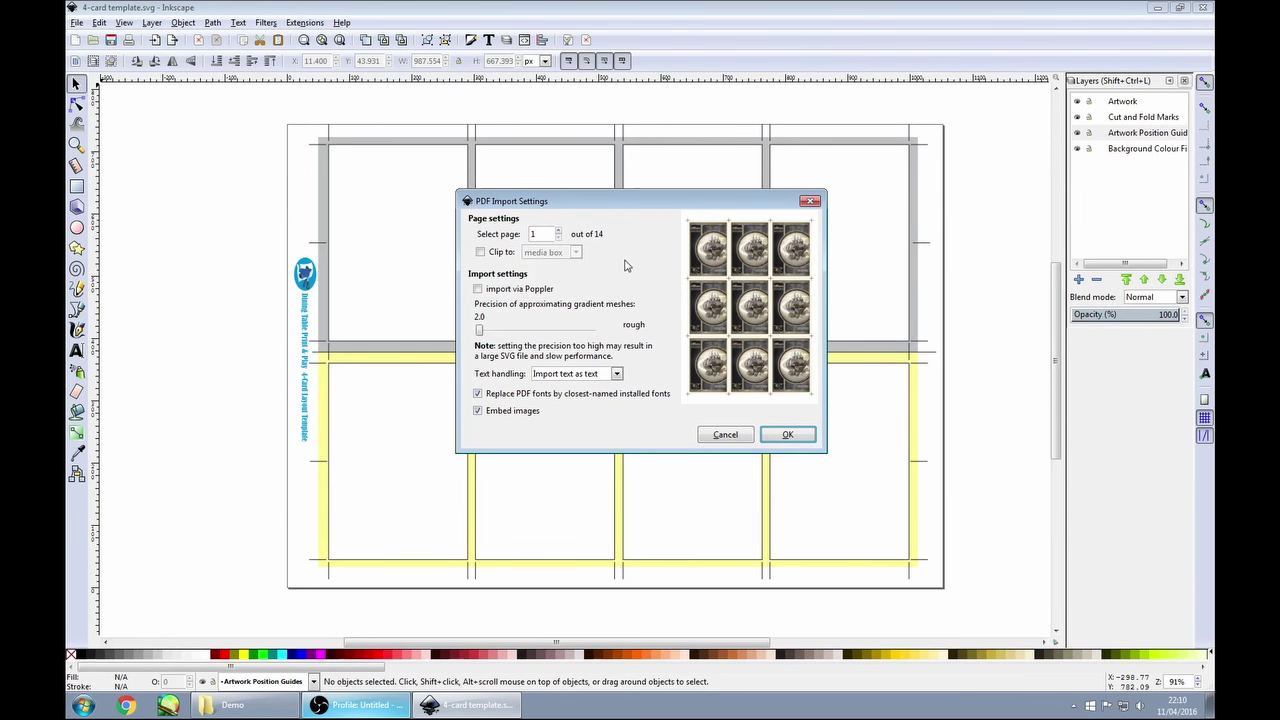
key(Up)
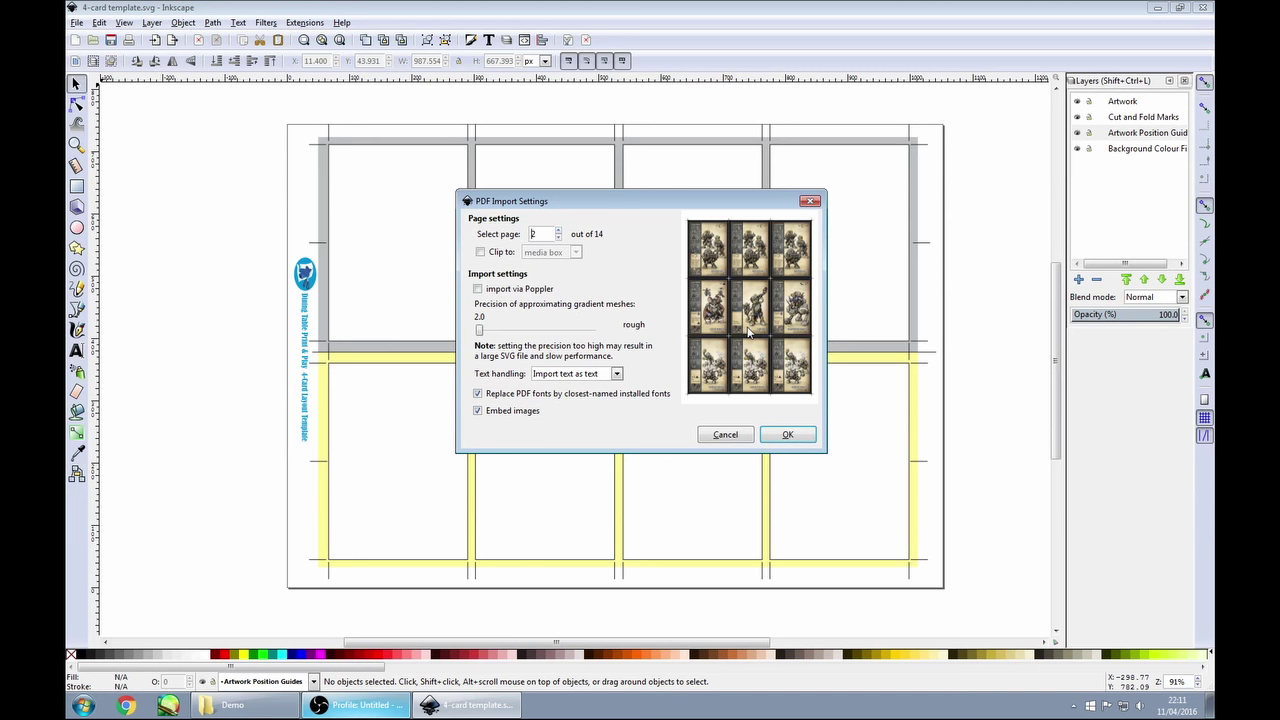
click(788, 436)
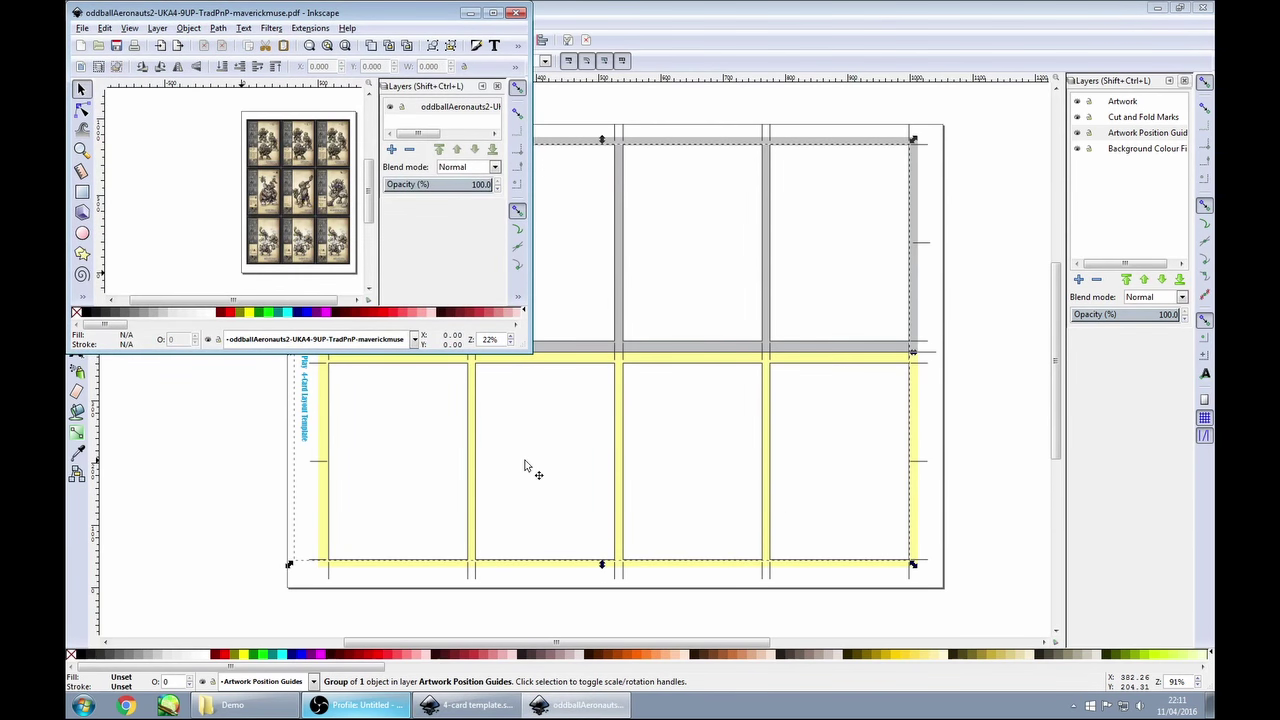
Maximize the imported PDF's window, magnify the card sheet to 59% and centre it in view.
click(492, 13)
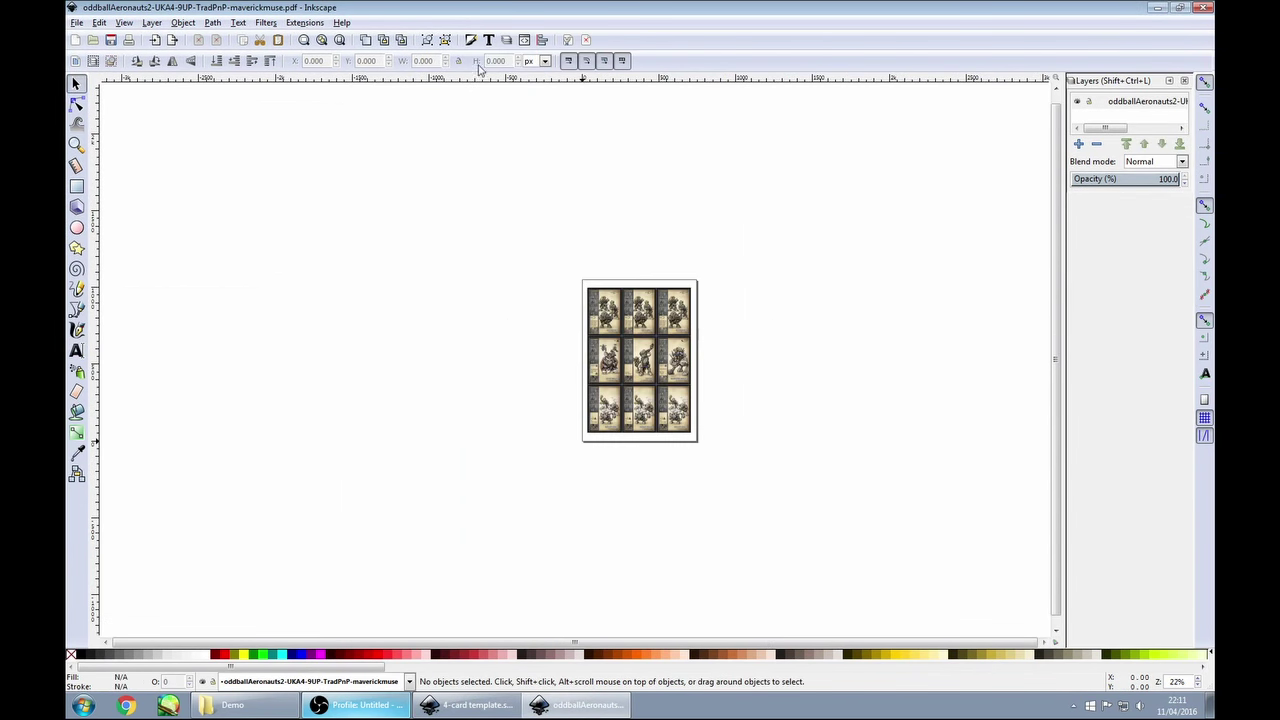
click(1198, 679)
click(1198, 679)
click(1198, 679)
click(1198, 679)
click(1198, 679)
click(1198, 679)
click(1198, 679)
click(1198, 679)
click(1198, 679)
click(1198, 679)
click(1198, 679)
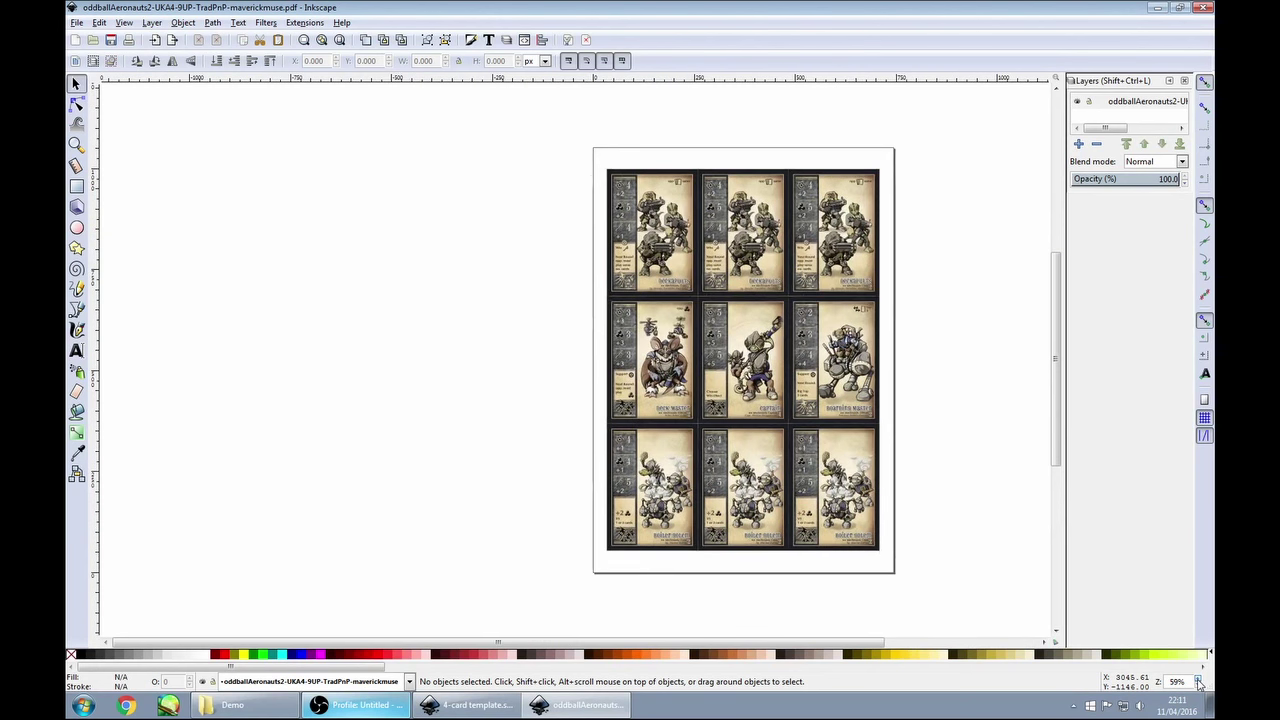
key(space)
drag(551, 403, 368, 372)
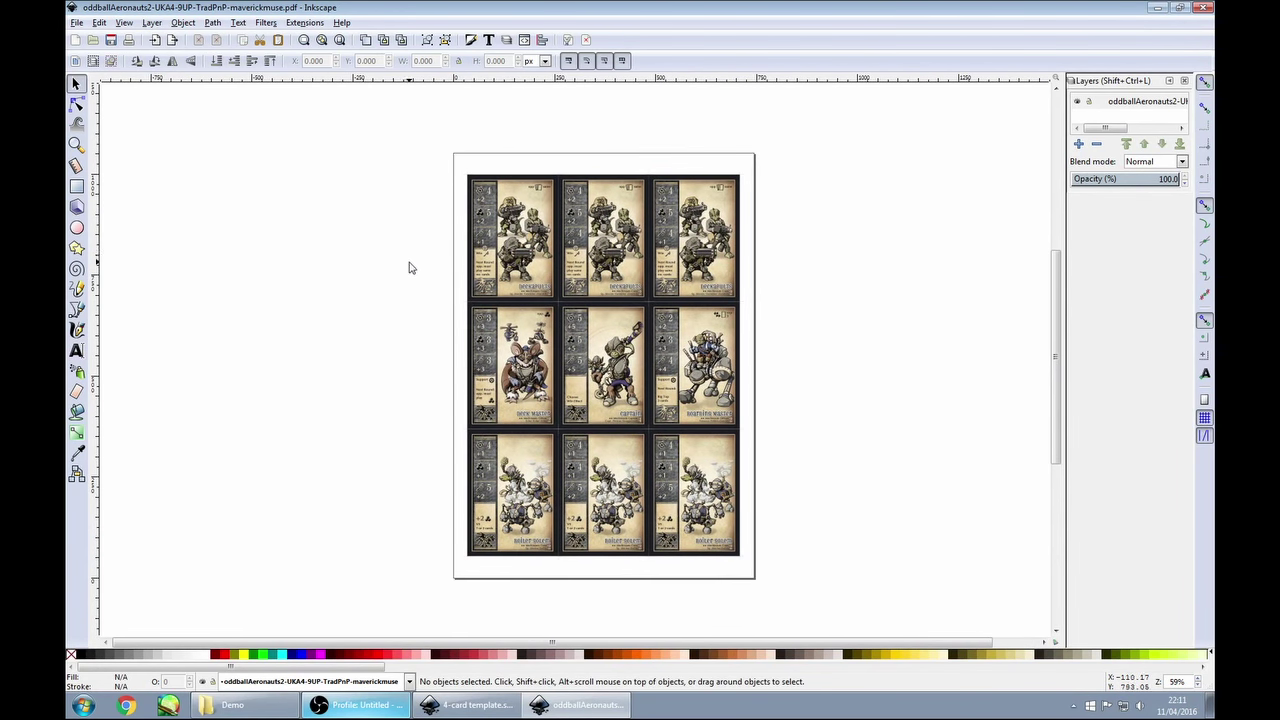
Select cards in the sheet's upper row and move its three Deckapults cards apart, away from the remaining rows.
click(494, 245)
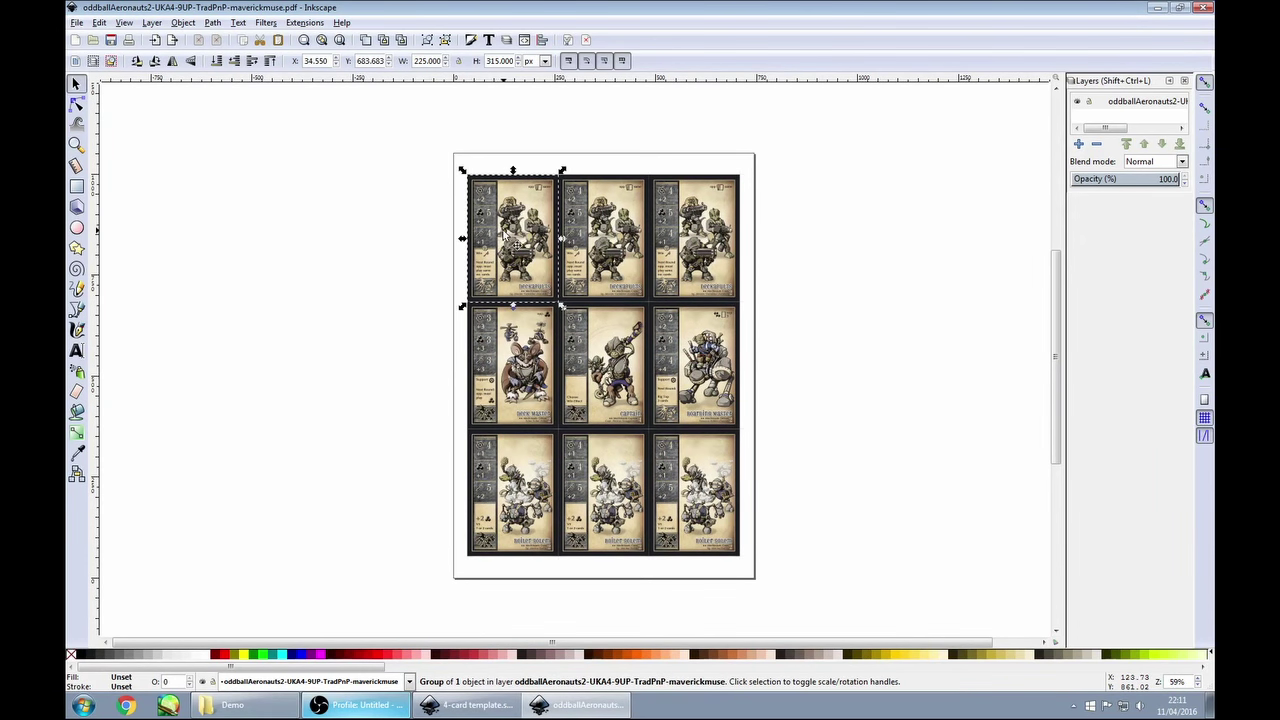
click(592, 229)
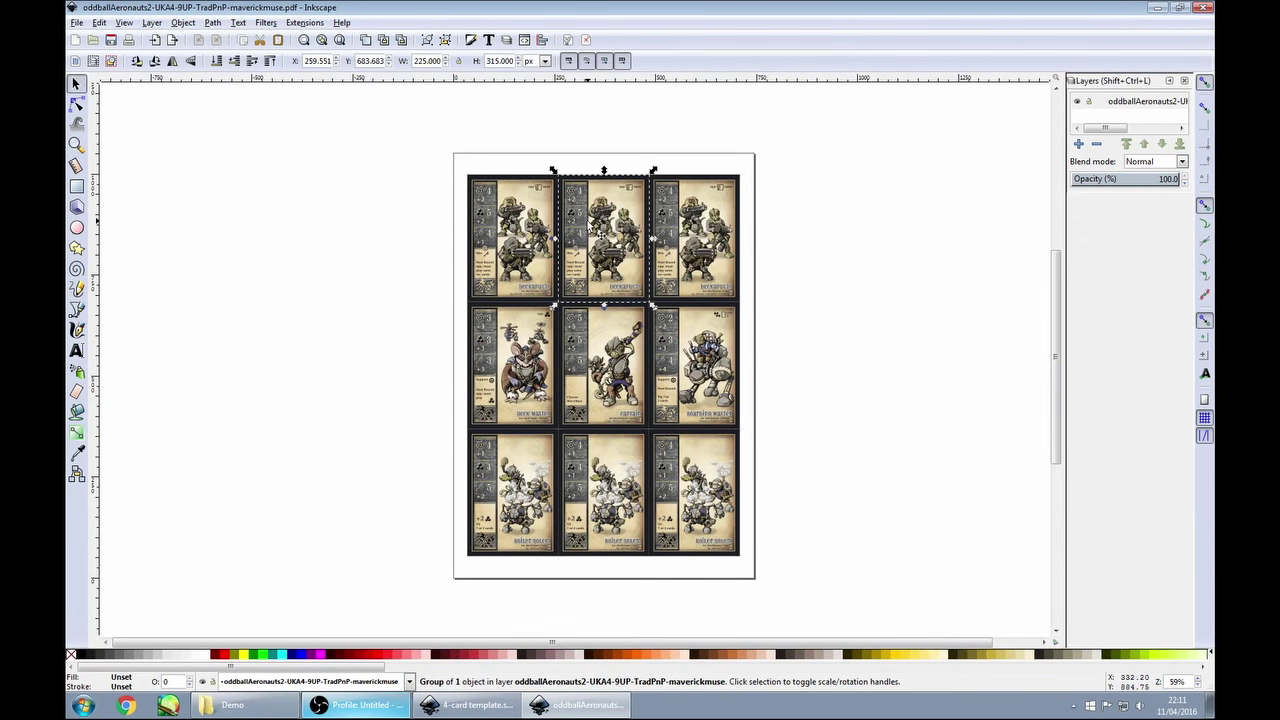
click(522, 228)
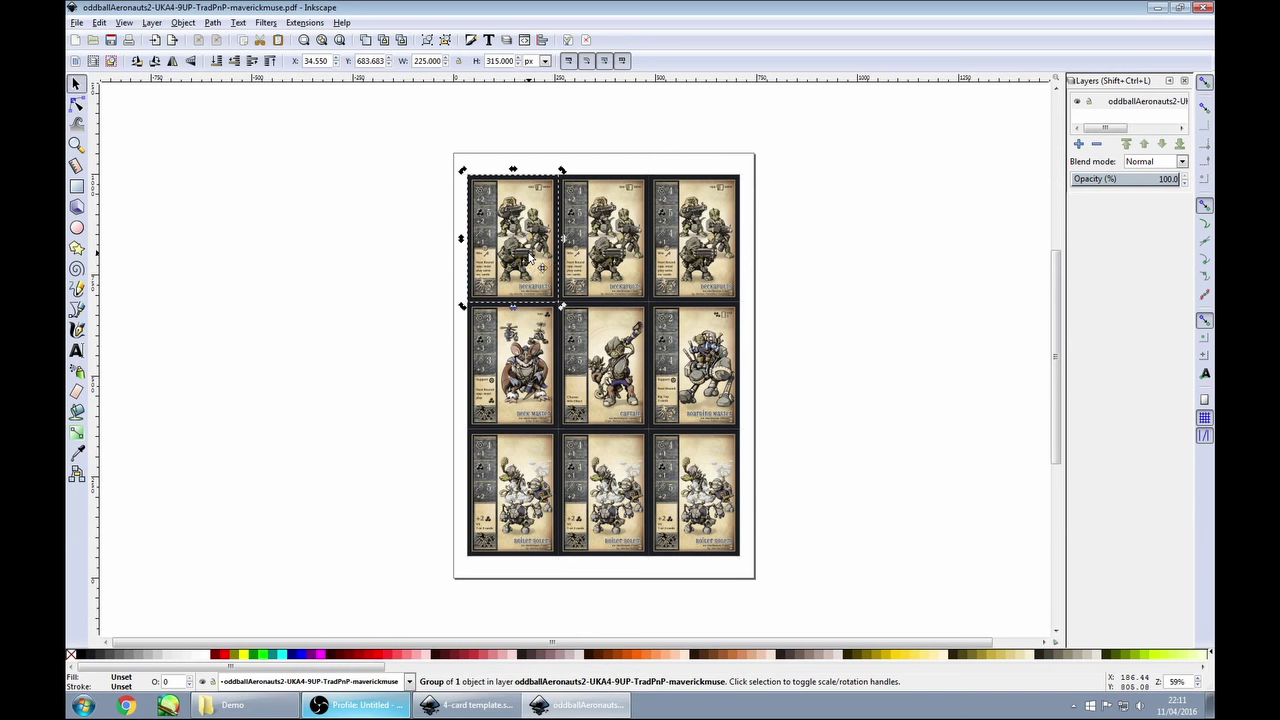
drag(542, 262, 370, 235)
drag(581, 250, 519, 212)
drag(719, 266, 798, 217)
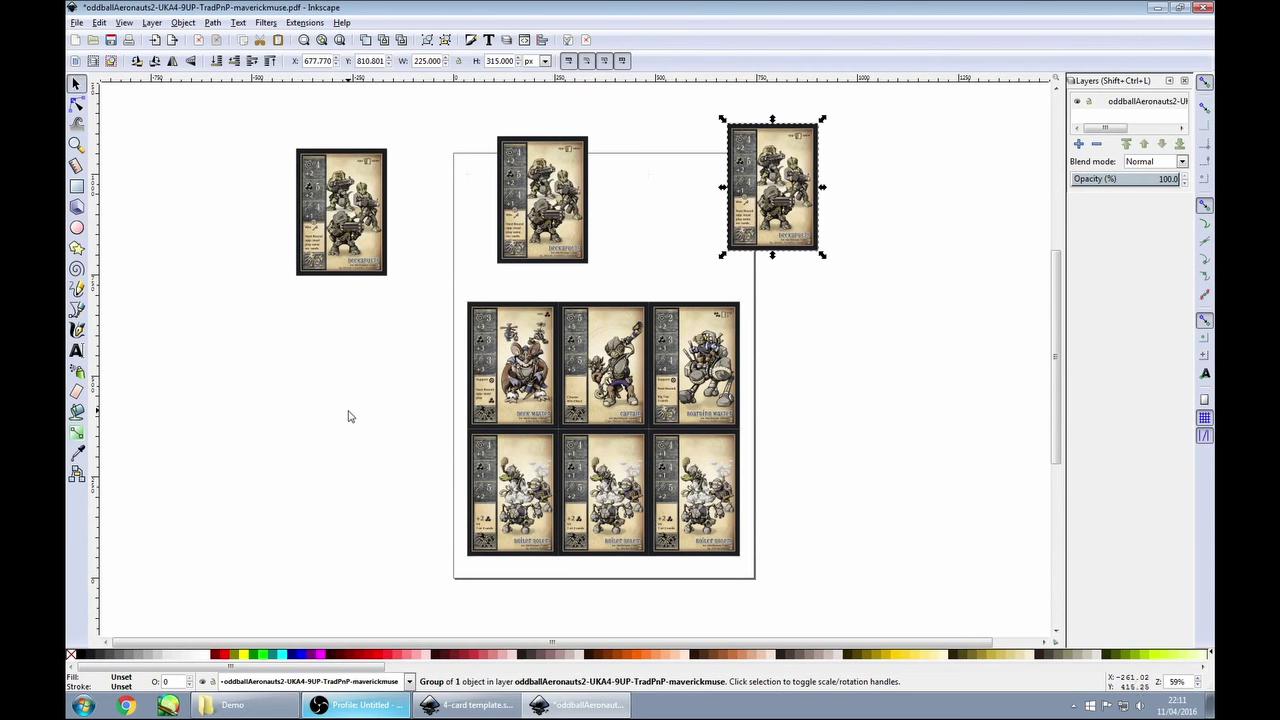
Copy the leftmost detached Deckapults card and paste it into the Artwork layer of 4-card template.svg, placing it beside the page.
click(340, 229)
right_click(341, 215)
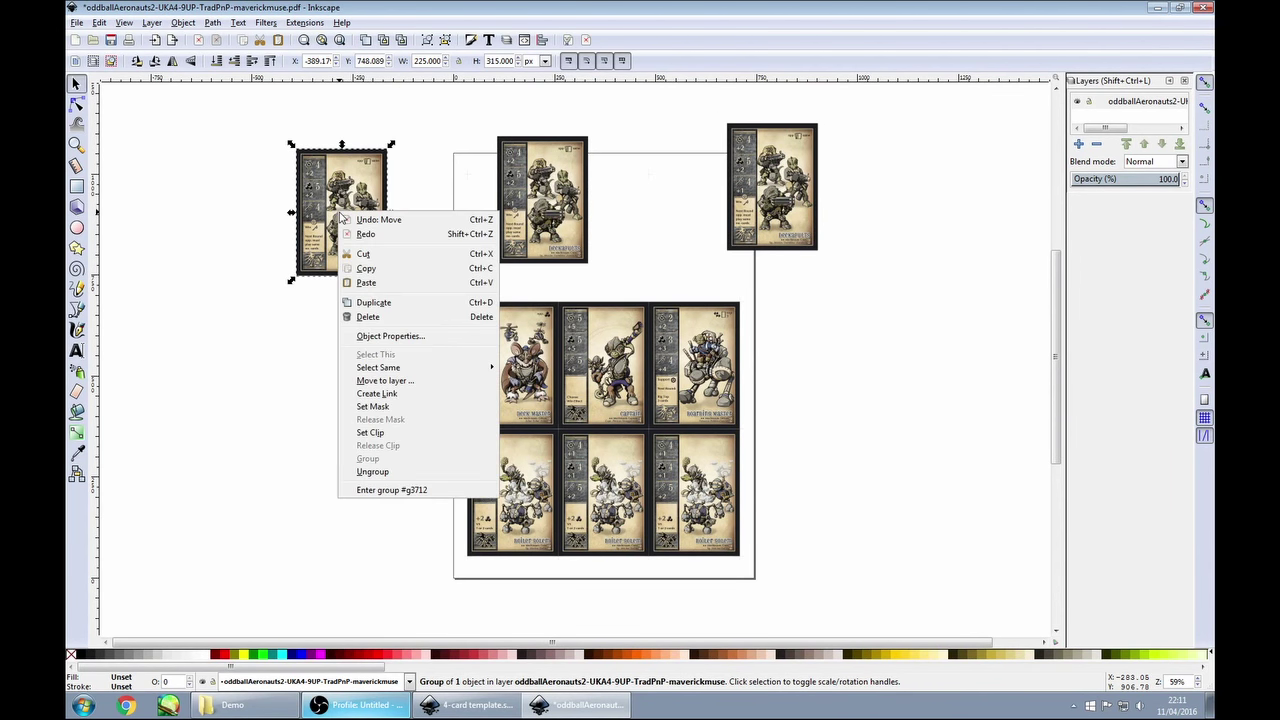
click(366, 268)
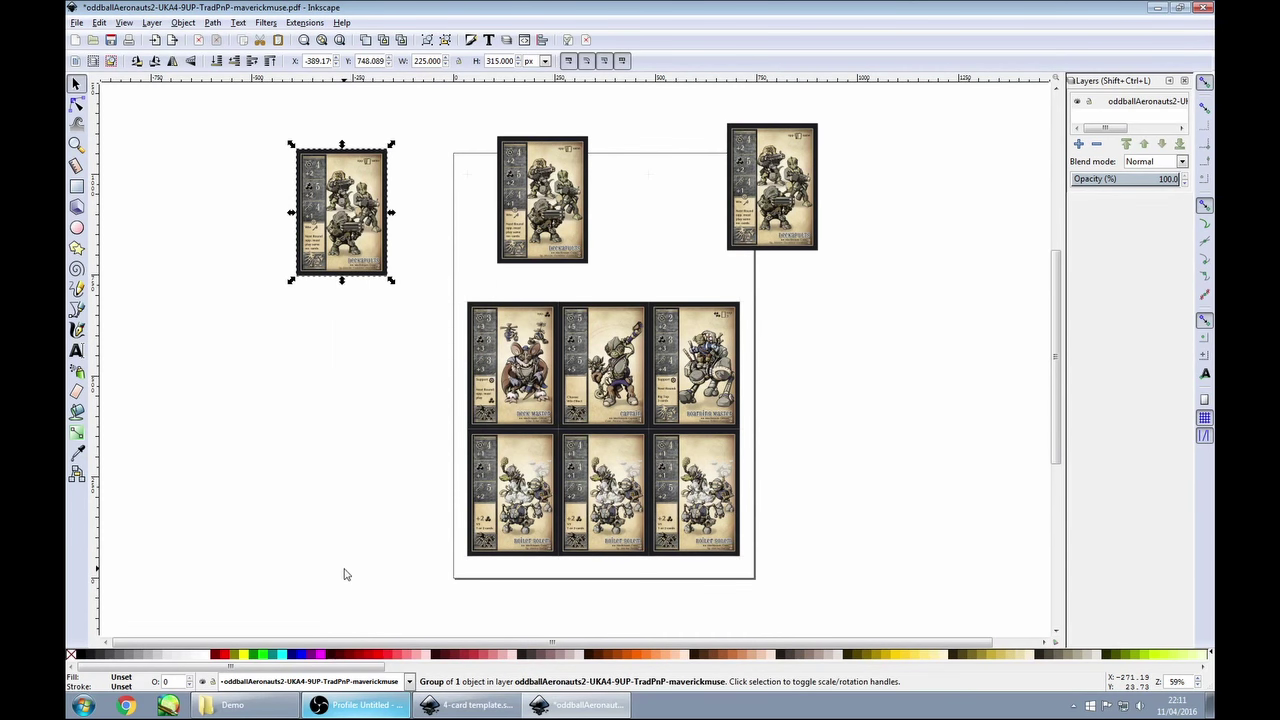
click(470, 705)
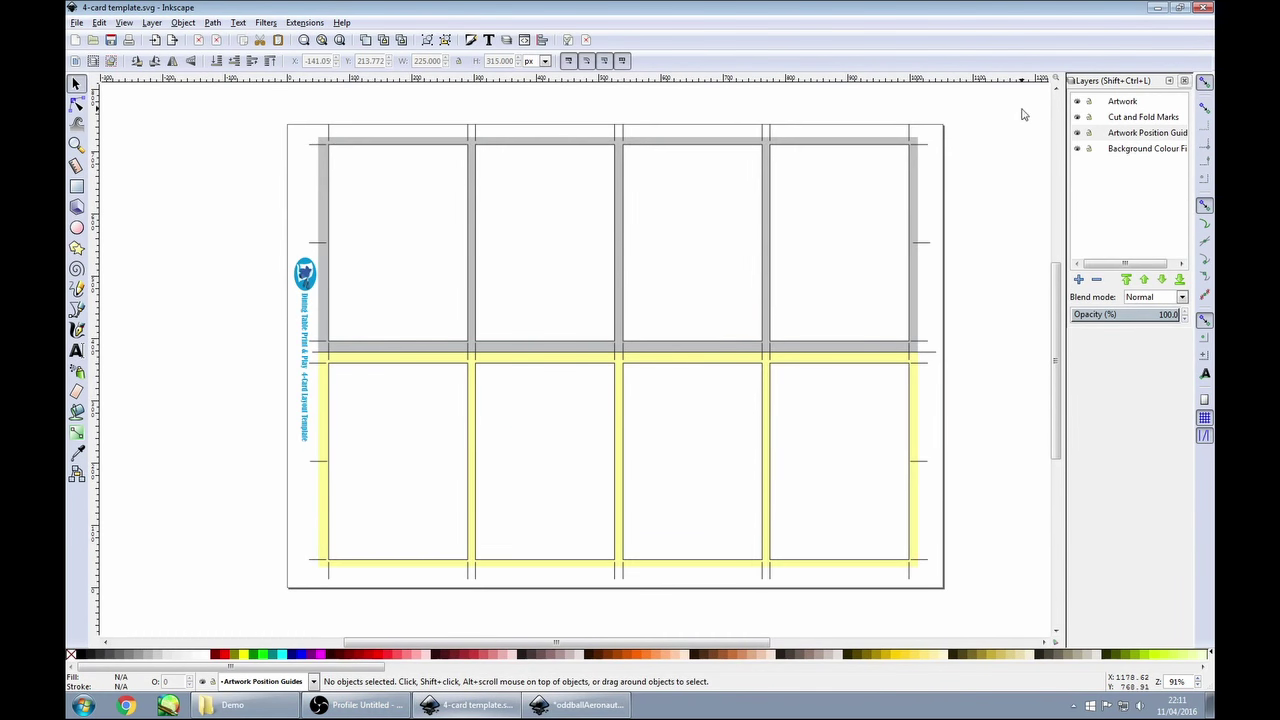
click(1117, 104)
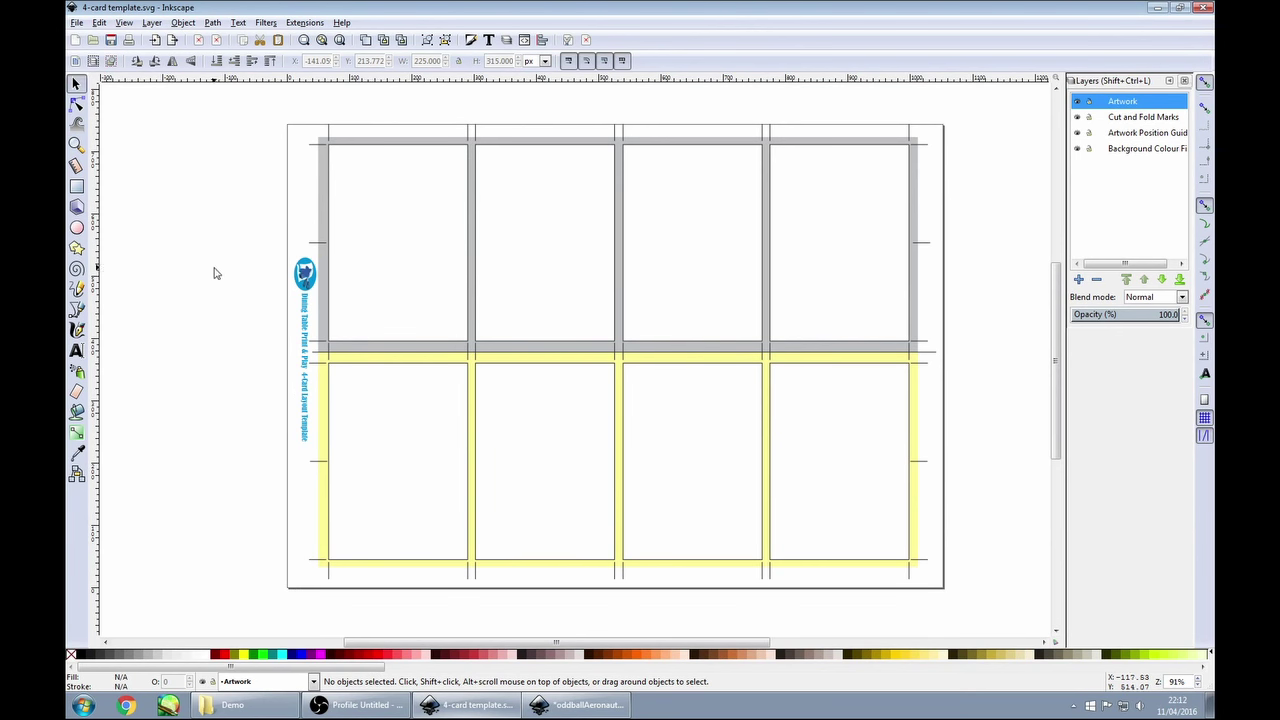
key(ctrl+v)
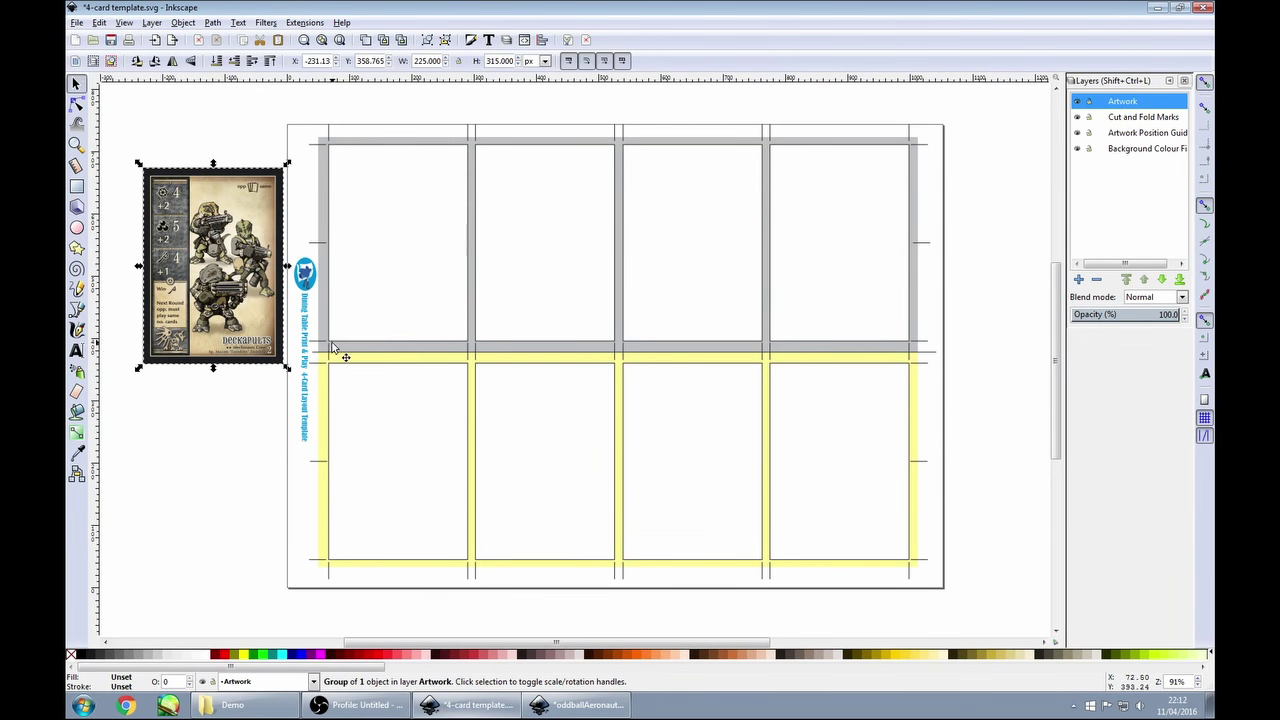
click(195, 136)
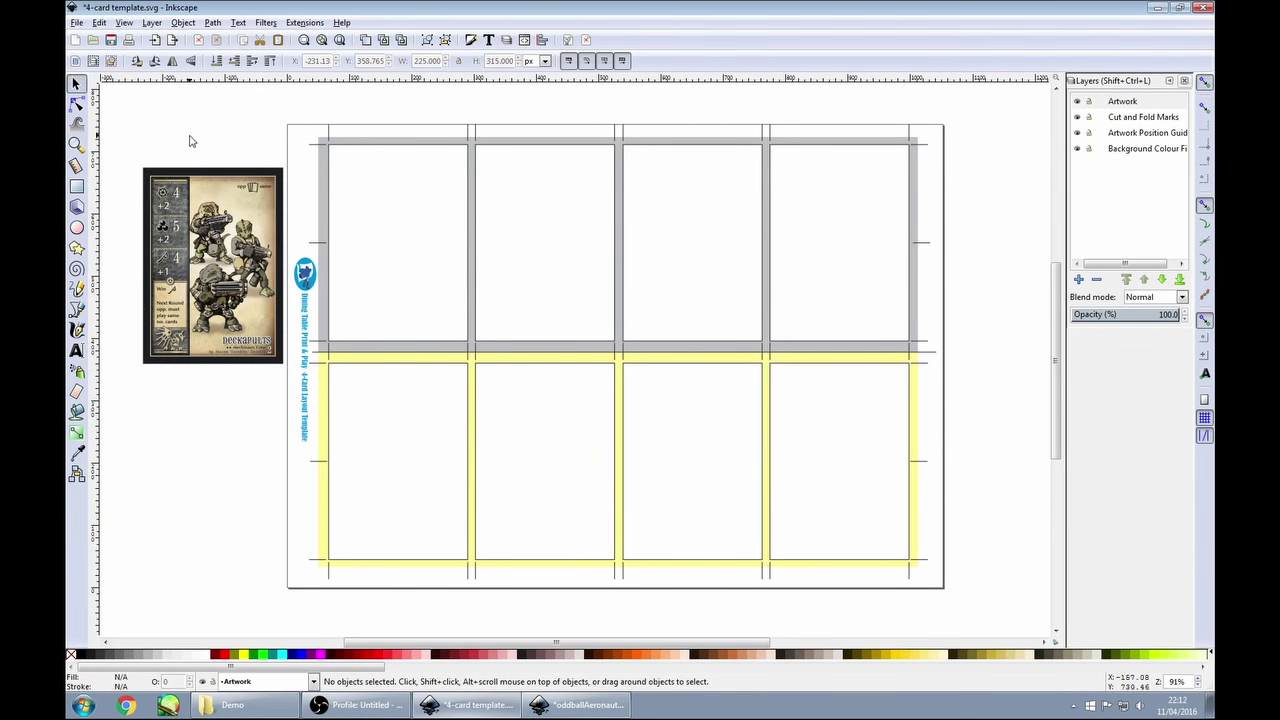
mouse_move(178, 249)
mouse_down()
mouse_move(192, 262)
mouse_move(364, 281)
mouse_move(370, 232)
mouse_move(163, 260)
mouse_up()
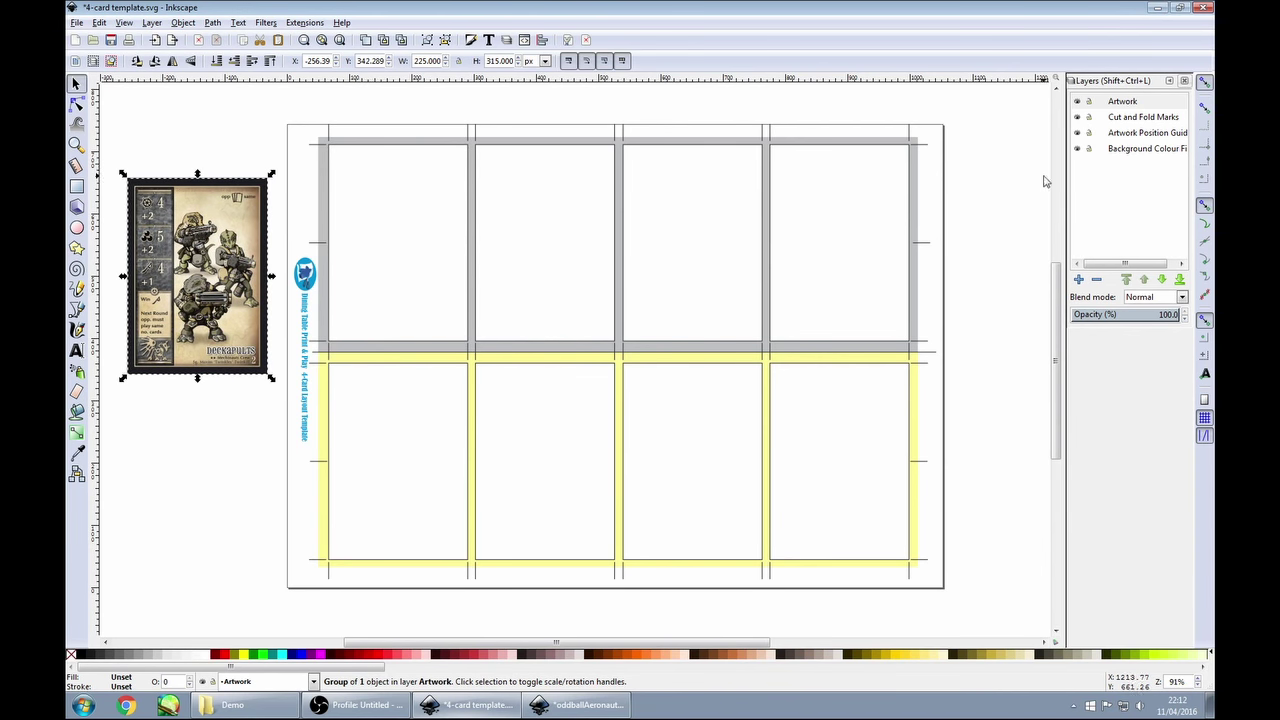
Turn on snapping for bounding boxes and their corners, and snap the pasted card into the template's upper-left card slot.
click(1205, 84)
click(1205, 85)
key(percent)
click(1205, 108)
click(1206, 110)
click(1206, 149)
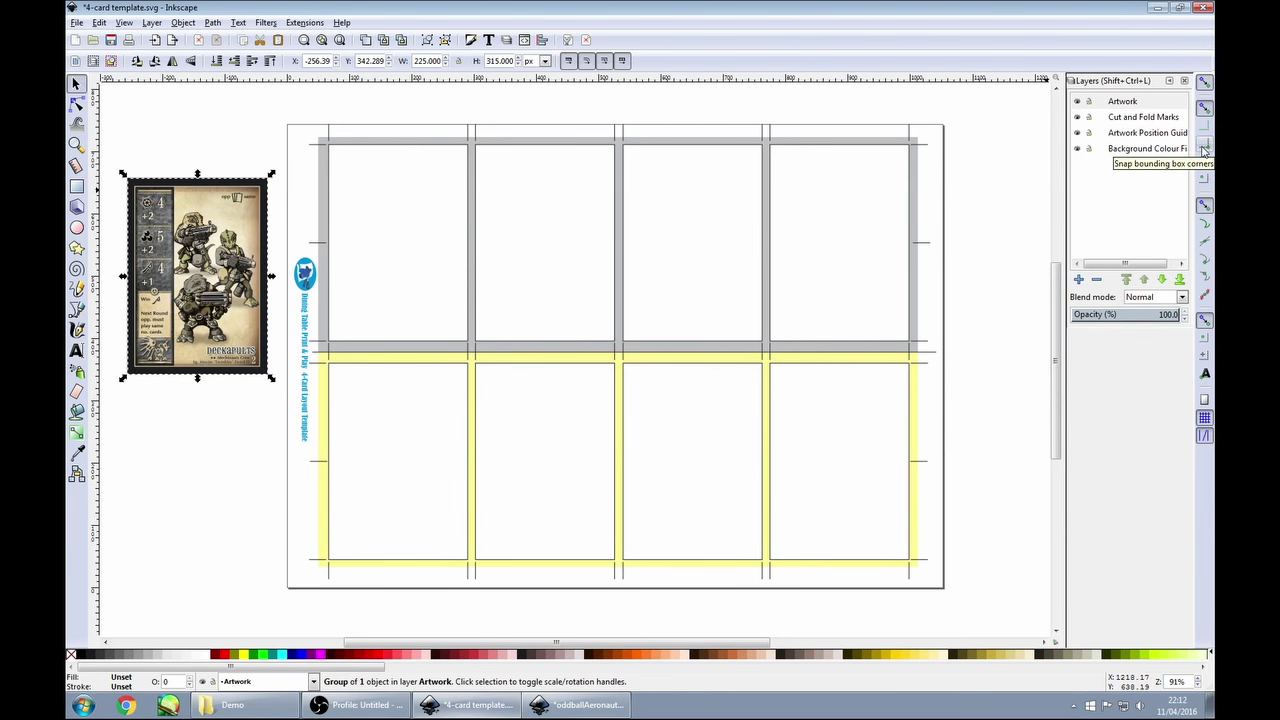
click(1206, 149)
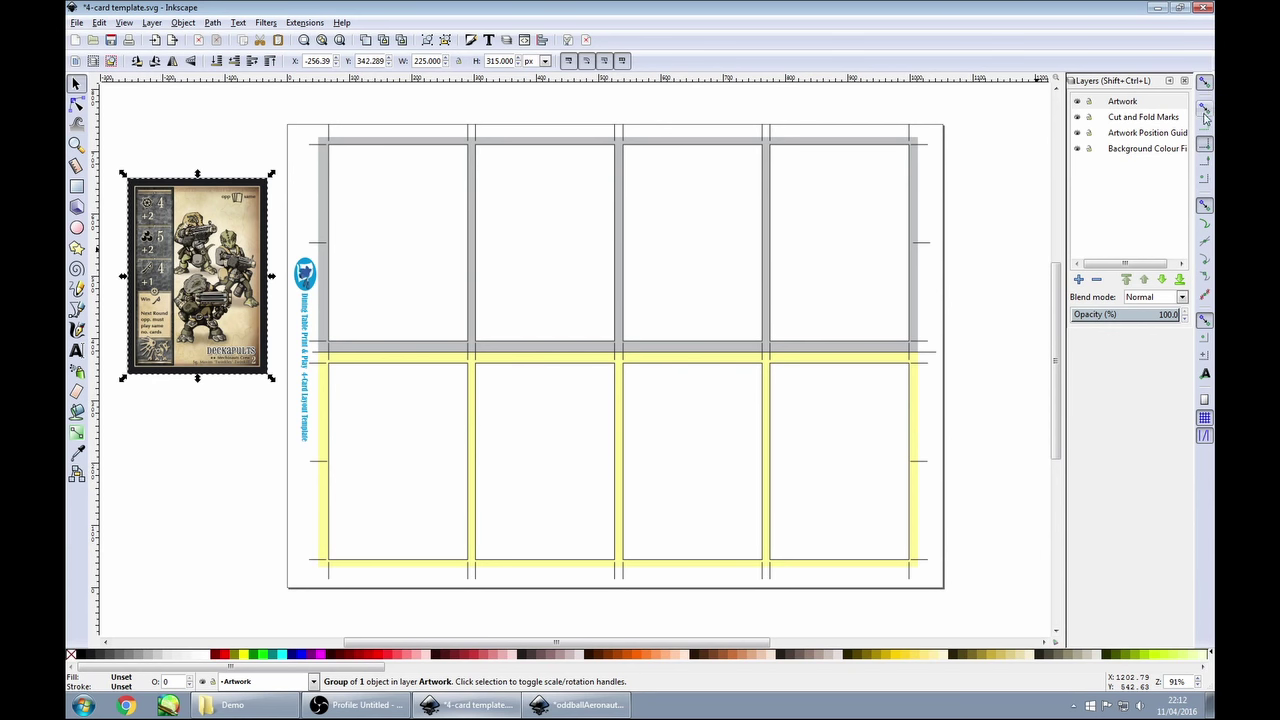
drag(212, 238, 378, 200)
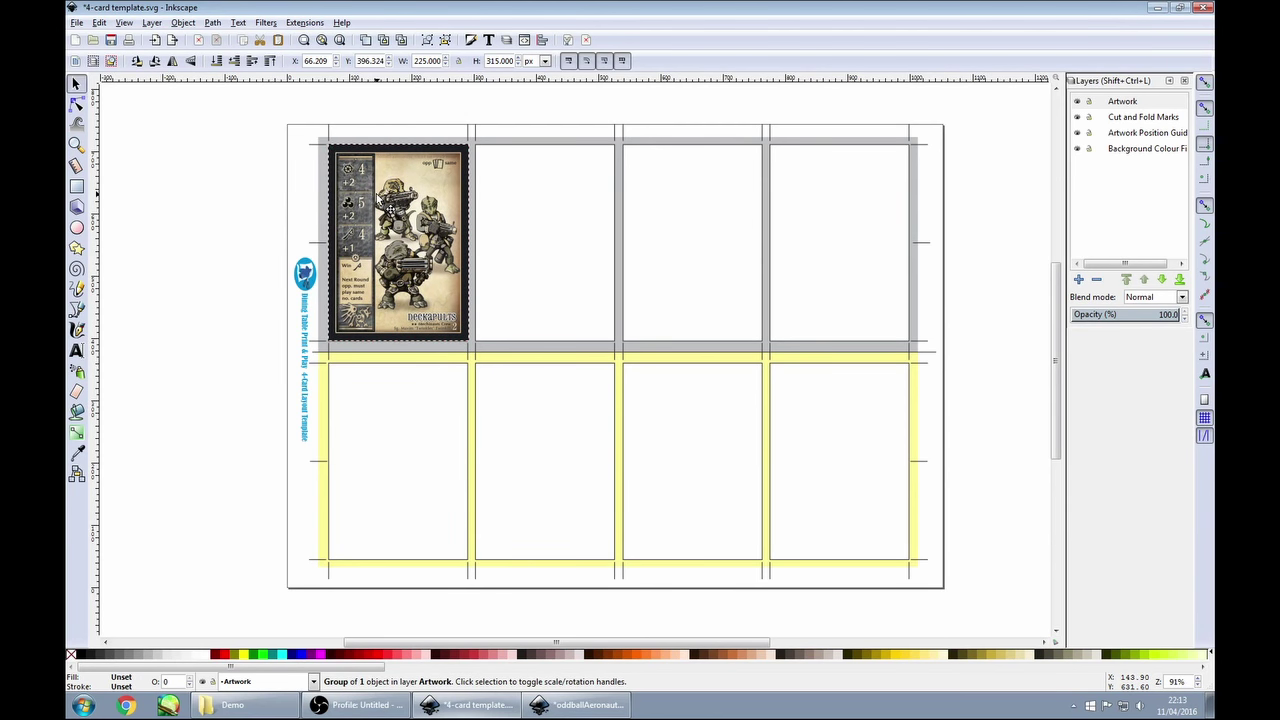
click(200, 260)
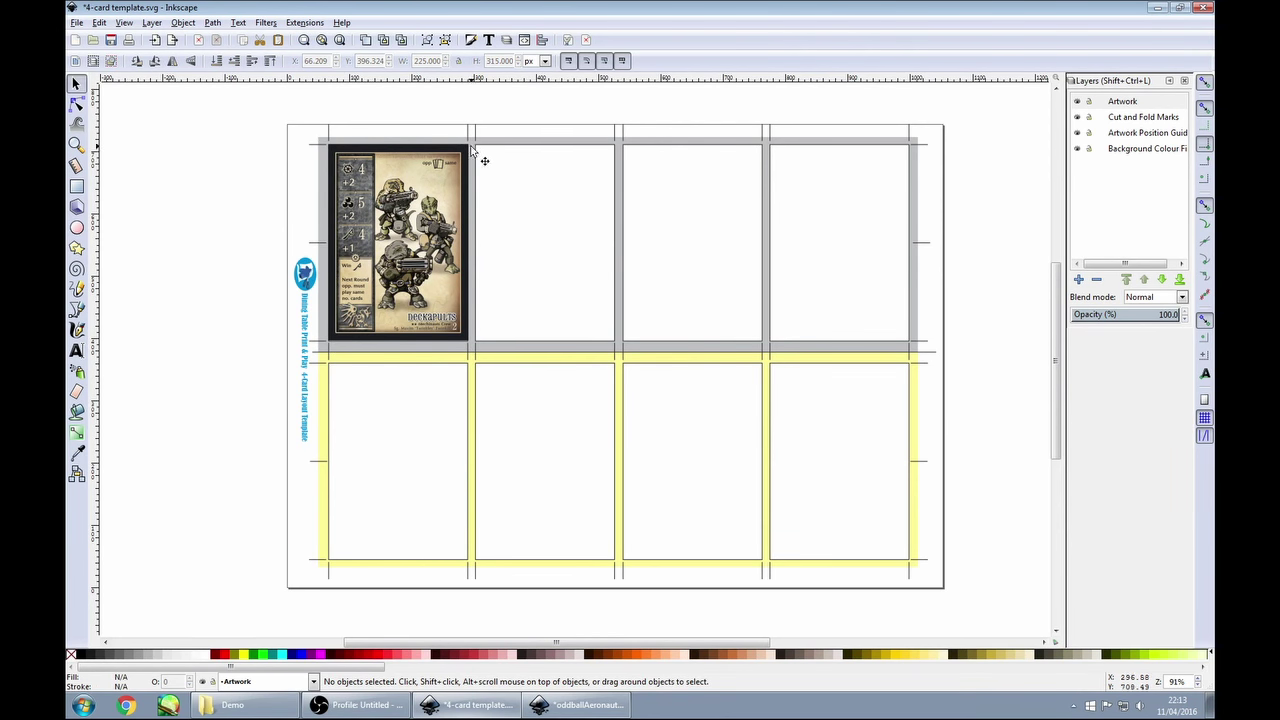
Resize the Deckapults card from its lower-right corner to fit the slot, about 223.85 by 315.98 px.
key(z)
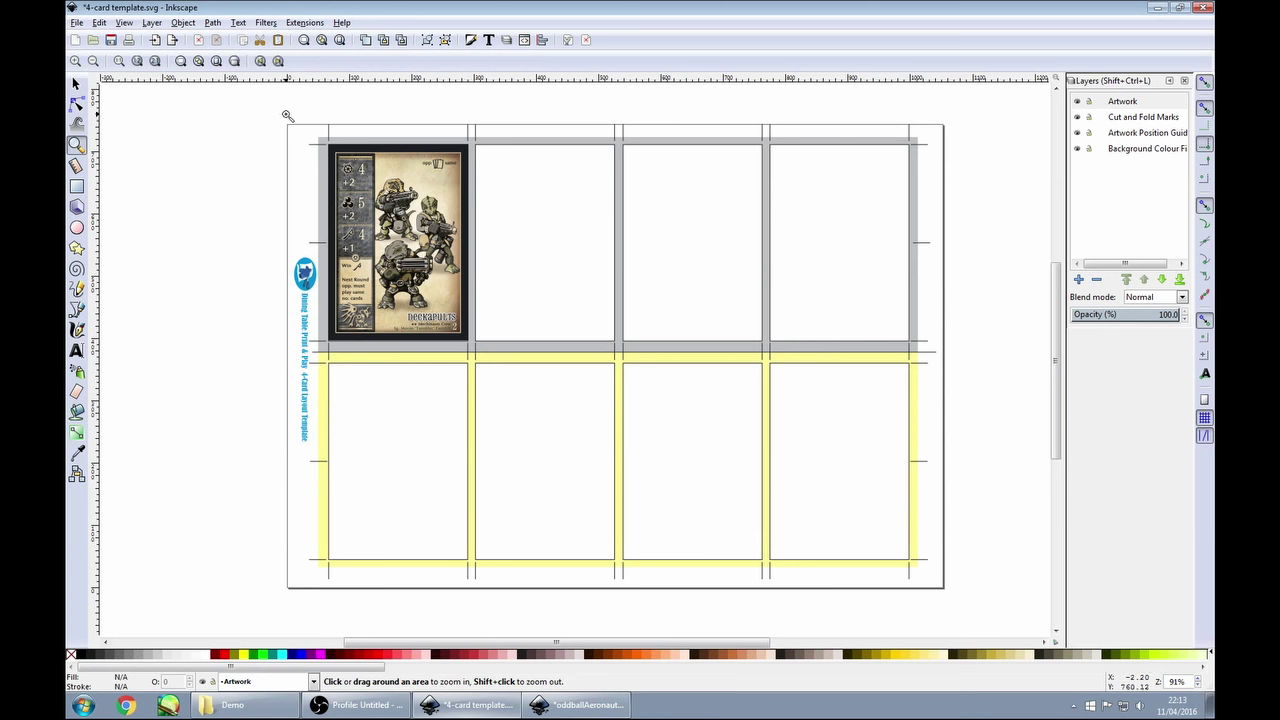
drag(272, 114, 520, 400)
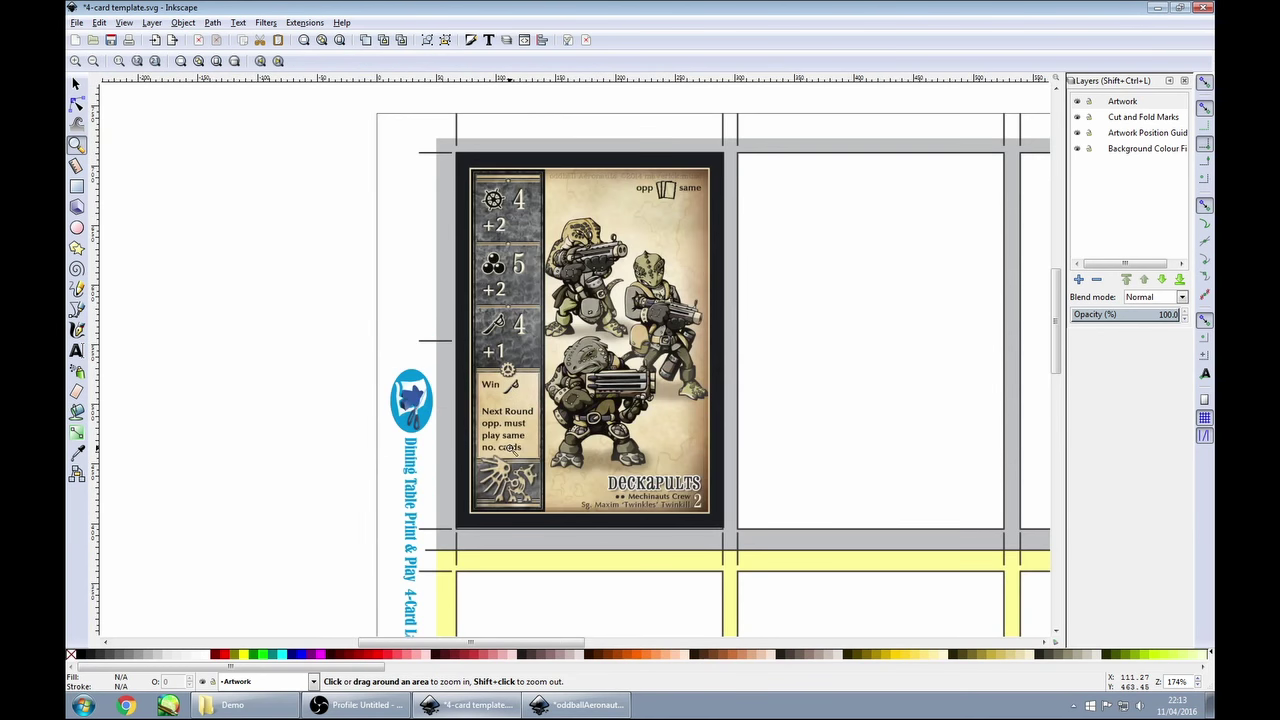
key(s)
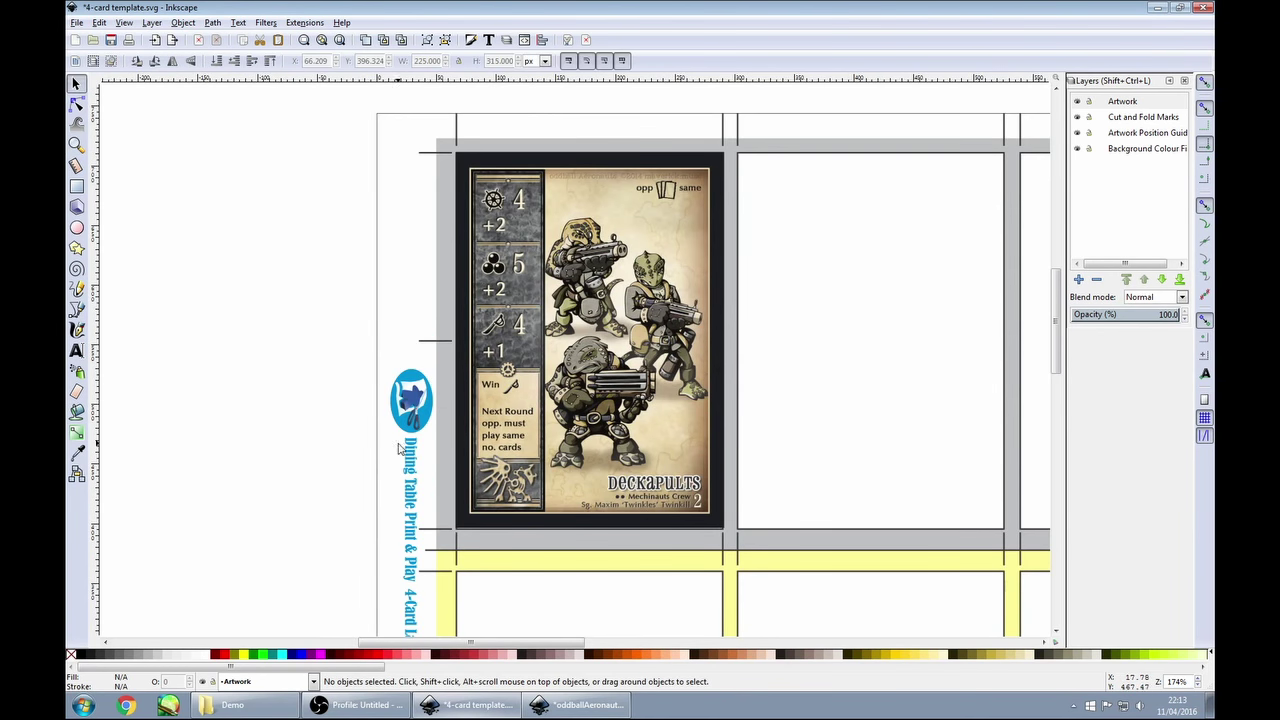
click(660, 482)
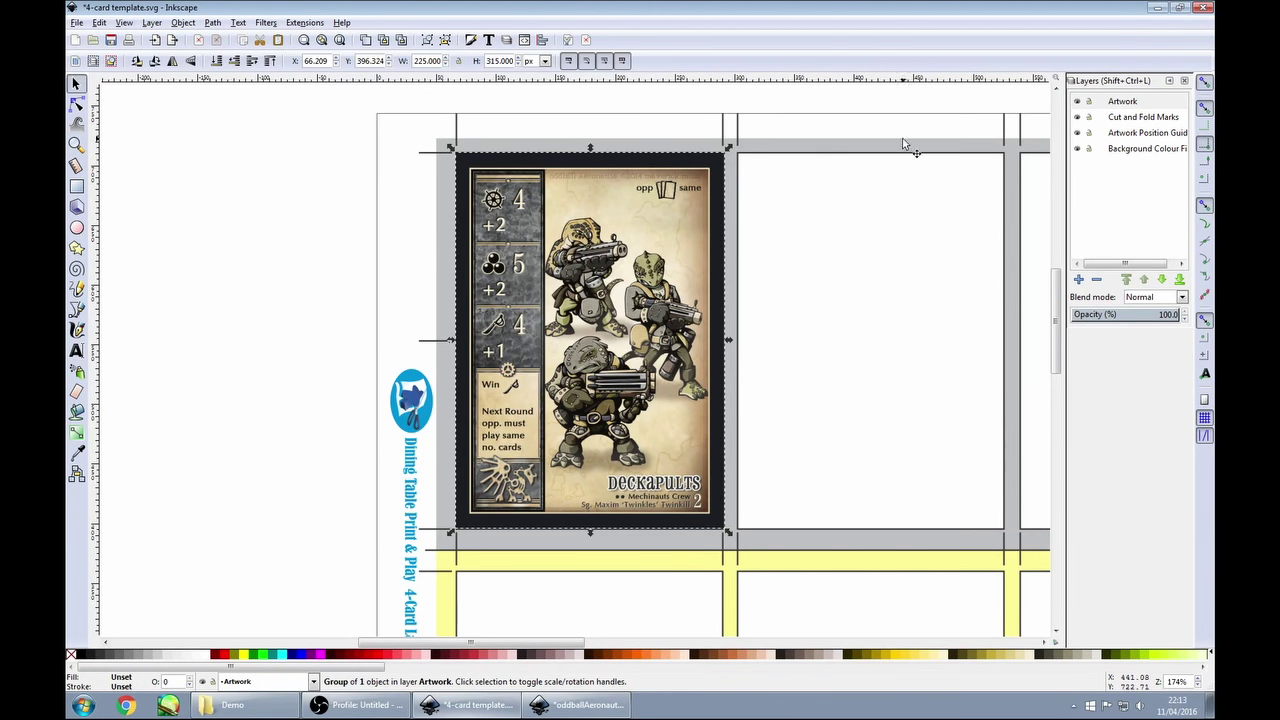
click(286, 257)
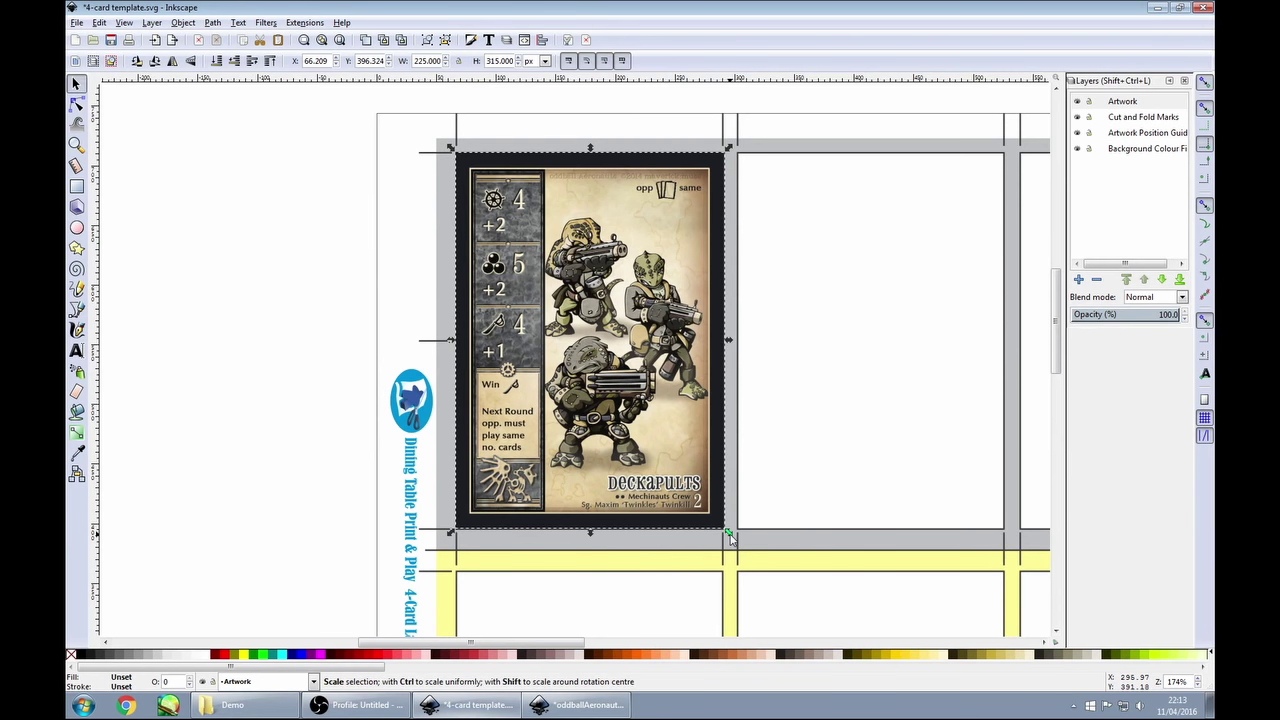
drag(728, 537, 728, 536)
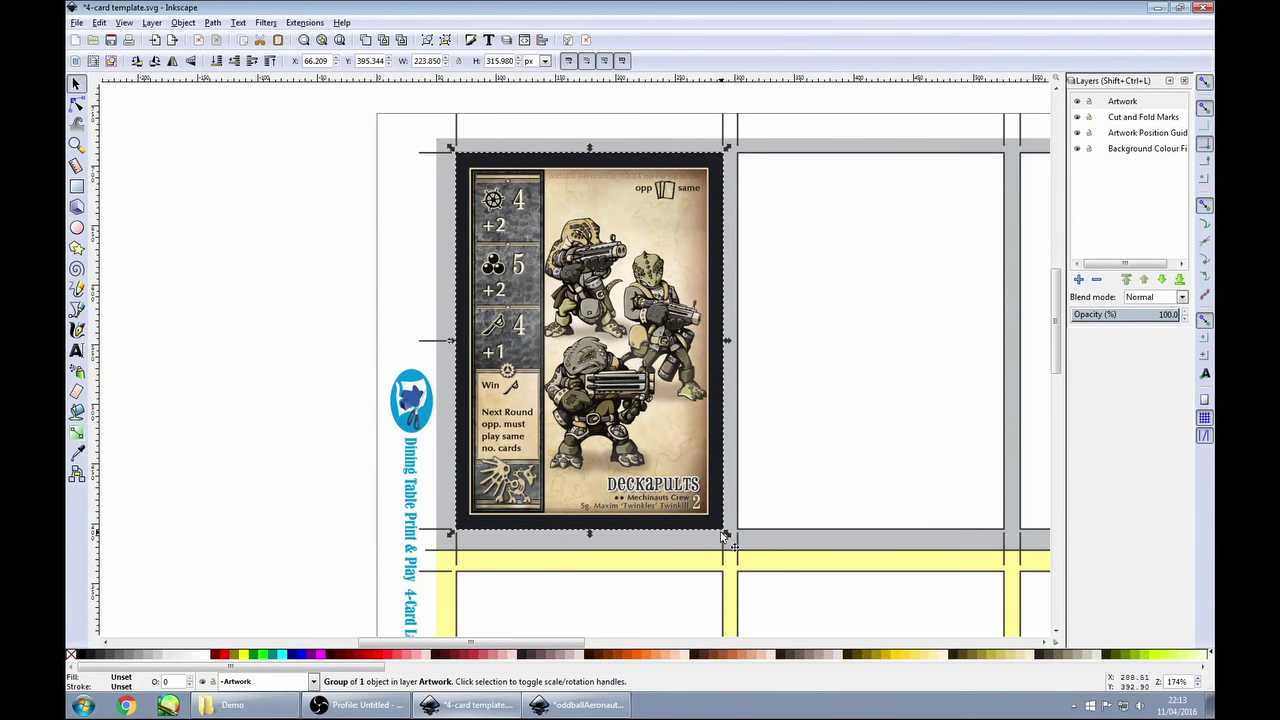
Finish snapping the Deckapults card's lower-right corner to its template slot and deselect the card.
mouse_move(726, 537)
mouse_down()
mouse_move(649, 449)
mouse_move(677, 306)
mouse_move(739, 380)
mouse_move(651, 446)
mouse_move(728, 531)
mouse_up()
click(284, 271)
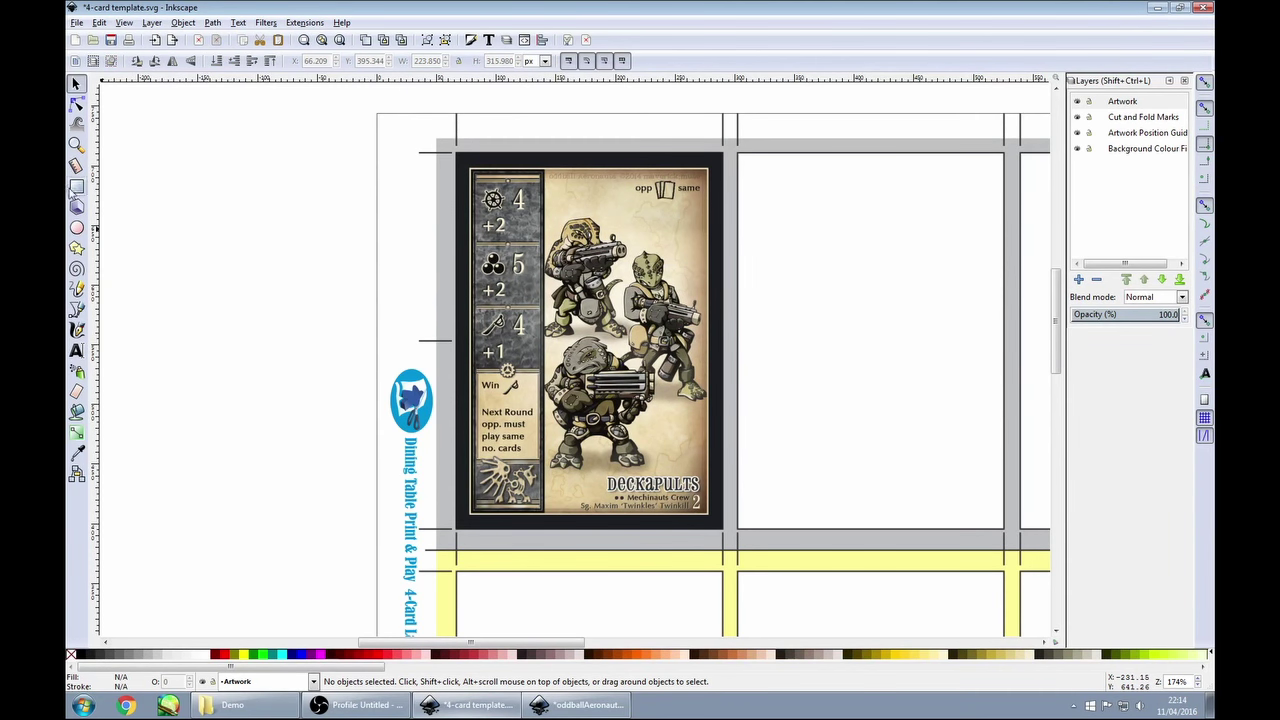
click(75, 144)
shift+click(576, 376)
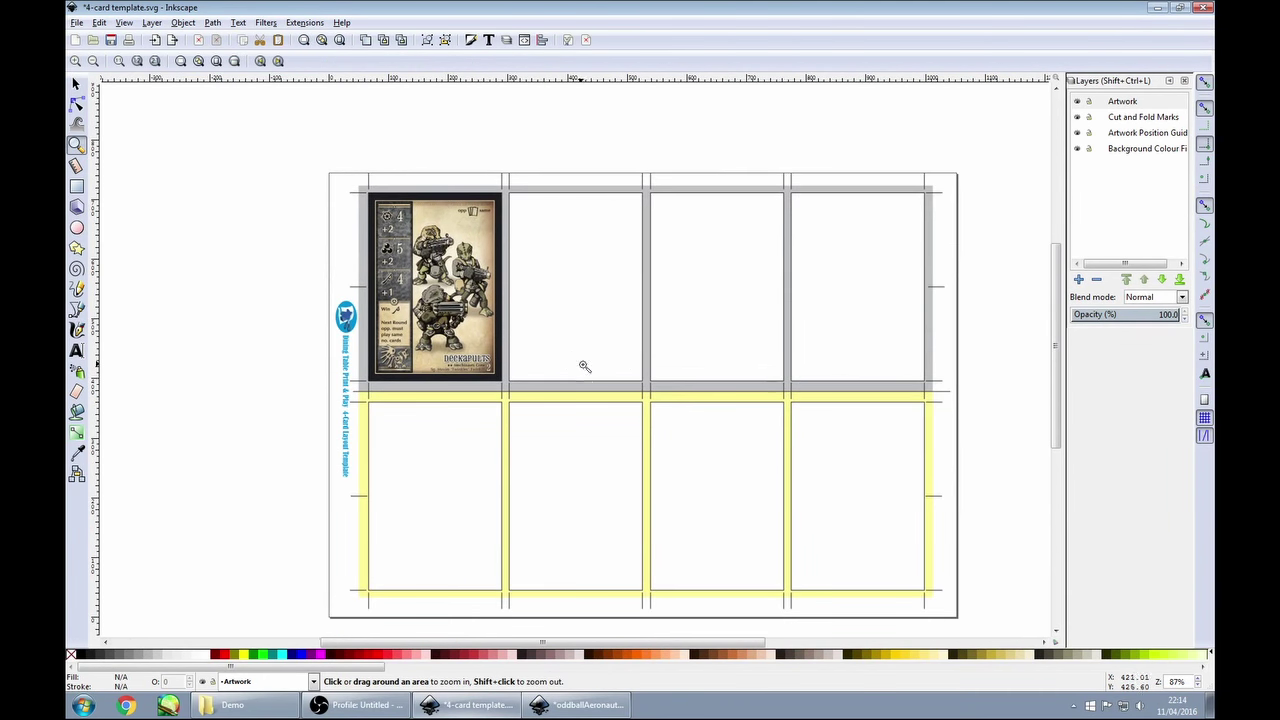
key(s)
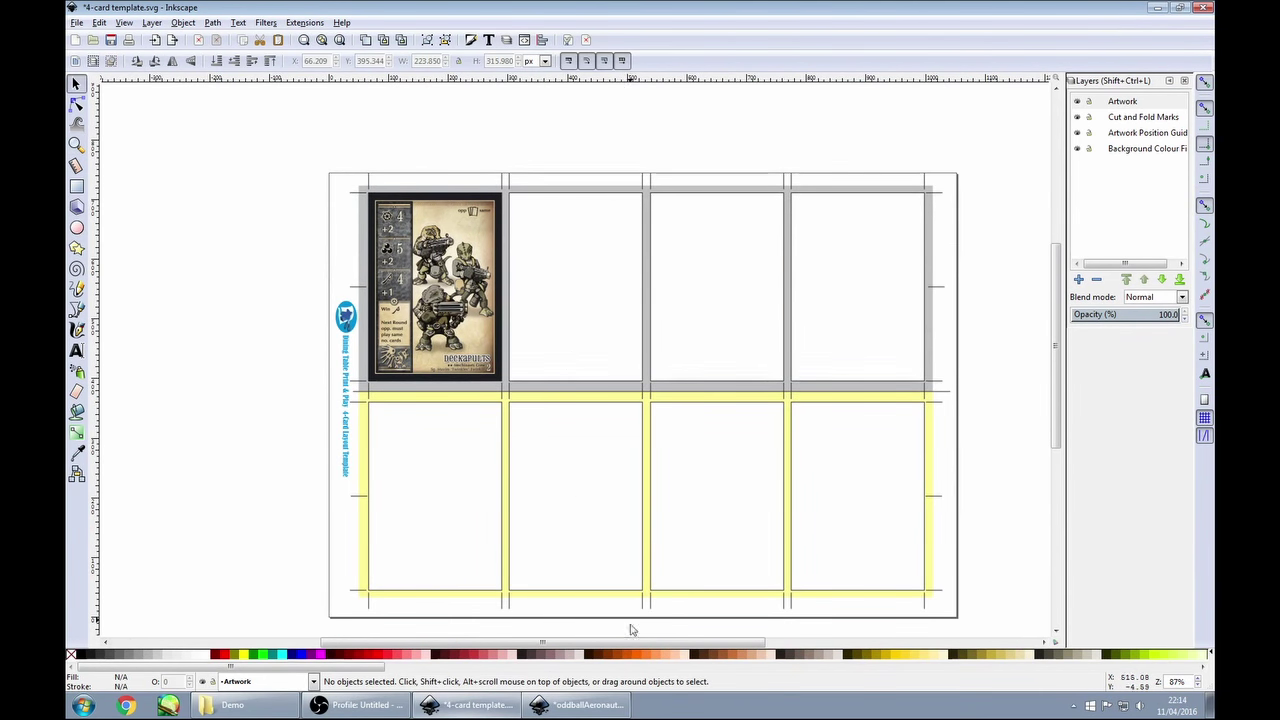
In the oddballAeronauts2 PDF, move the other two Deckapults cards into a loose row beside the detached one.
click(578, 698)
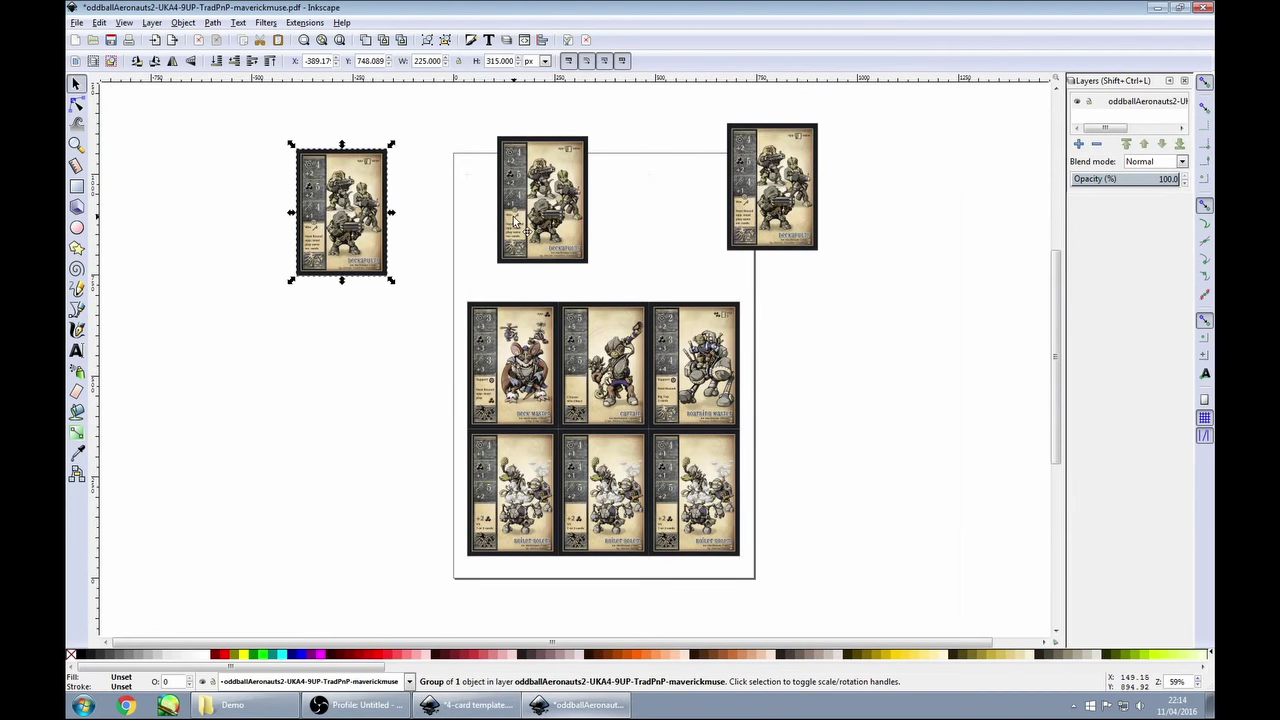
drag(512, 215, 441, 231)
drag(805, 210, 624, 245)
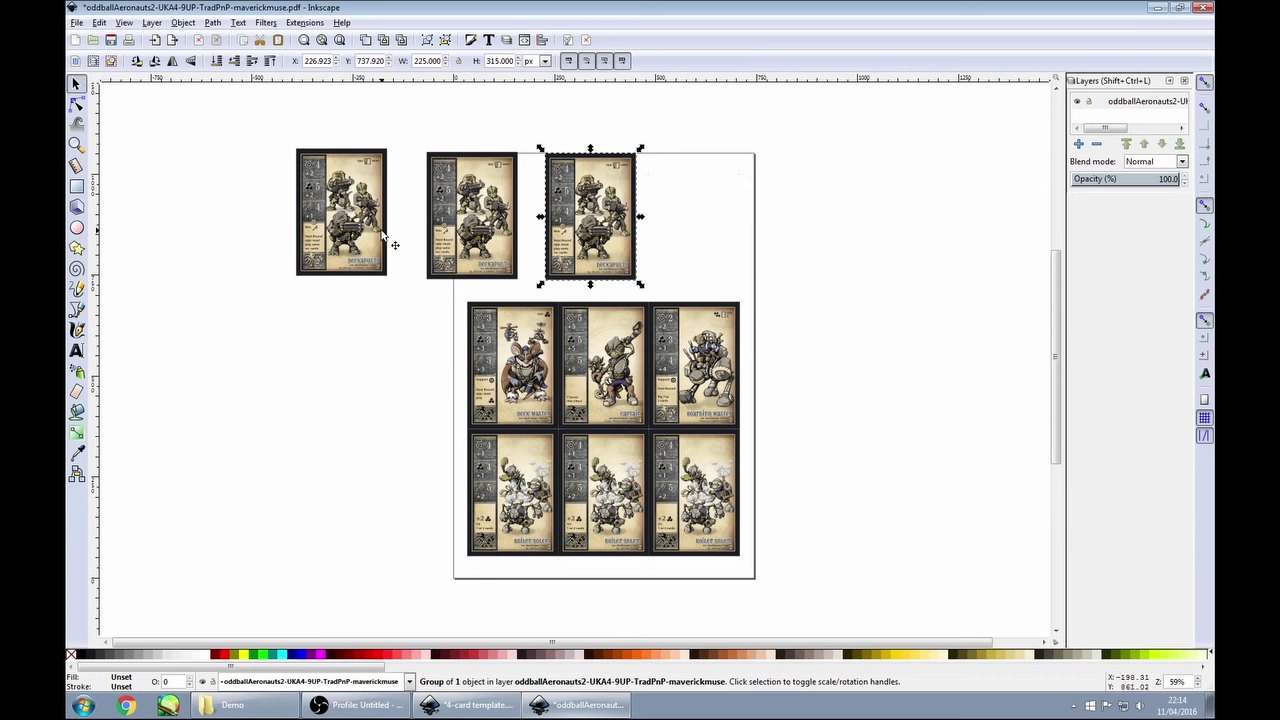
click(492, 224)
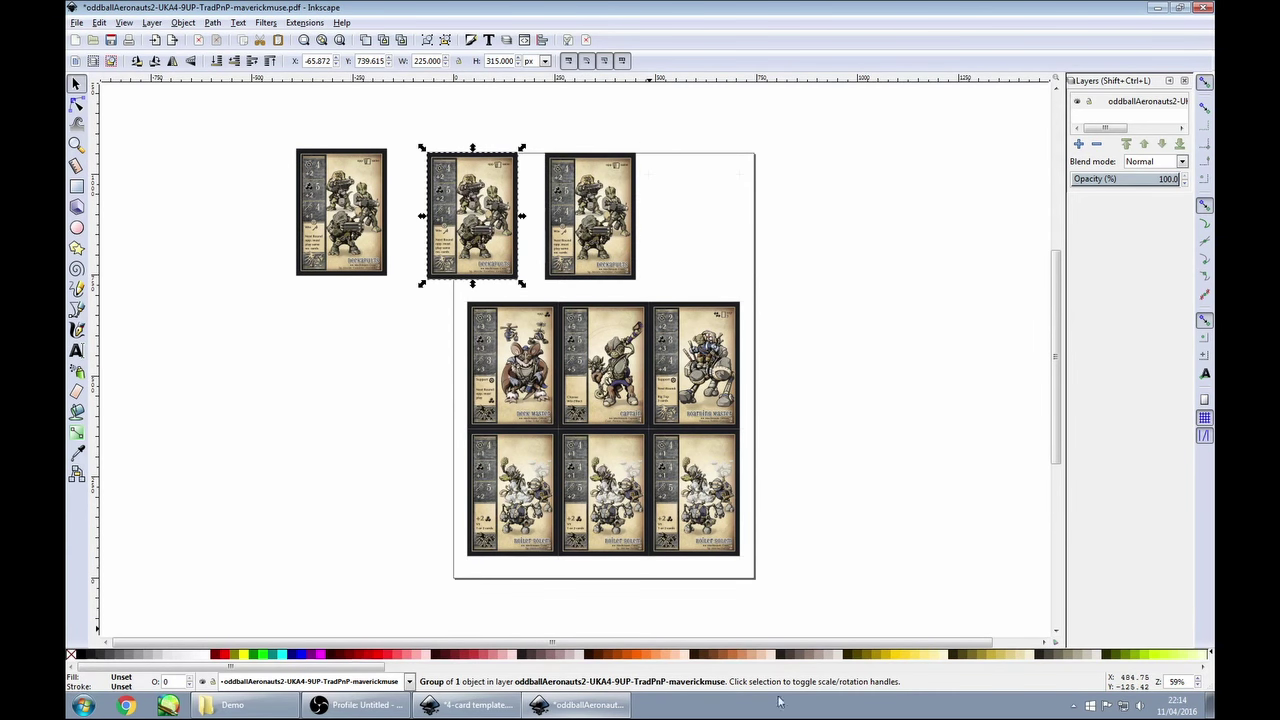
In 4-card template.svg, copy the fitted Deckapults card, paste it and snap the copy into the upper row's second slot.
click(468, 705)
click(432, 360)
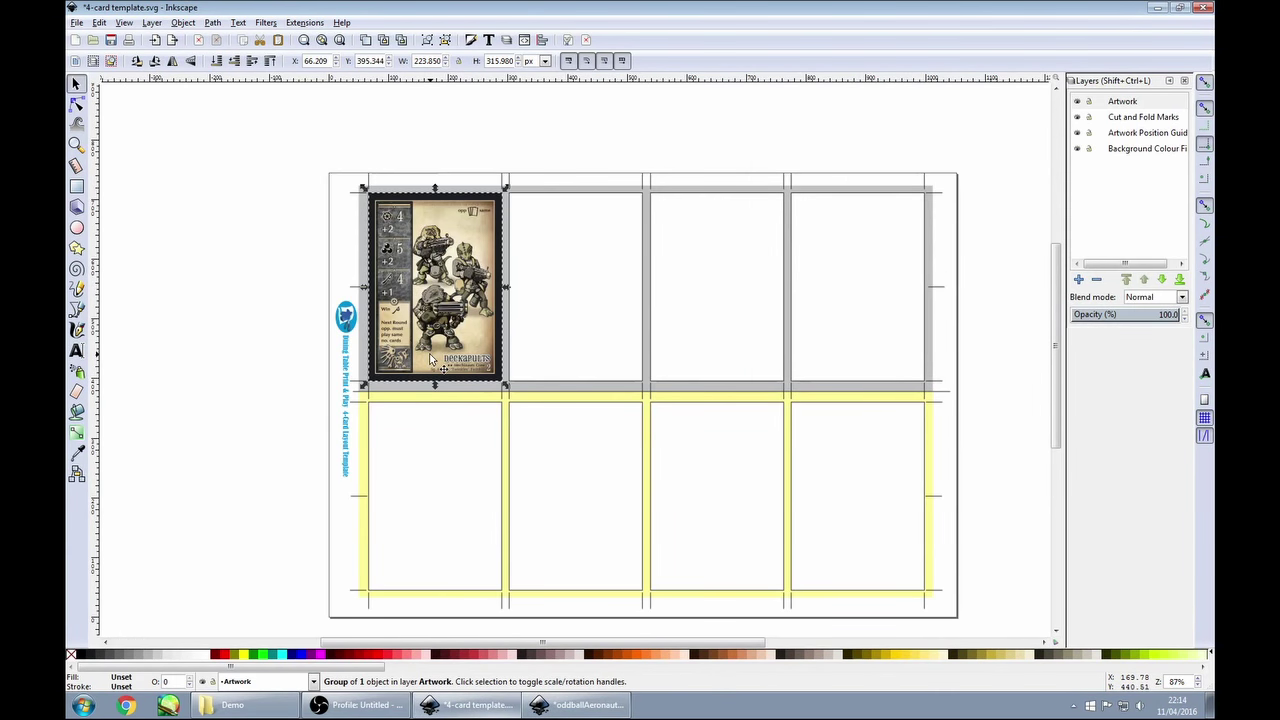
right_click(430, 302)
click(460, 350)
right_click(520, 302)
click(534, 366)
drag(522, 347, 589, 241)
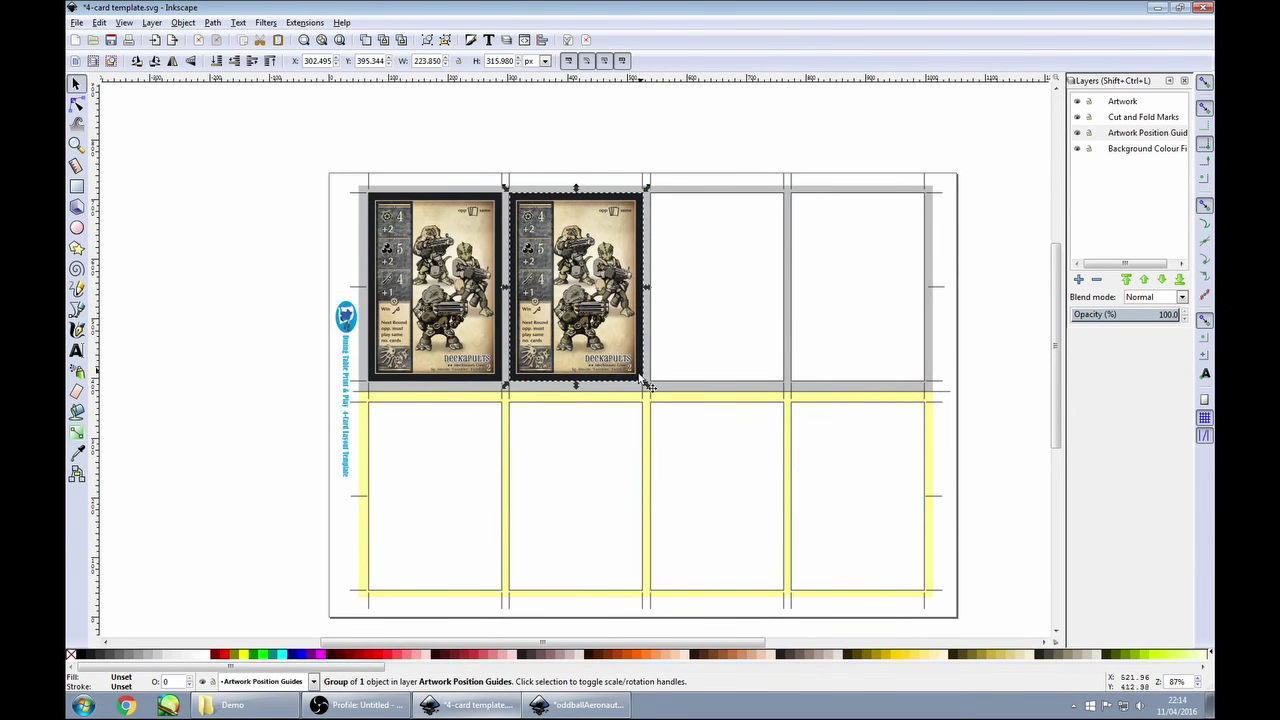
Paste another Deckapults card, snap it into the upper row's third slot and deselect it.
right_click(680, 281)
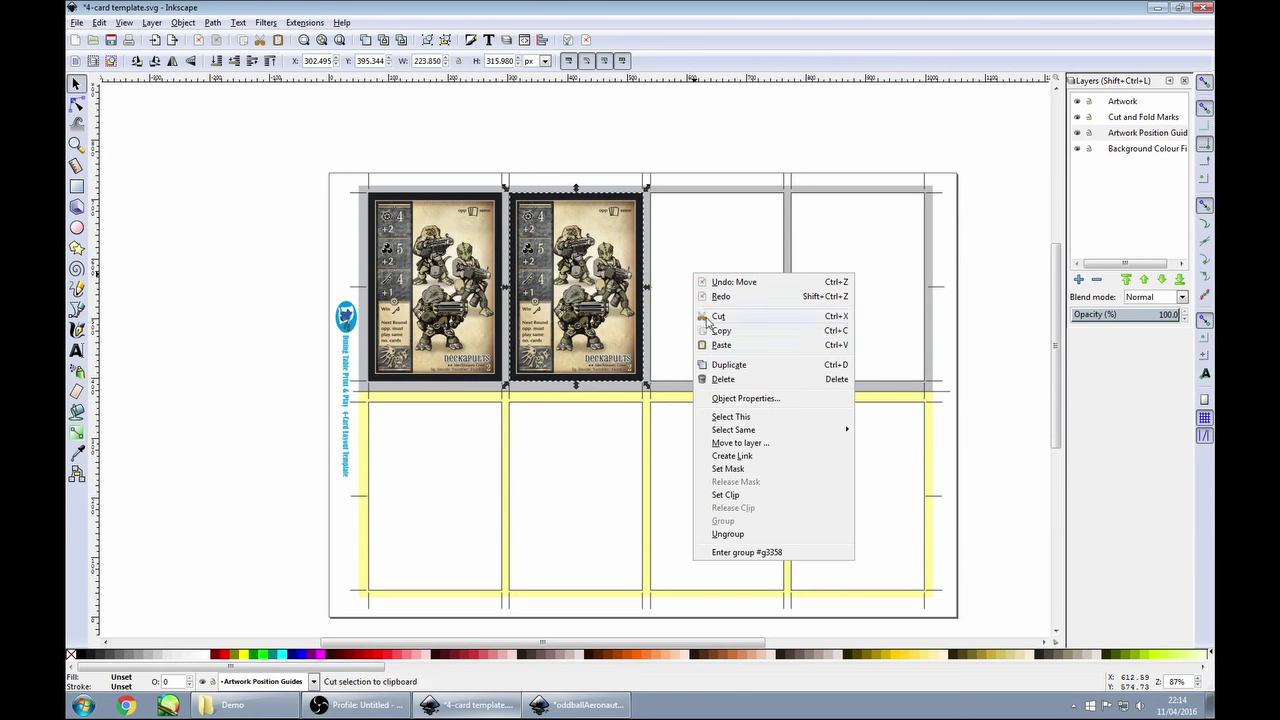
click(712, 340)
drag(684, 292, 718, 262)
click(697, 157)
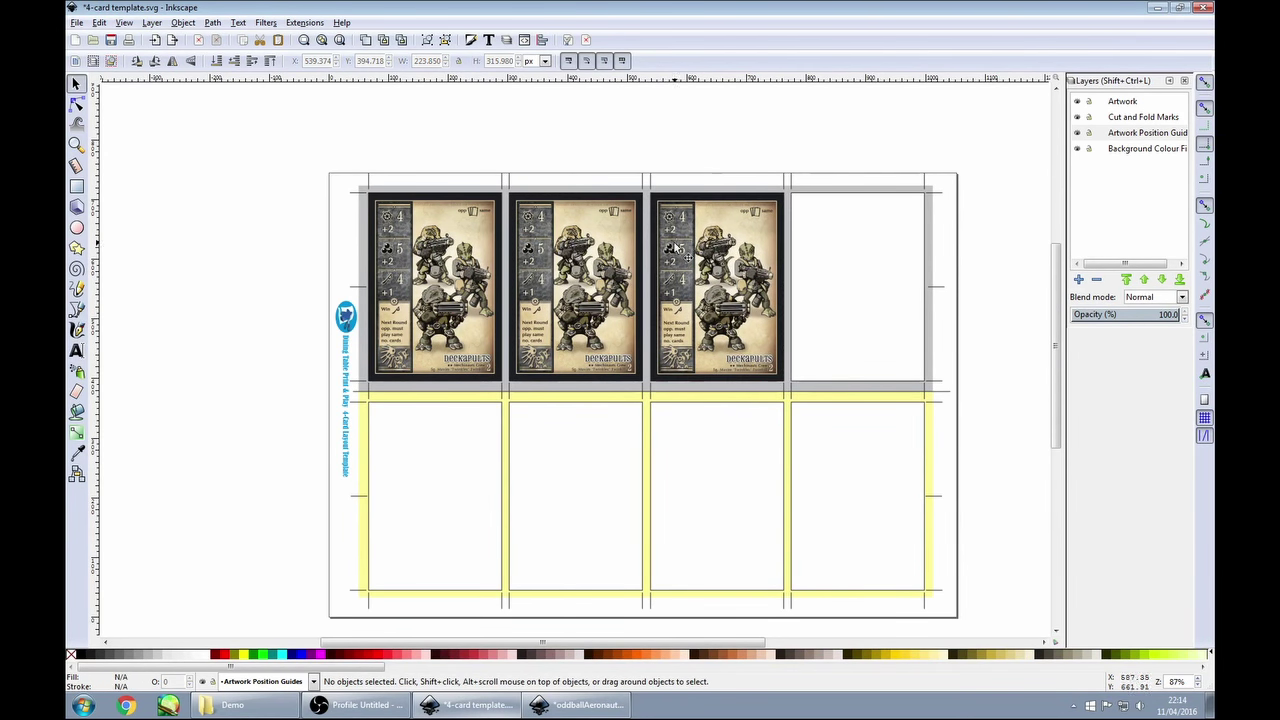
Copy the Deck Master card from the PDF sheet and paste it into the template's fourth upper slot.
click(560, 700)
click(515, 376)
drag(512, 366, 408, 363)
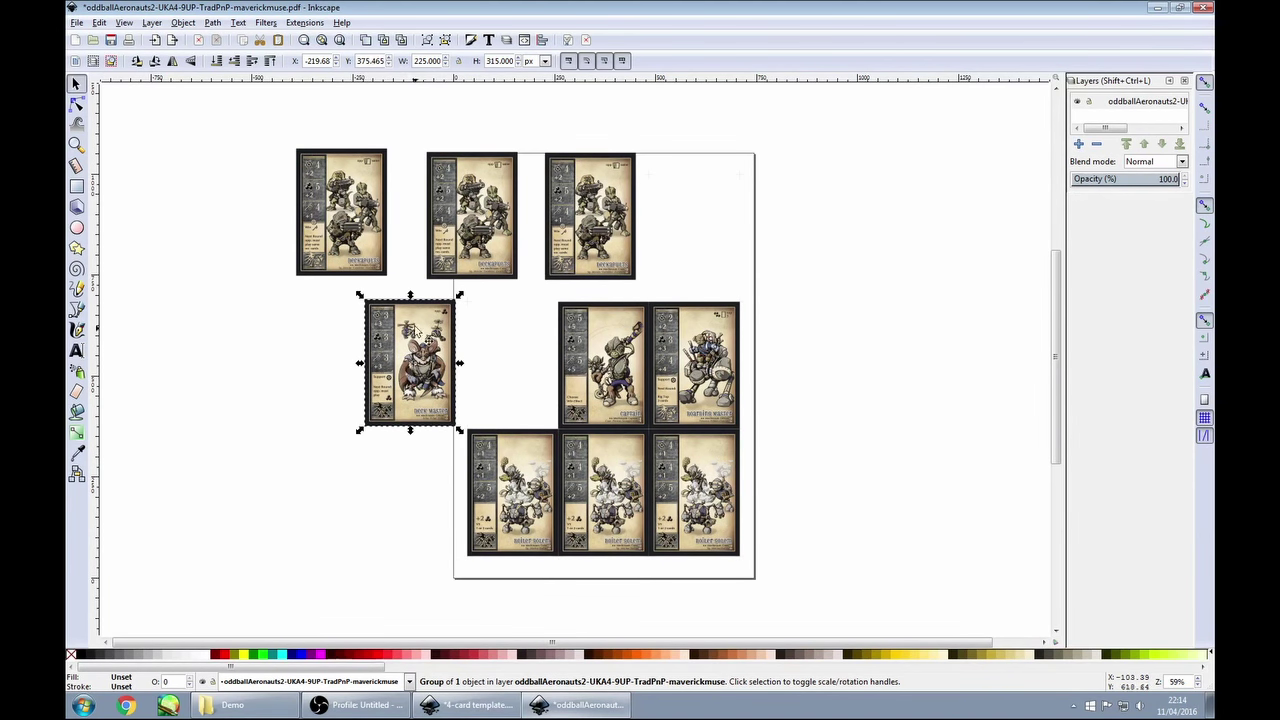
right_click(412, 352)
click(440, 409)
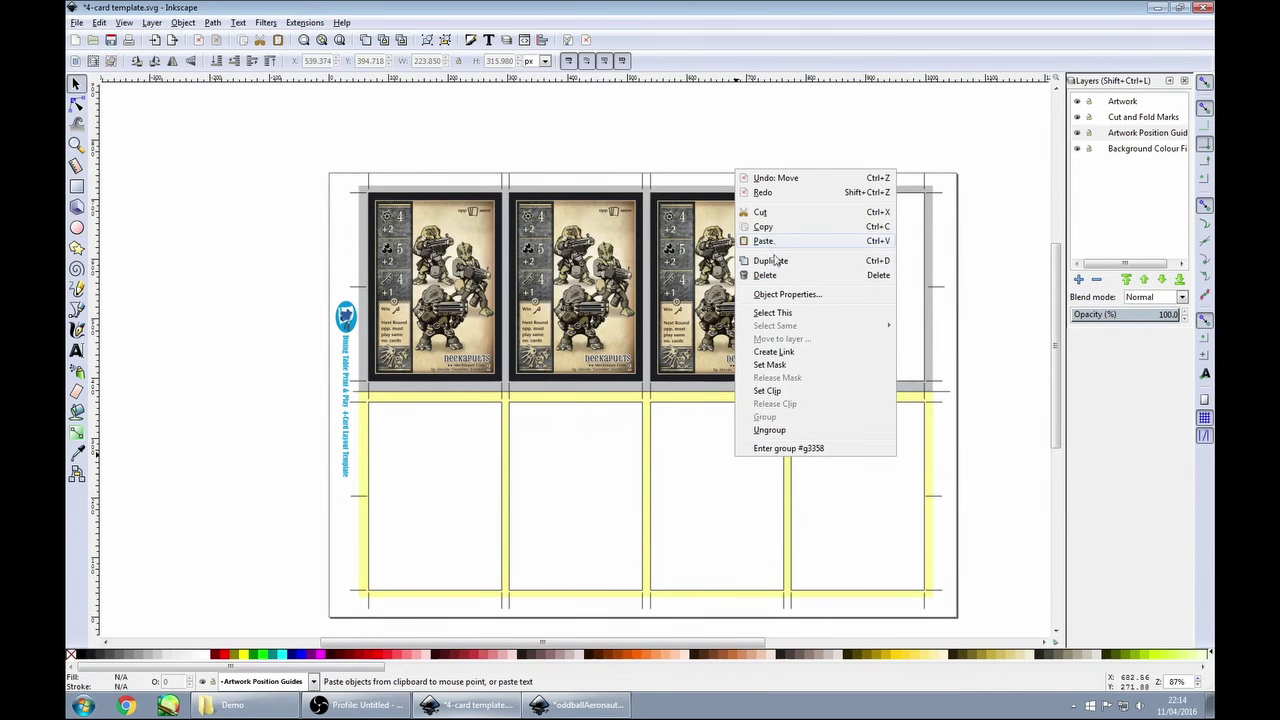
click(773, 247)
drag(742, 214, 825, 232)
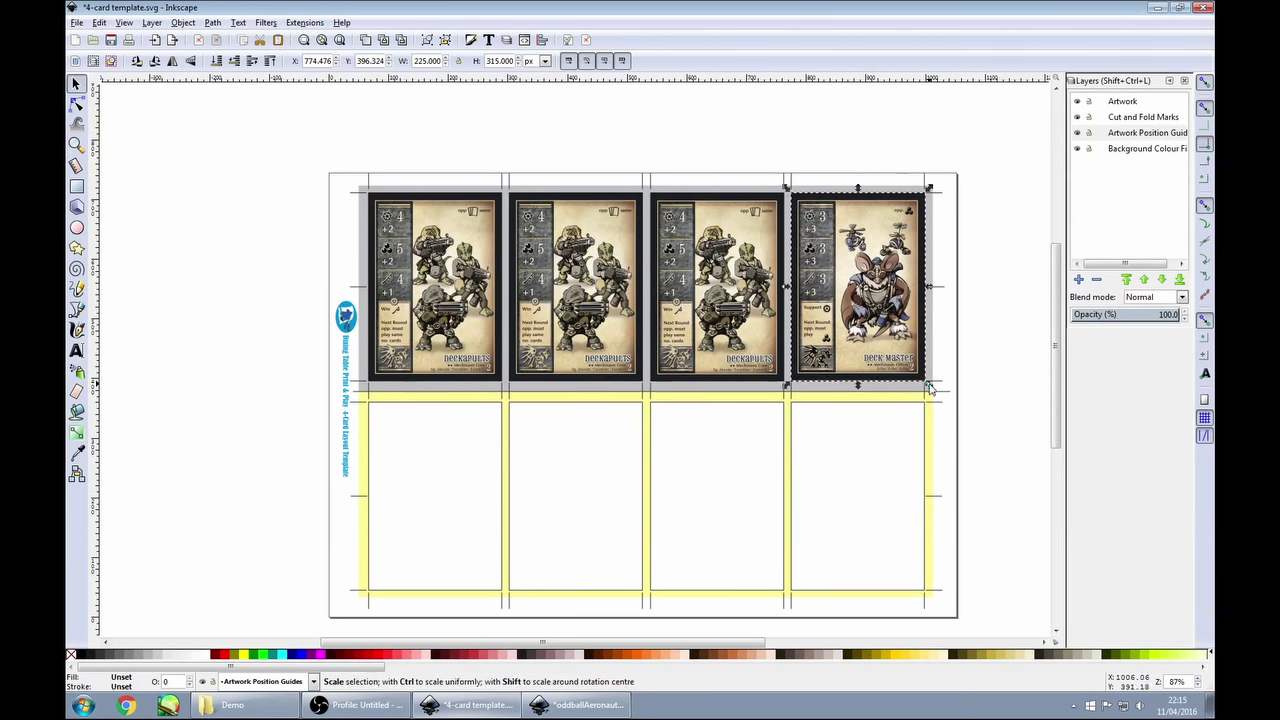
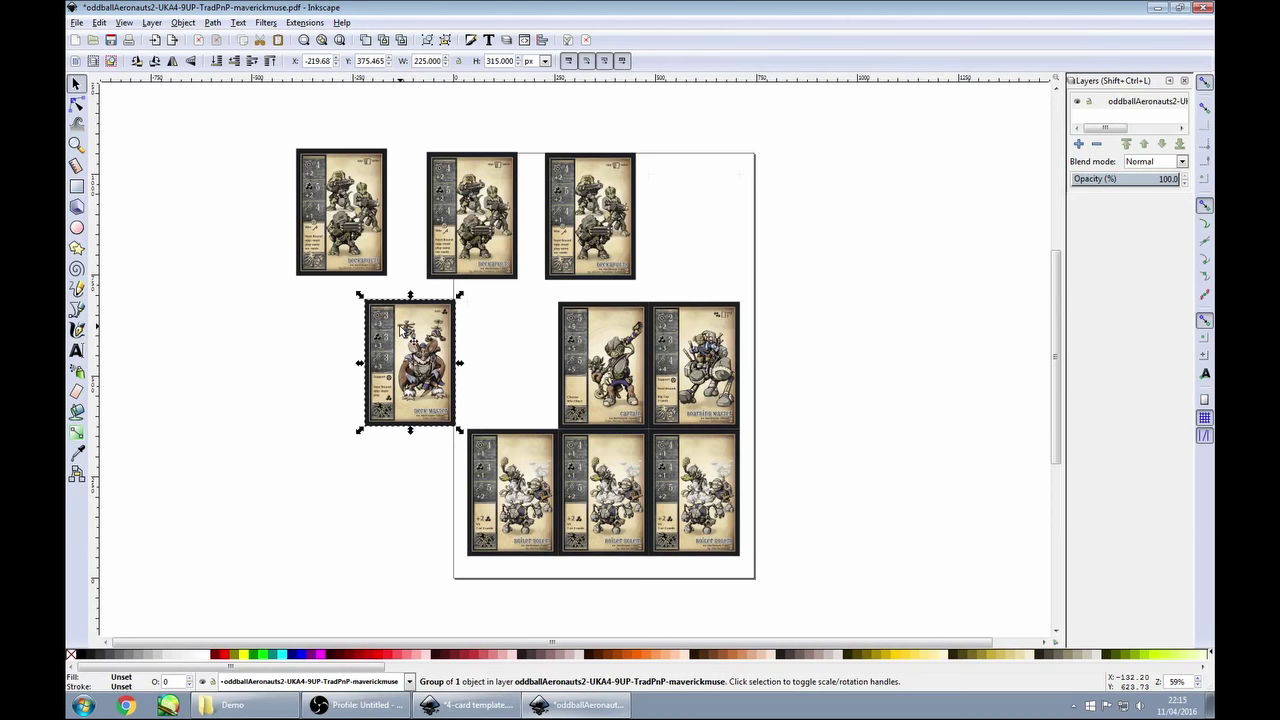
Open page 1 of oddballAeronauts2-UKA4-9UP-TradPnP-maverickmuse.pdf with embedded images and text imported as text, in a maximized window.
click(93, 40)
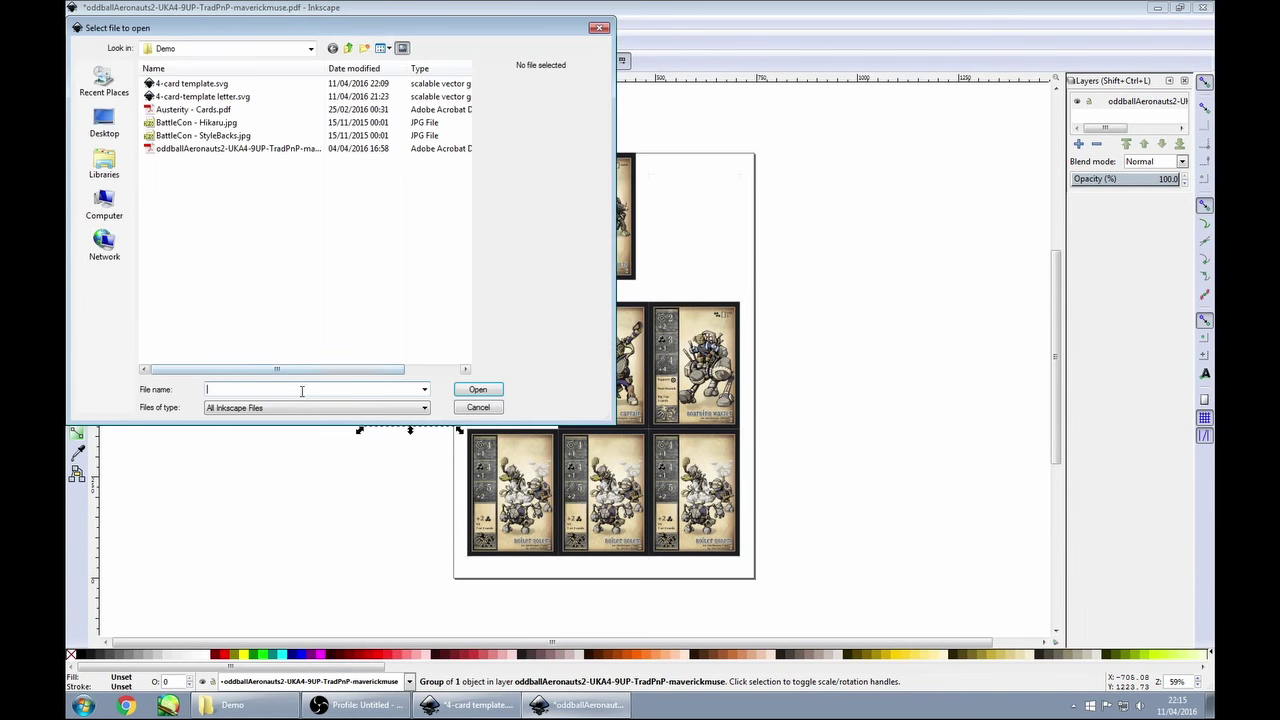
click(180, 149)
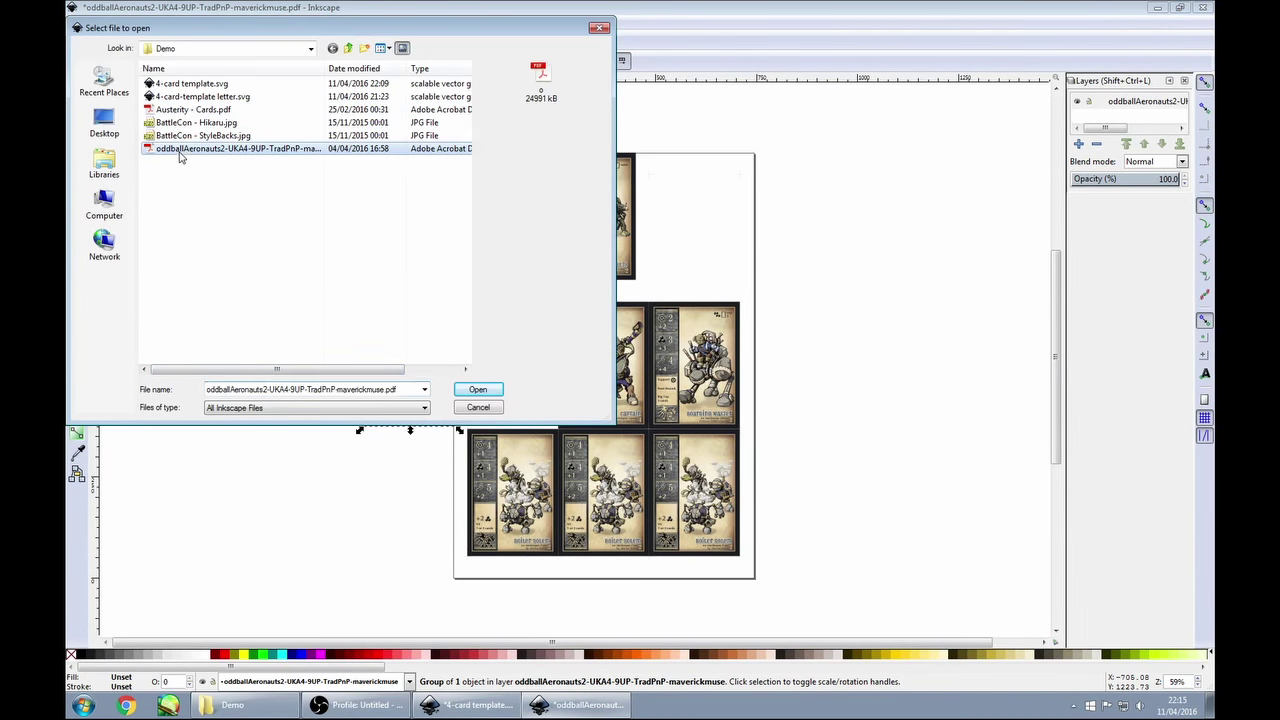
click(478, 390)
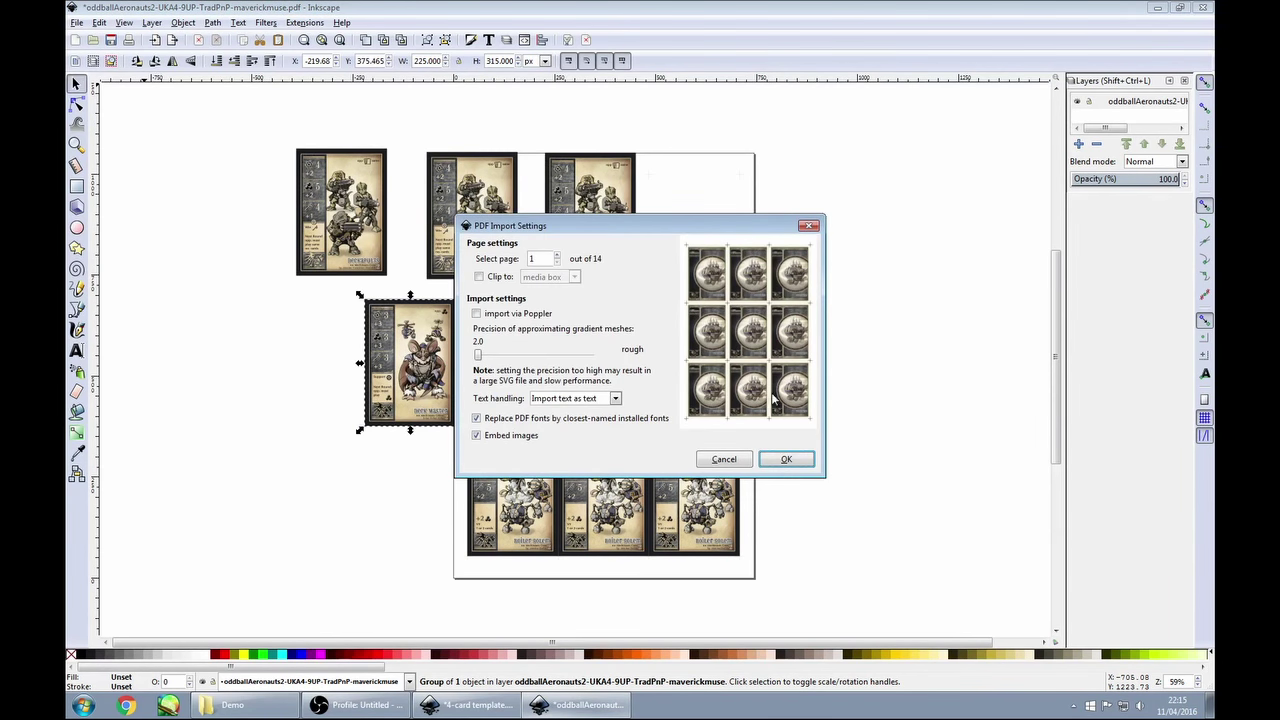
click(786, 459)
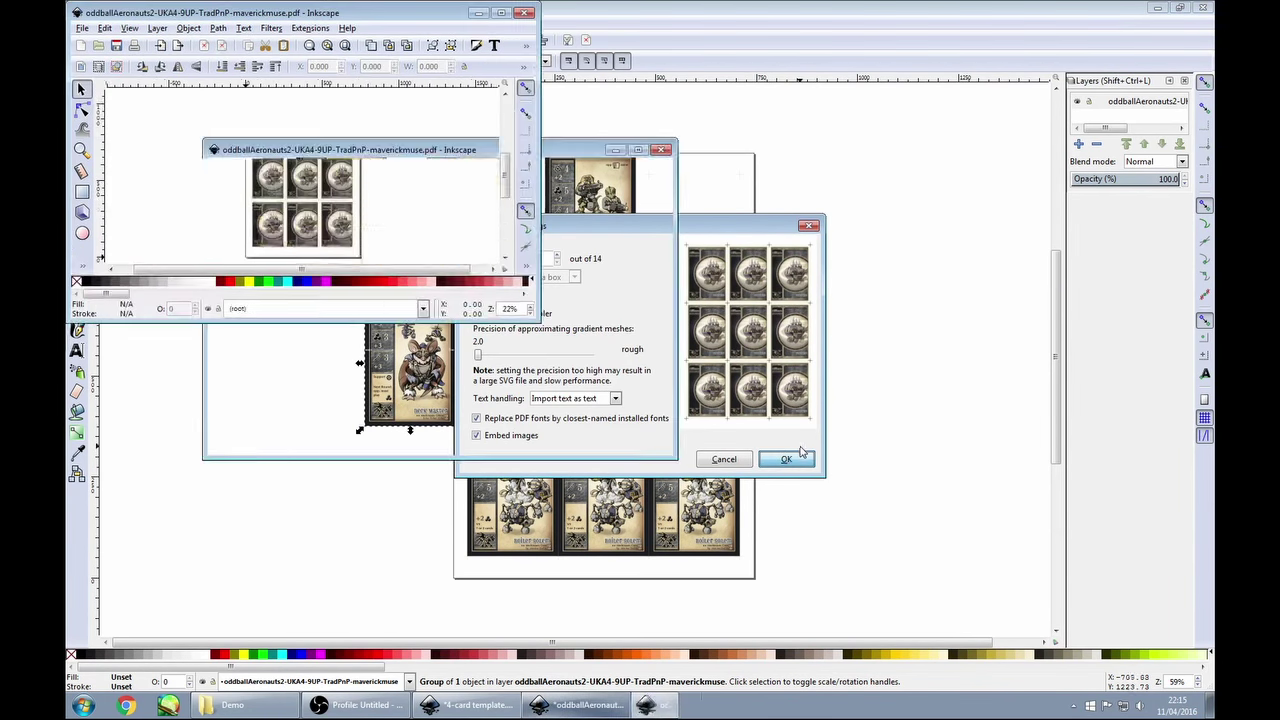
click(492, 12)
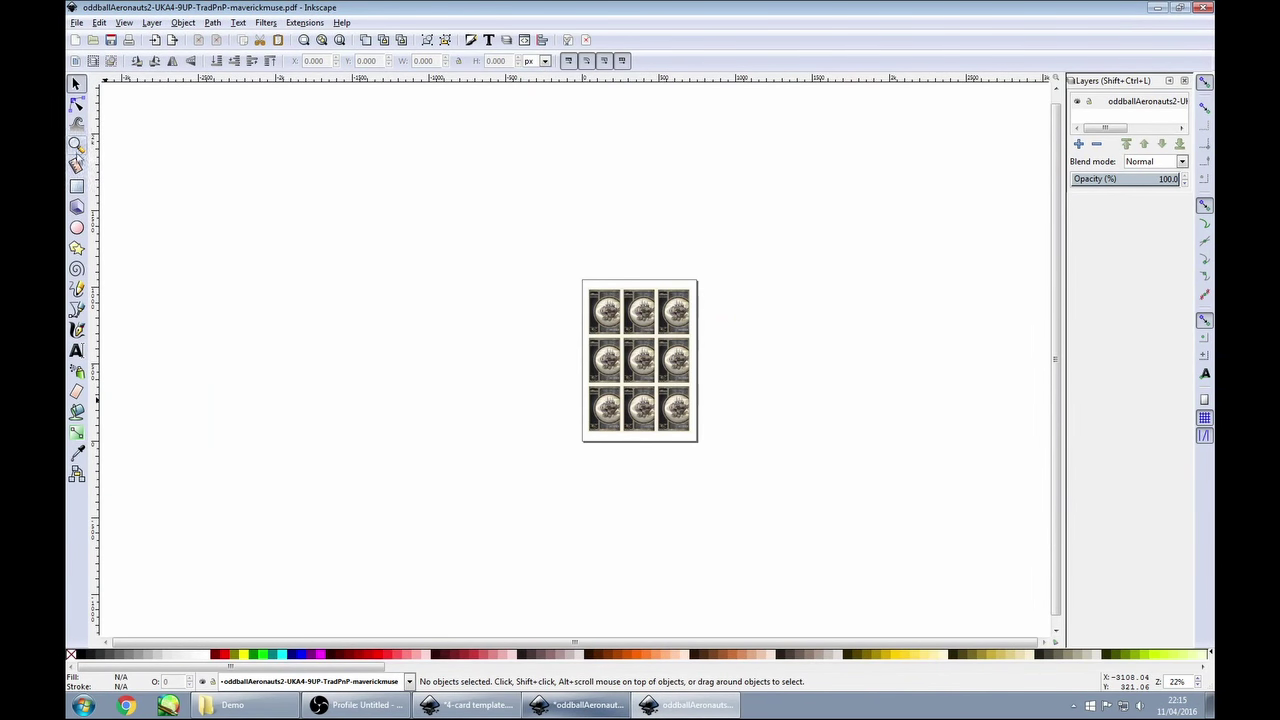
Move the upper-left card back off the sheet's grid and copy it.
click(76, 144)
drag(566, 266, 704, 406)
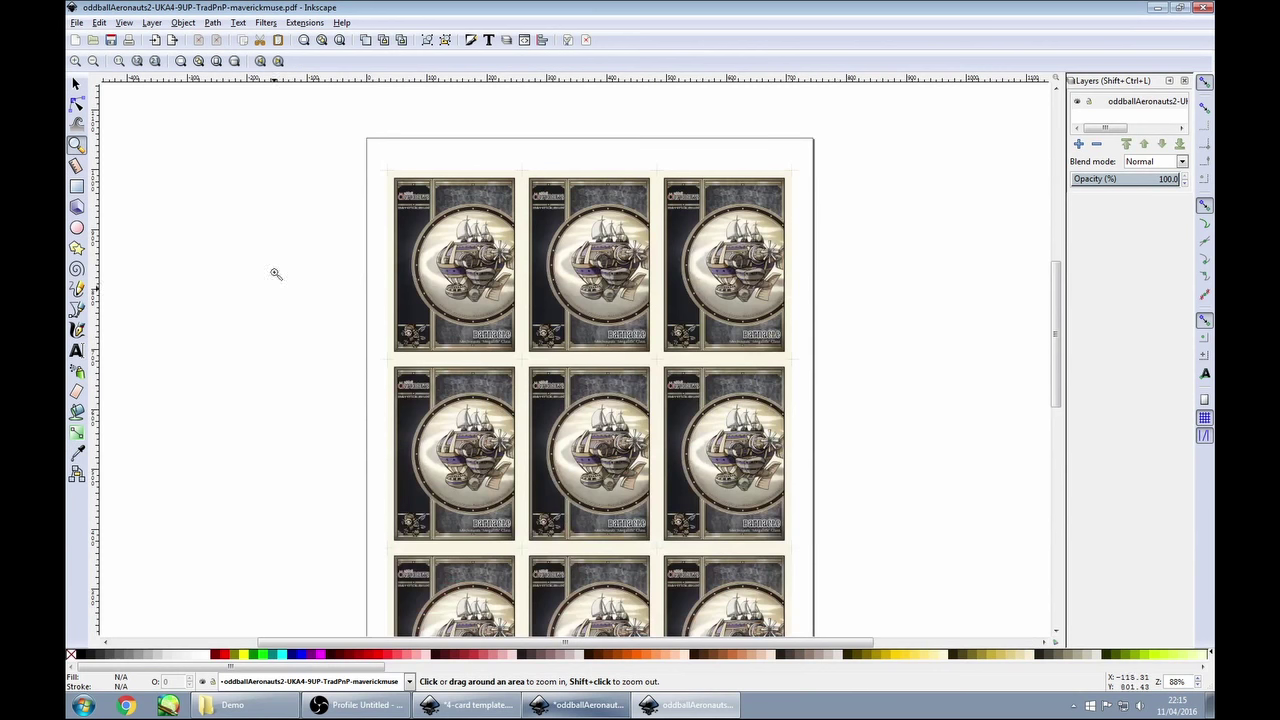
click(76, 84)
click(455, 240)
drag(455, 240, 311, 216)
right_click(298, 258)
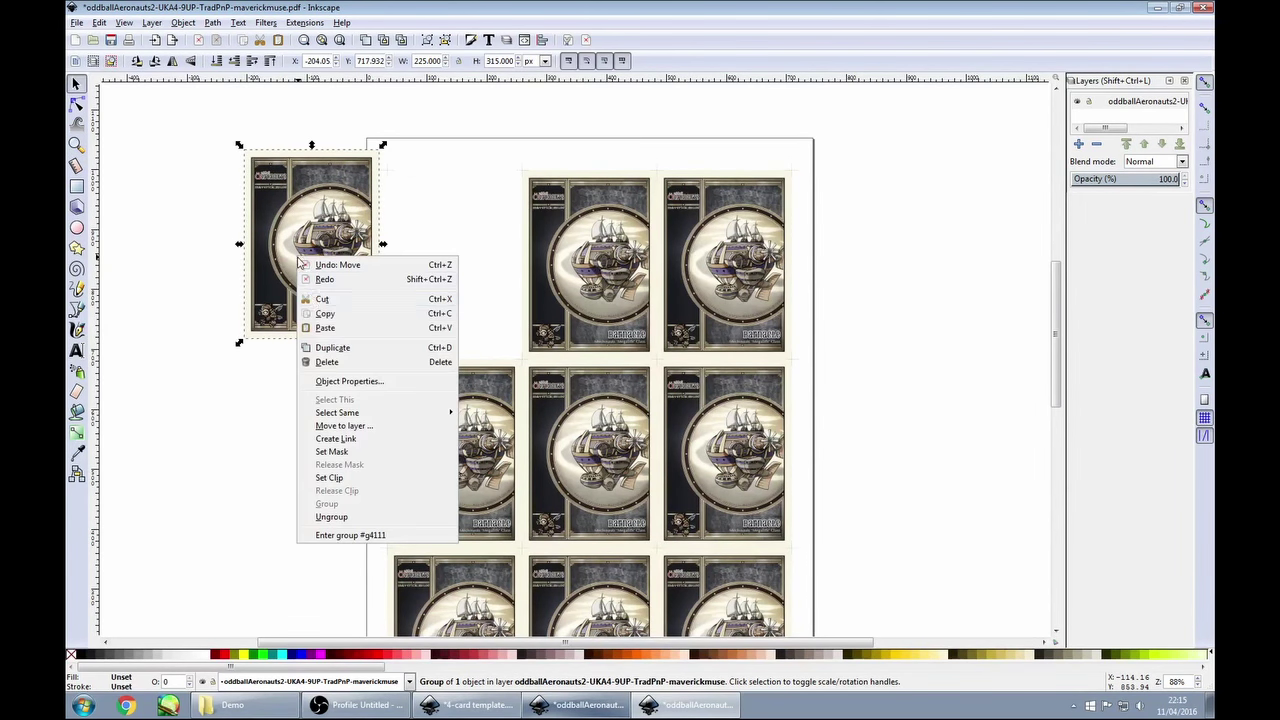
click(322, 312)
Paste the card back into the Artwork layer of 4-card template.svg and fit it to the lower-left slot, about 223.16 by 315.35 px.
click(441, 707)
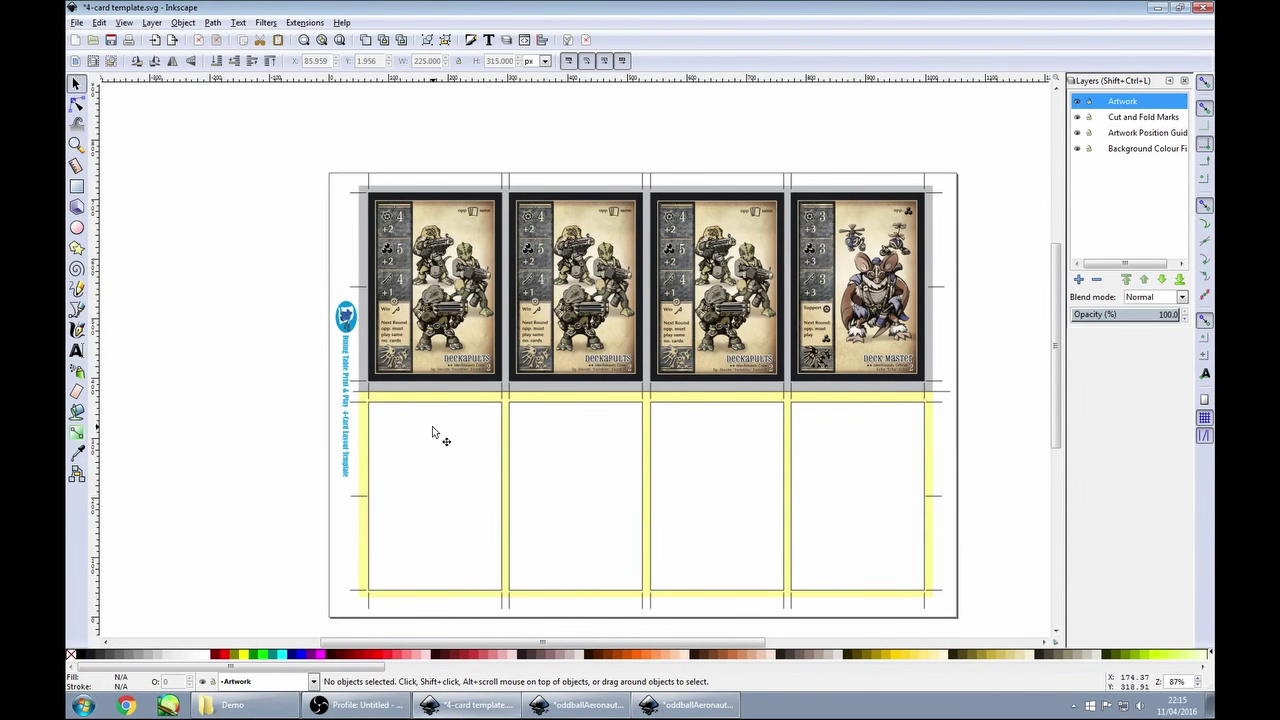
right_click(432, 431)
click(457, 497)
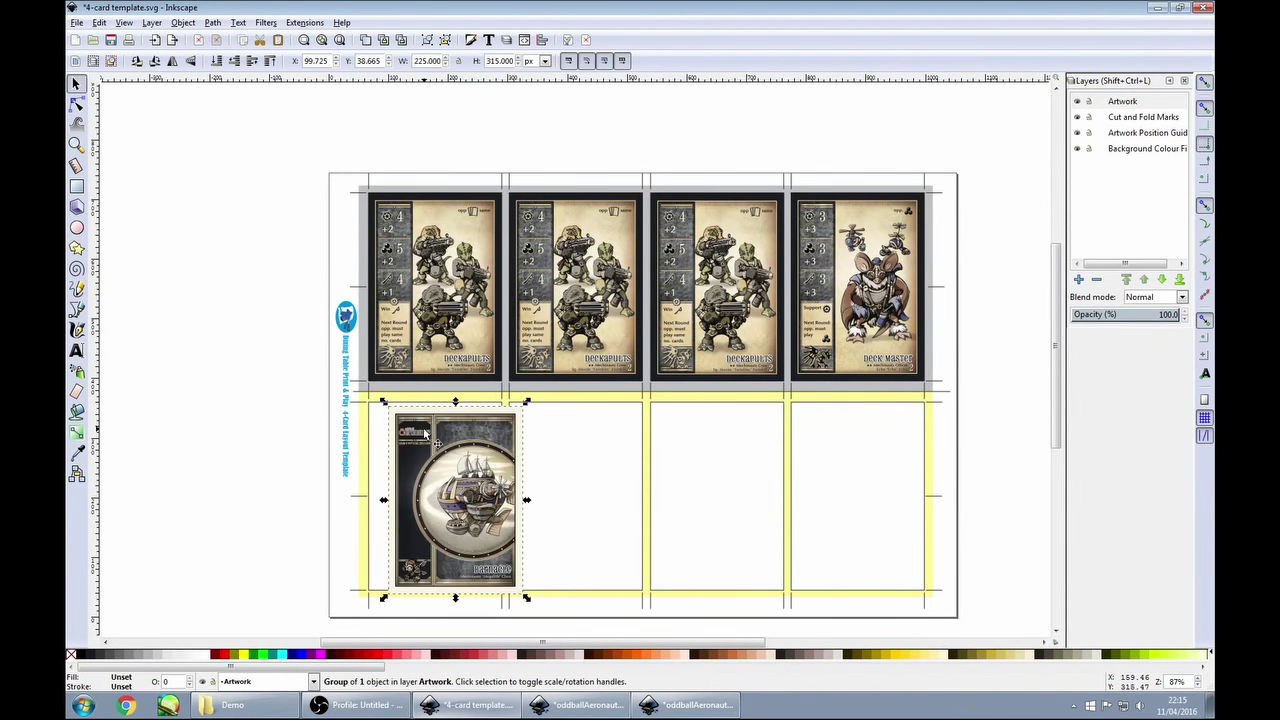
drag(426, 430, 404, 427)
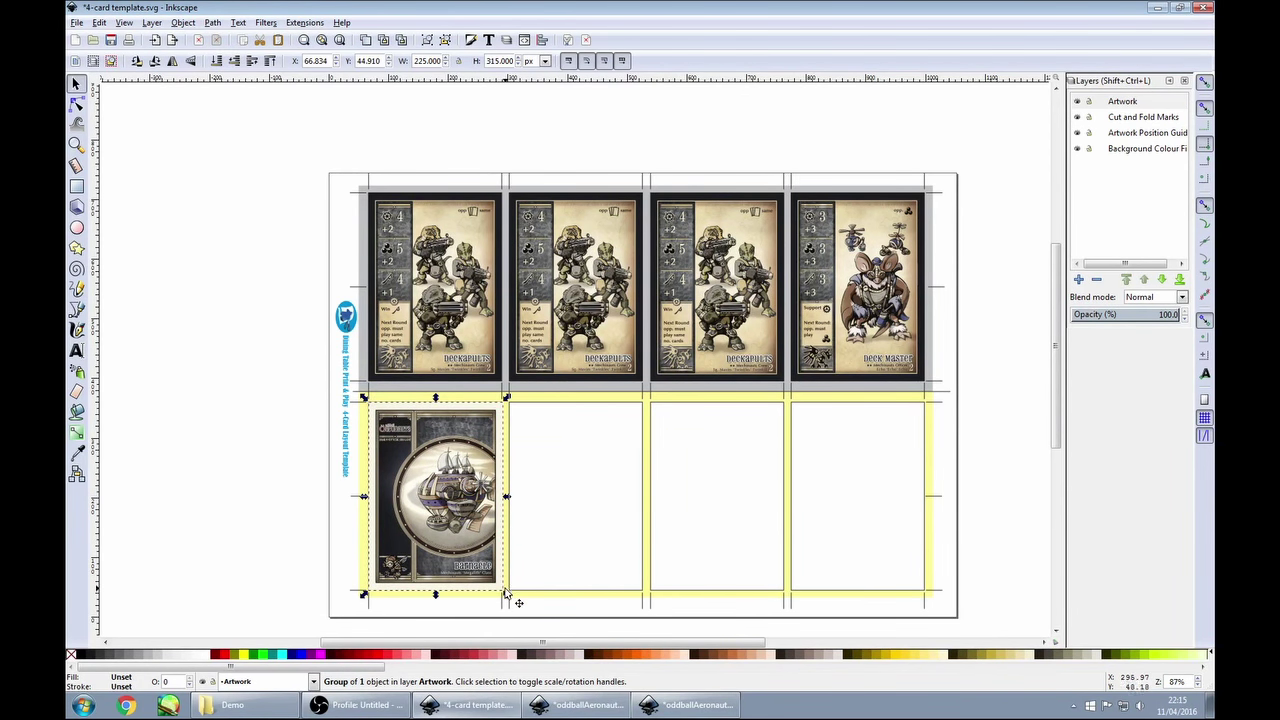
drag(507, 598, 505, 597)
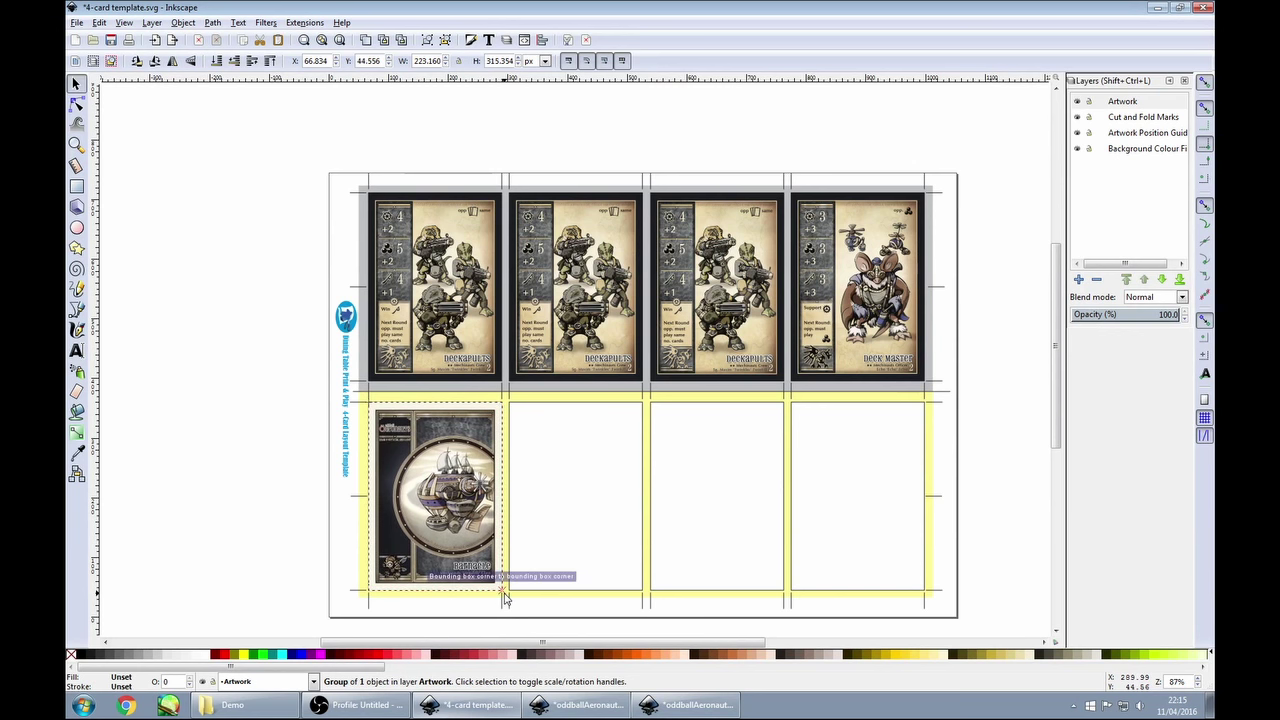
Rotate the card back in the lower-left slot by 180 degrees and deselect it.
click(226, 371)
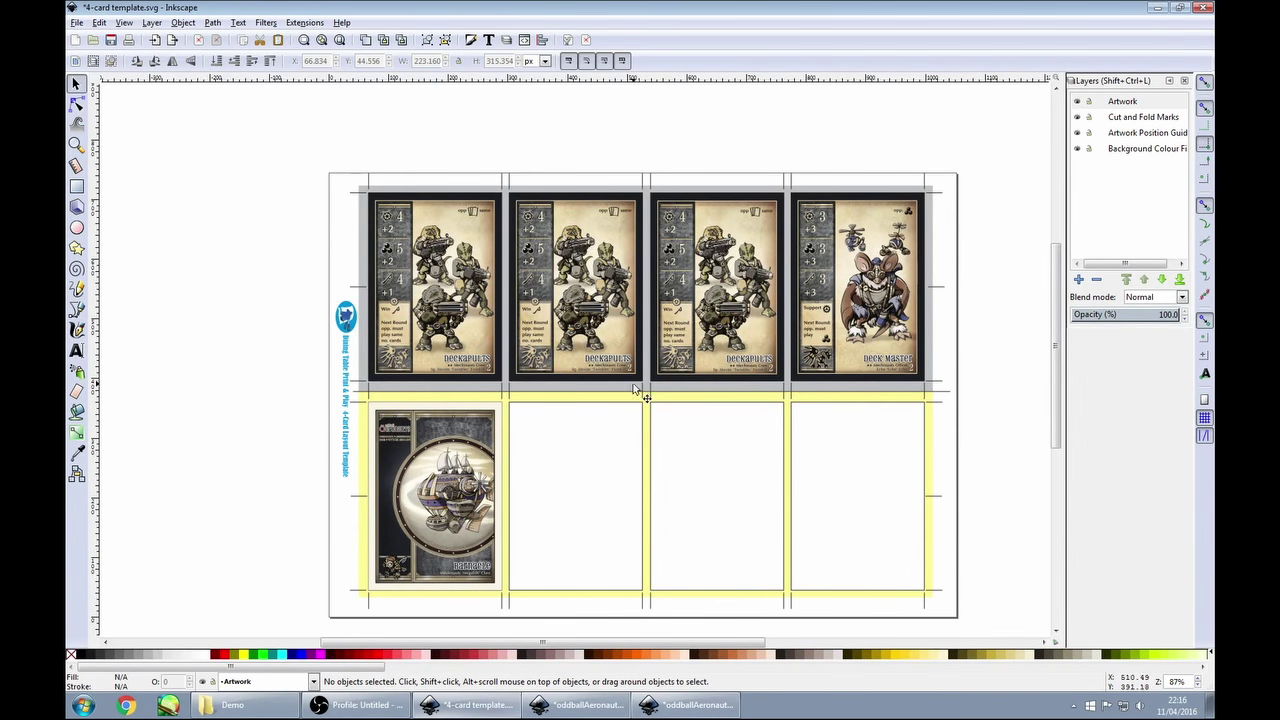
click(444, 500)
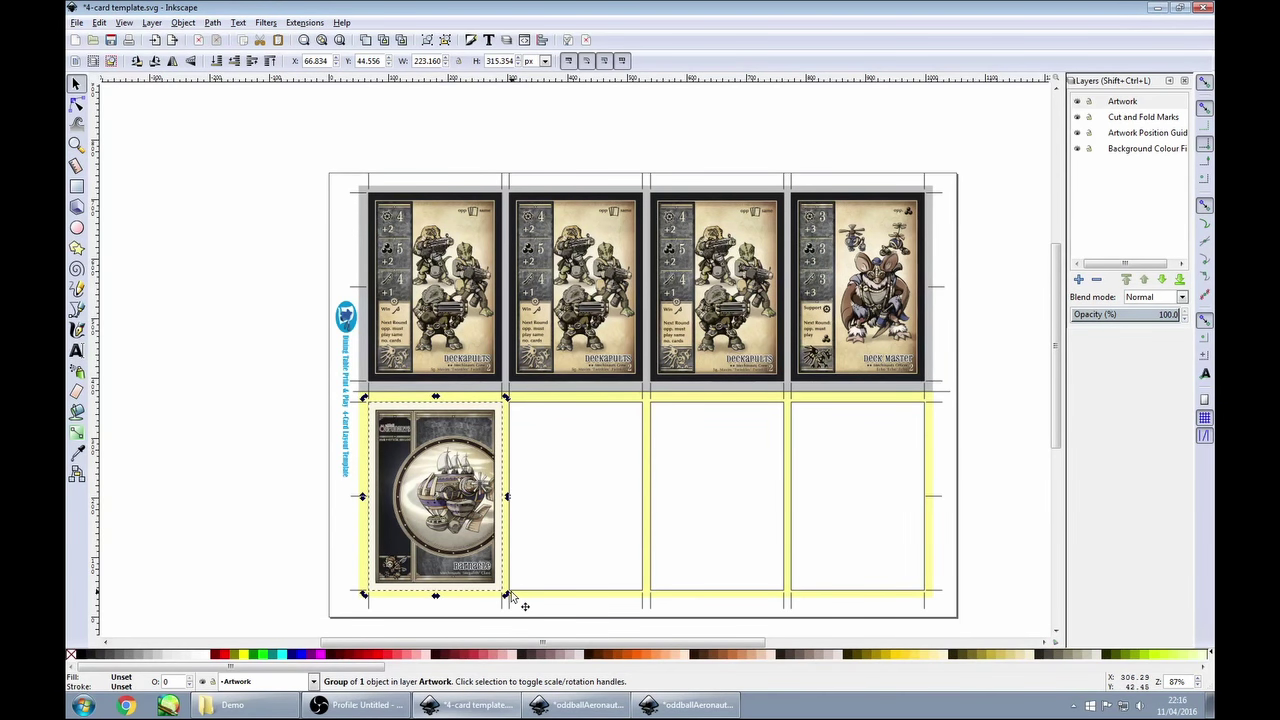
drag(507, 598, 375, 428)
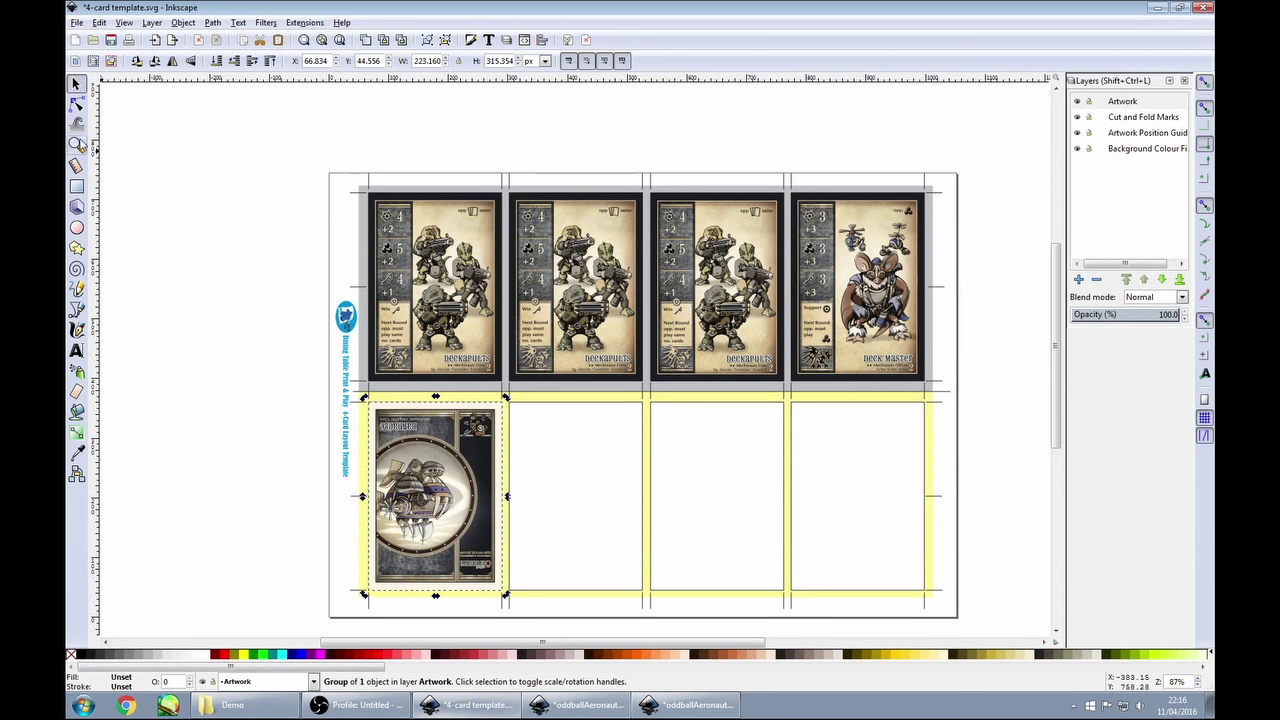
click(266, 400)
Duplicate the rotated card back three times and snap the copies into the remaining lower-row slots.
click(415, 477)
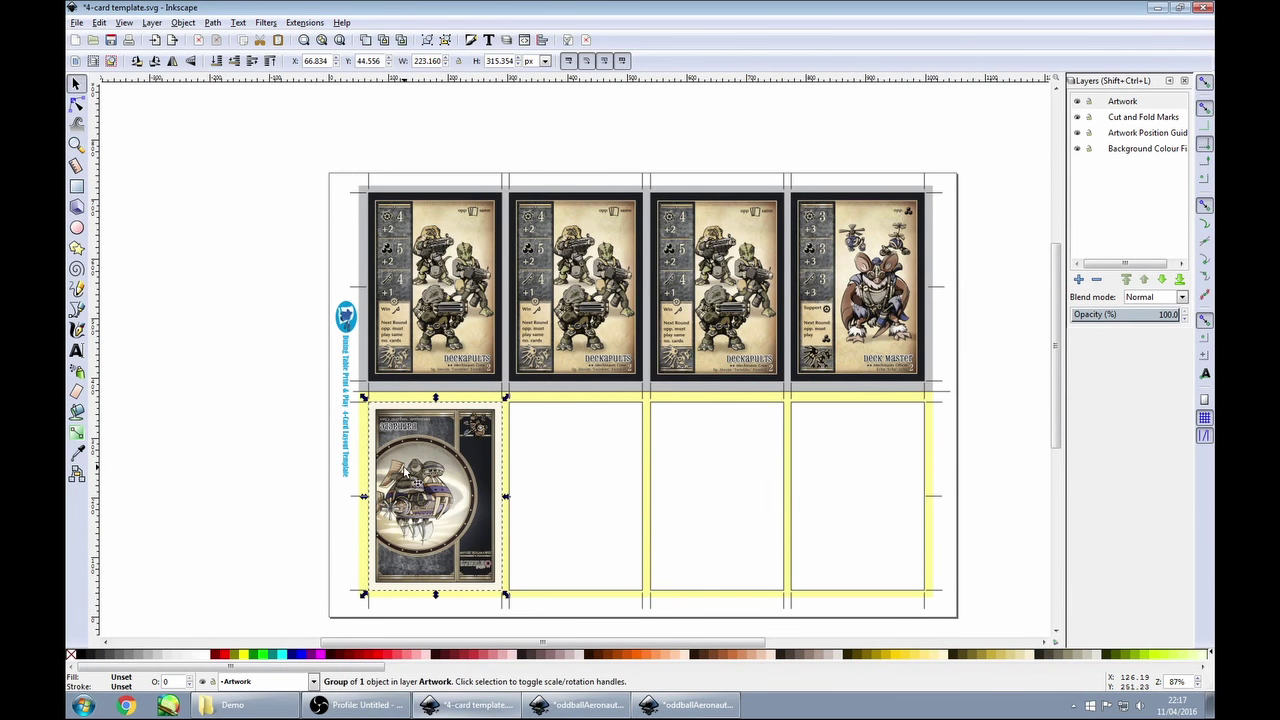
key(ctrl+d)
drag(392, 452, 815, 447)
key(ctrl+d)
key(ctrl+d)
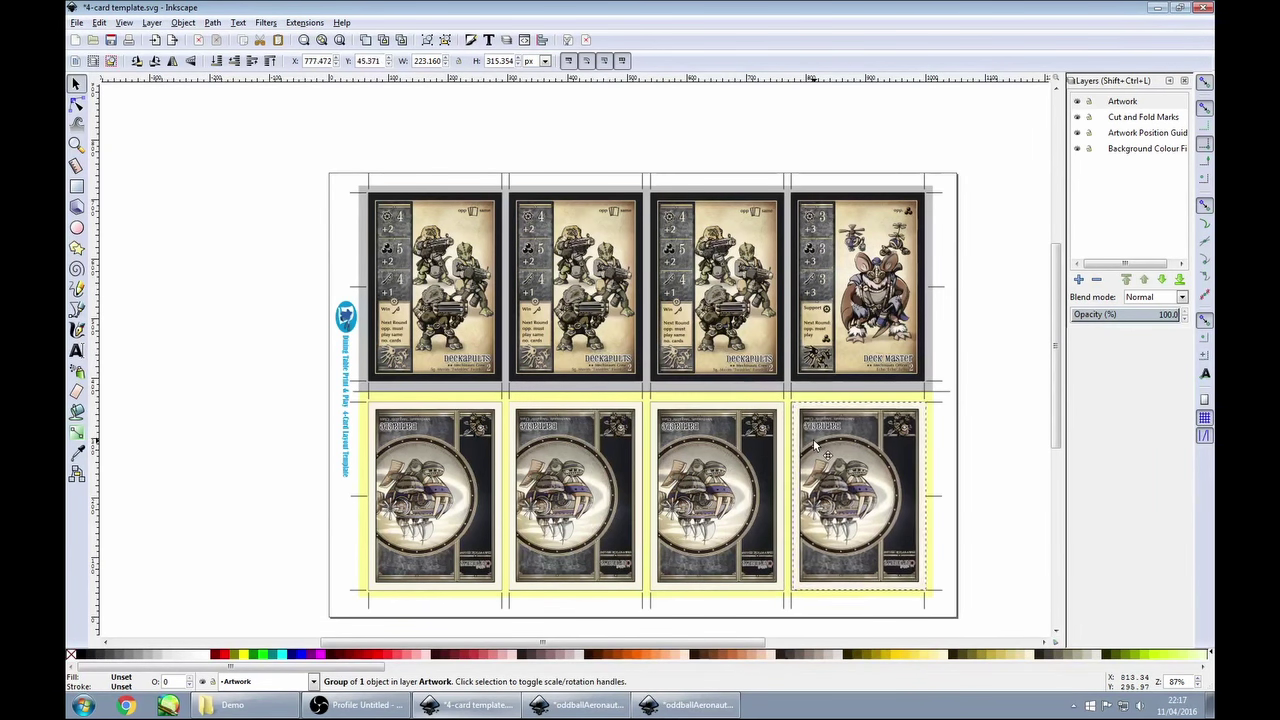
click(263, 451)
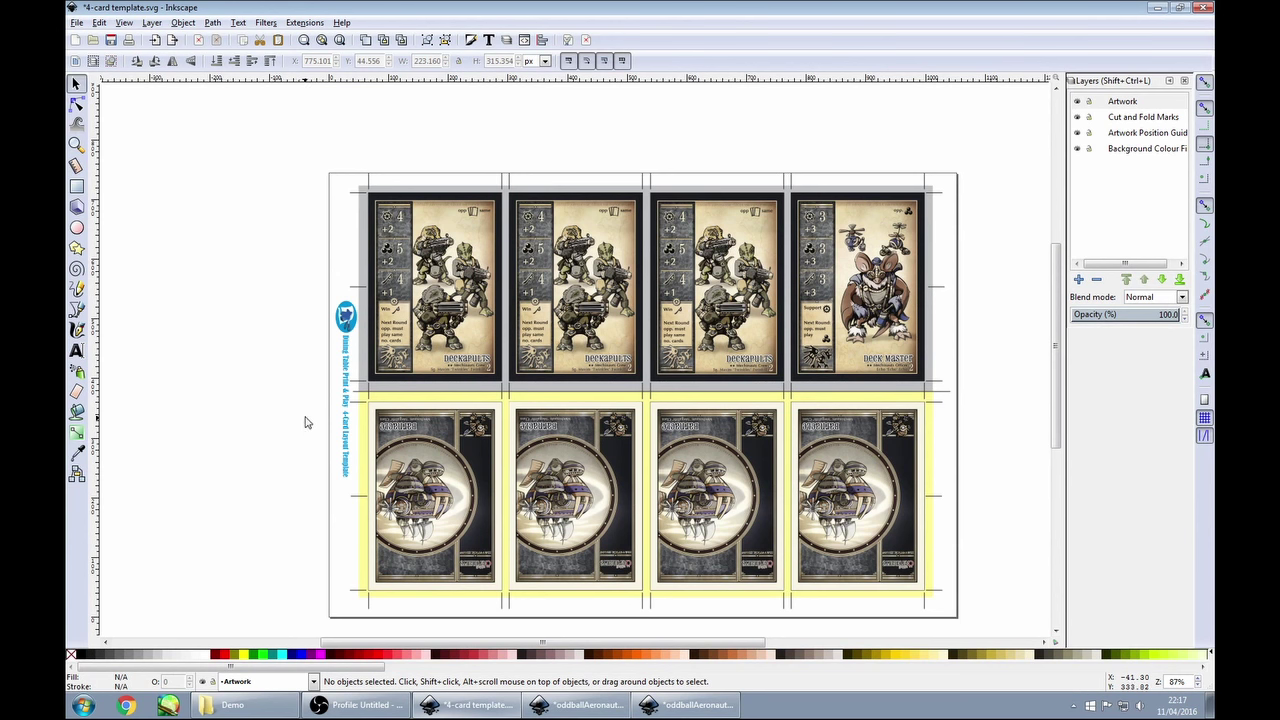
Toggle the Background Colour Fill layer's visibility to compare the sheet with and without the coloured bleed areas.
click(1077, 150)
click(1077, 150)
click(1077, 150)
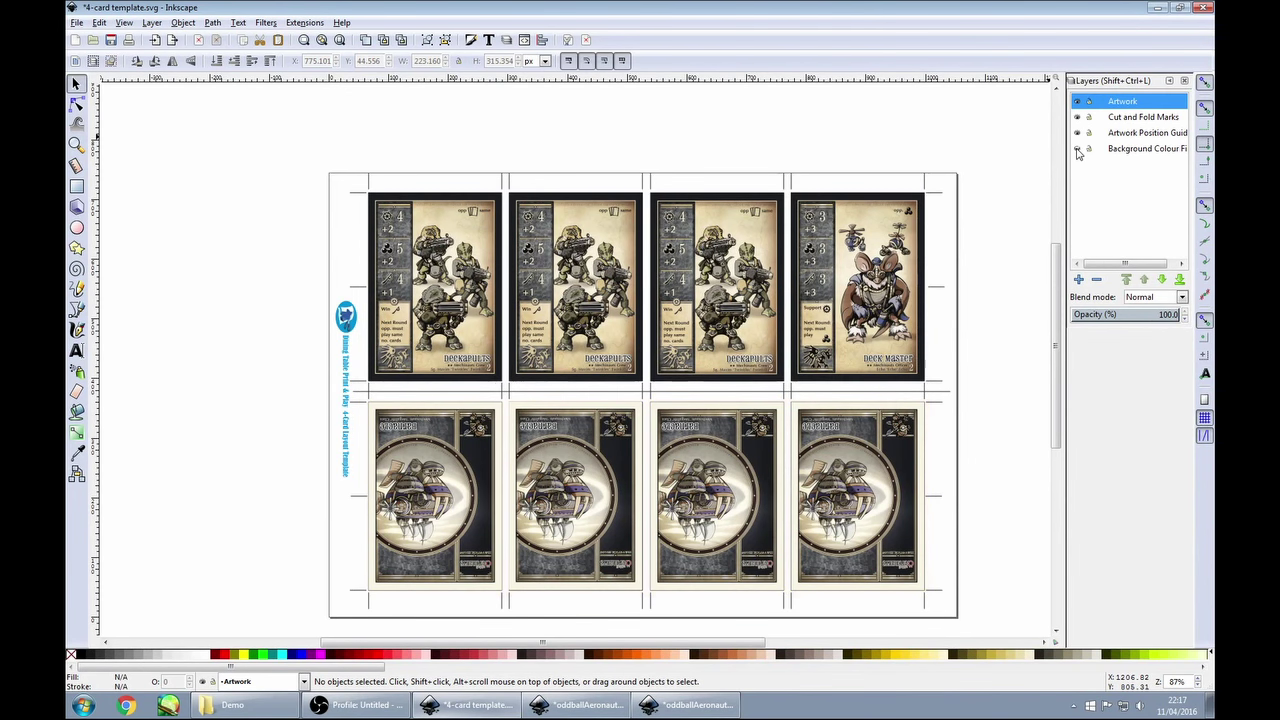
click(1077, 150)
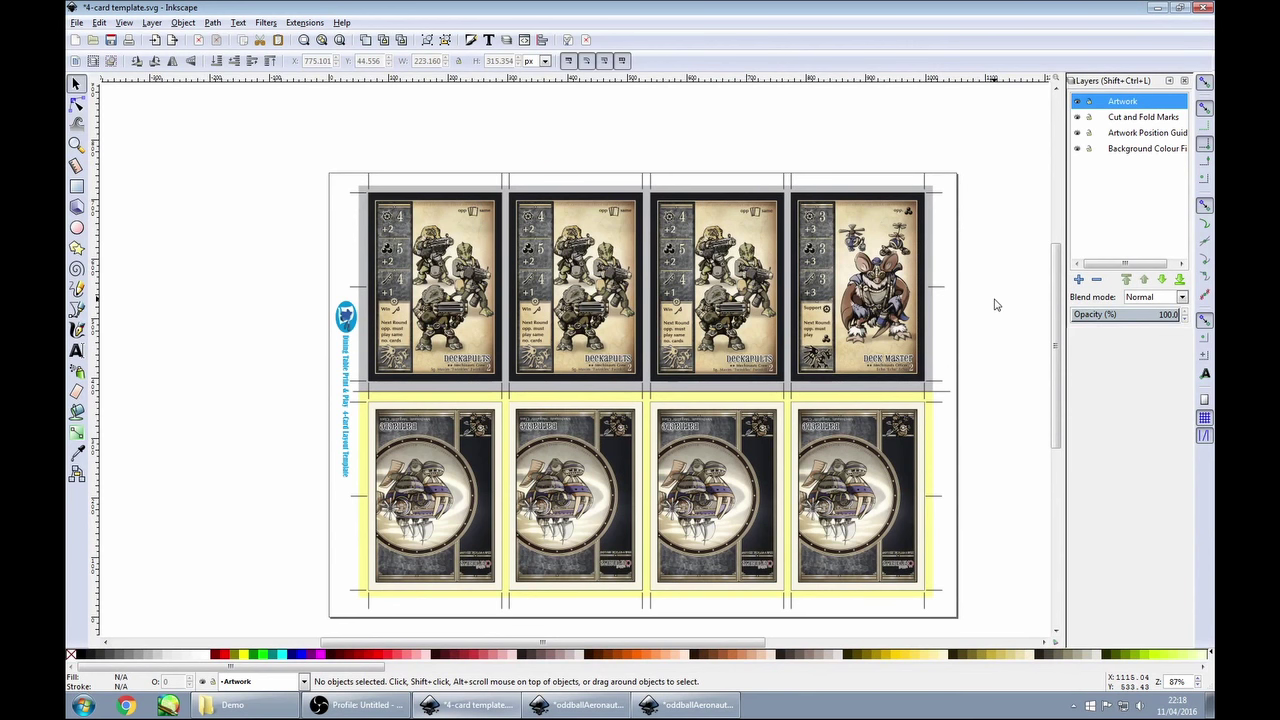
Select the grey background fill behind the upper card row and clear the selection again.
click(972, 346)
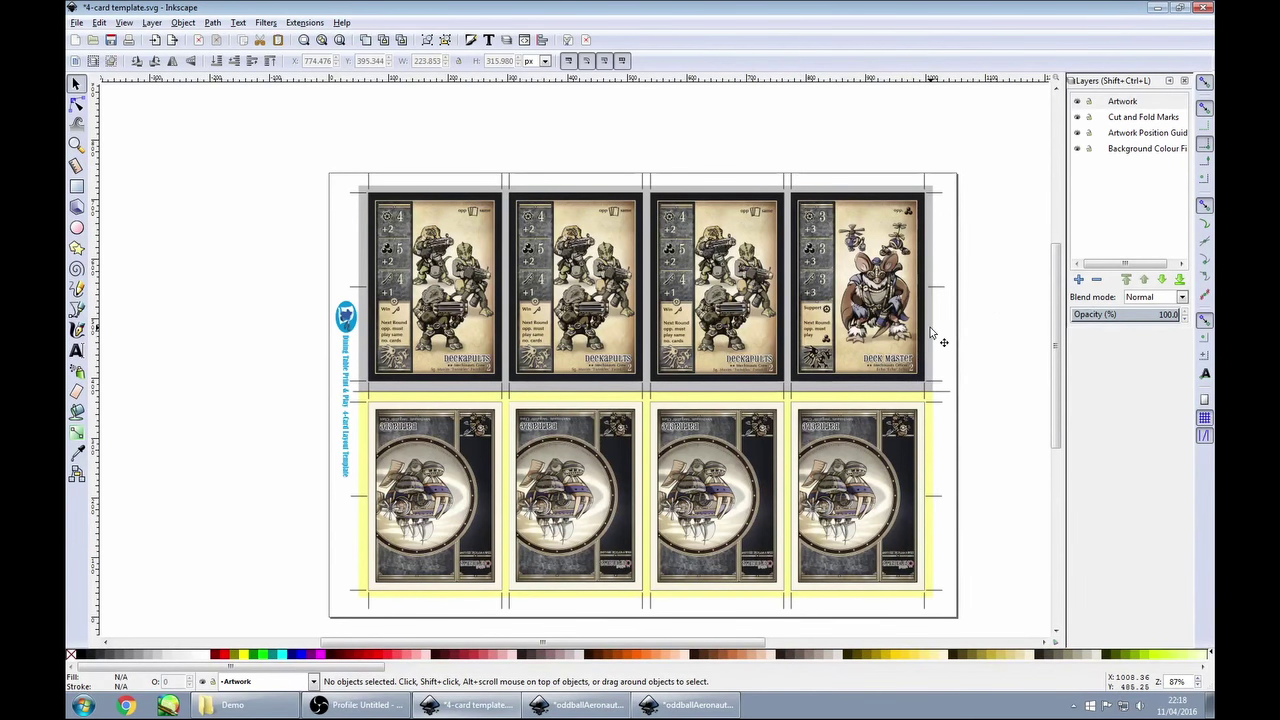
click(930, 330)
click(993, 385)
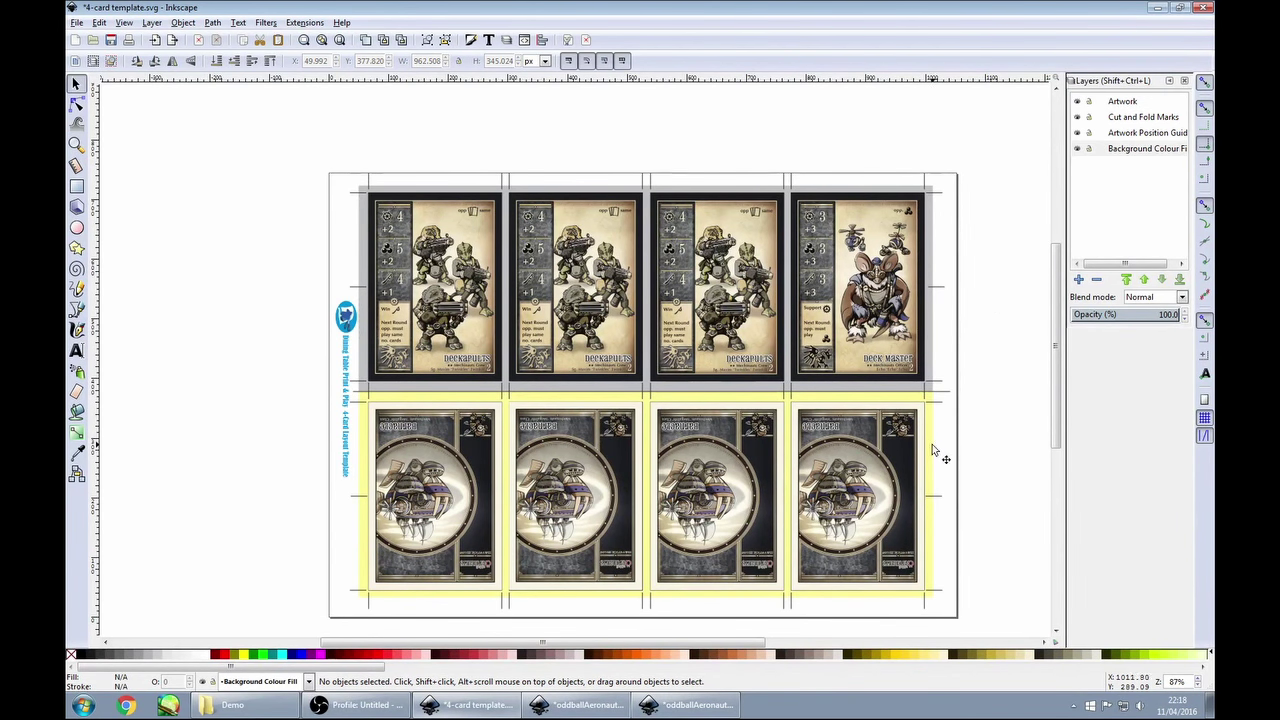
click(930, 450)
click(1007, 340)
click(931, 252)
click(992, 238)
Lock the Artwork, Cut and Fold Marks and Artwork Position Guides layers, keeping Background Colour Fill unlocked.
click(1089, 148)
click(1089, 132)
click(1089, 117)
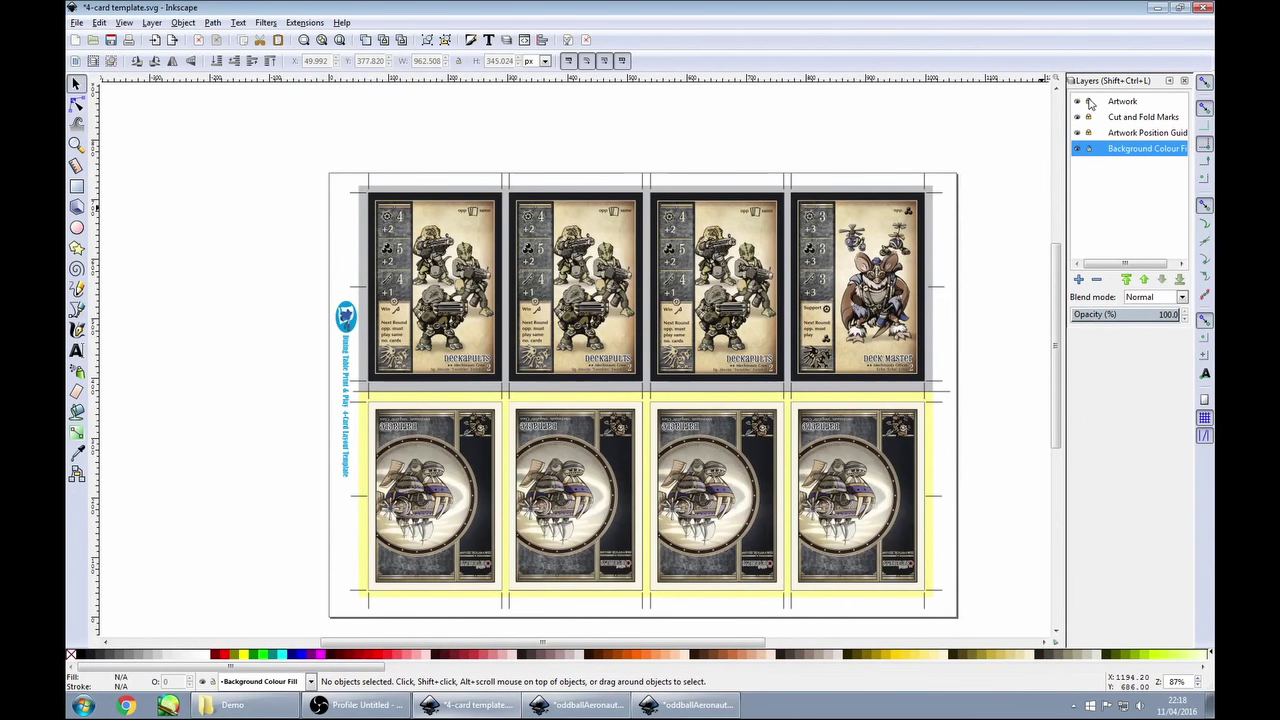
click(1089, 101)
Fill the grey background behind the upper card row with the dark colour sampled from the first card's border.
click(934, 262)
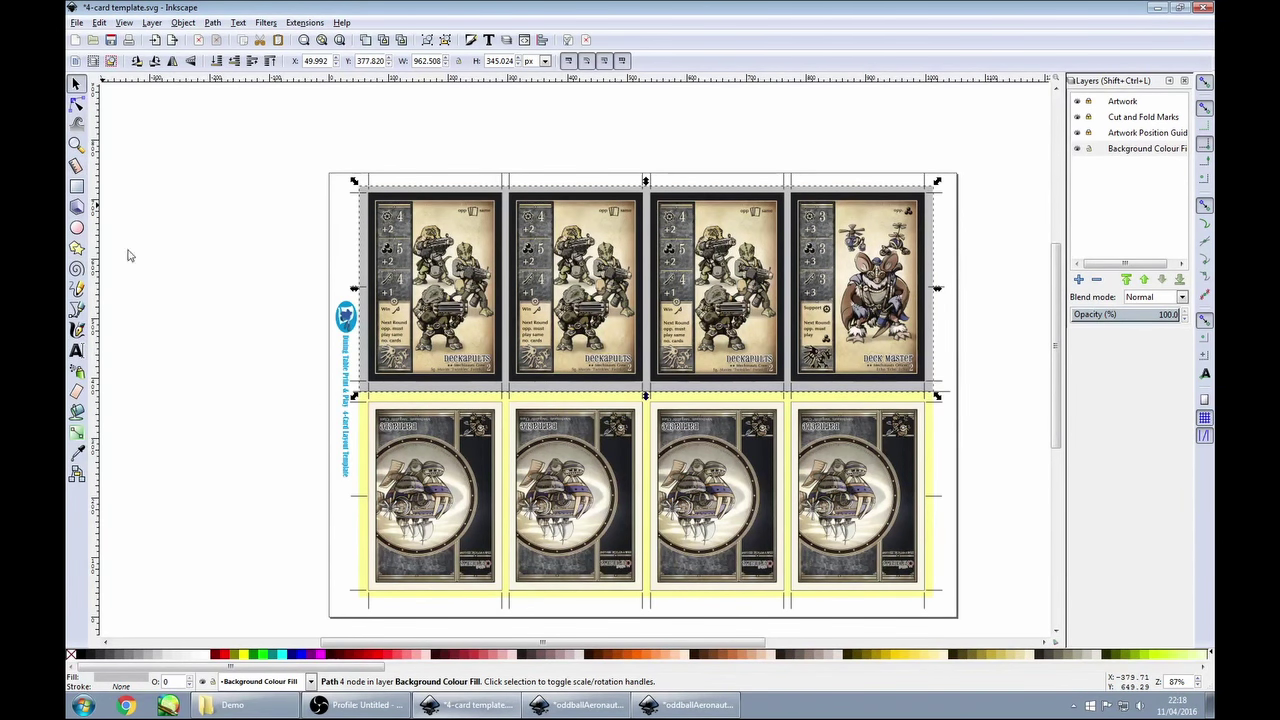
click(76, 144)
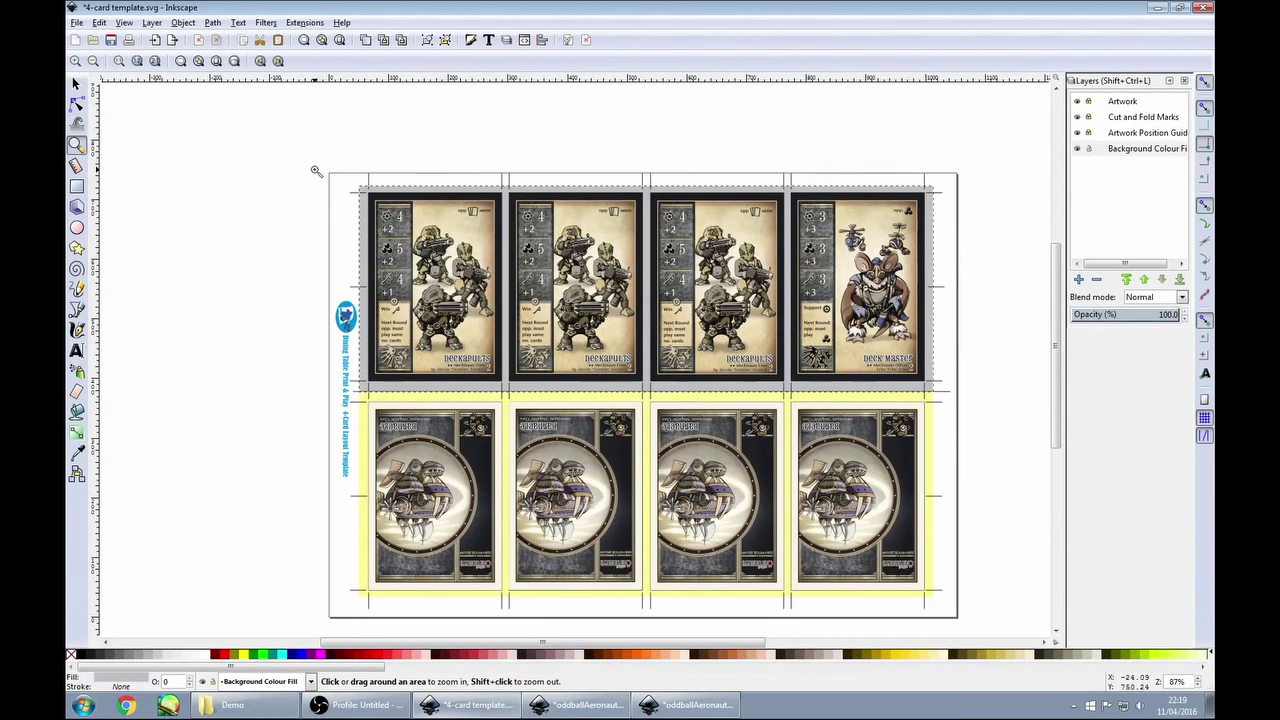
drag(316, 171, 452, 348)
click(77, 452)
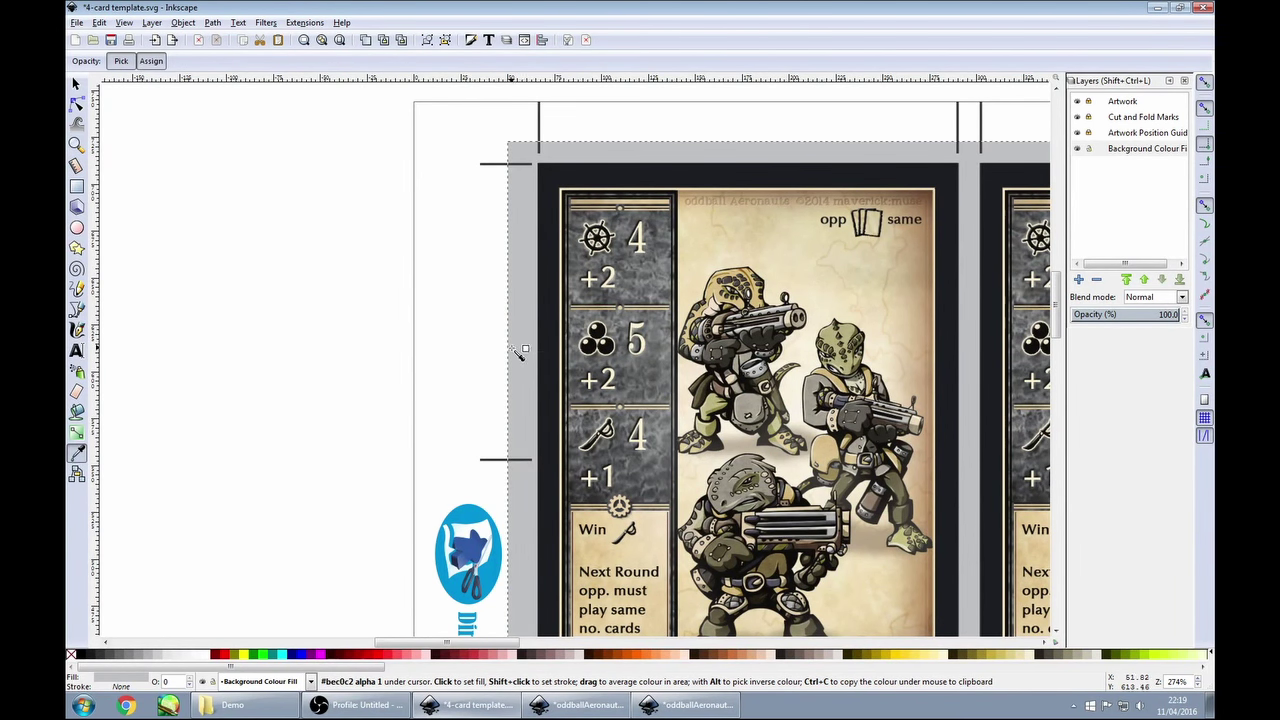
click(548, 346)
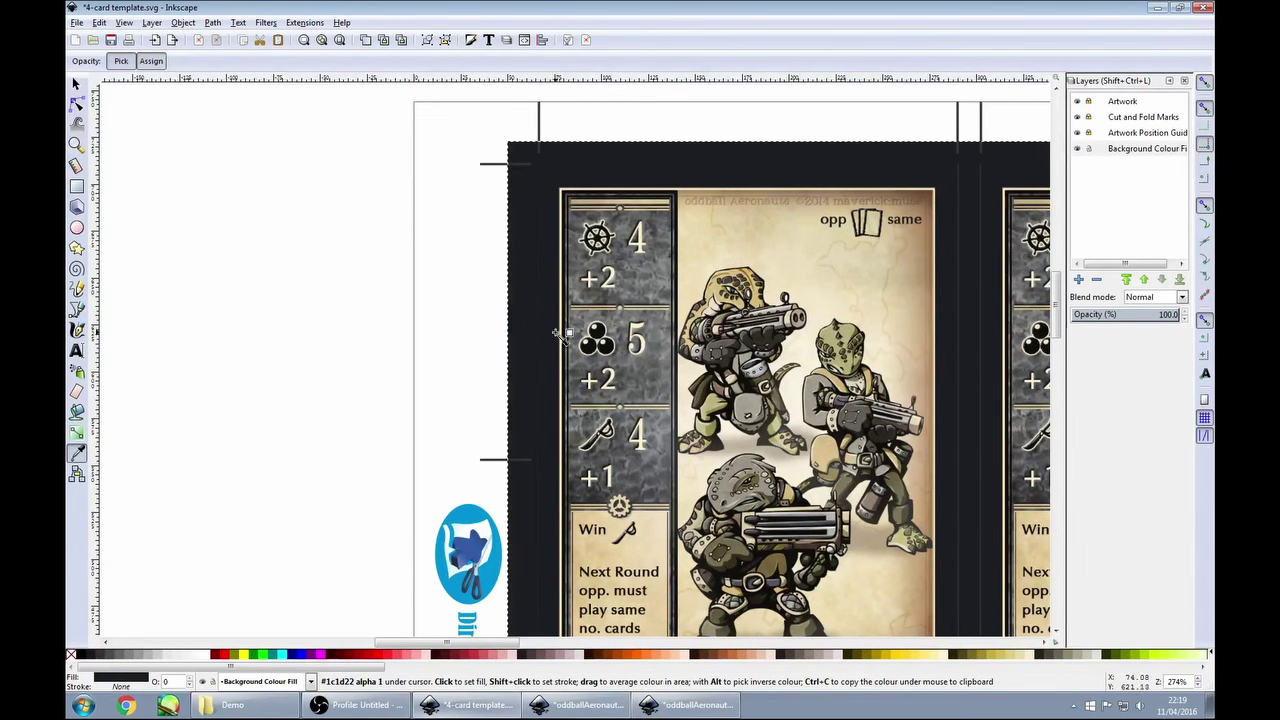
Try fill colours sampled from the card artwork on the upper background, ending with the card's dark border colour again.
click(754, 292)
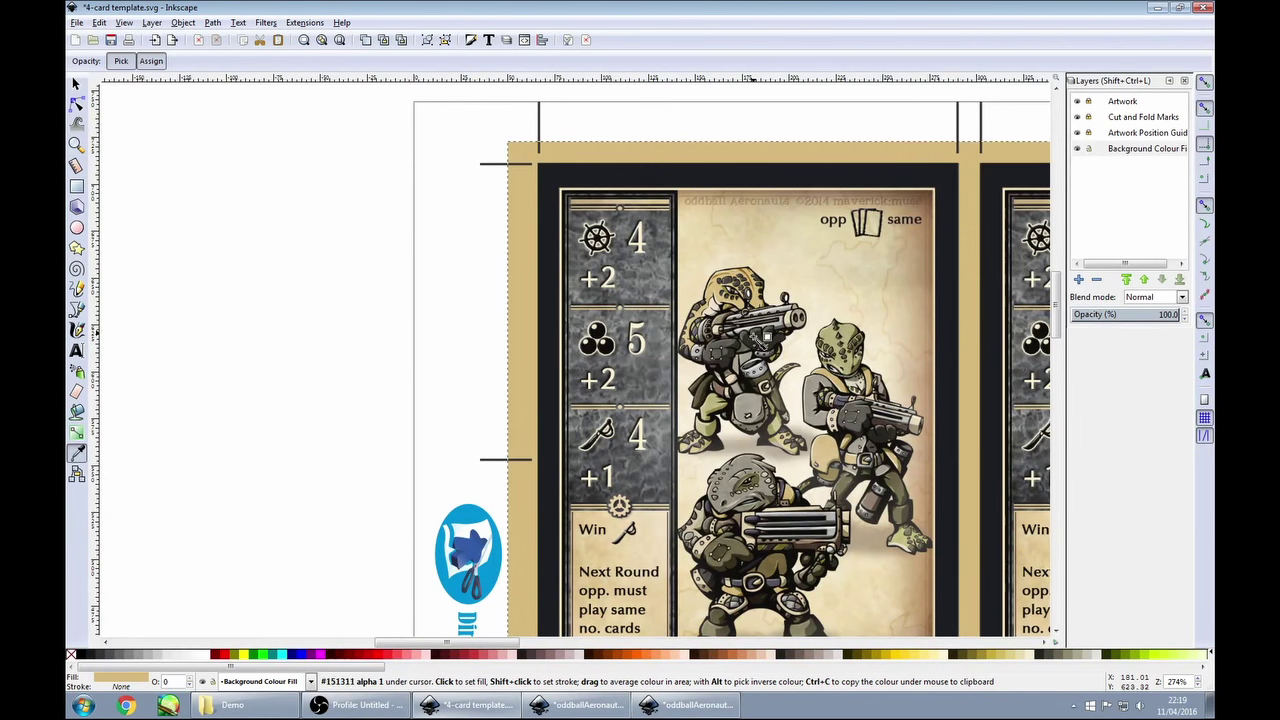
click(760, 364)
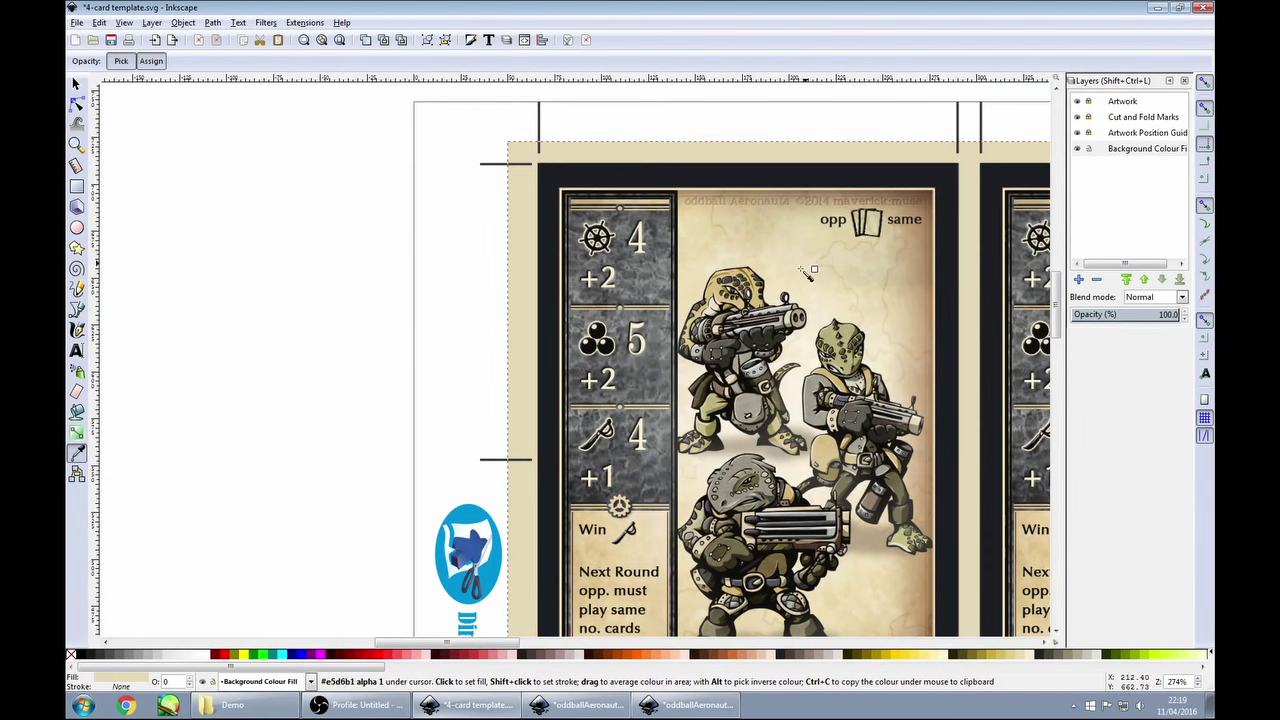
click(660, 258)
click(550, 323)
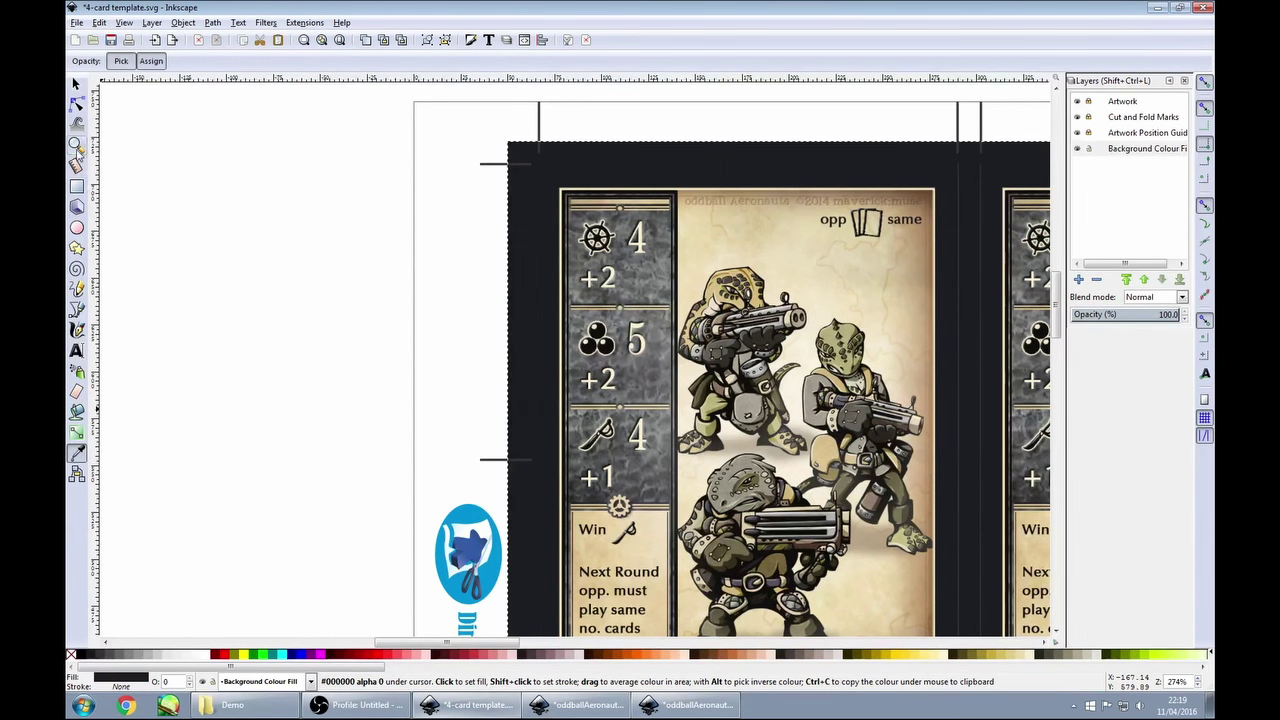
Fill the yellow background behind the lower card row with the cream colour sampled from the card backs' border.
key(grave)
key(s)
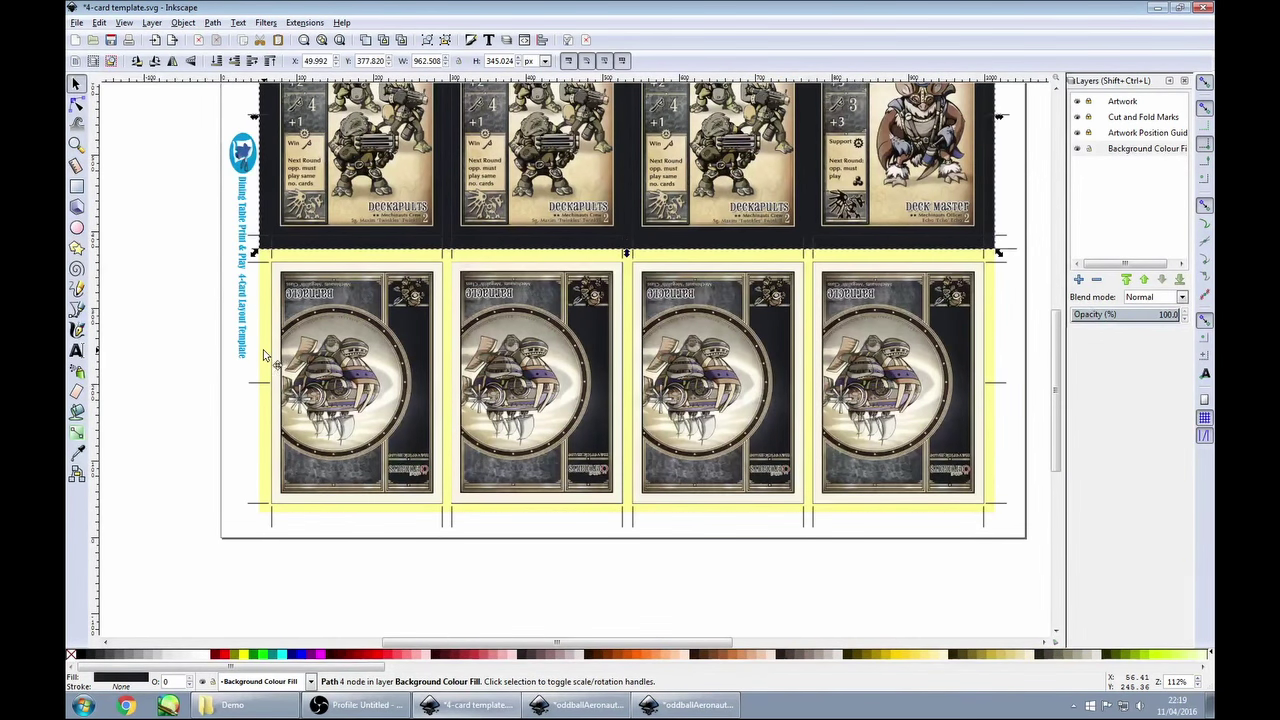
click(266, 356)
click(80, 452)
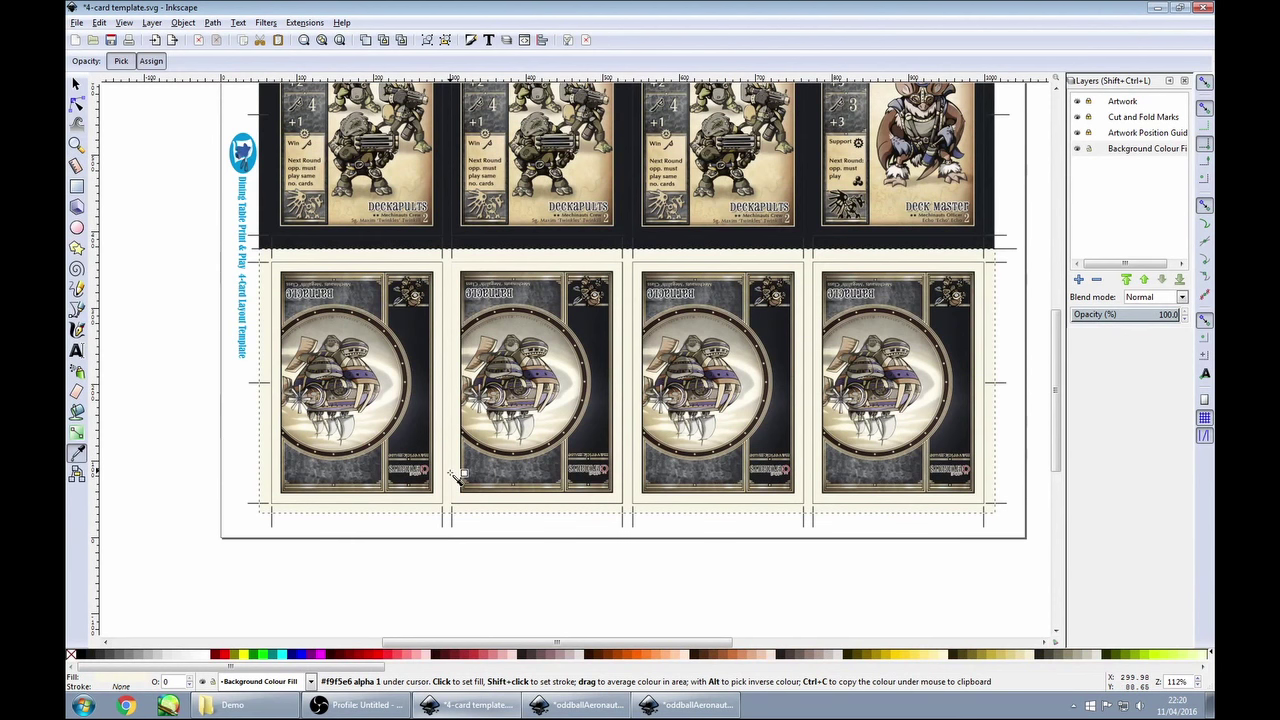
click(77, 187)
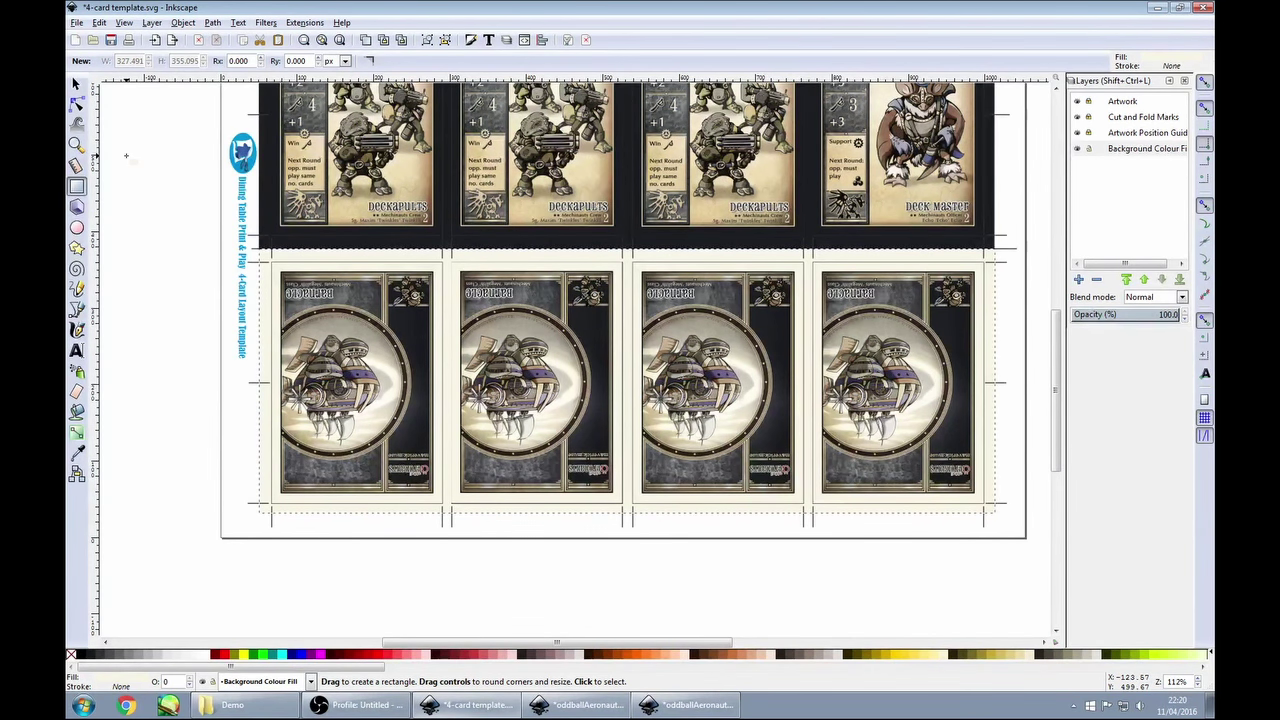
mouse_move(126, 155)
mouse_down()
mouse_move(205, 246)
mouse_move(600, 398)
mouse_move(356, 346)
mouse_move(180, 385)
mouse_move(290, 555)
mouse_move(425, 312)
mouse_move(188, 208)
mouse_move(174, 445)
mouse_move(920, 331)
mouse_move(1034, 402)
mouse_move(864, 586)
mouse_move(326, 570)
mouse_move(213, 378)
mouse_move(175, 441)
mouse_up()
key(Escape)
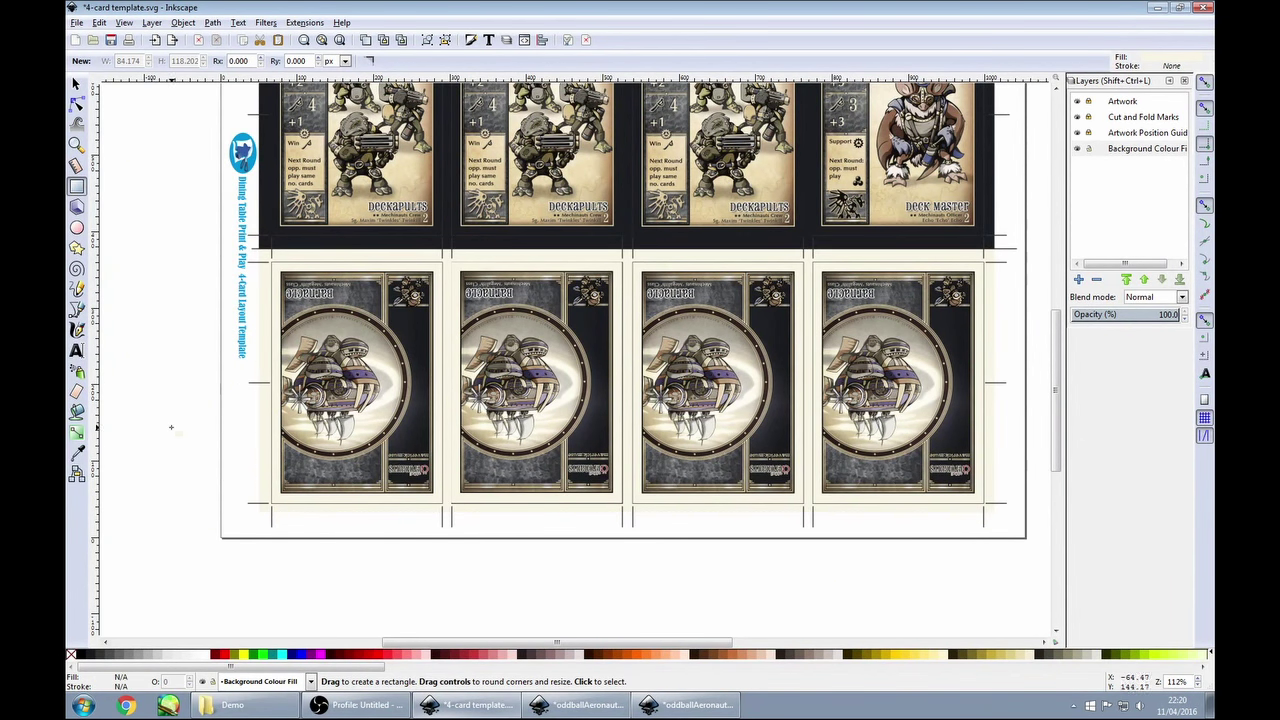
Make Artwork the active, unlocked layer and cover the card backs' top edge with a cream rectangle about 946 by 14 px.
click(1124, 101)
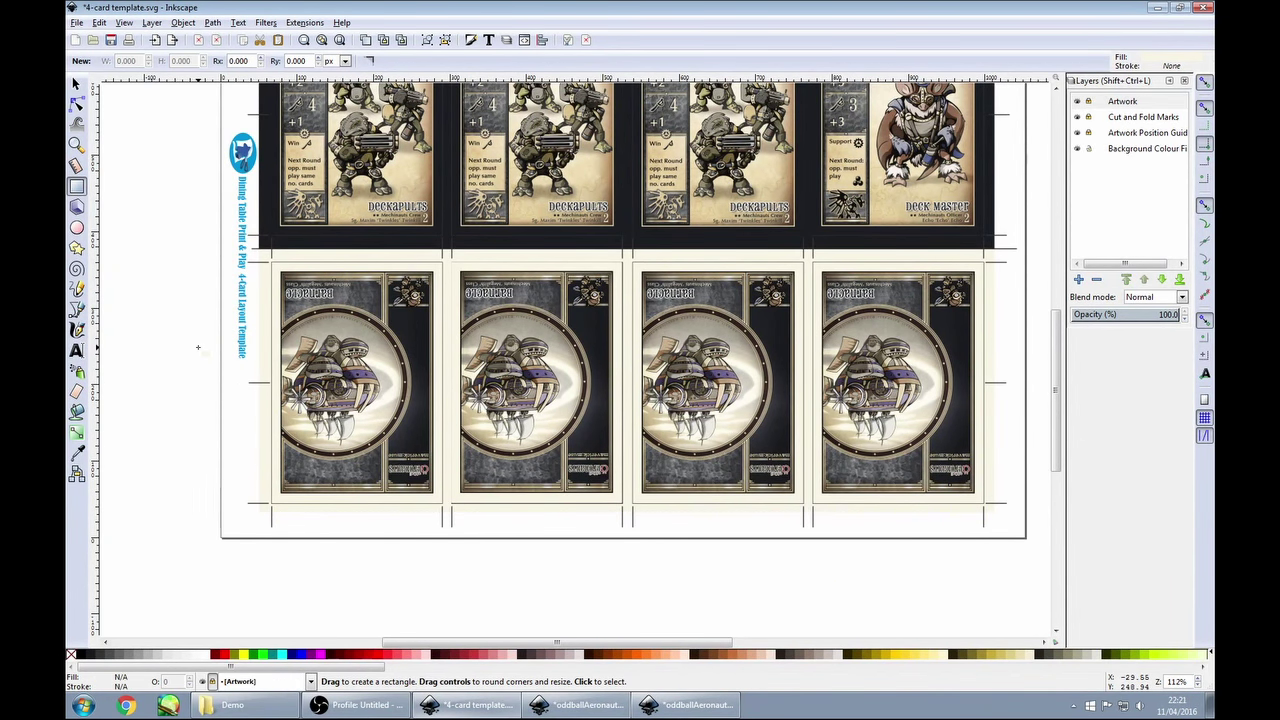
click(1089, 102)
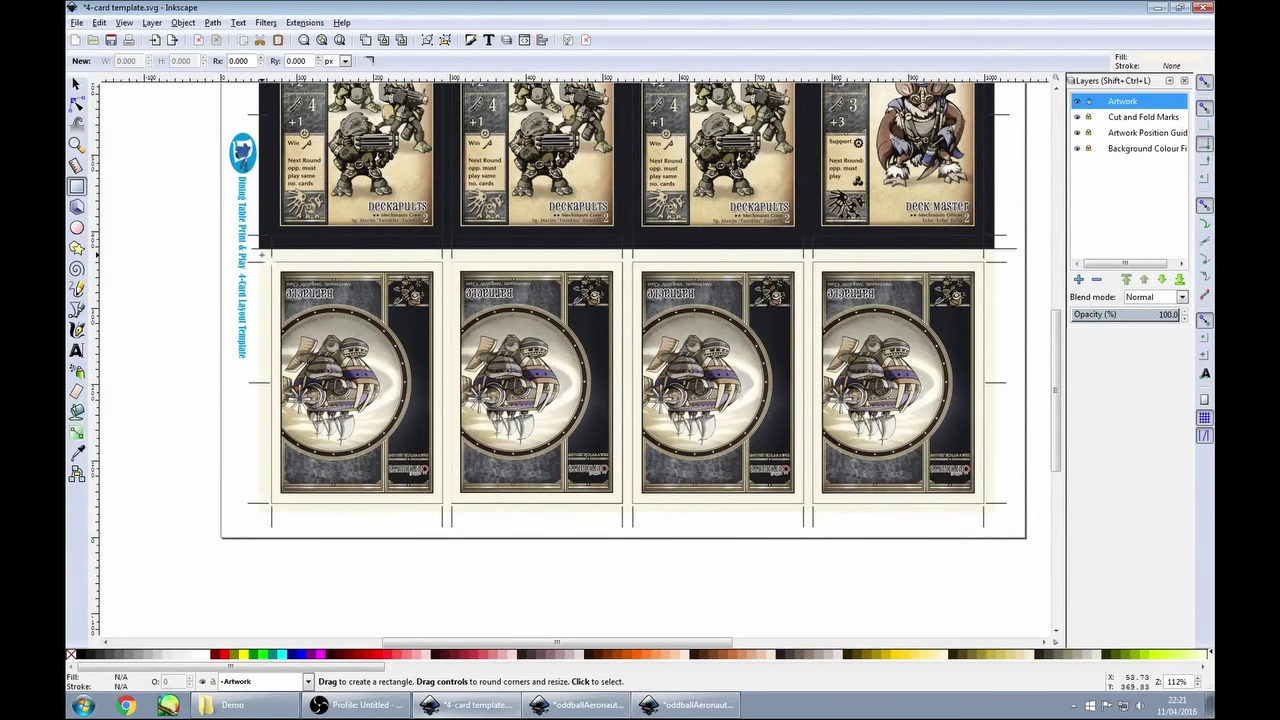
mouse_move(265, 252)
mouse_down()
mouse_move(290, 264)
mouse_move(648, 275)
mouse_move(737, 460)
mouse_move(856, 206)
mouse_move(545, 364)
mouse_move(985, 192)
mouse_move(987, 264)
mouse_up()
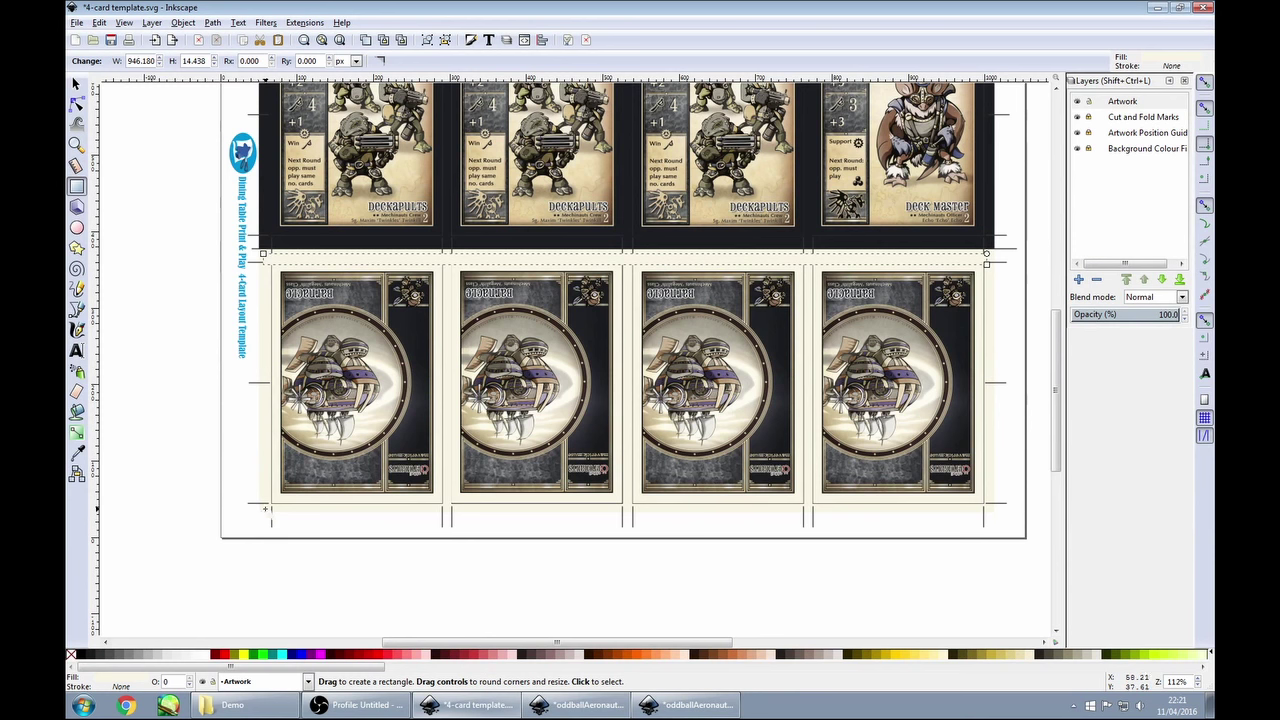
Cover the outlines beside and between the card backs with five narrow vertical cream rectangles, each about 322 to 330 px tall.
drag(266, 507, 272, 258)
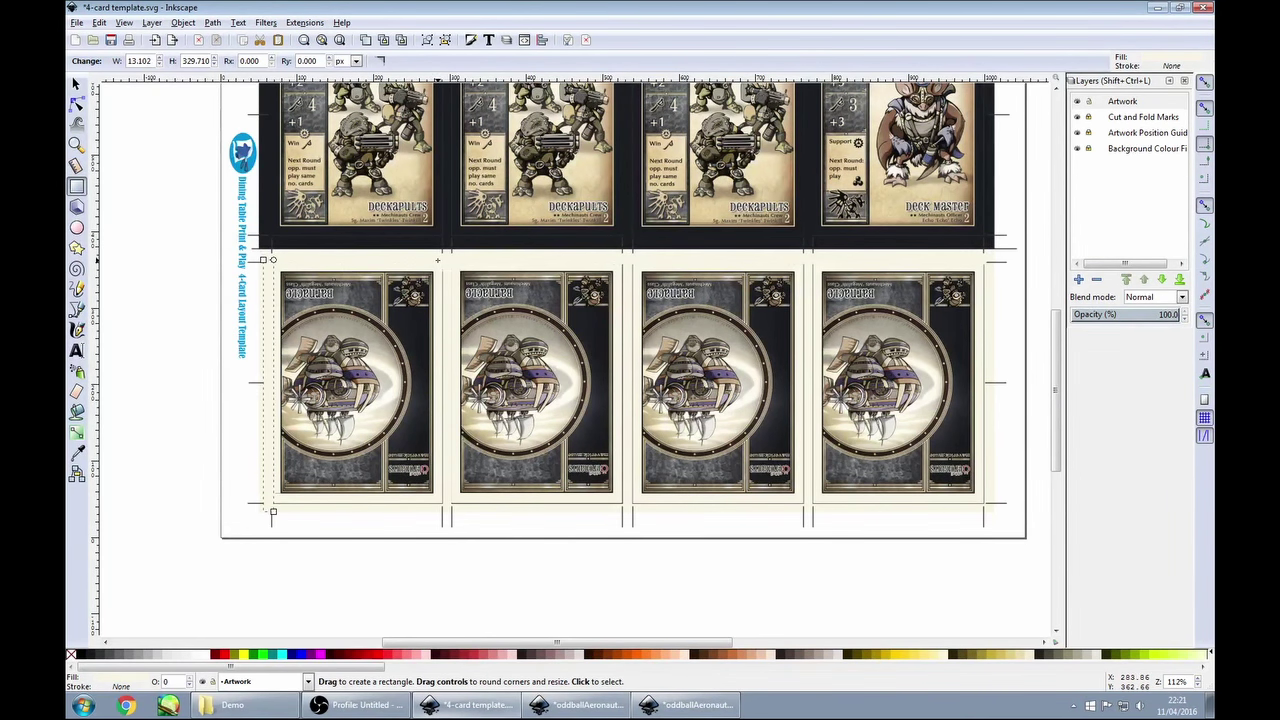
drag(437, 260, 450, 512)
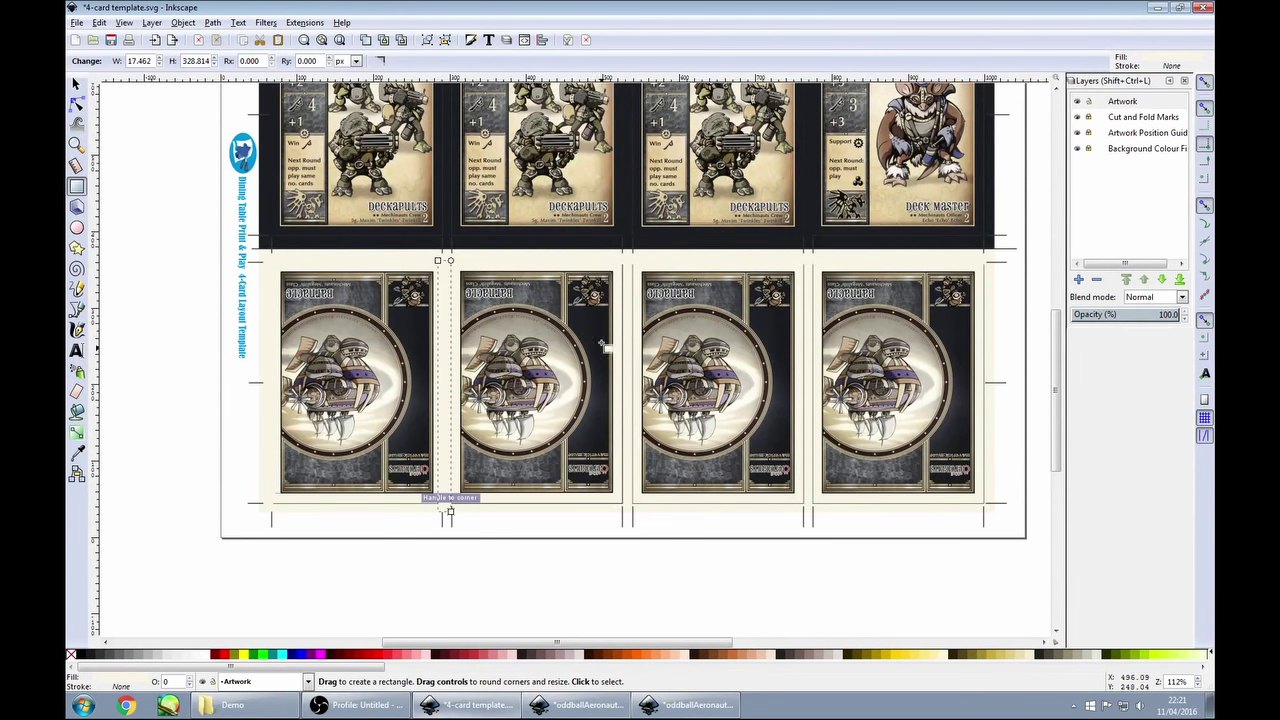
drag(620, 261, 638, 508)
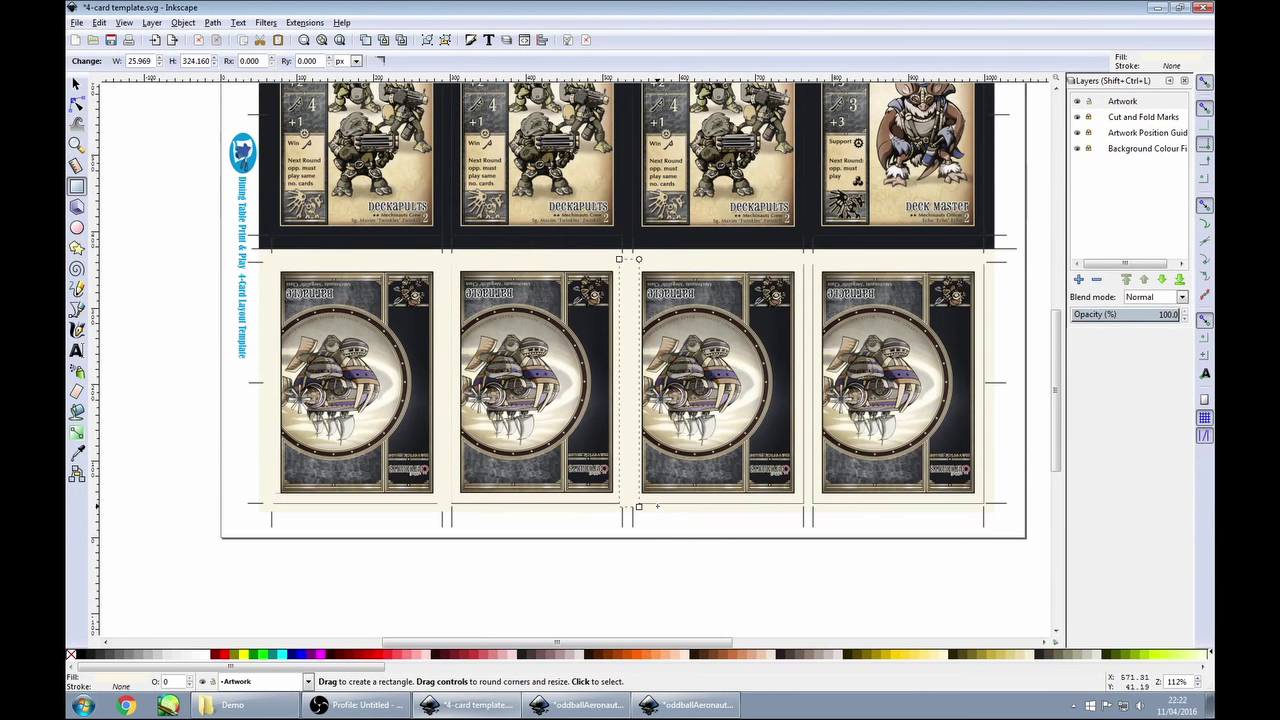
click(801, 260)
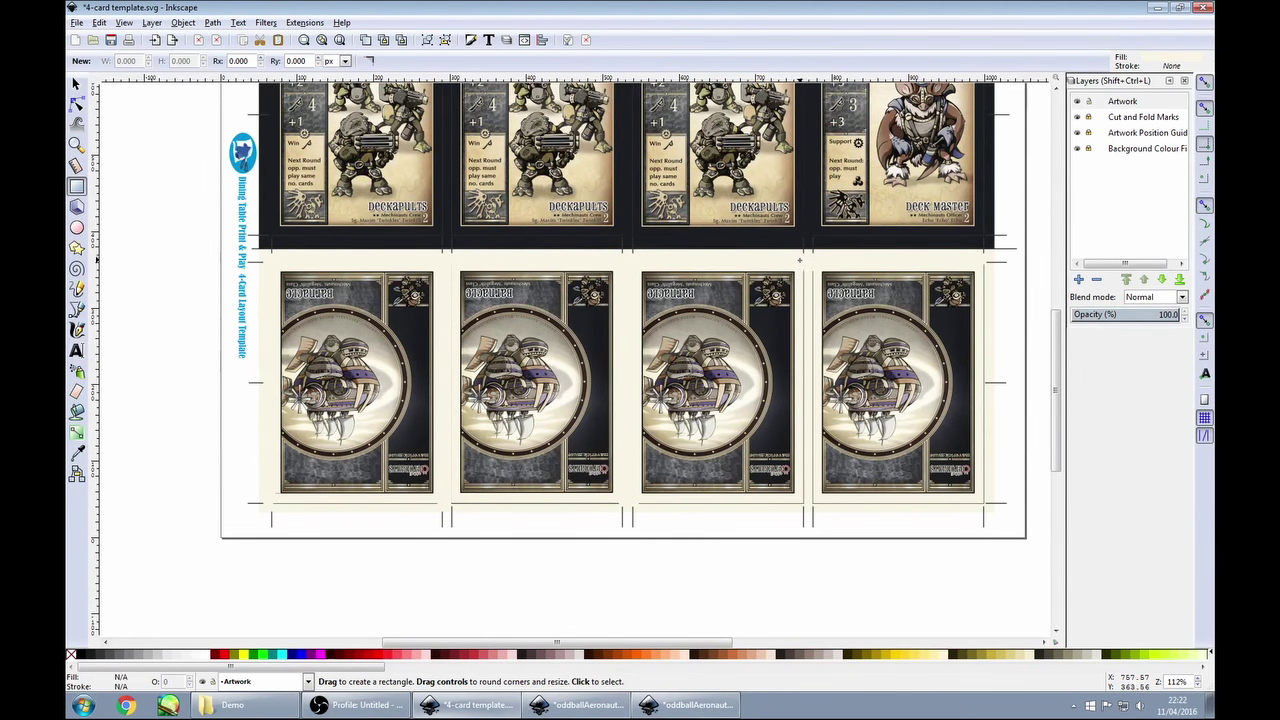
drag(799, 260, 817, 508)
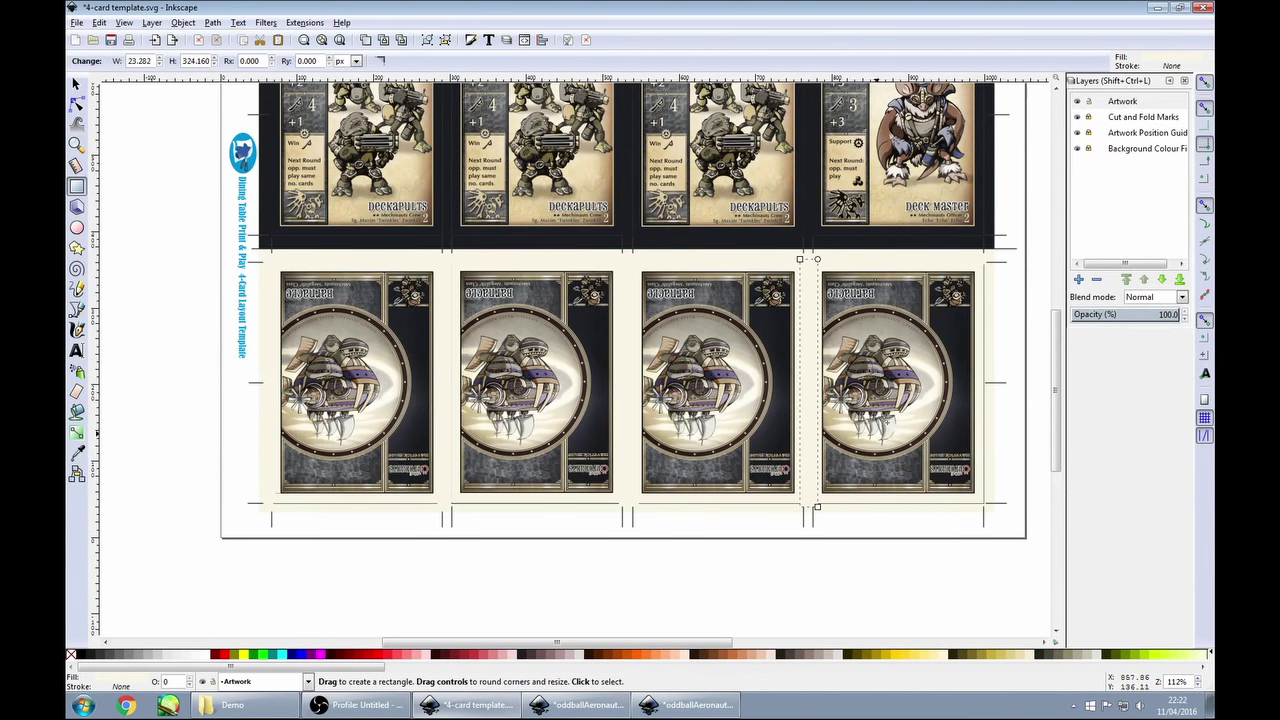
drag(980, 260, 985, 507)
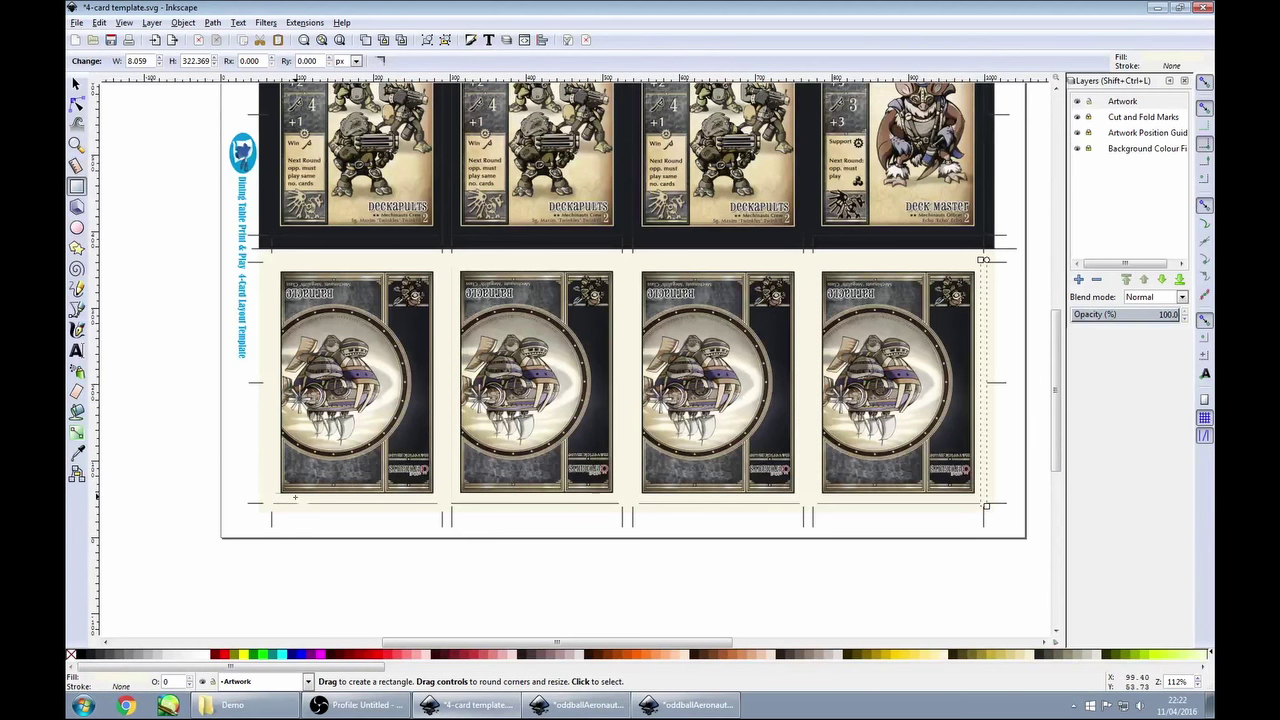
Cover the card backs' bottom edge with a cream strip about 937 by 8 px, patch the first gap again and deselect.
drag(268, 501, 985, 505)
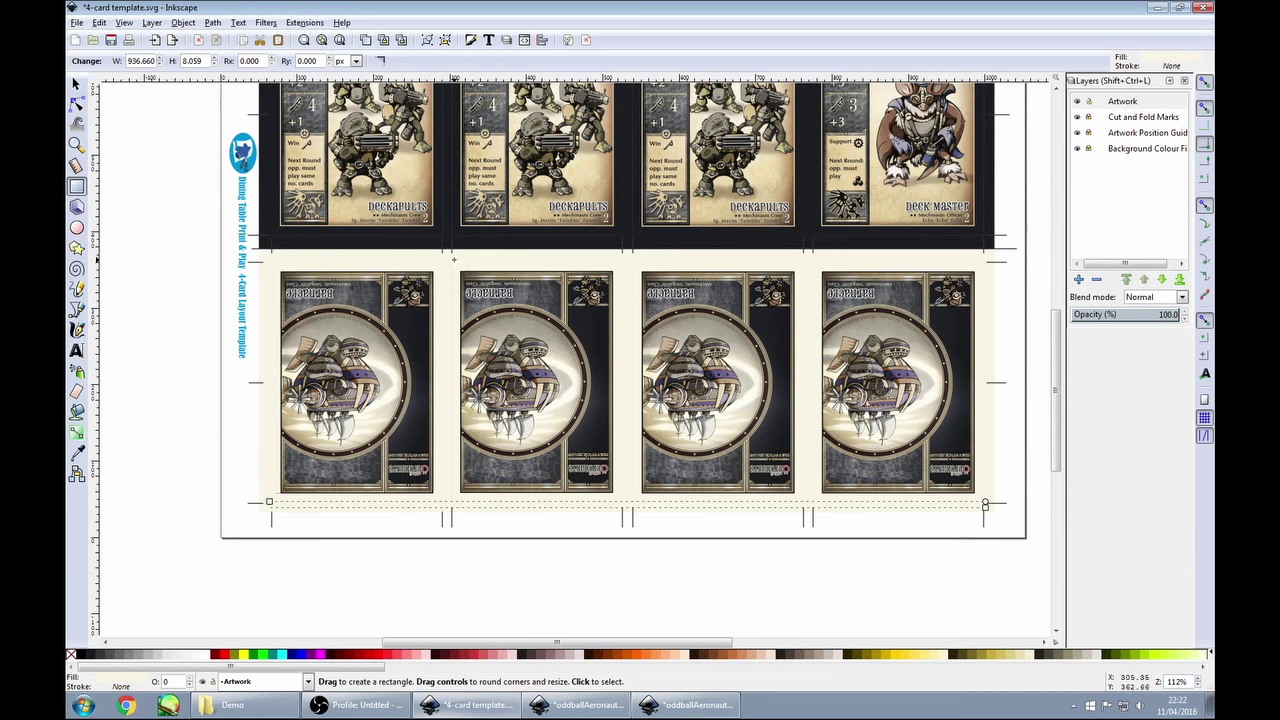
drag(453, 260, 443, 512)
click(76, 84)
click(171, 256)
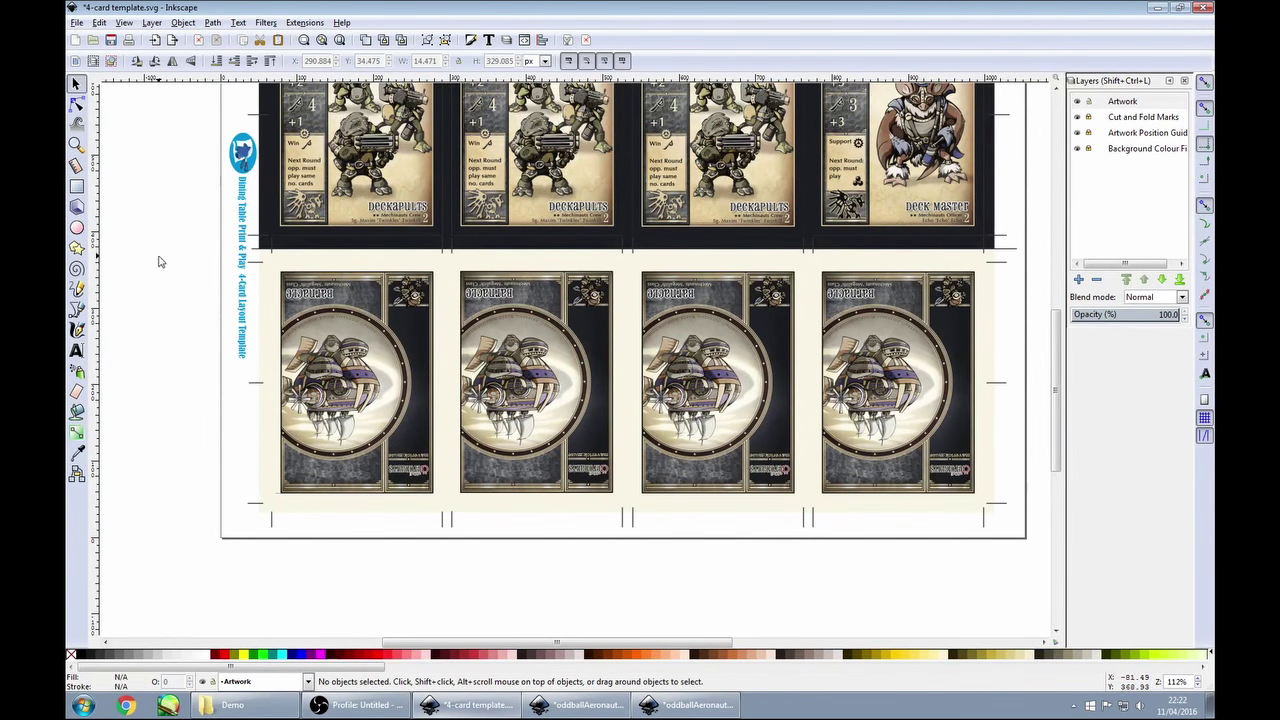
Print one copy of the complete card sheet on the Xerox Phaser 6125N.
key(F3)
key(minus)
scroll(620, 380, down, 2)
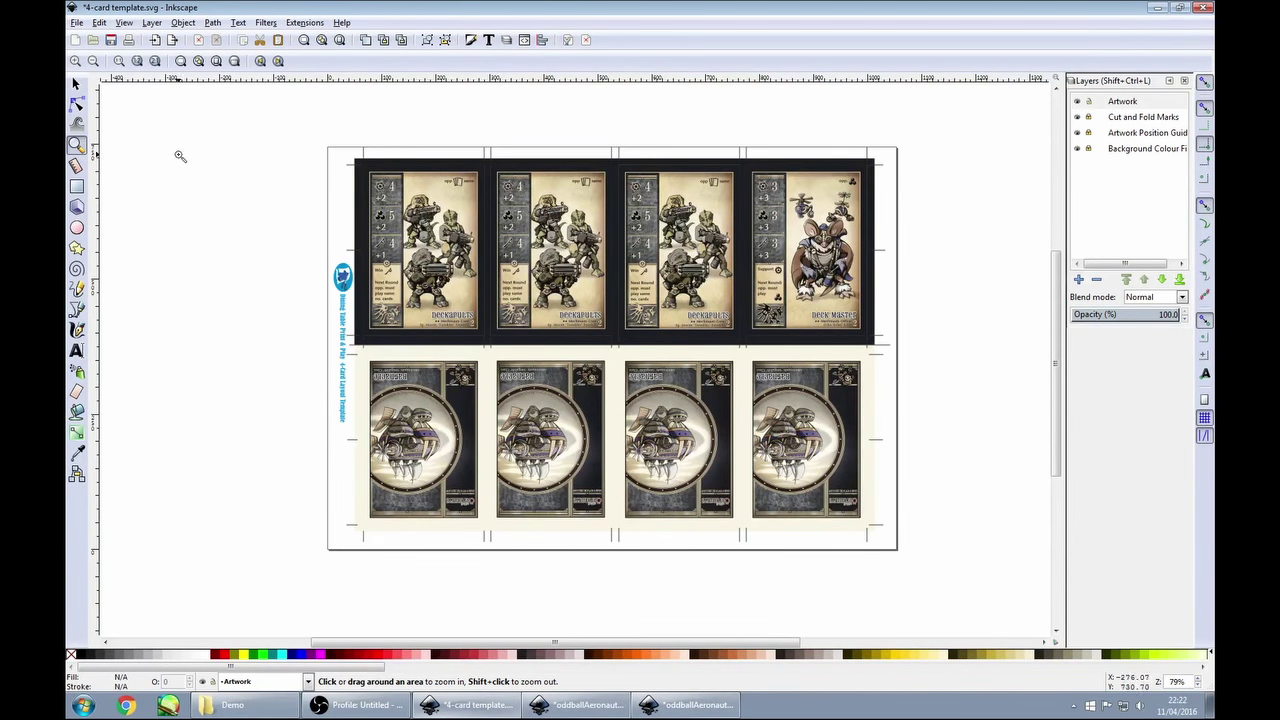
click(129, 45)
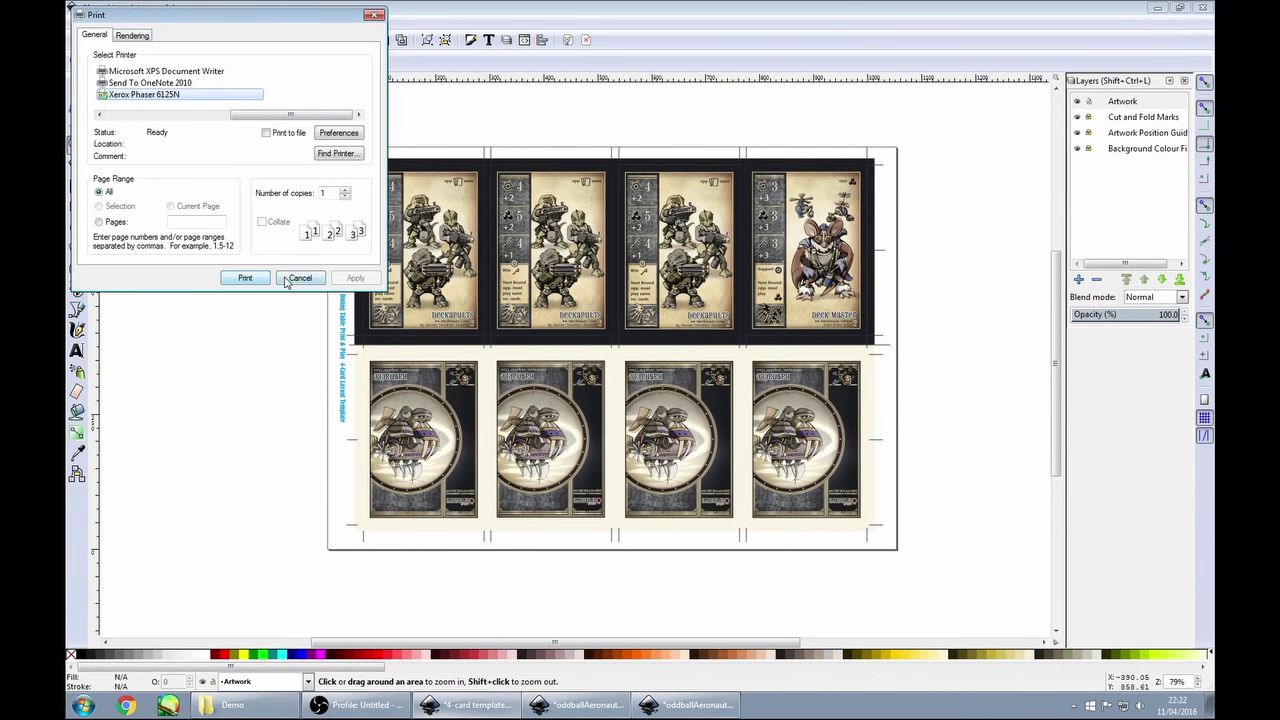
click(246, 279)
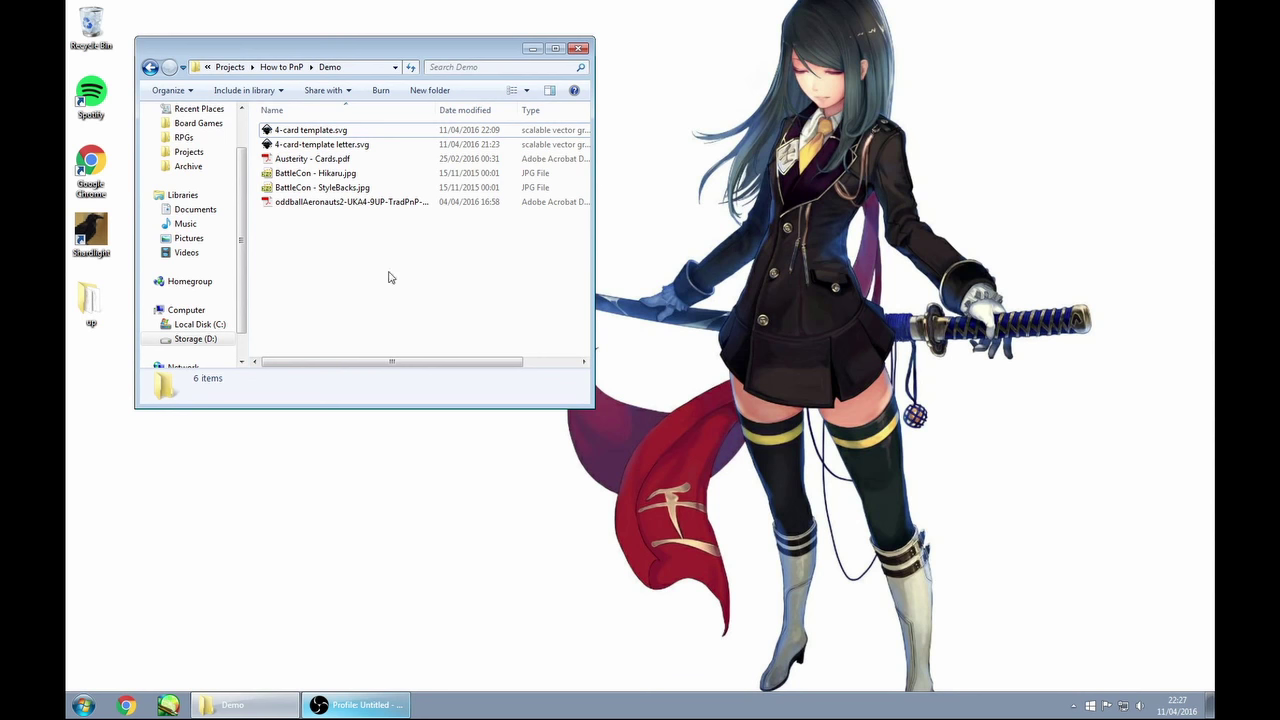
Open BattleCon - Hikaru.jpg in the image viewer to examine its card sheet, and close it again.
double_click(312, 174)
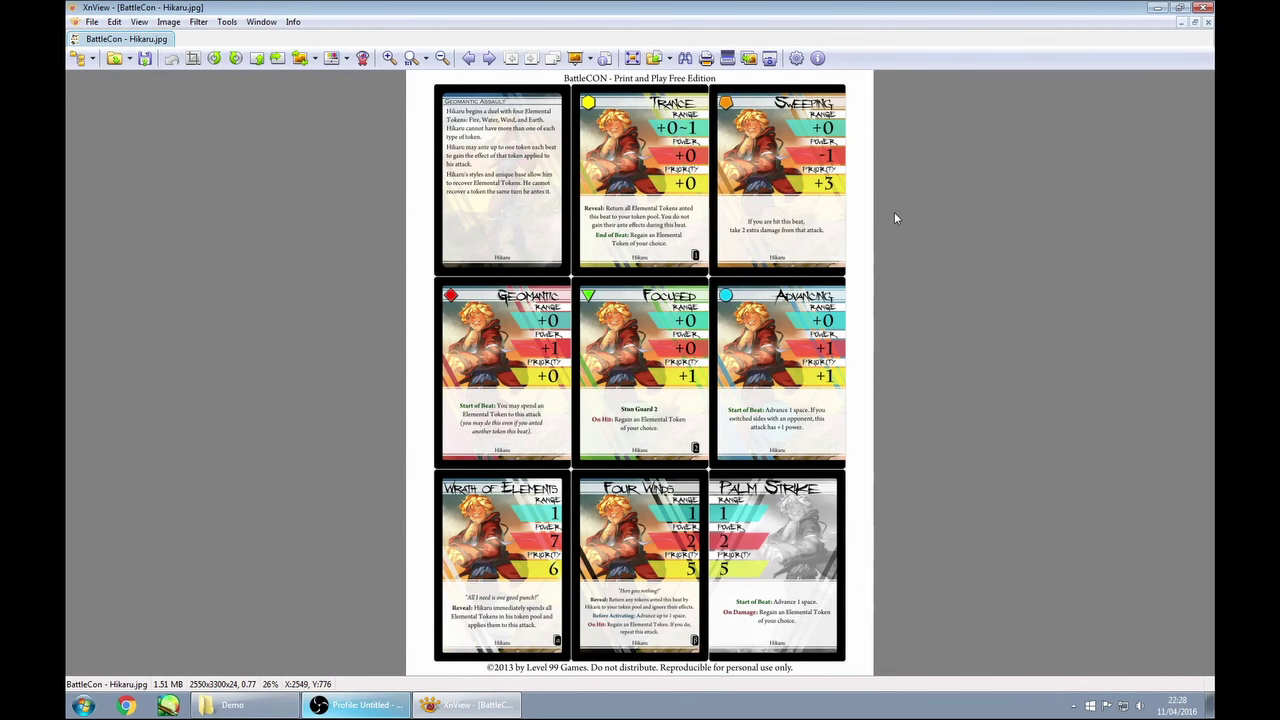
click(1203, 8)
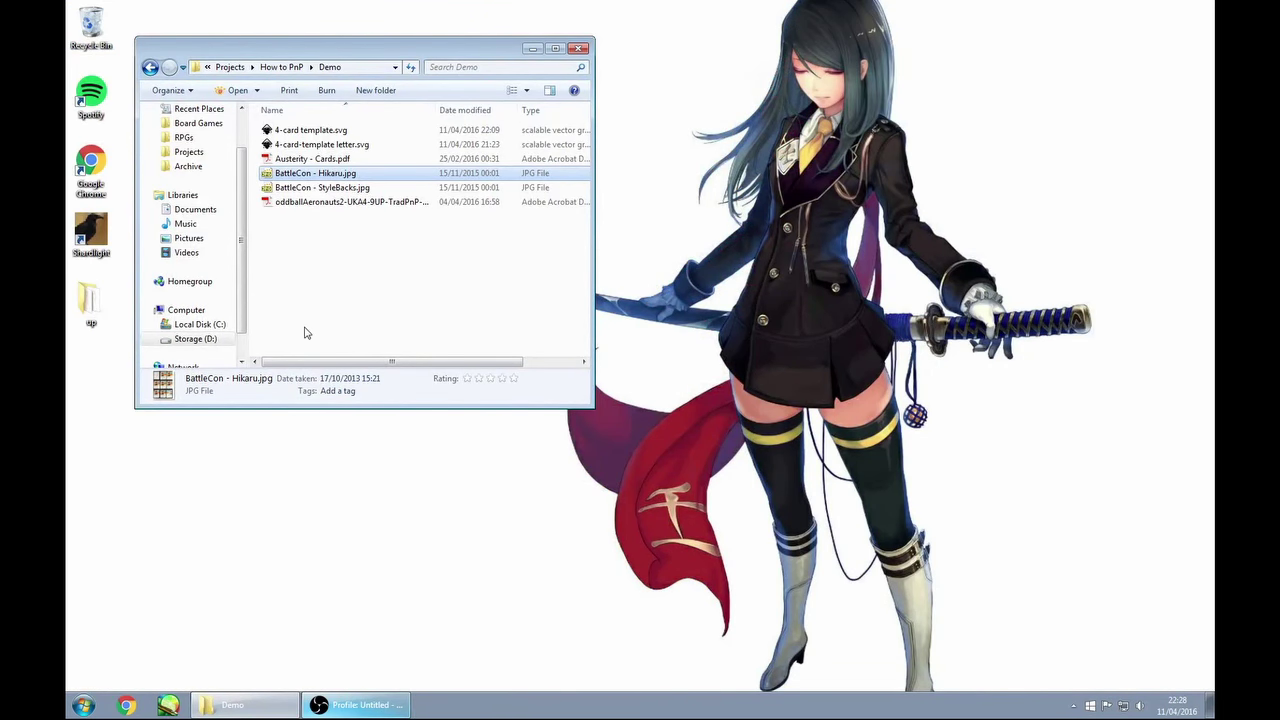
Start Inkscape and open BattleCon - Hikaru.jpg from the Demo folder, accepting the image import options.
click(86, 706)
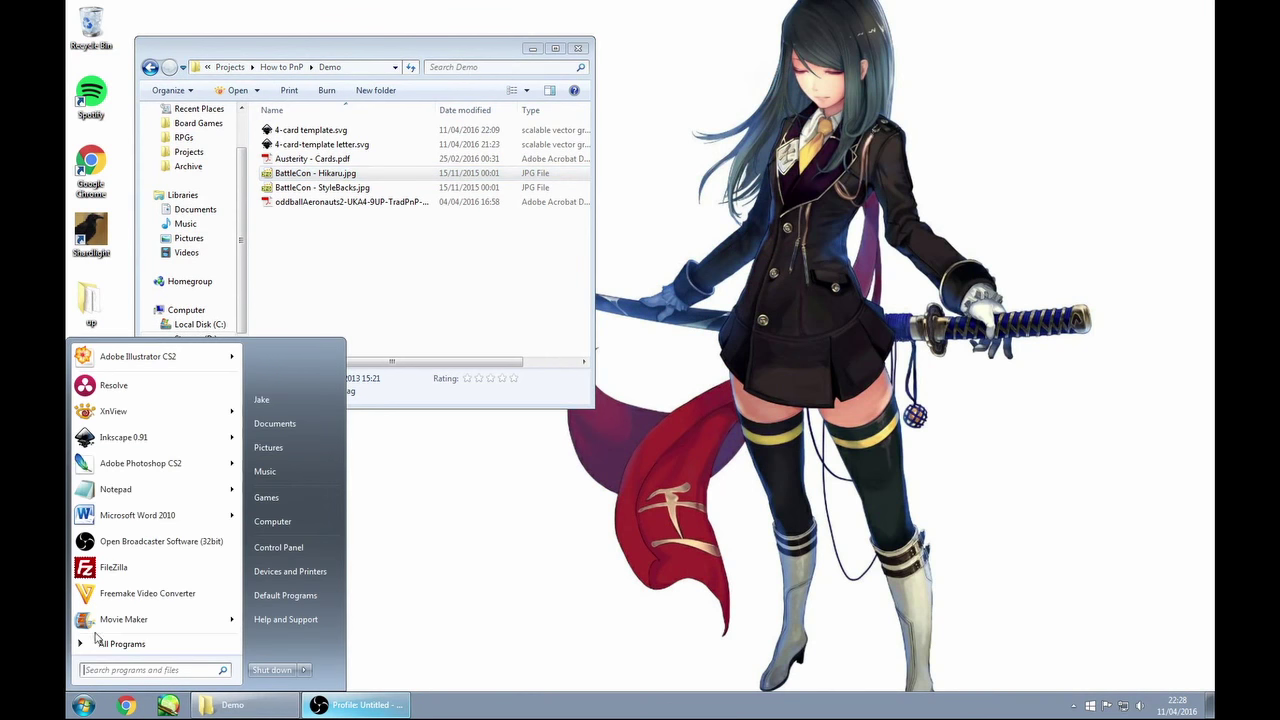
click(122, 440)
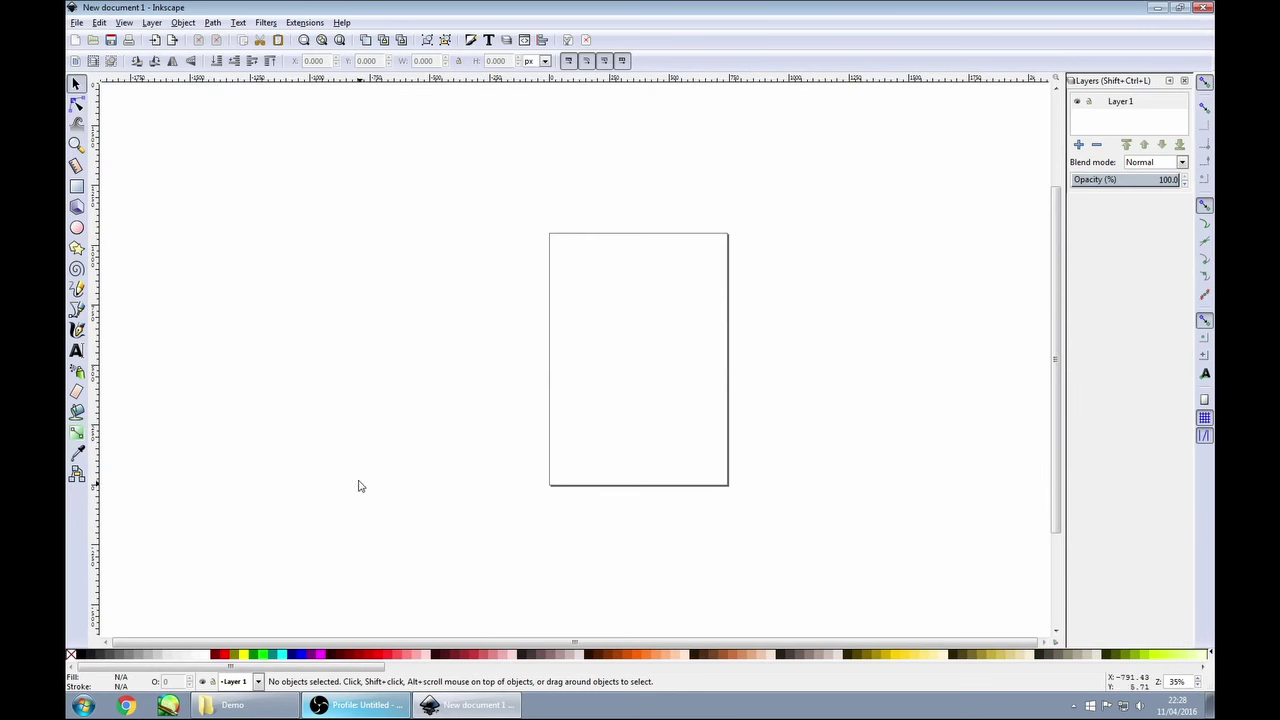
click(92, 42)
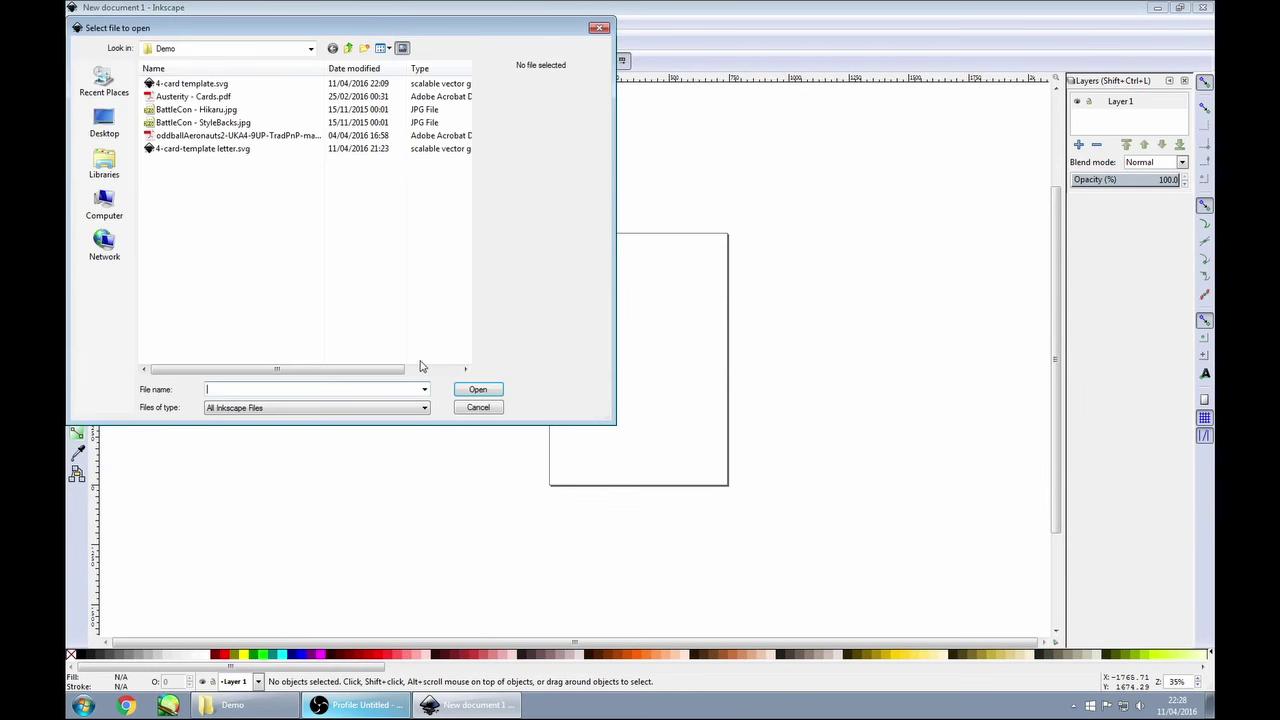
click(211, 110)
click(483, 397)
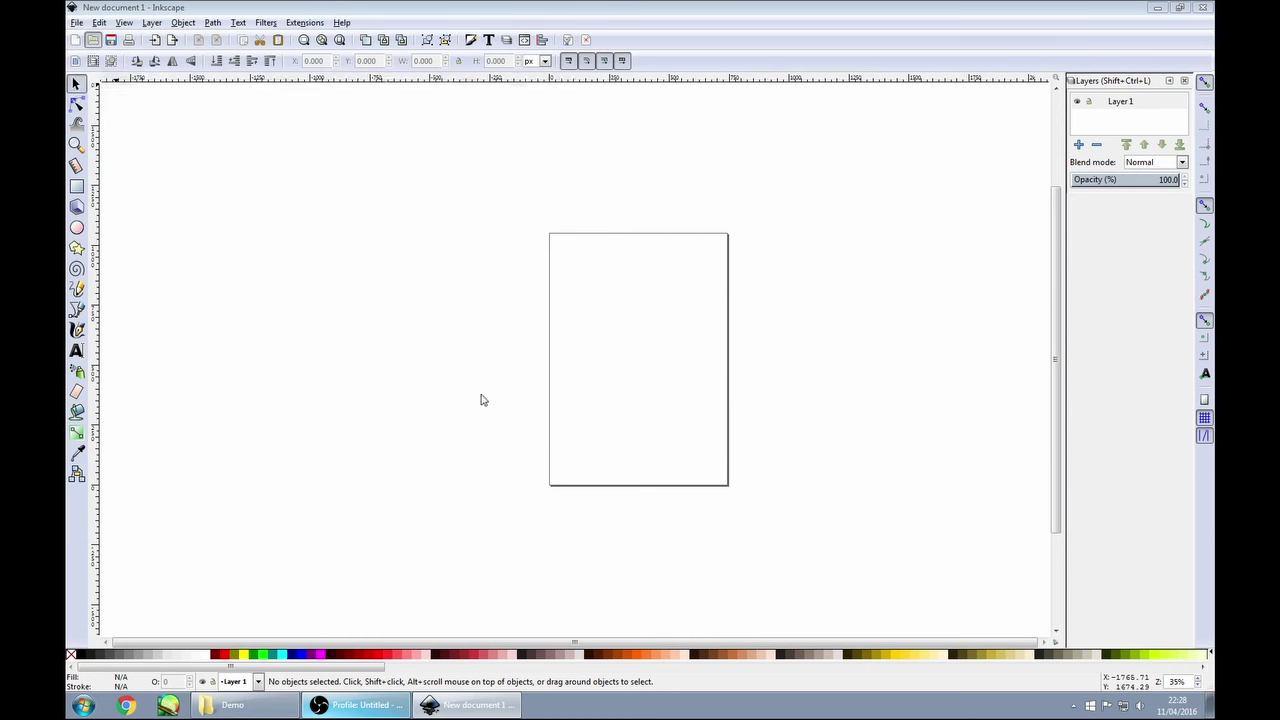
click(716, 442)
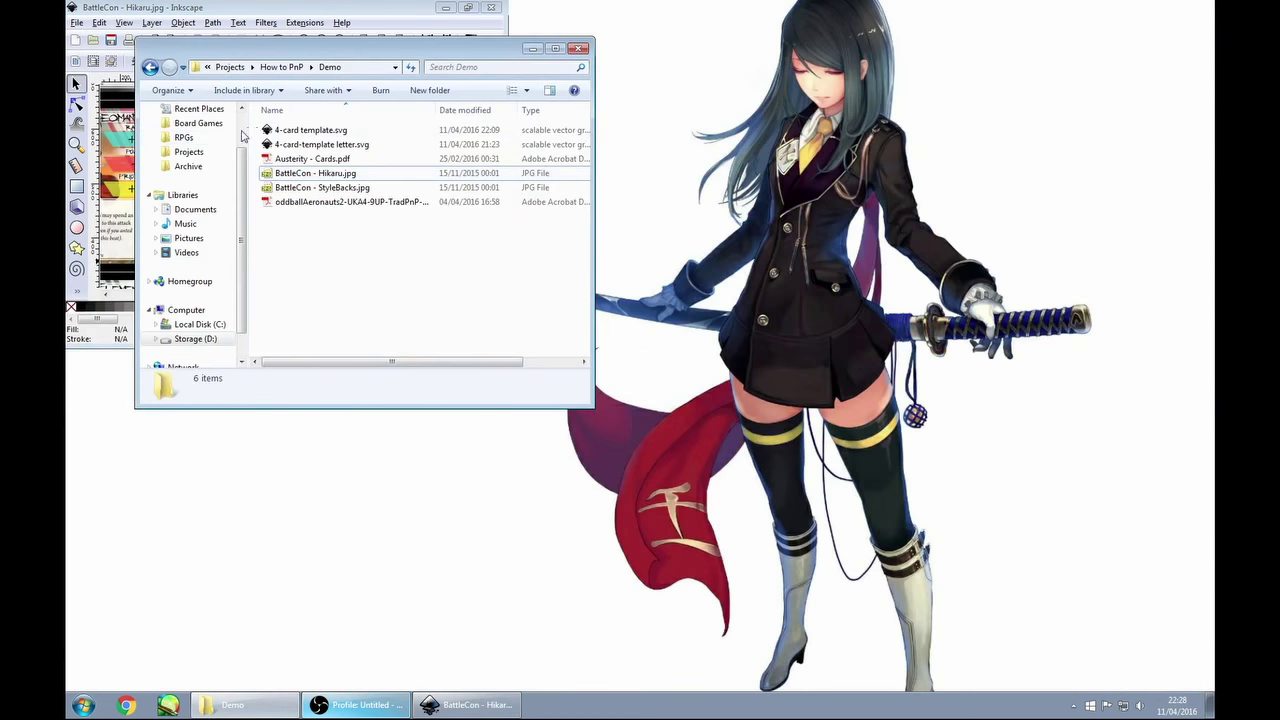
Open 4-card template.svg from the Demo folder and return to the upper cards of the BattleCon - Hikaru.jpg sheet.
click(282, 133)
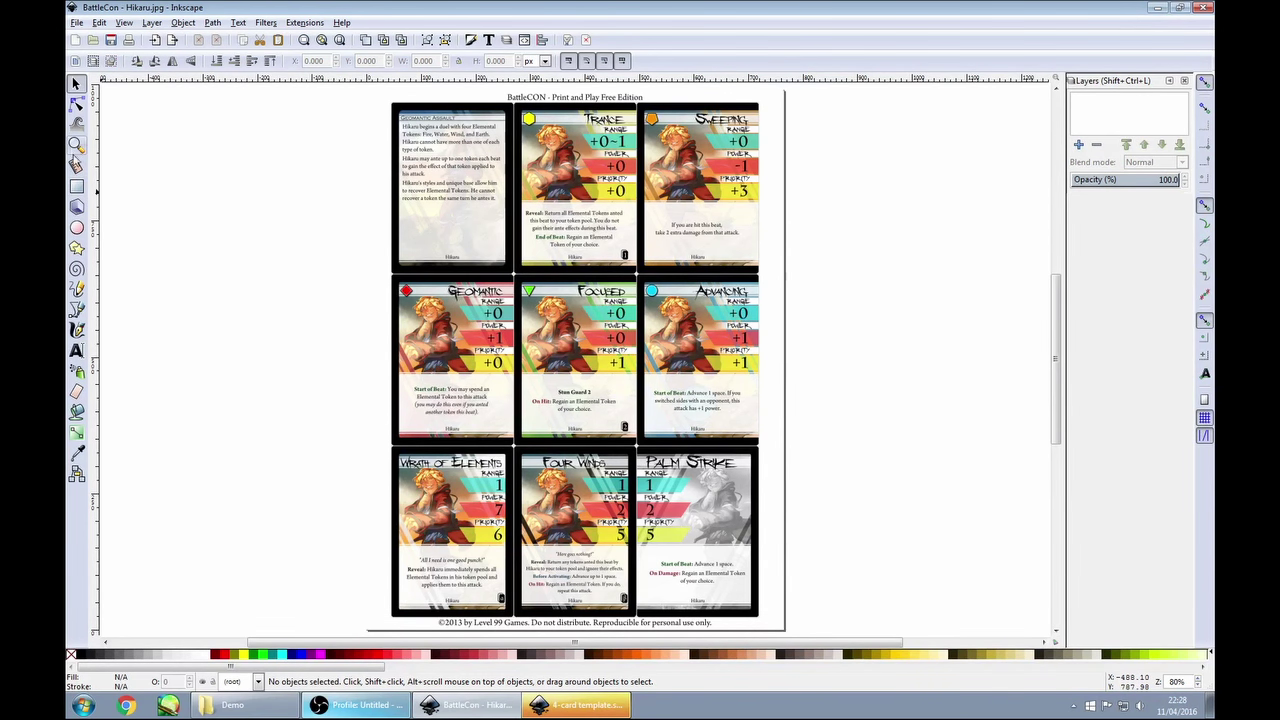
click(76, 146)
drag(380, 92, 694, 340)
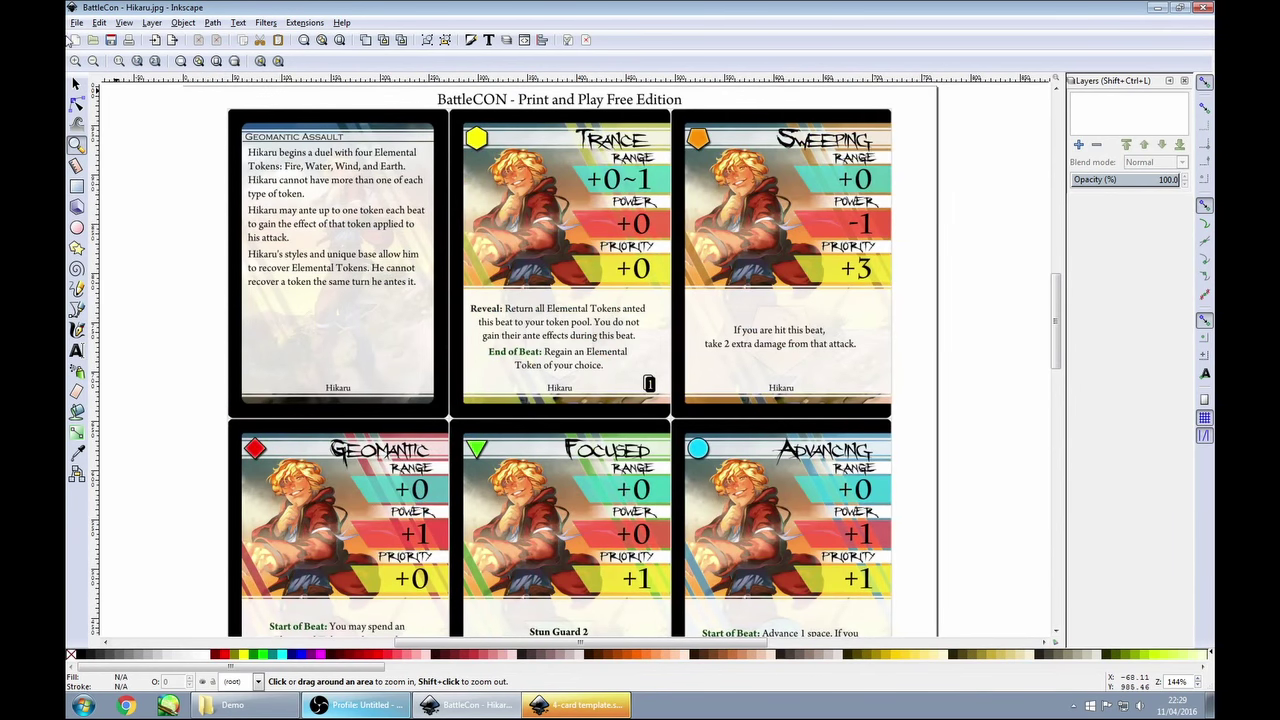
Hide the rulers in the BattleCon - Hikaru.jpg window and show them again.
click(76, 84)
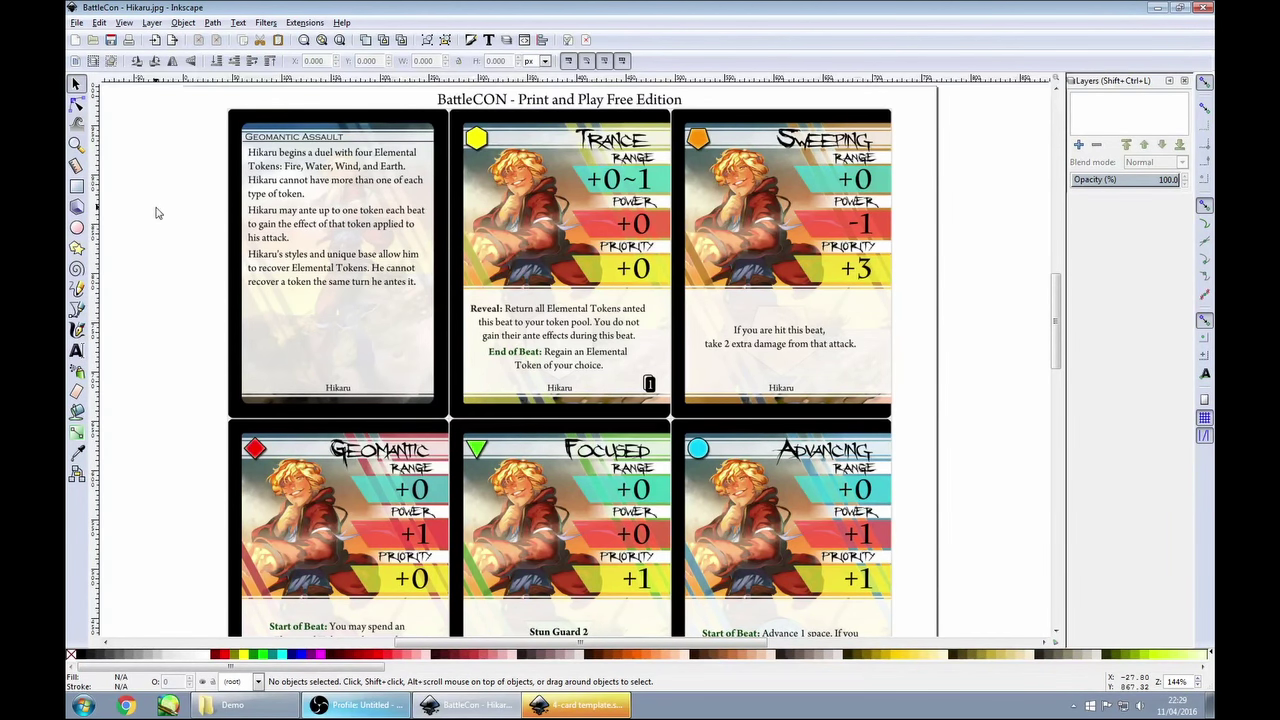
click(124, 22)
mouse_move(160, 131)
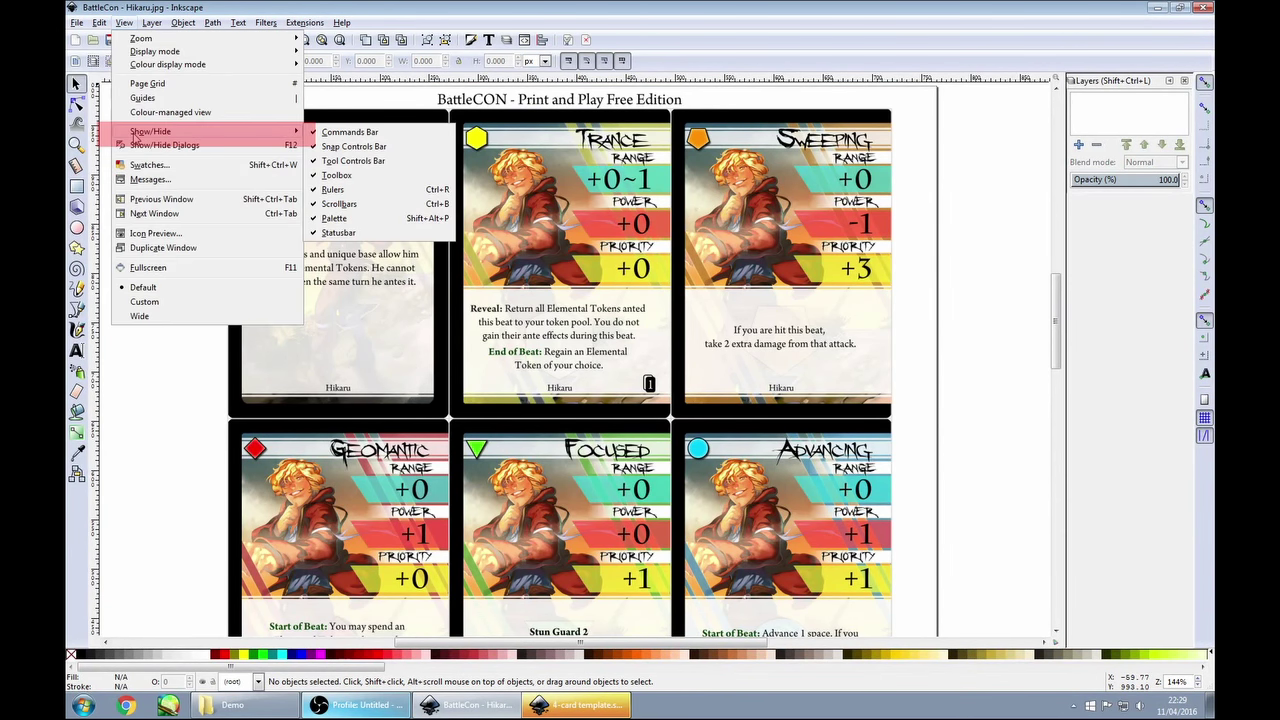
click(349, 195)
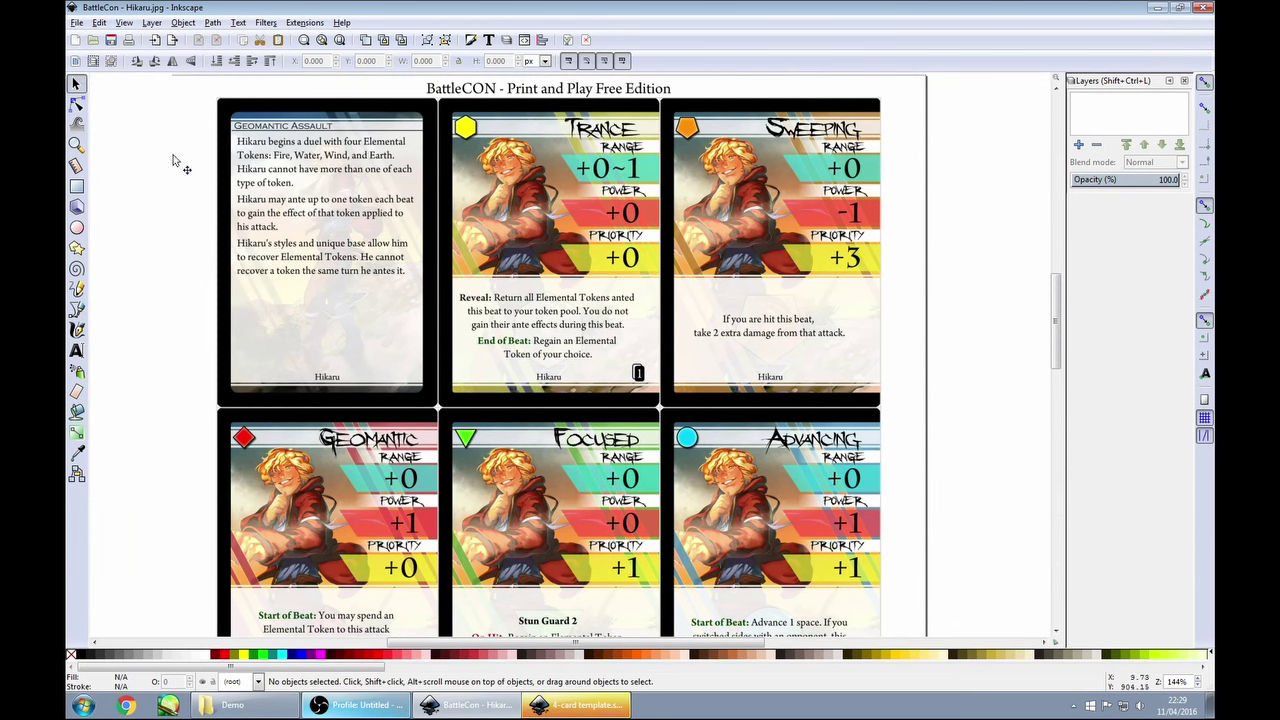
click(123, 24)
mouse_move(145, 131)
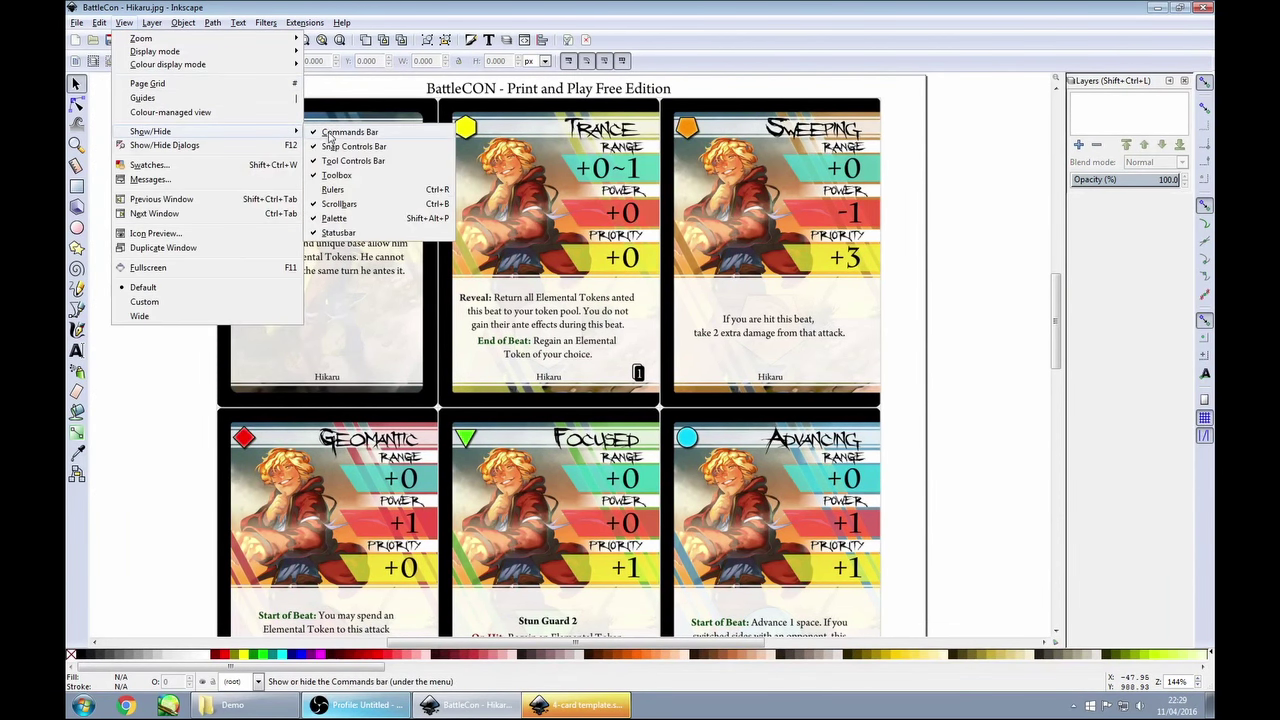
click(334, 192)
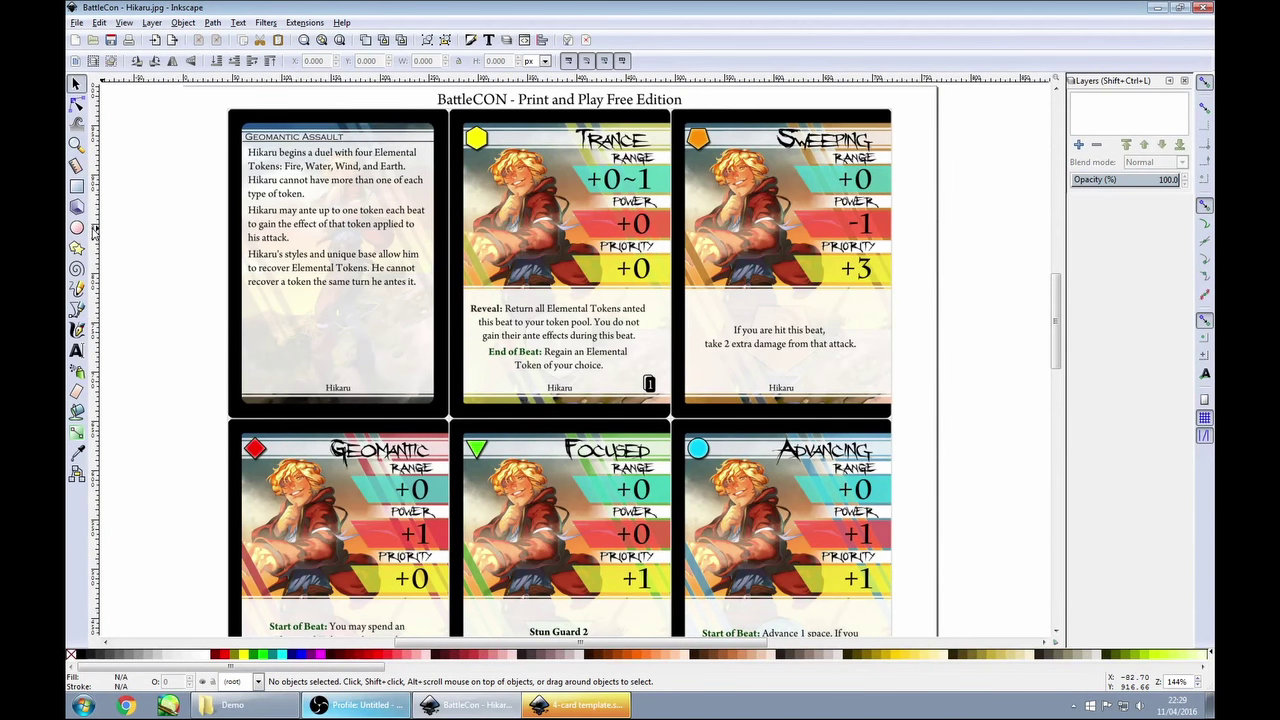
Place vertical guides on all four card column edges and horizontal guides along the upper and lower edges of the first card row.
drag(95, 230, 229, 265)
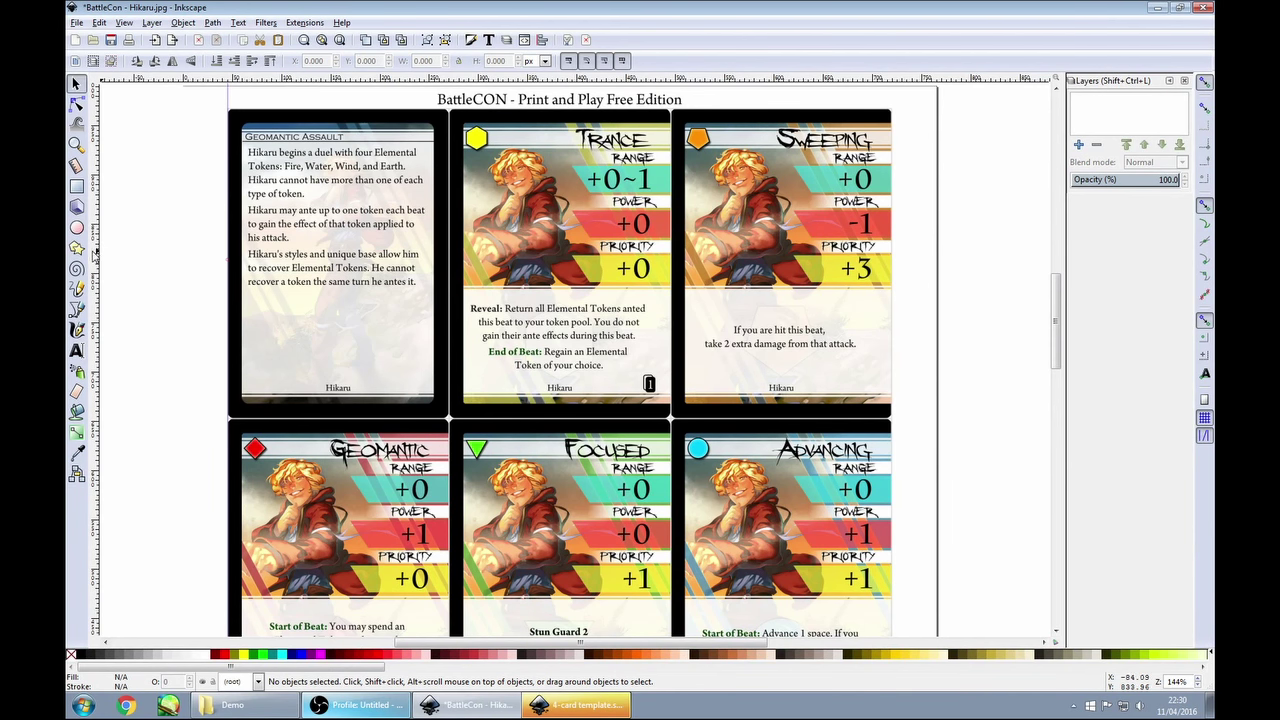
drag(95, 255, 450, 255)
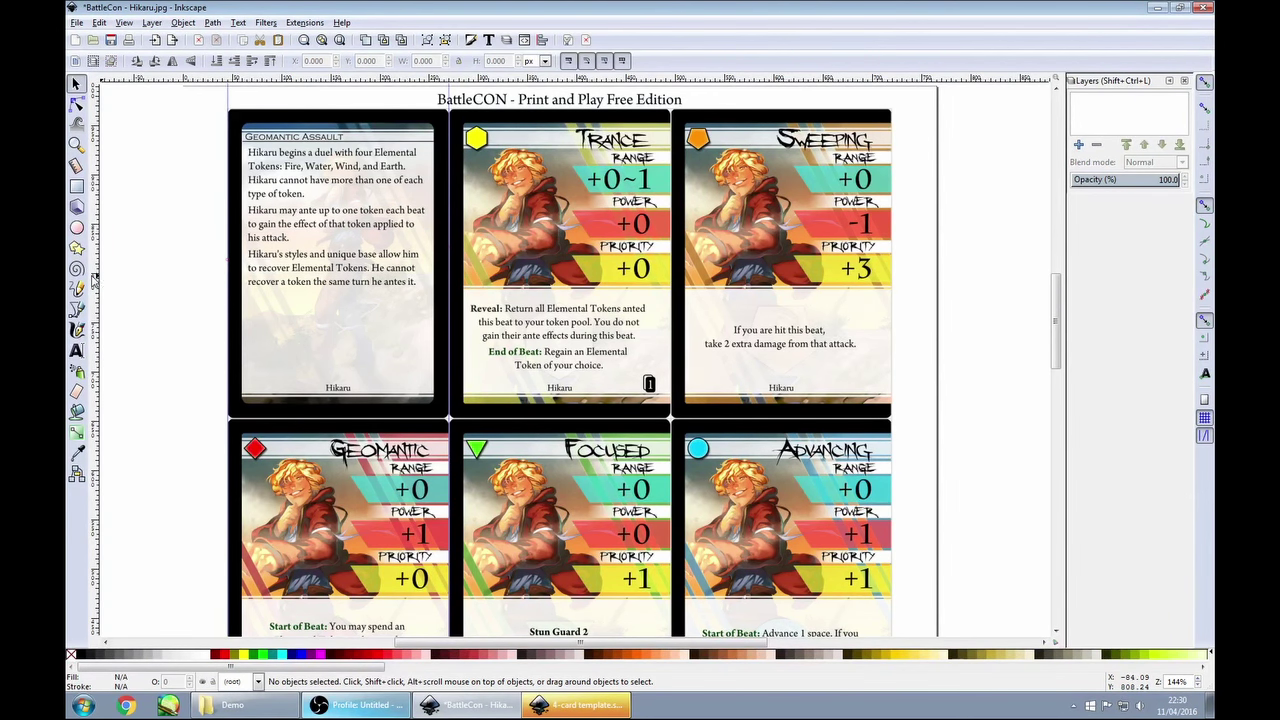
drag(93, 280, 673, 276)
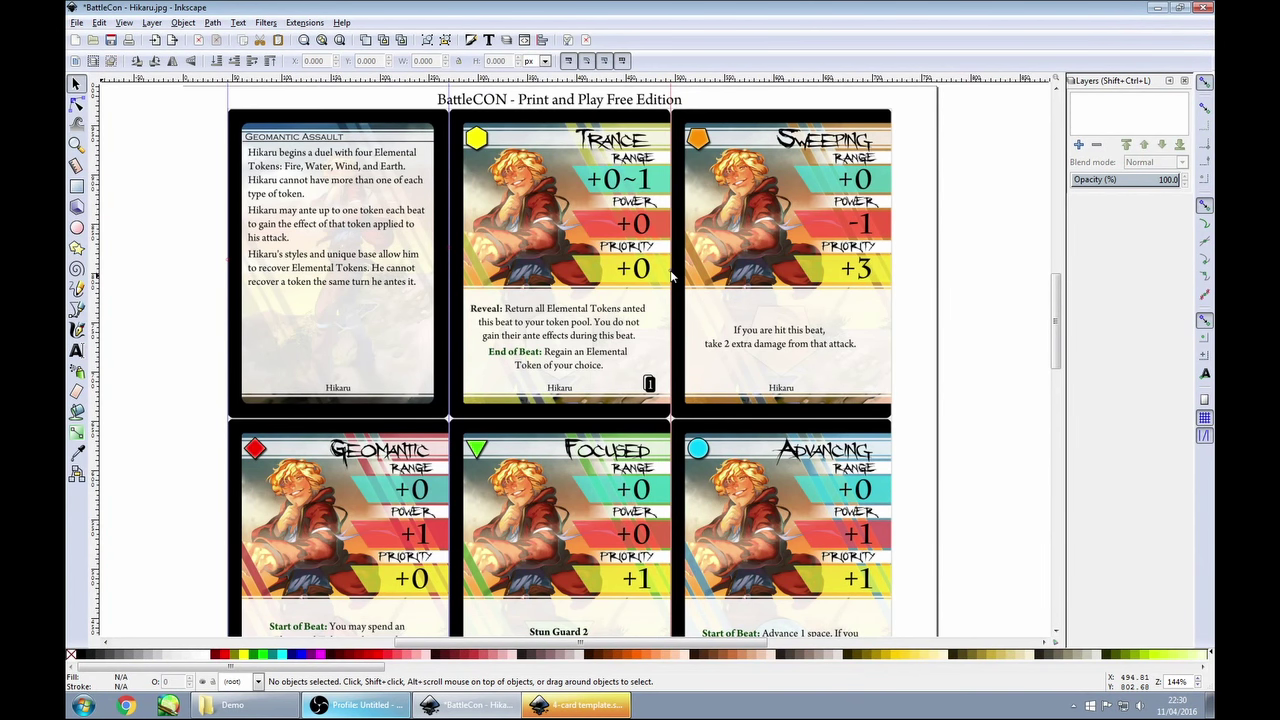
drag(98, 282, 893, 316)
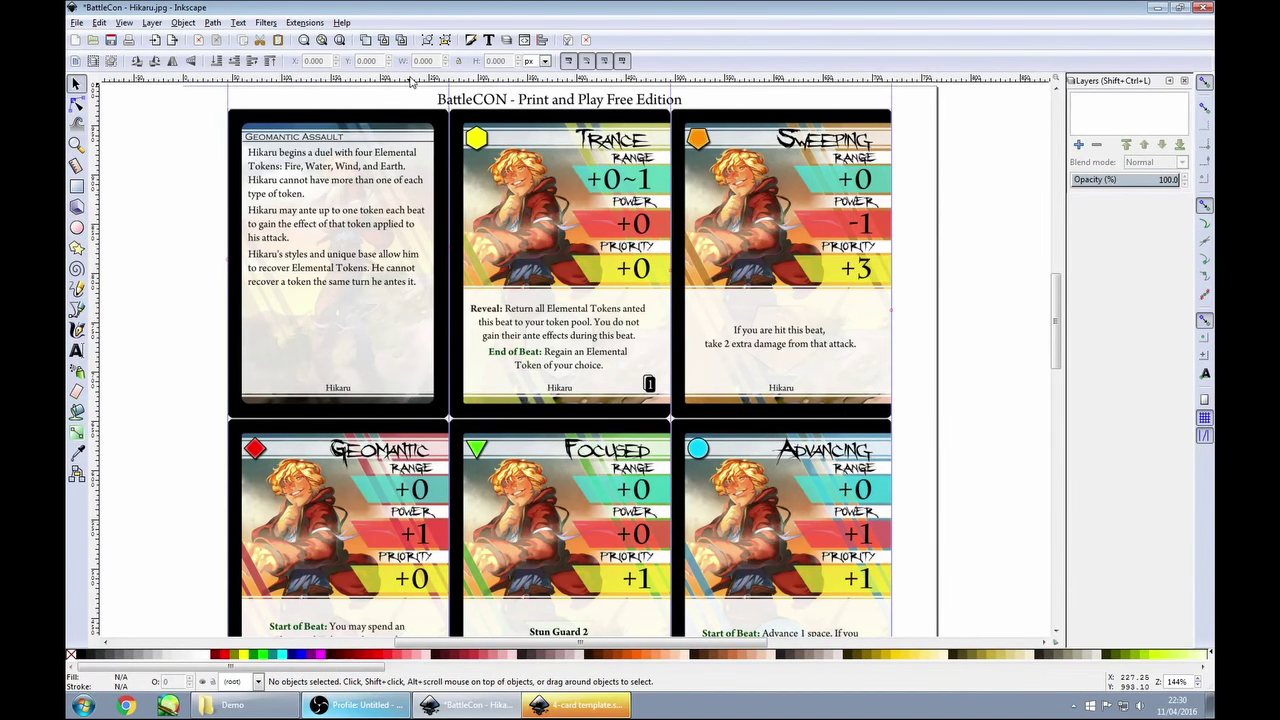
drag(410, 80, 447, 423)
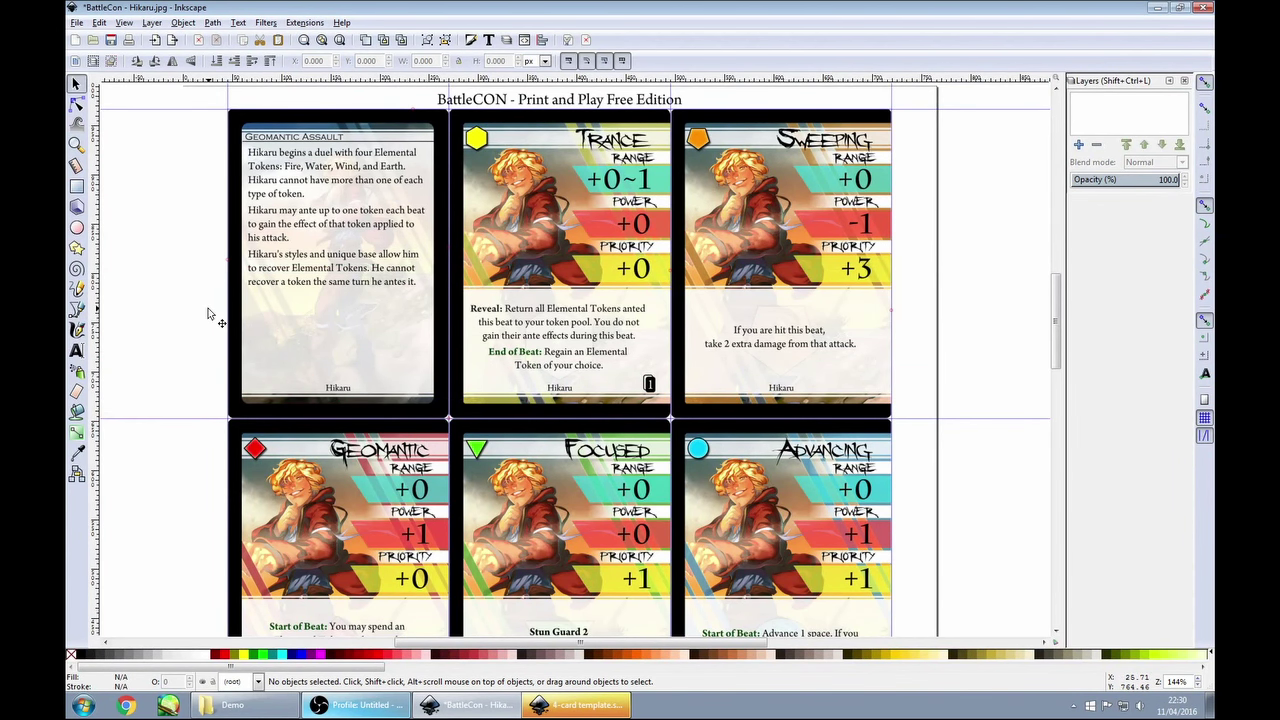
Draw a rectangle about 225 × 314 px over the Trance card, snapped to the surrounding guides.
click(76, 187)
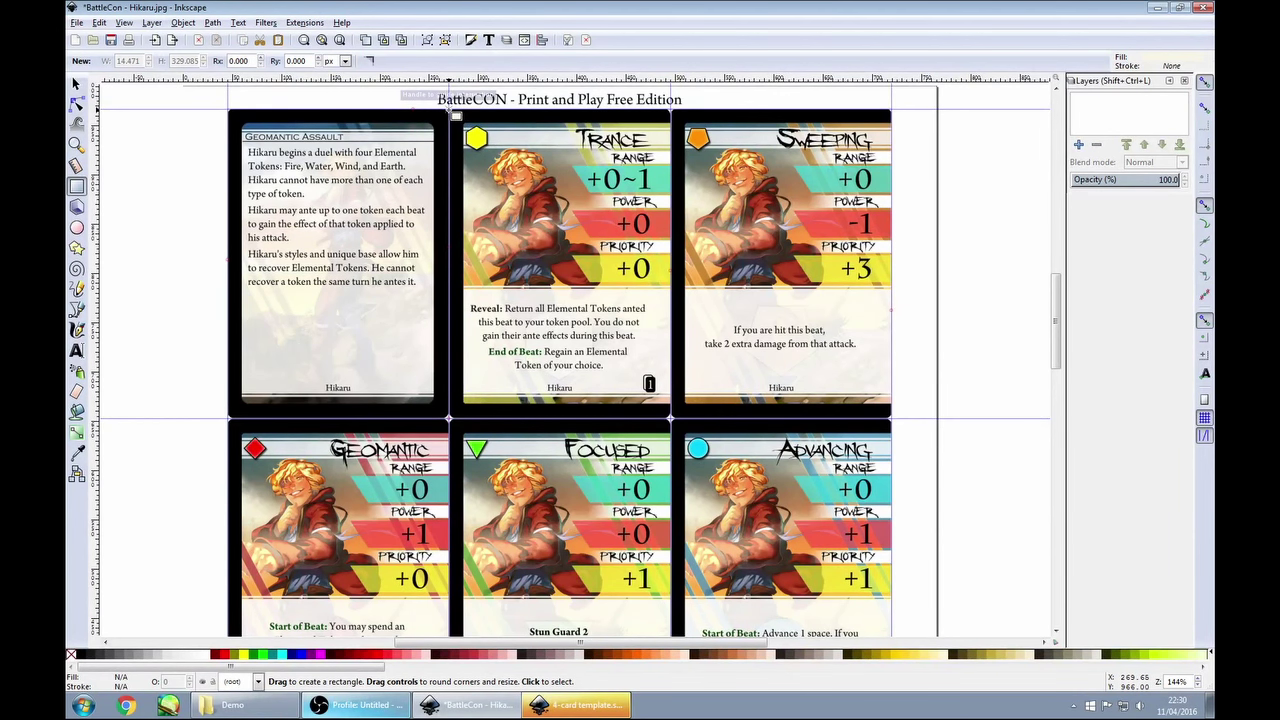
drag(452, 112, 670, 418)
click(76, 84)
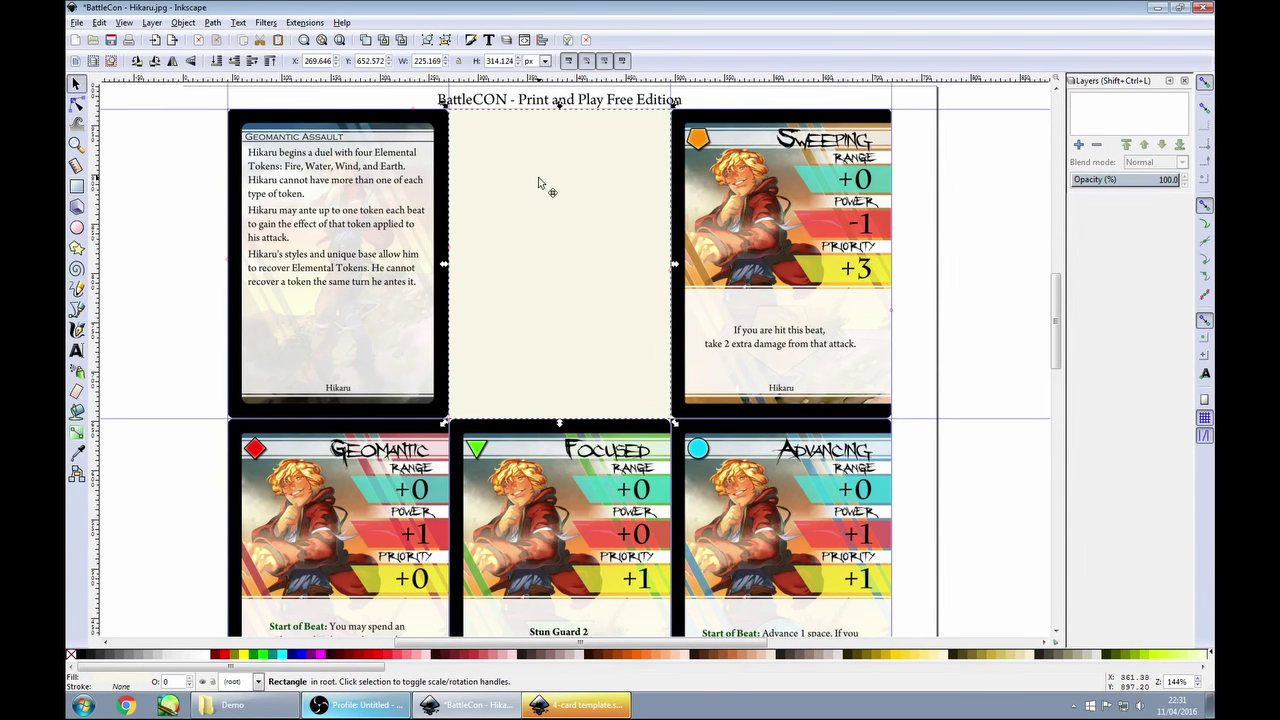
click(965, 271)
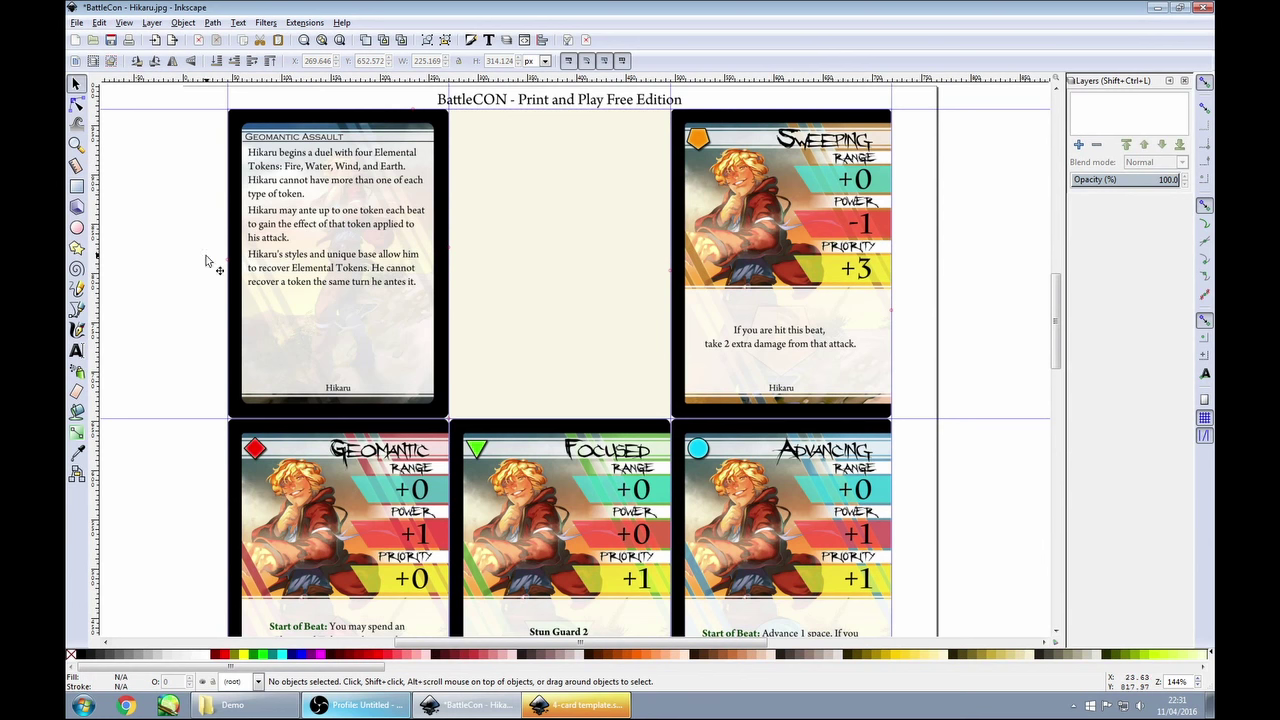
click(542, 216)
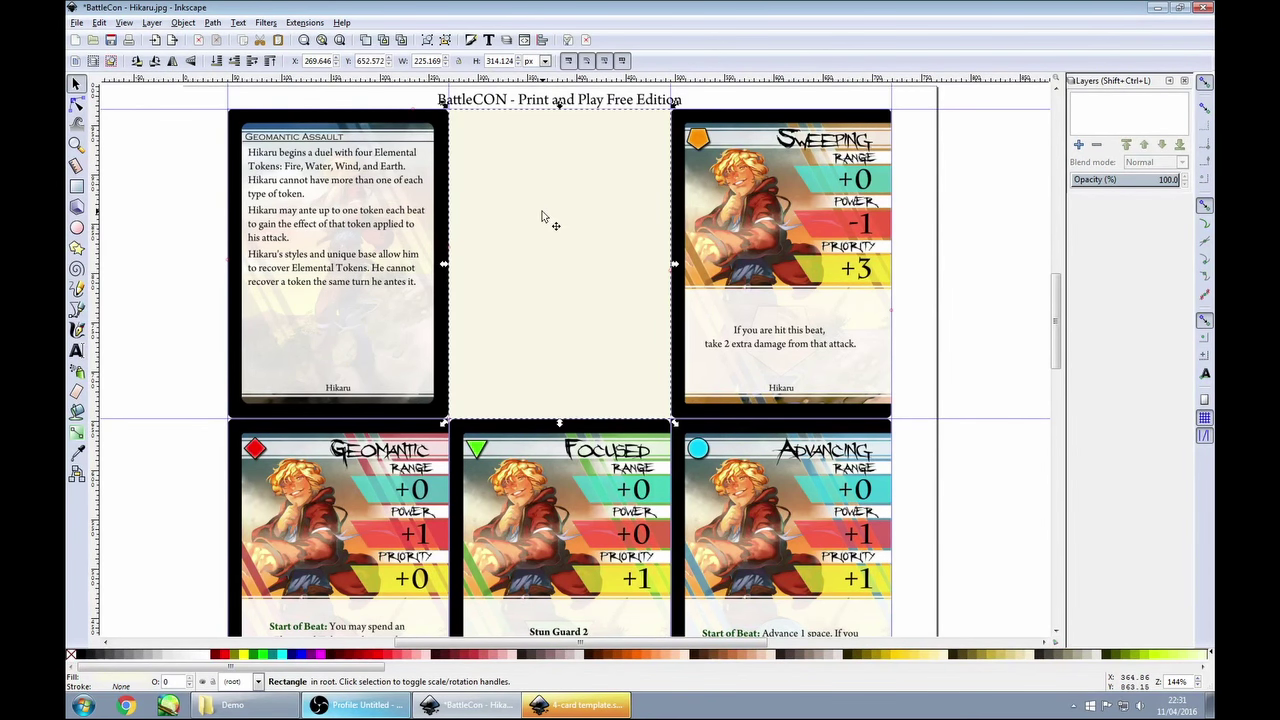
key(shift)
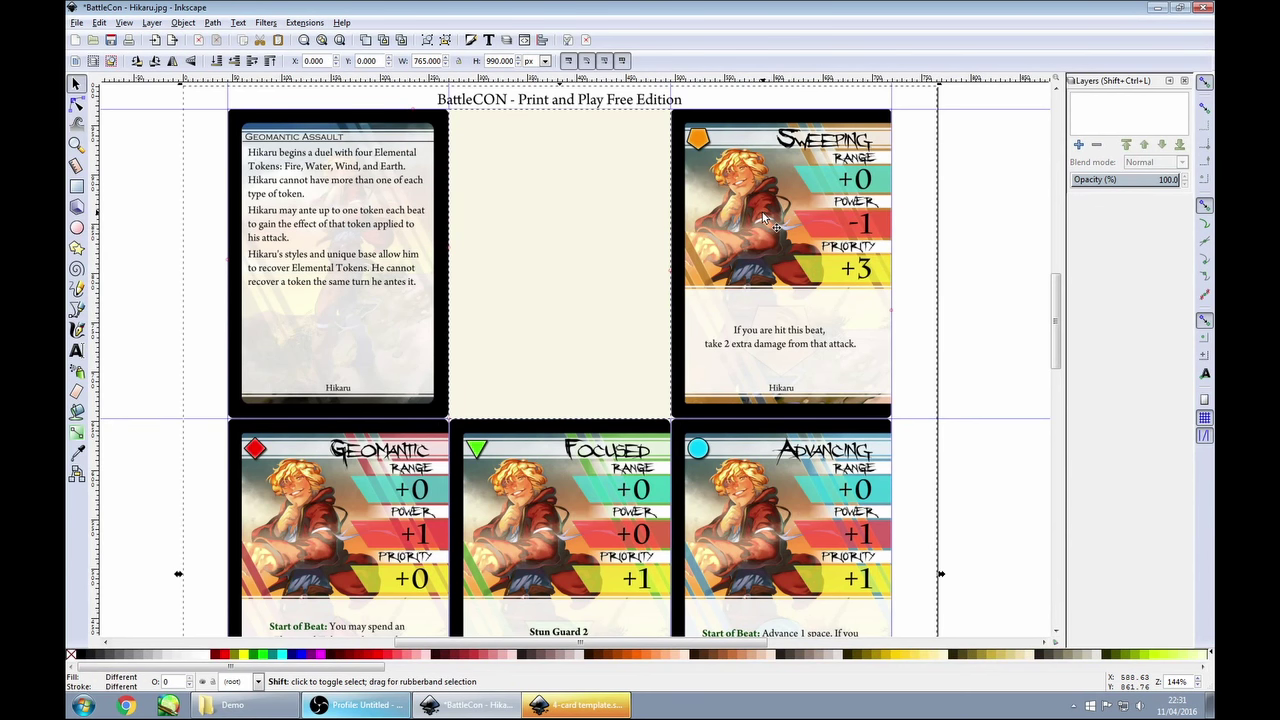
click(143, 180)
drag(142, 177, 727, 299)
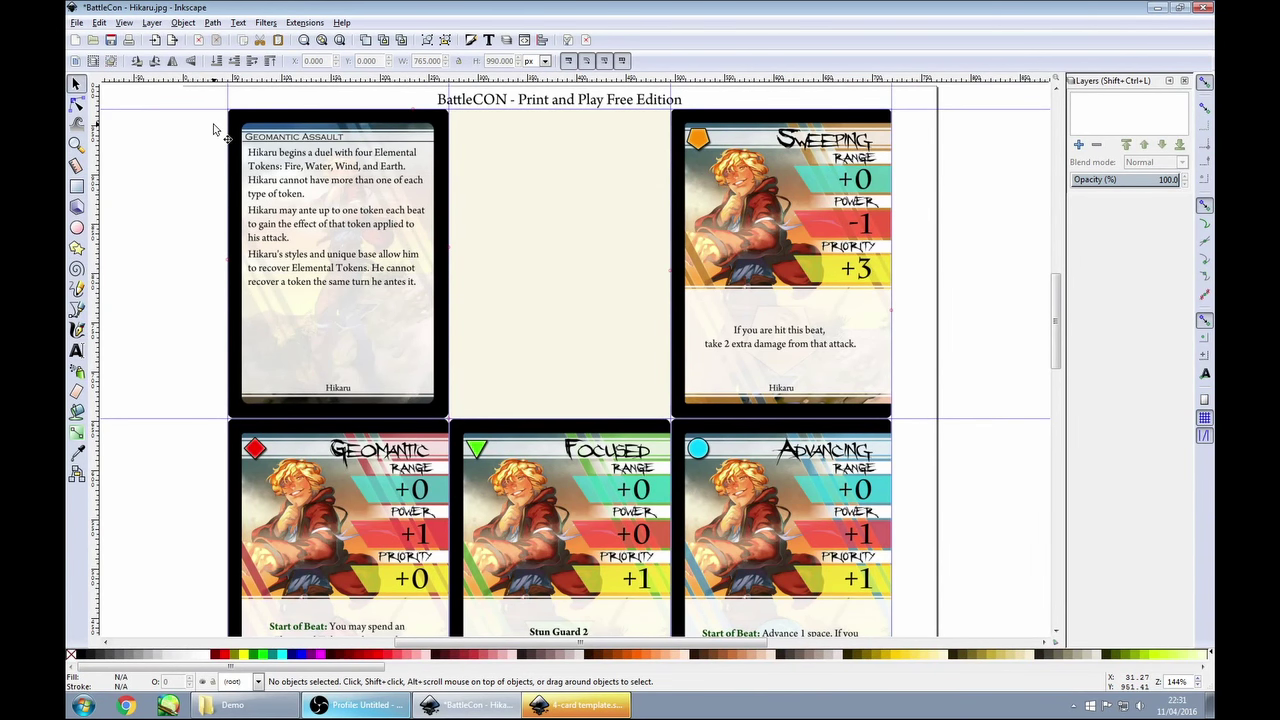
Clip the card sheet image to the rectangle covering the Trance card.
click(551, 264)
shift+click(772, 290)
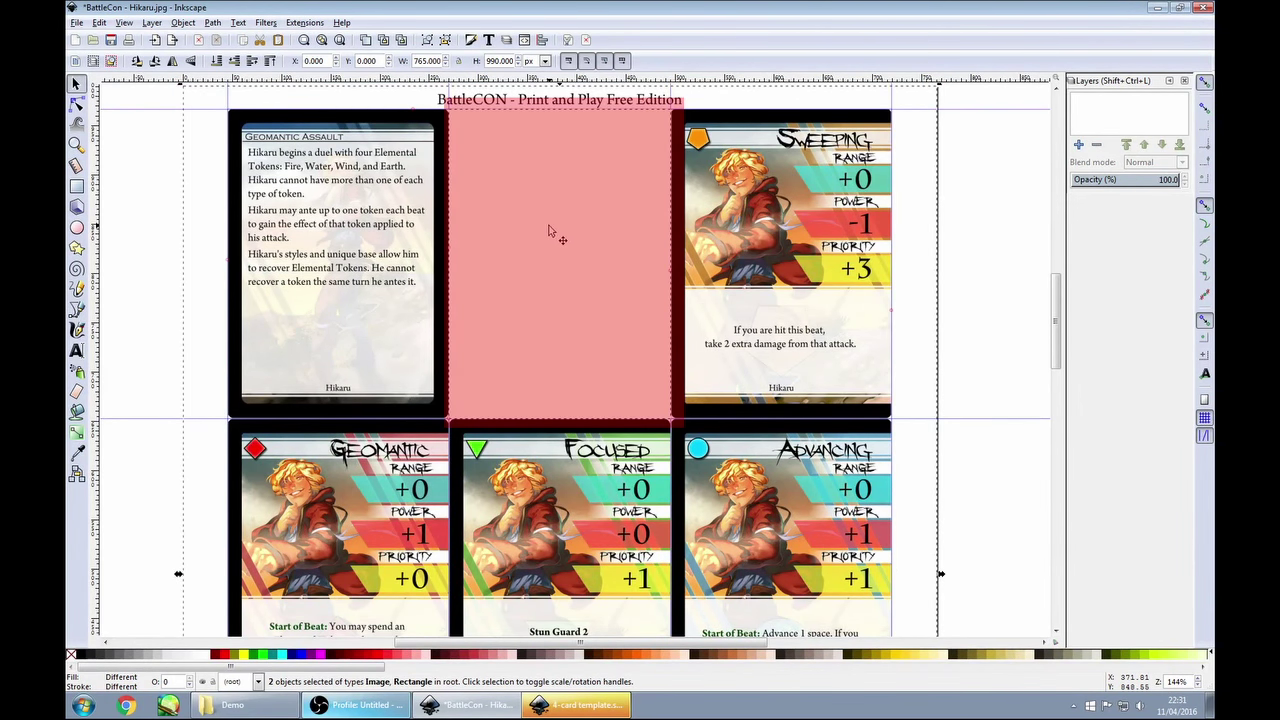
right_click(549, 231)
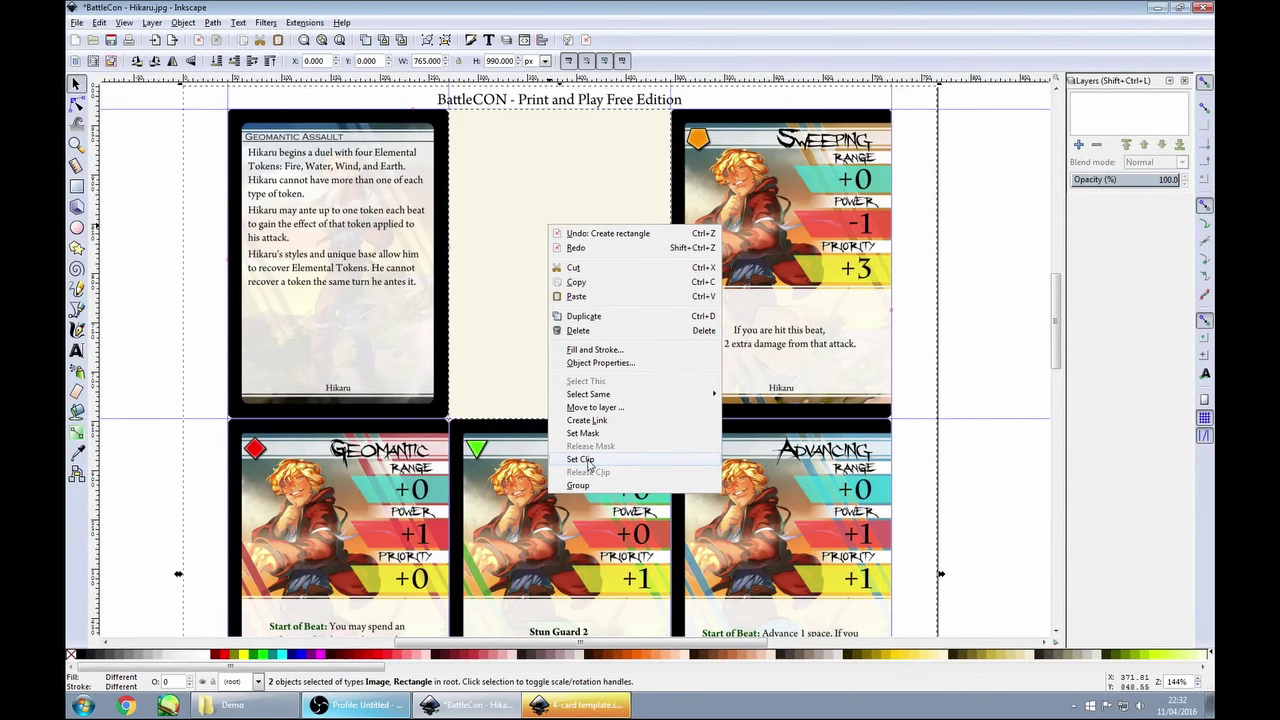
click(594, 462)
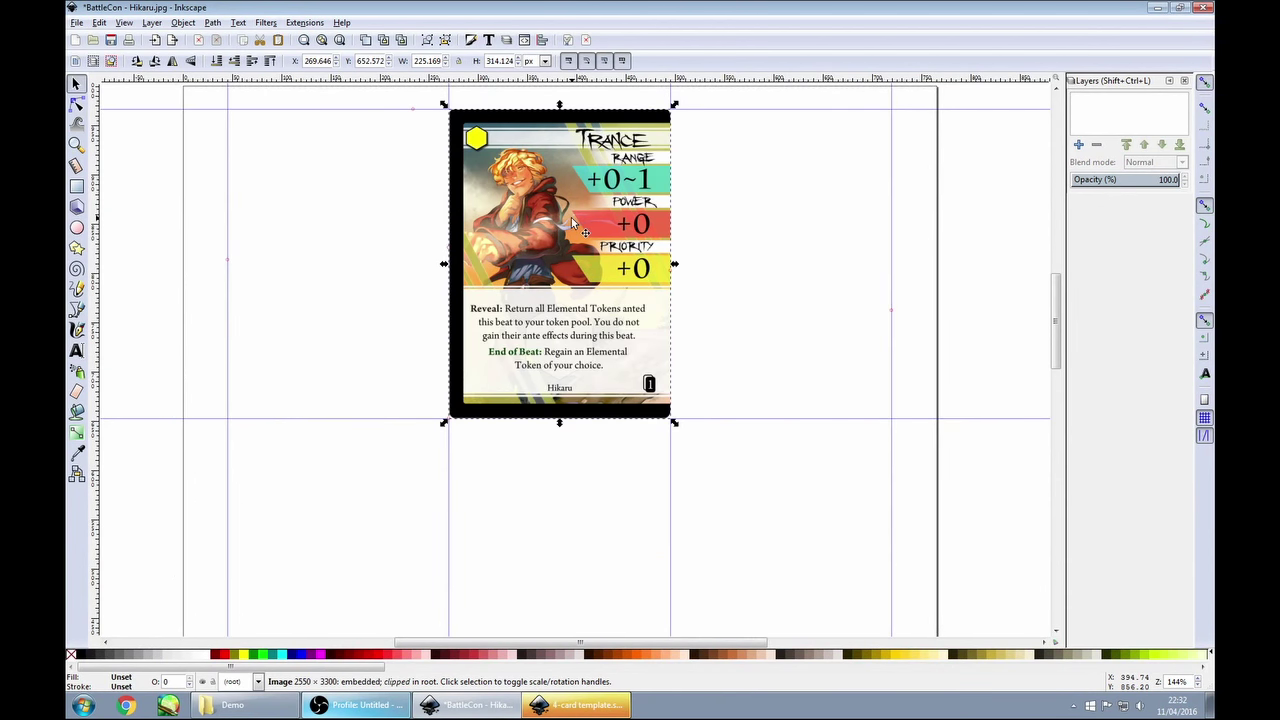
click(155, 261)
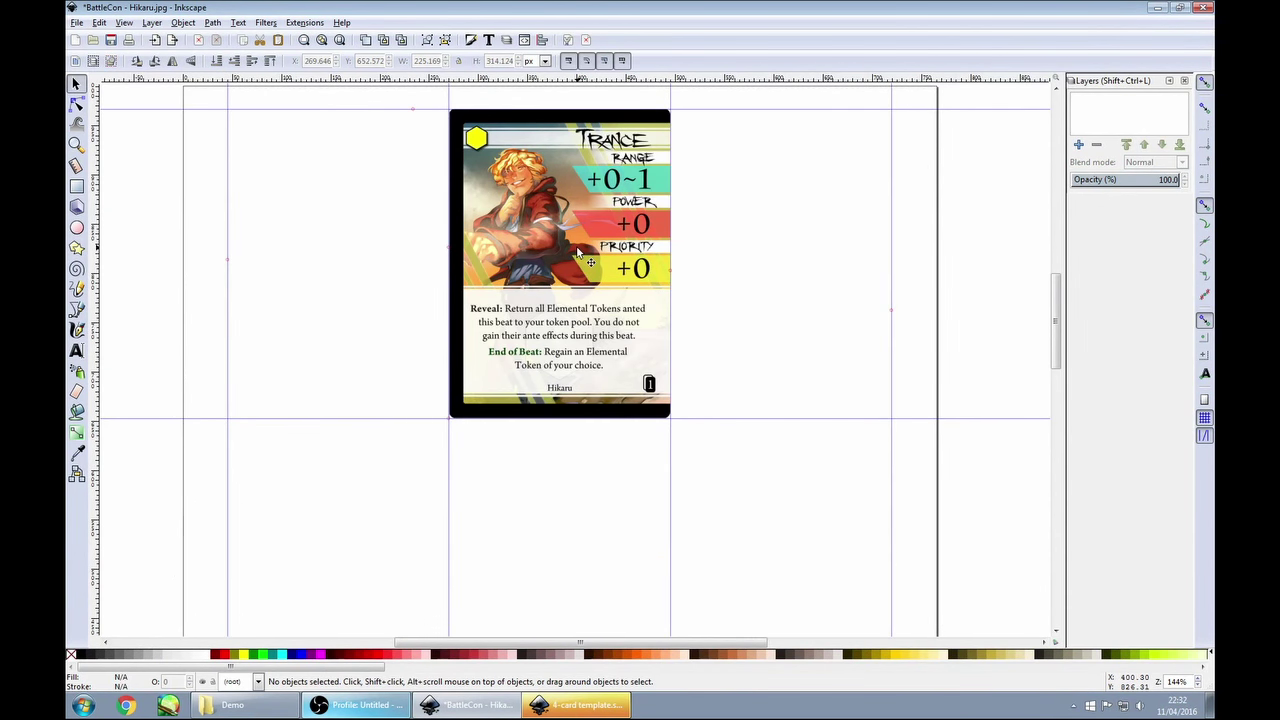
Copy the clipped Trance card and paste it into the Artwork layer of 4-card template.svg.
click(586, 306)
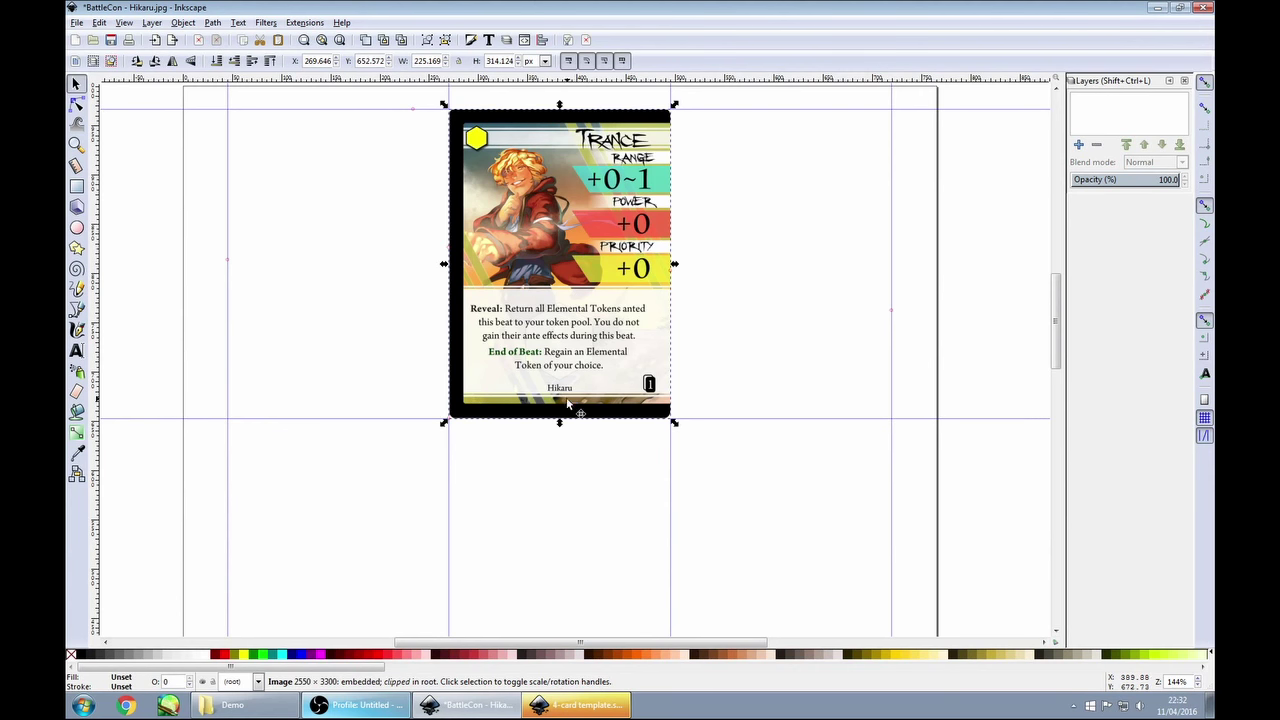
right_click(569, 237)
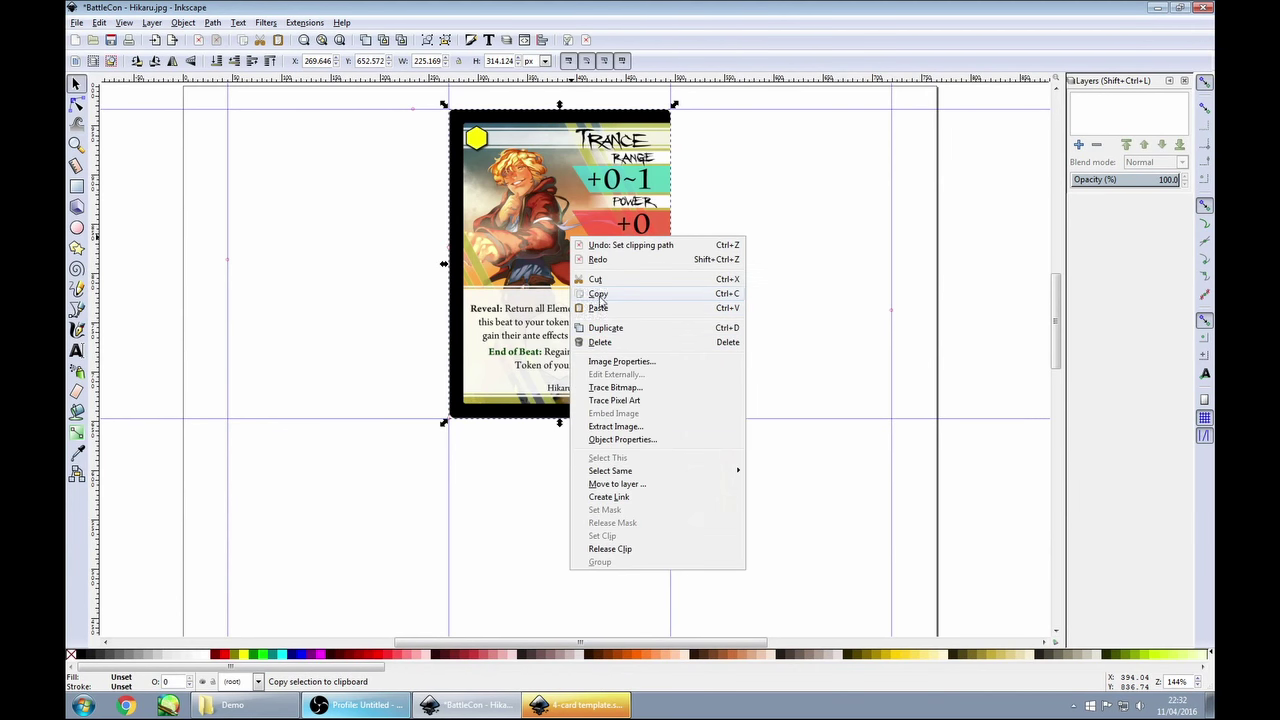
click(577, 700)
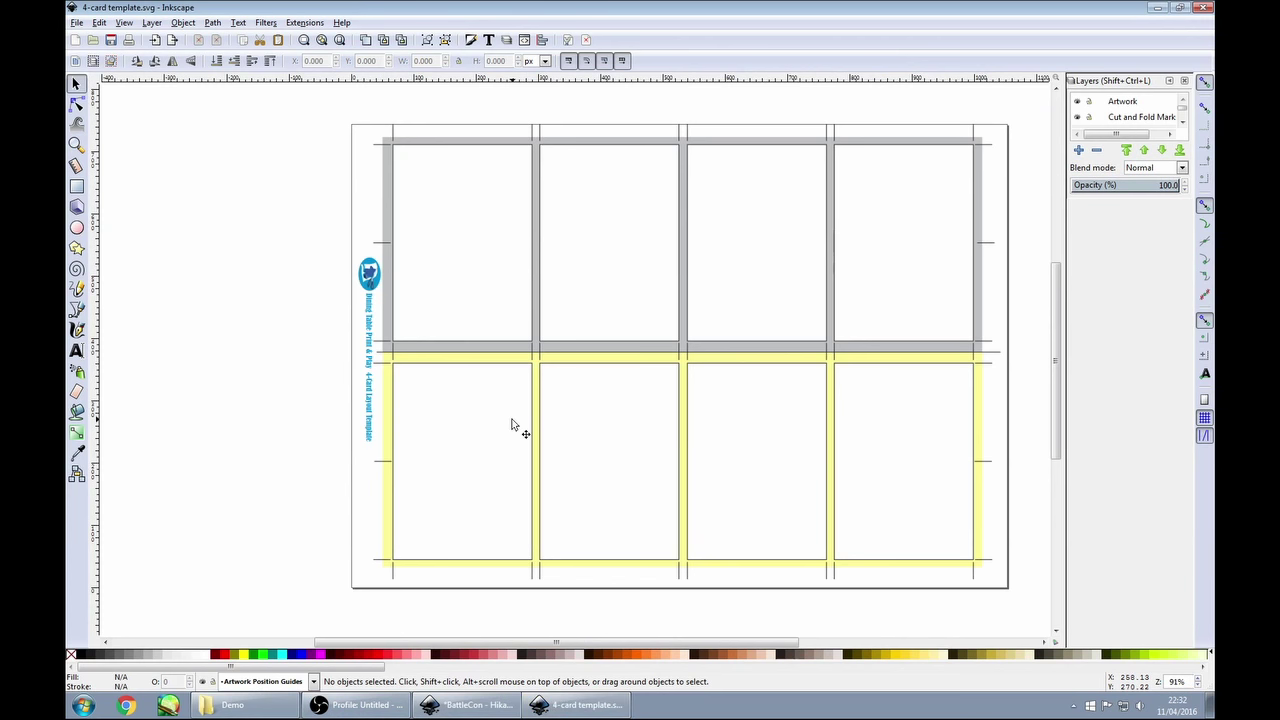
click(1124, 102)
right_click(527, 275)
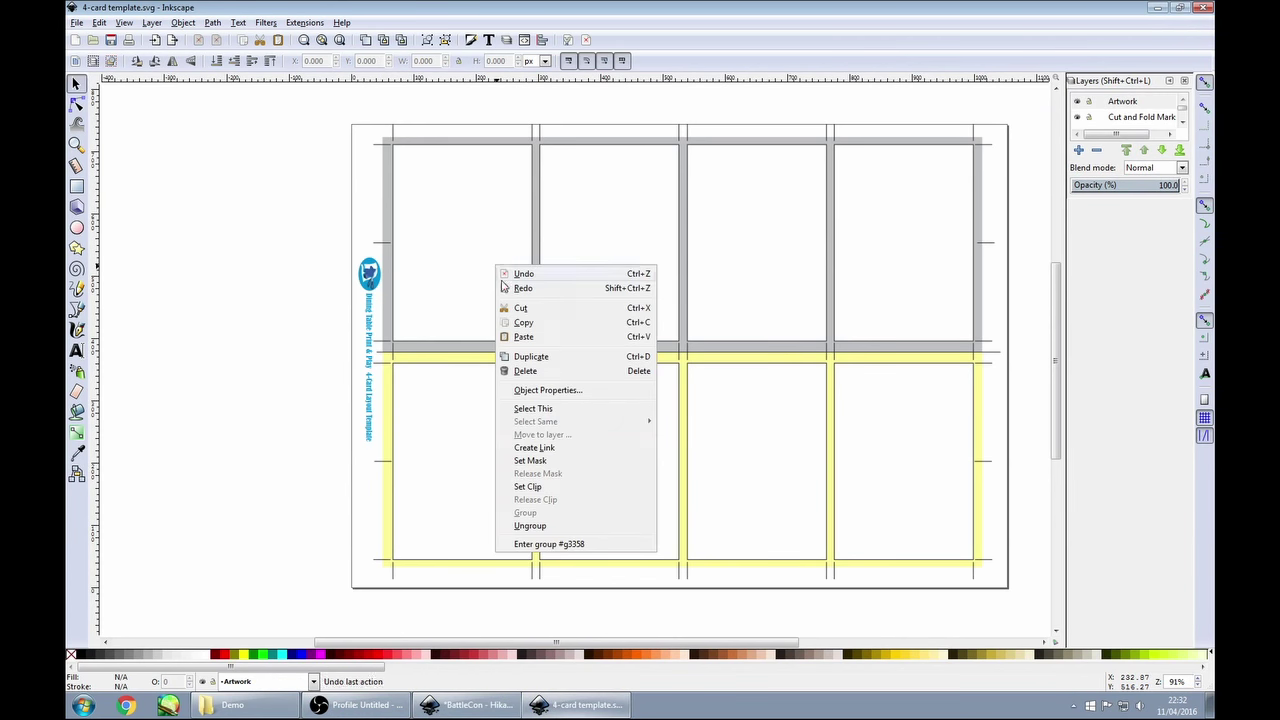
click(517, 340)
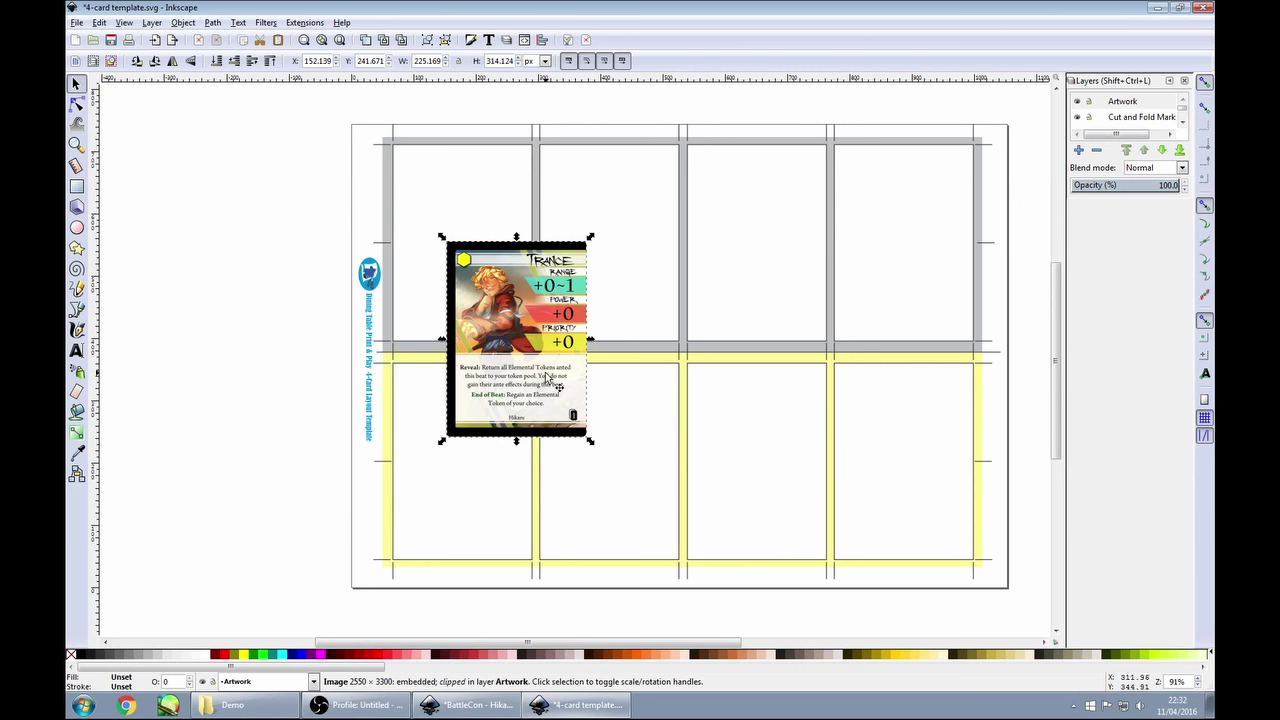
Fit the Trance card into the first upper slot of the template, resizing it to about 223 × 315 px.
drag(490, 290, 453, 227)
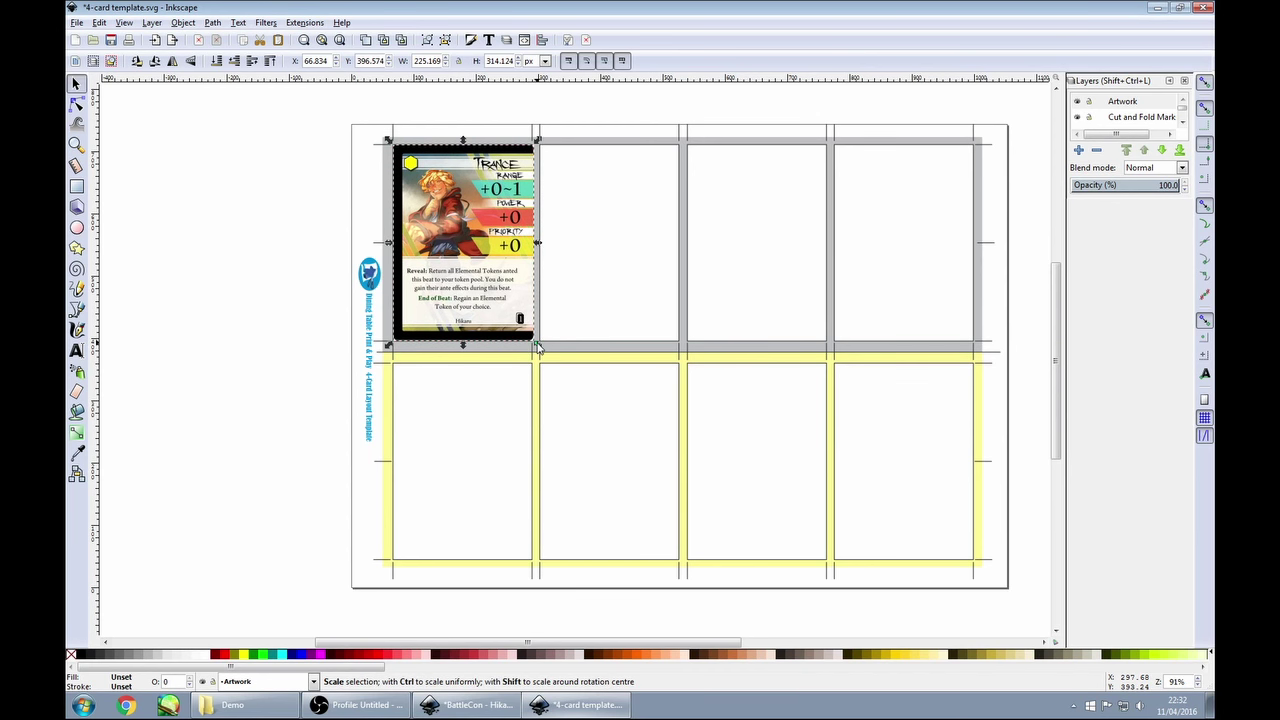
drag(537, 344, 538, 347)
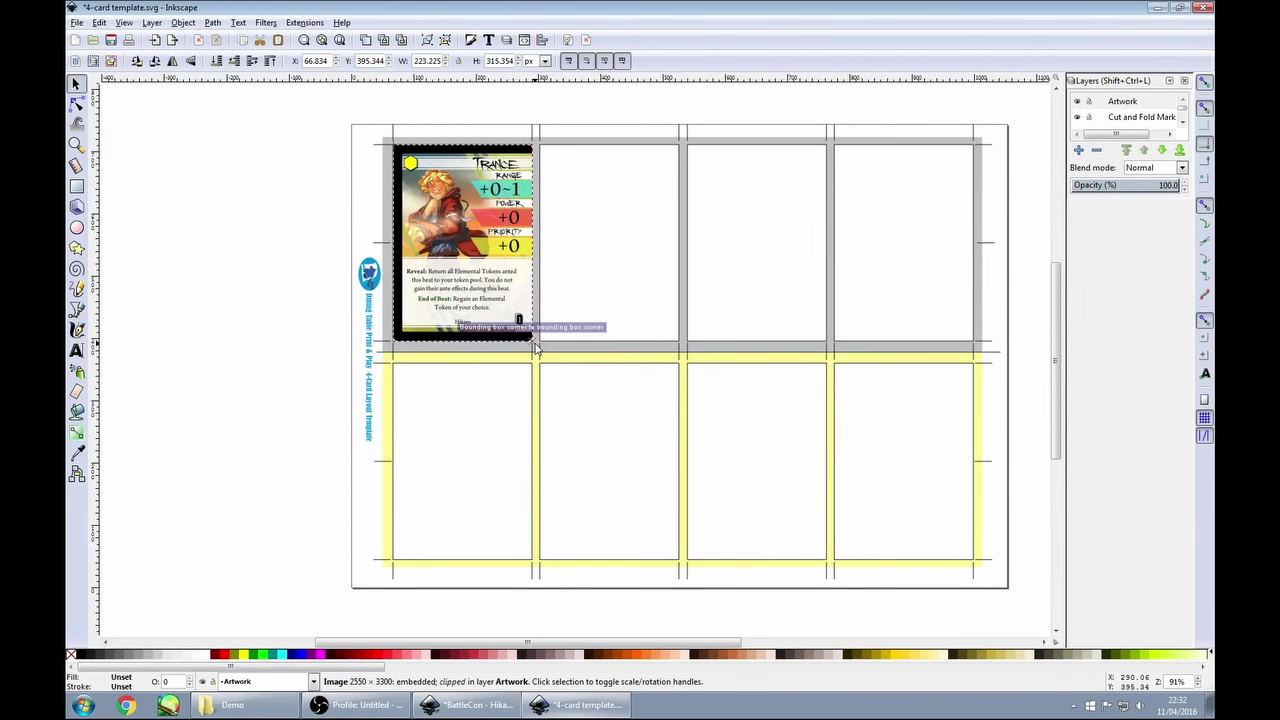
click(263, 319)
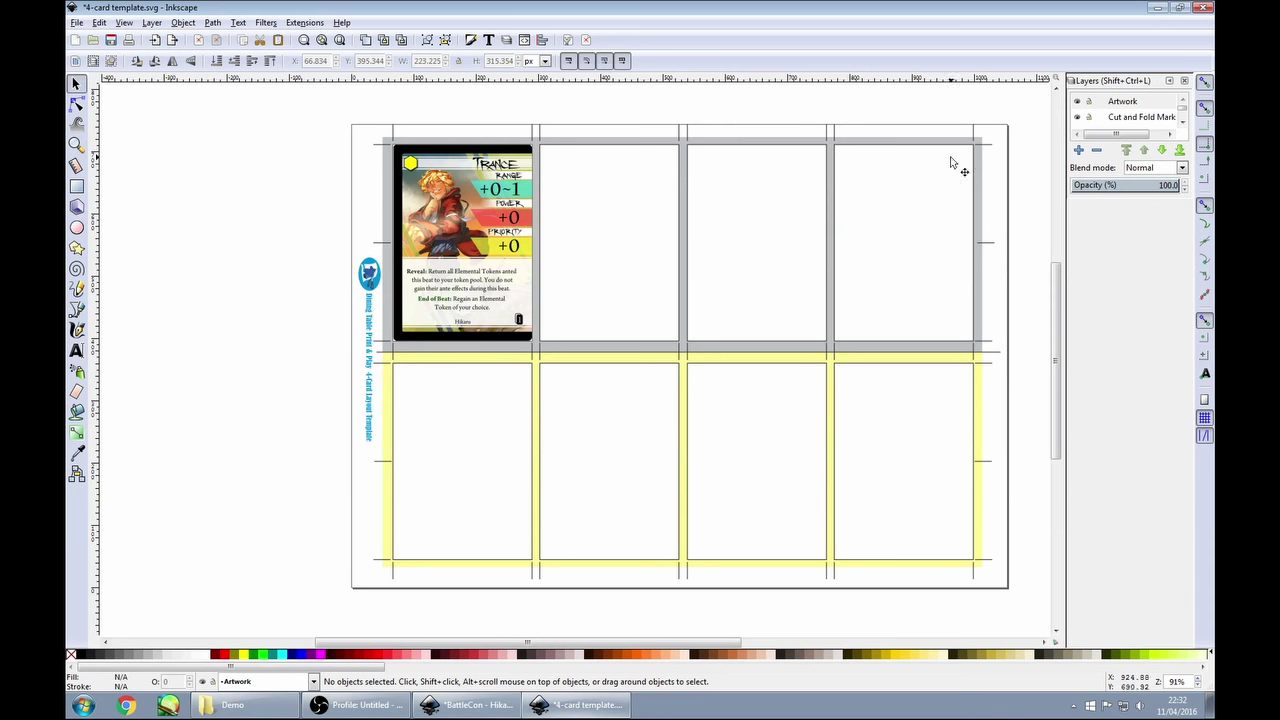
Return to BattleCon - Hikaru.jpg and release the clip from the sheet image.
click(467, 709)
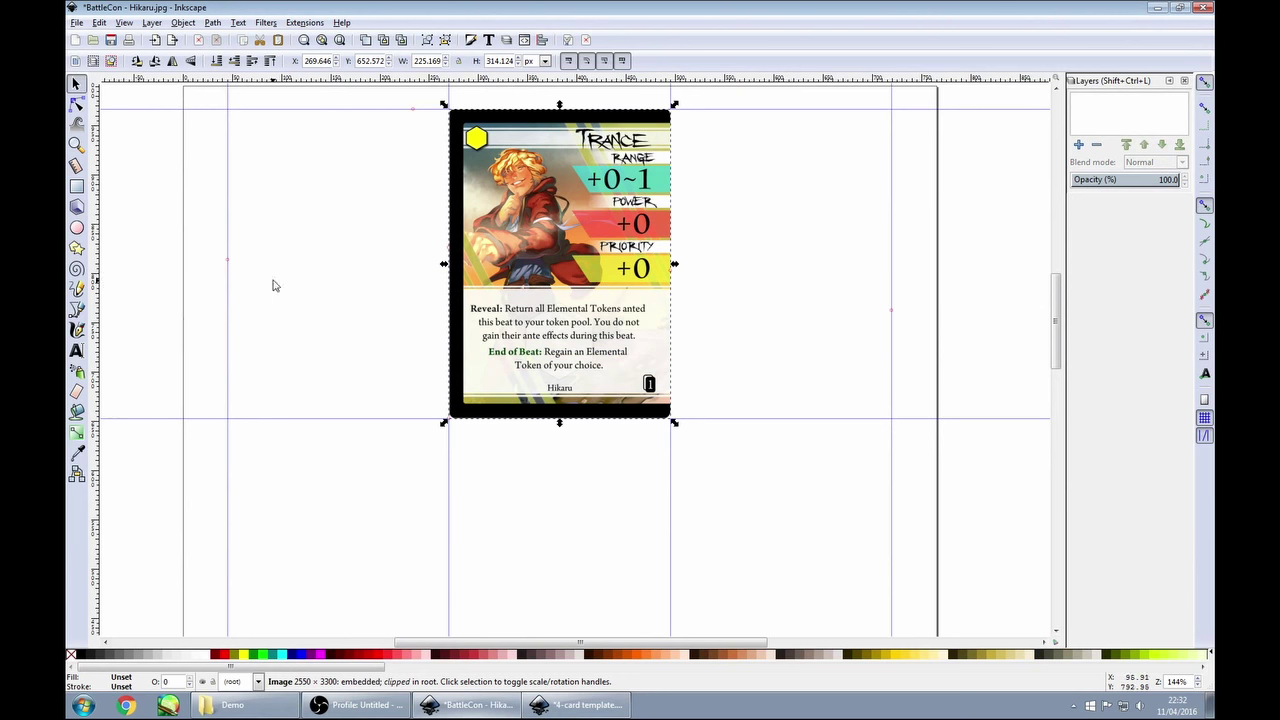
right_click(558, 245)
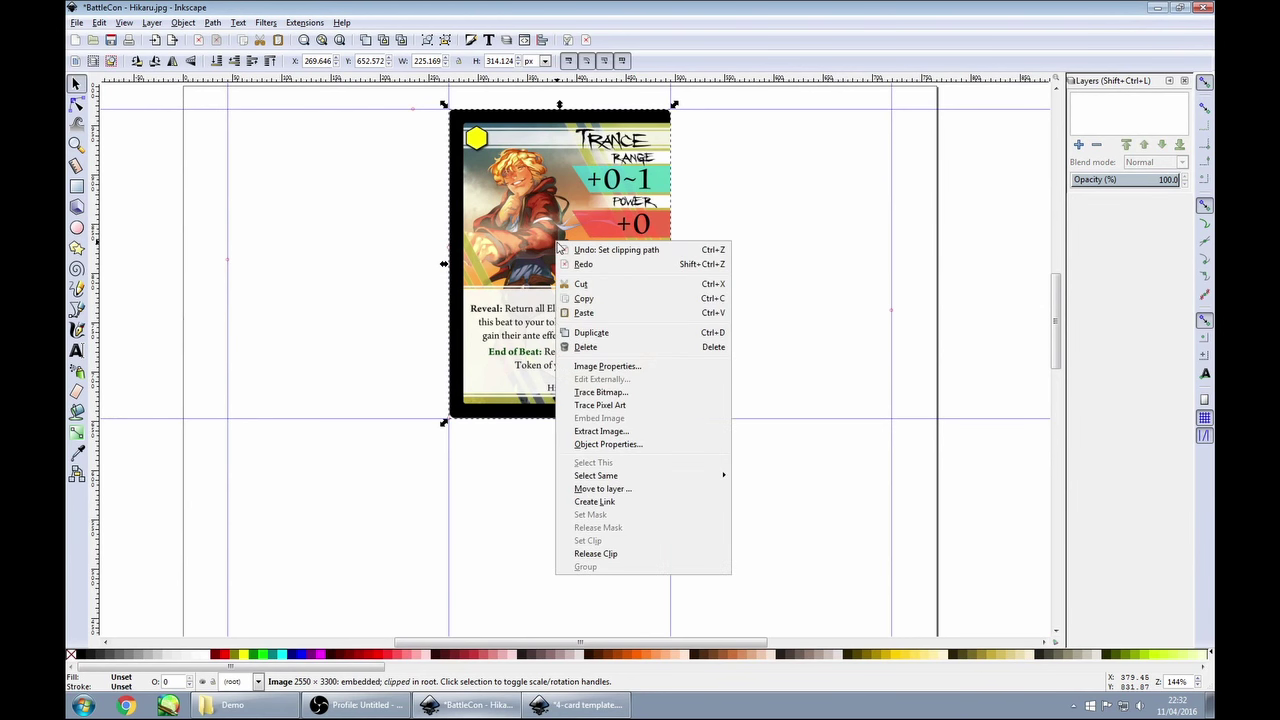
click(592, 555)
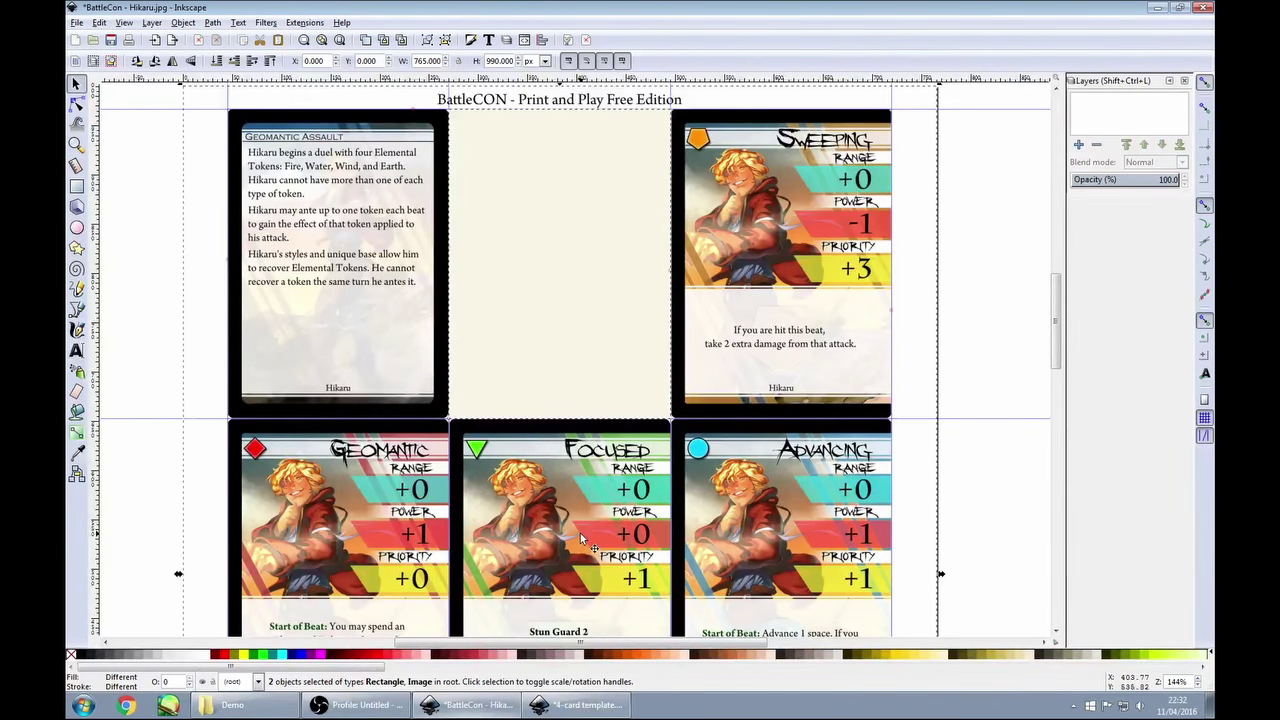
click(160, 254)
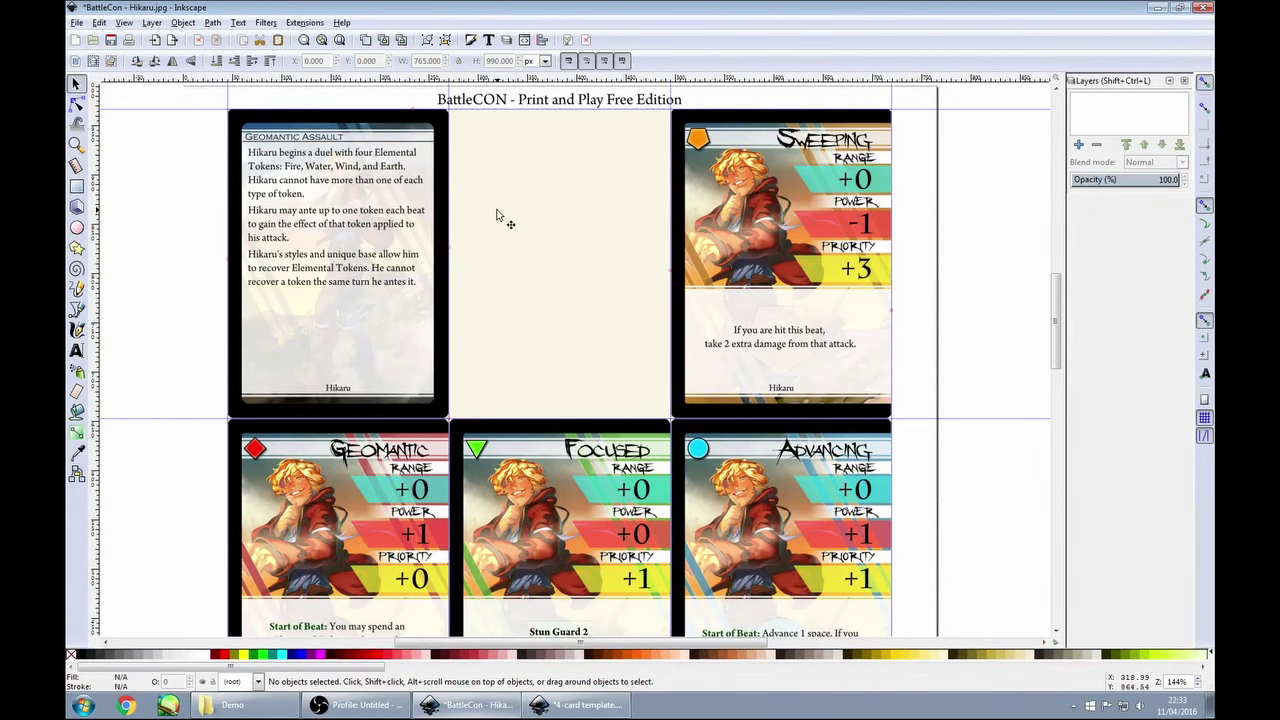
Draw a rectangle of about 224 × 314 px over the Sweeping card and clip the sheet image to it.
click(77, 187)
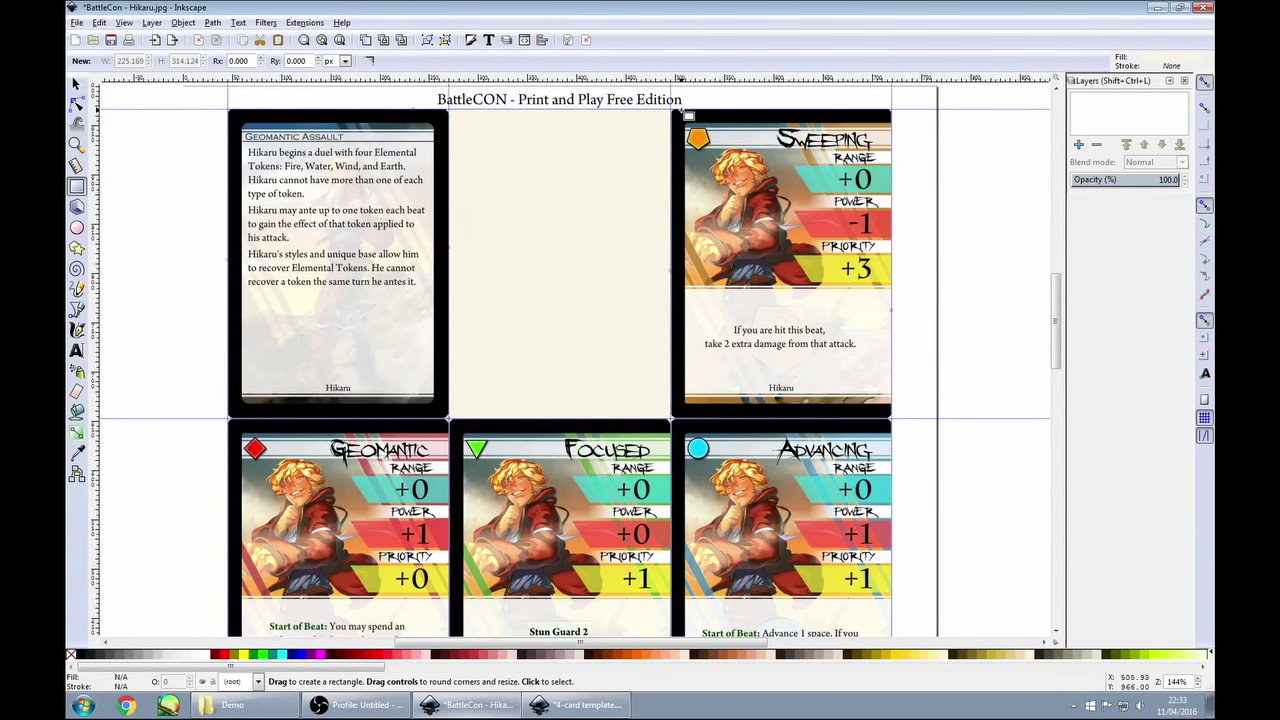
drag(670, 108, 891, 418)
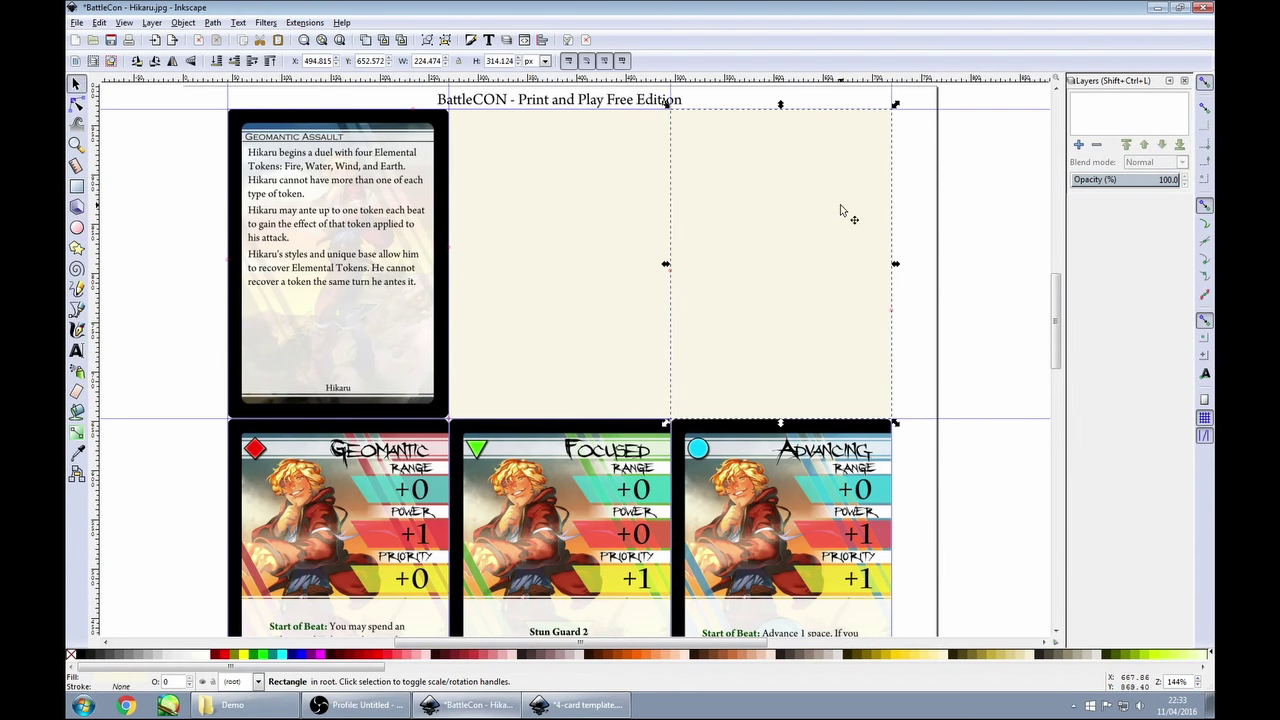
shift+click(345, 228)
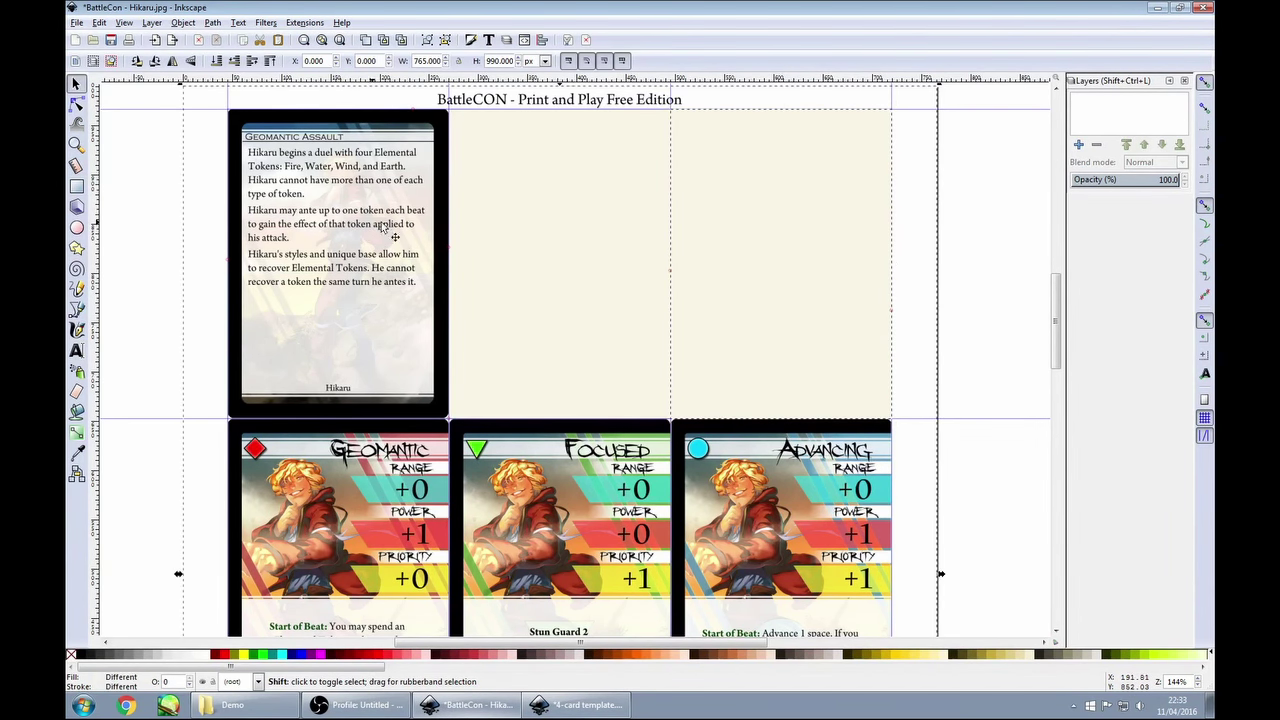
right_click(762, 204)
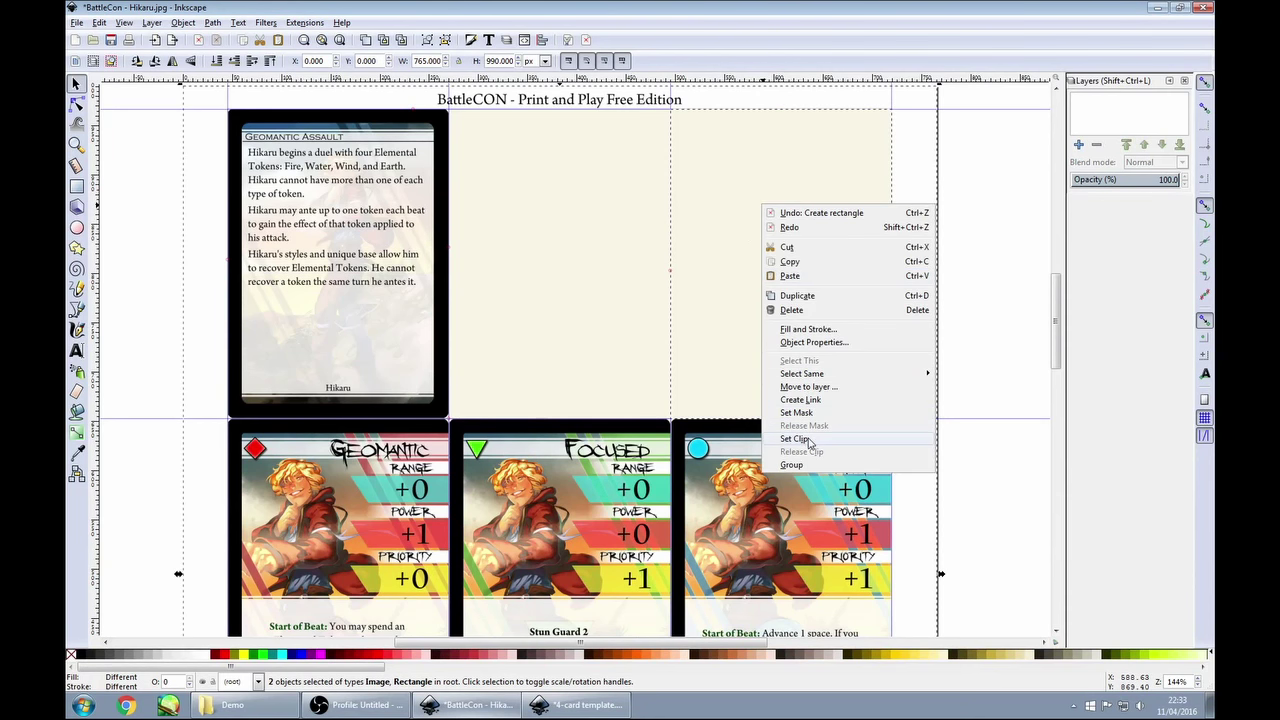
click(796, 439)
key(ctrl)
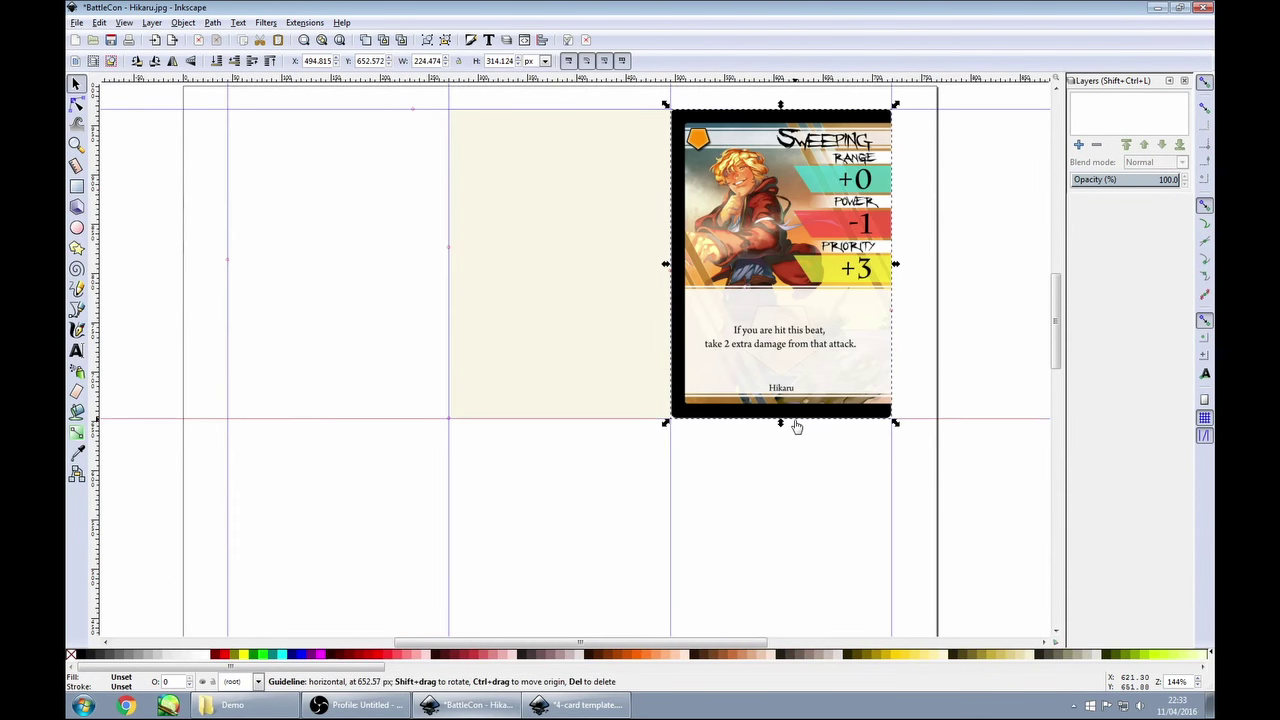
Copy the clipped Sweeping card and paste it into the Artwork layer of 4-card template.svg.
right_click(750, 397)
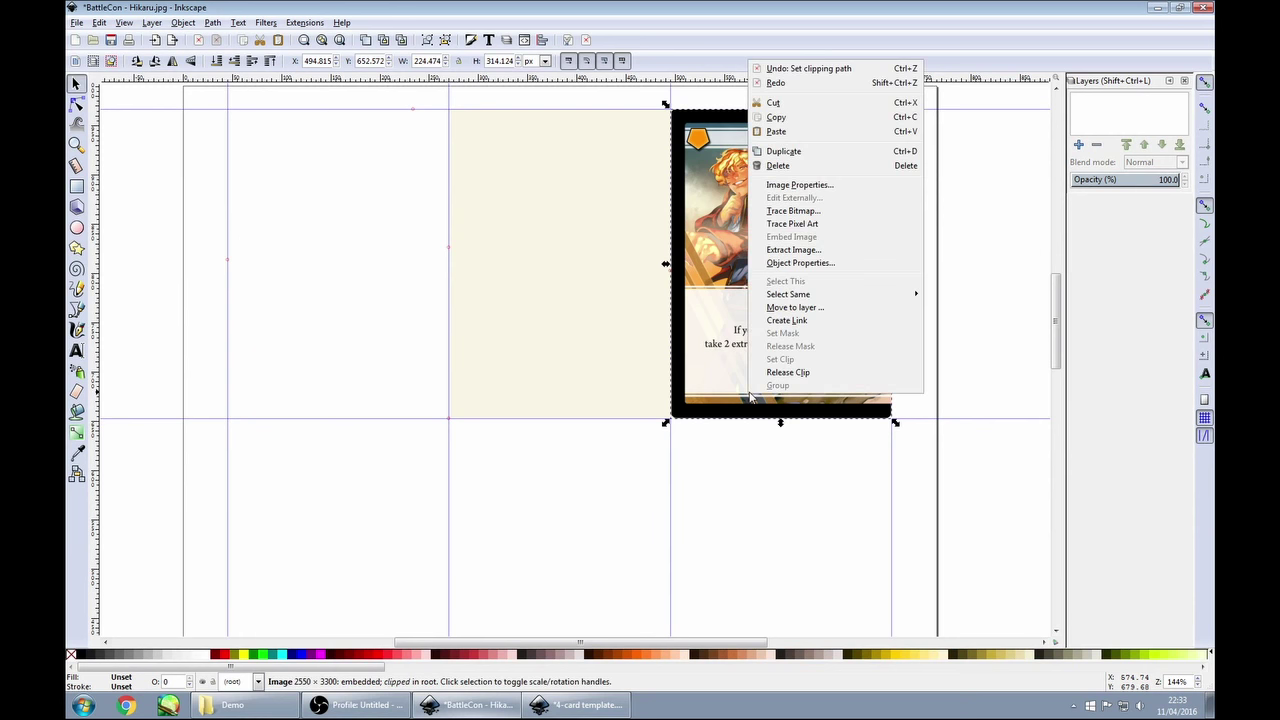
click(782, 122)
key(alt+Tab)
right_click(575, 275)
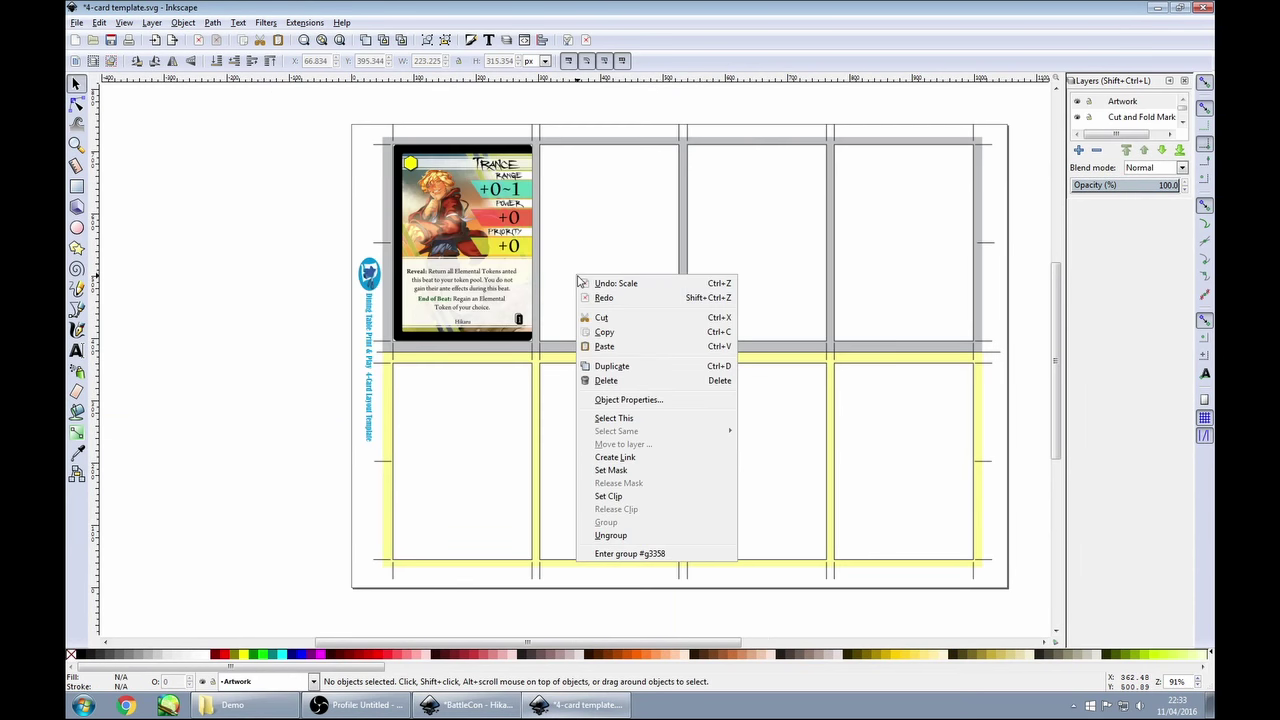
click(605, 347)
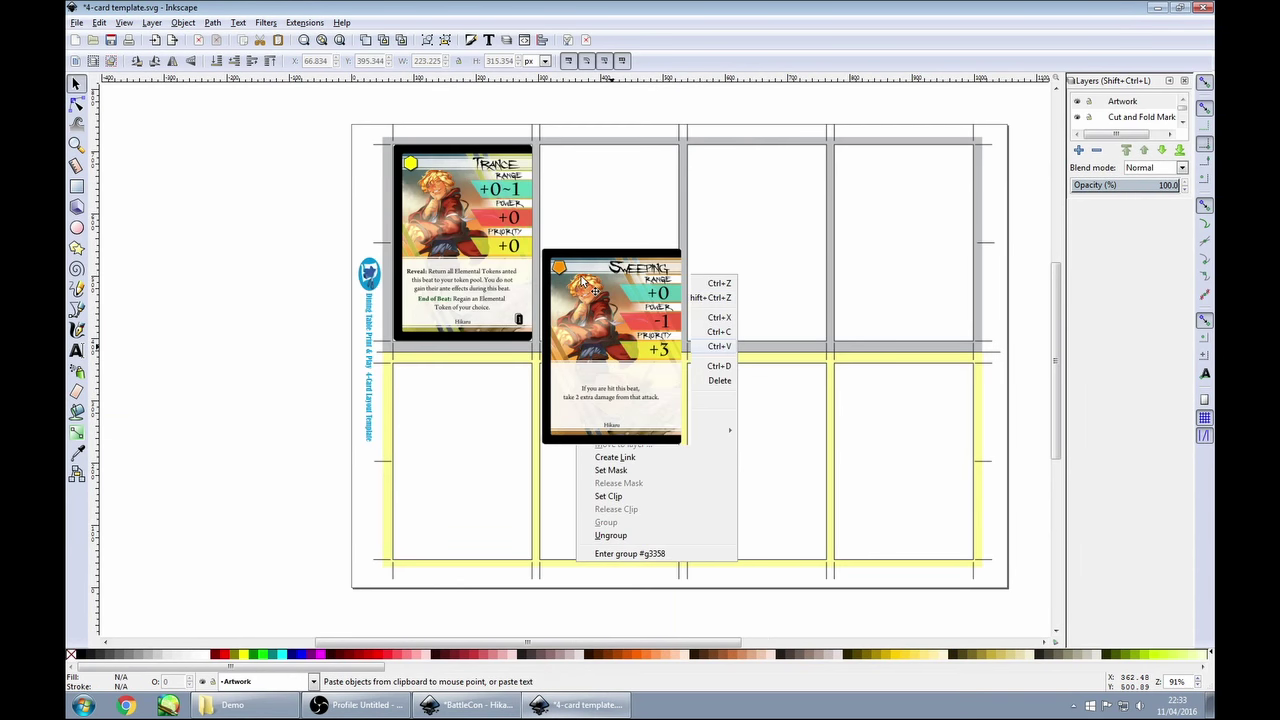
Fit the Sweeping card into the second upper slot of the template, resizing it to about 223 × 315 px.
drag(583, 295, 569, 182)
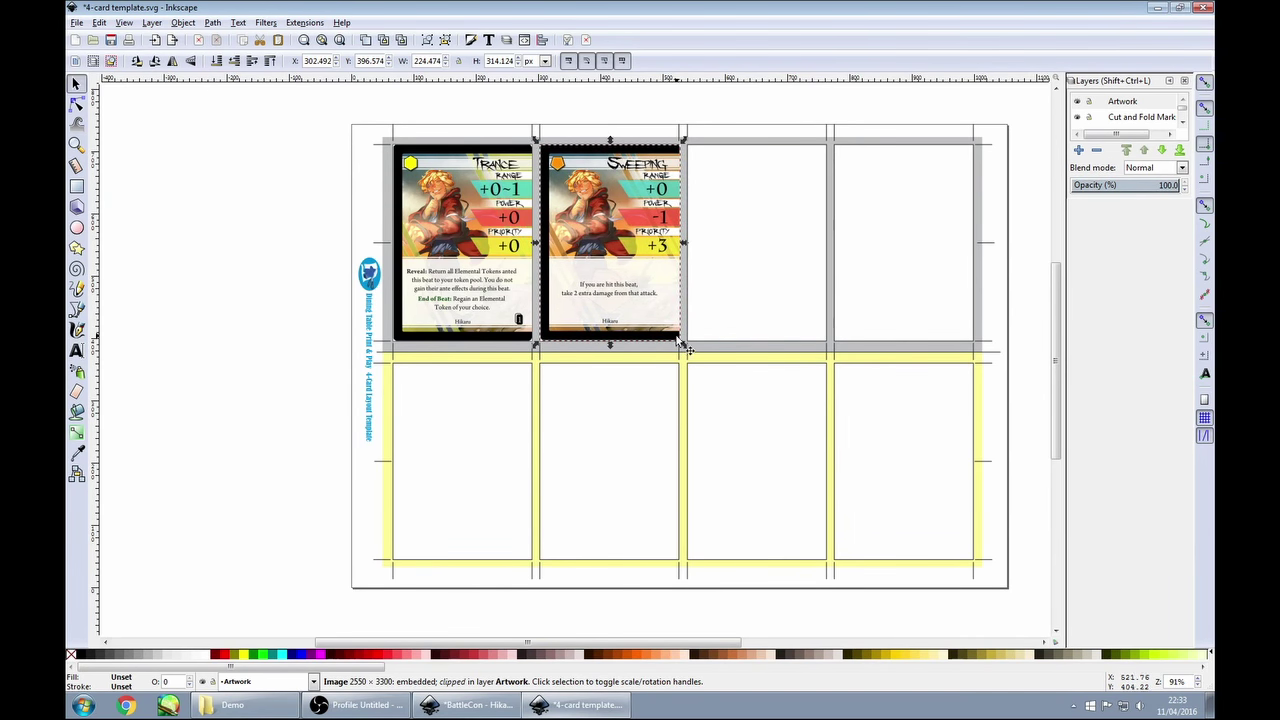
drag(684, 345, 684, 348)
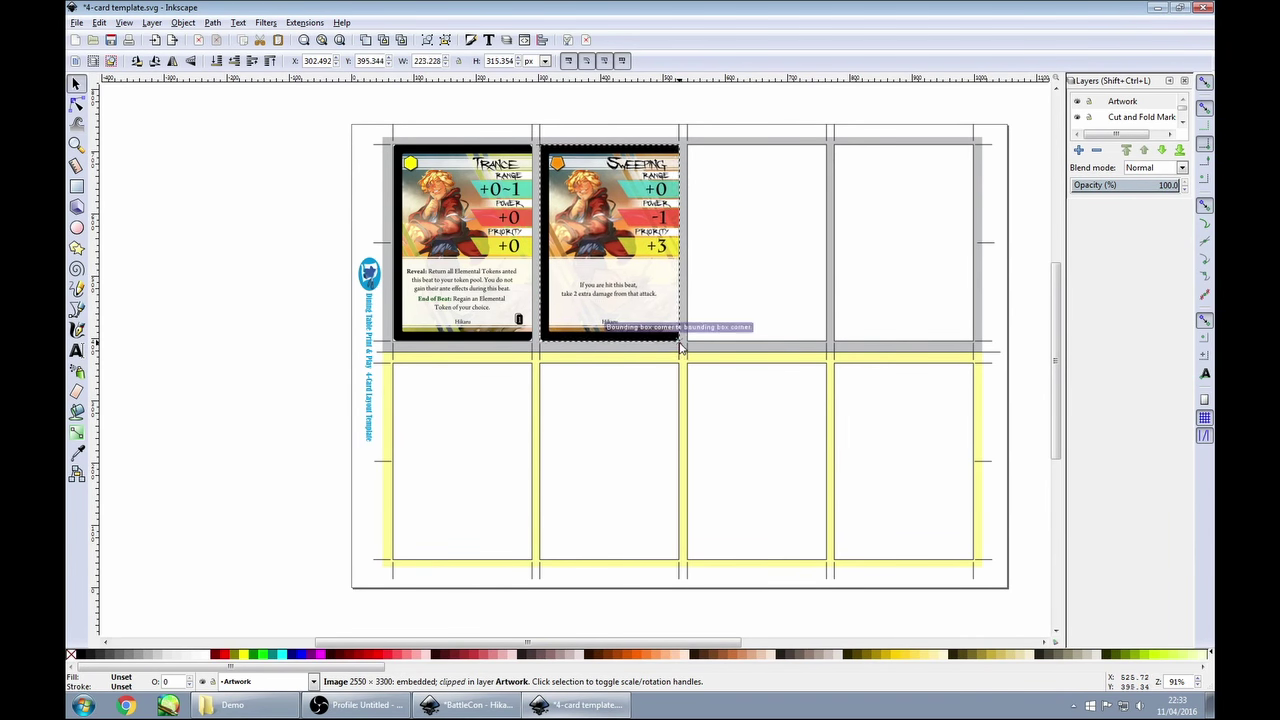
click(257, 334)
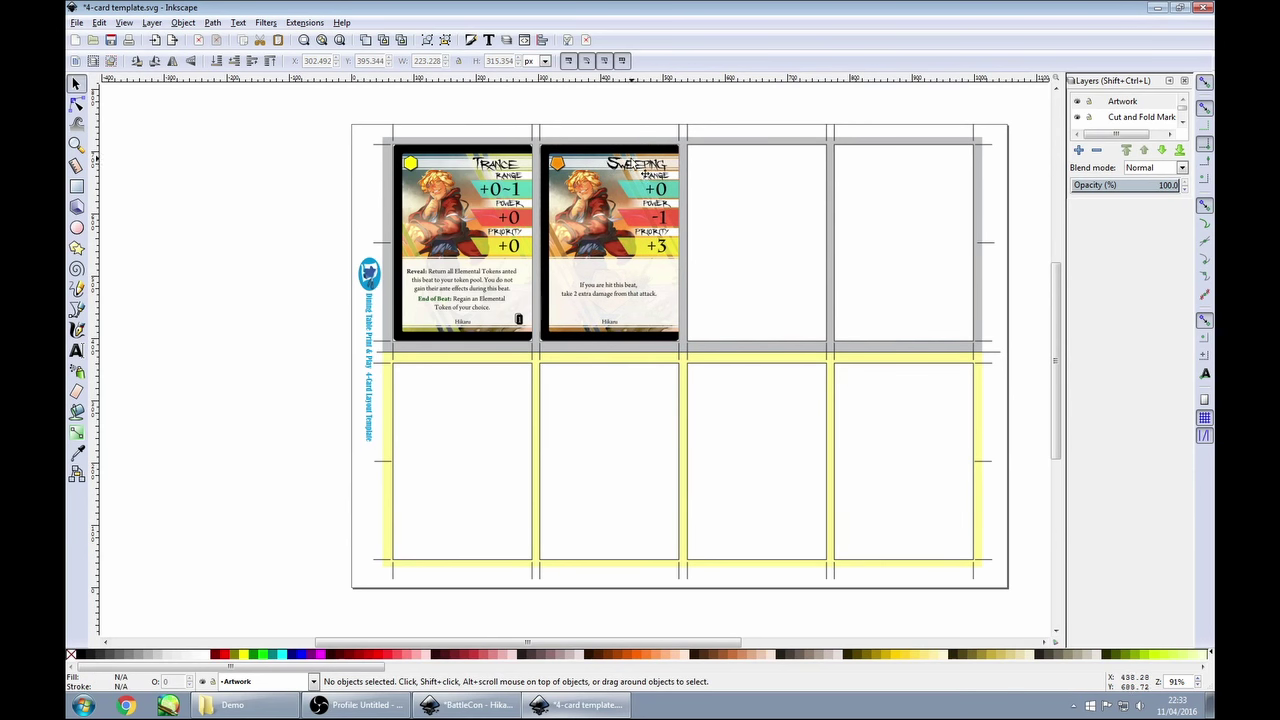
Fill the upper background path on the Background Colour Fill layer with the black sampled from the Sweeping card's border.
scroll(1133, 117, down, 1)
scroll(1133, 117, down, 1)
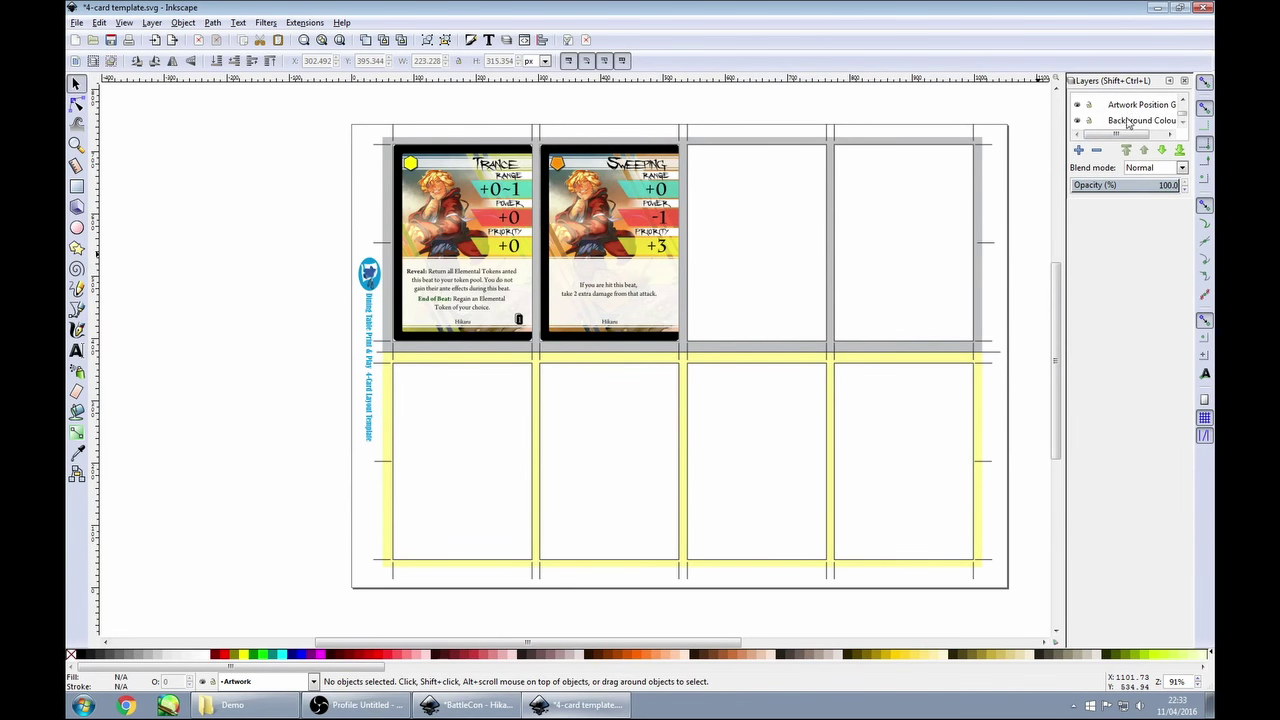
click(1133, 120)
key(Tab)
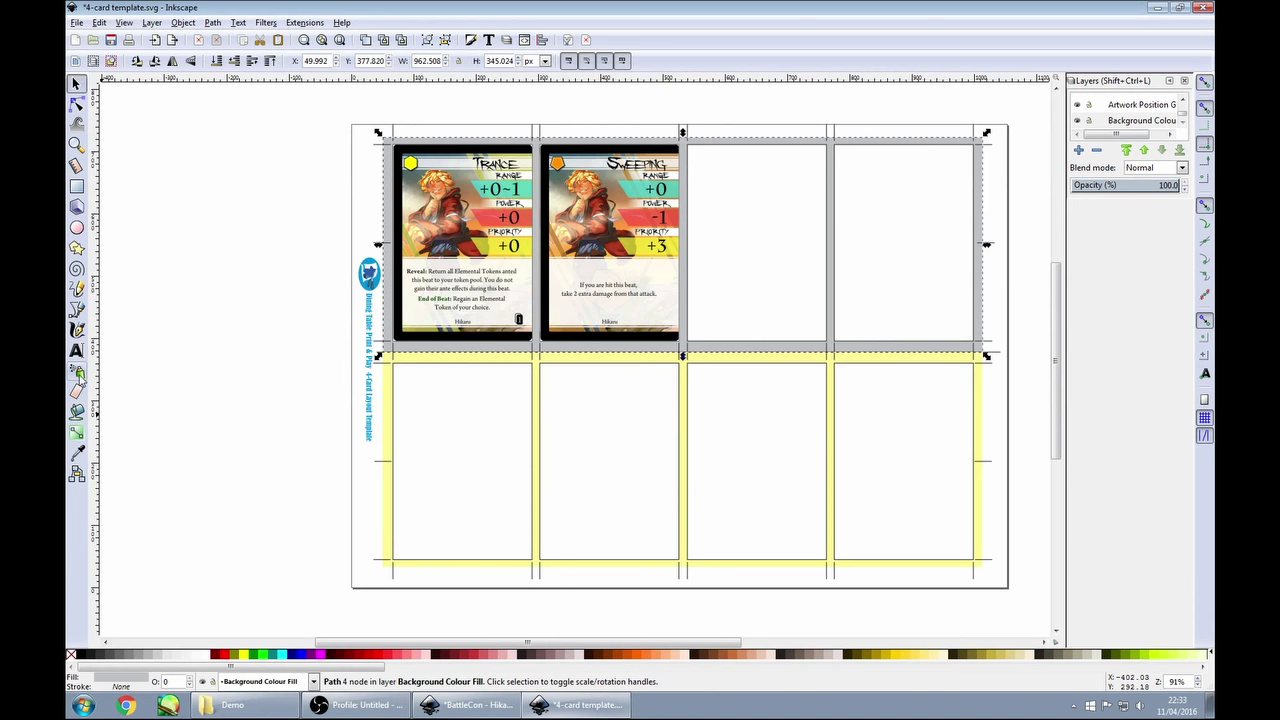
click(77, 451)
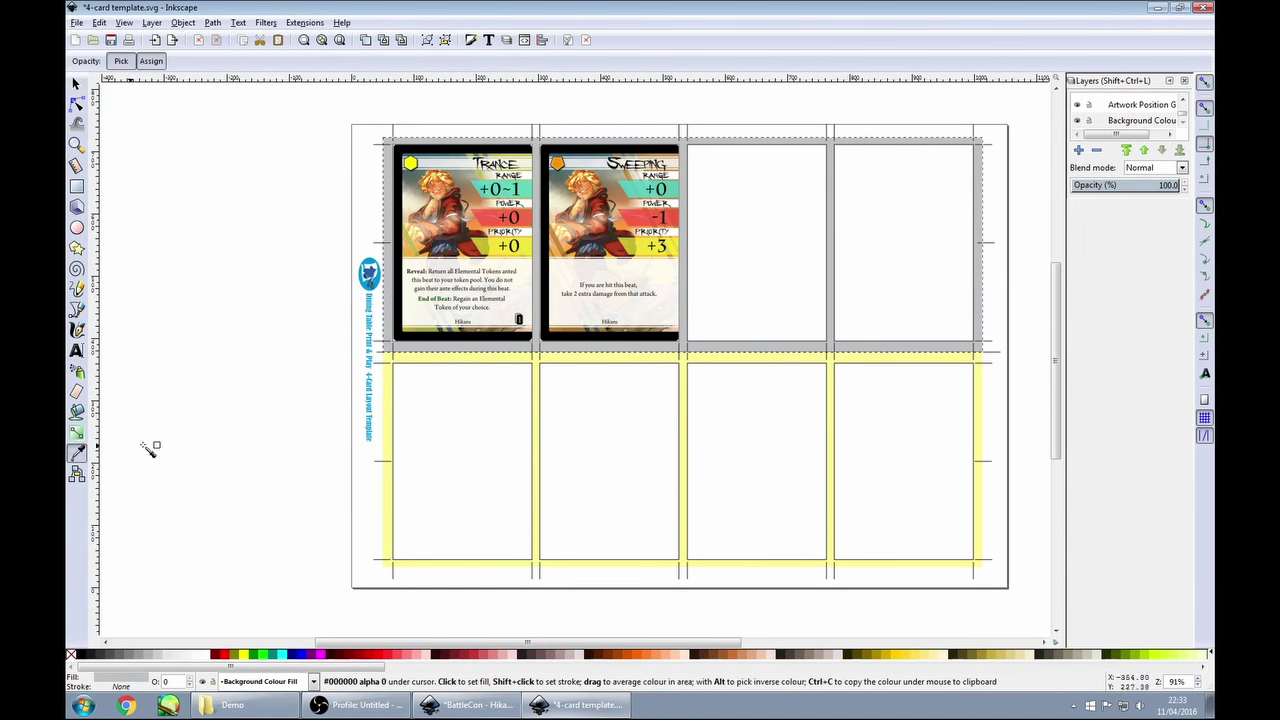
click(560, 340)
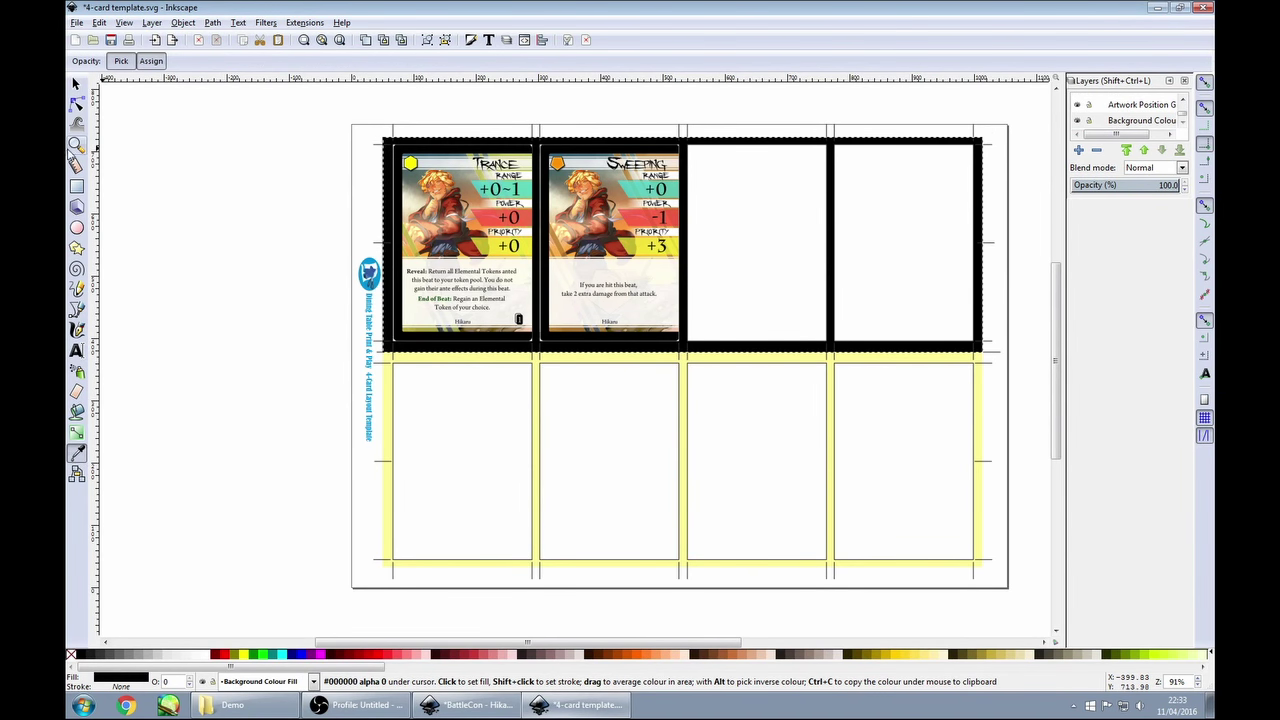
On the Artwork layer, cover the white card corners with black rectangles along the cards' top, left and bottom borders and between the two cards.
click(76, 145)
drag(378, 130, 567, 378)
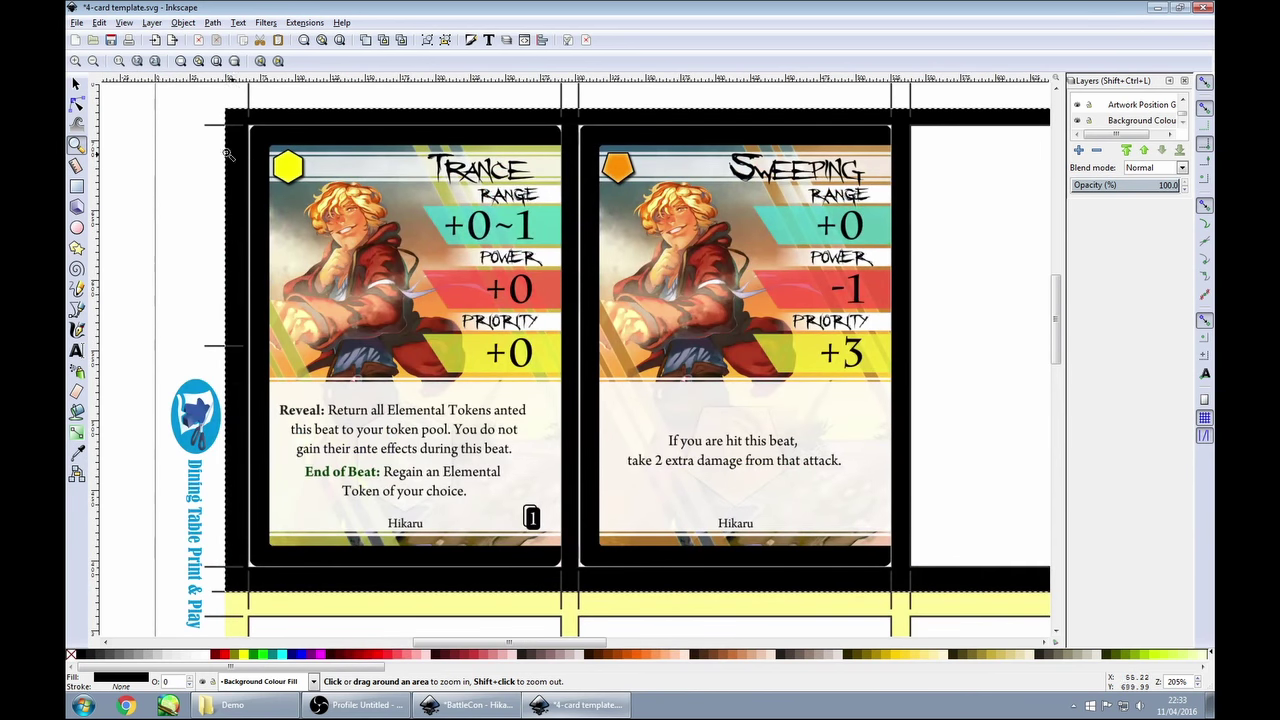
click(76, 186)
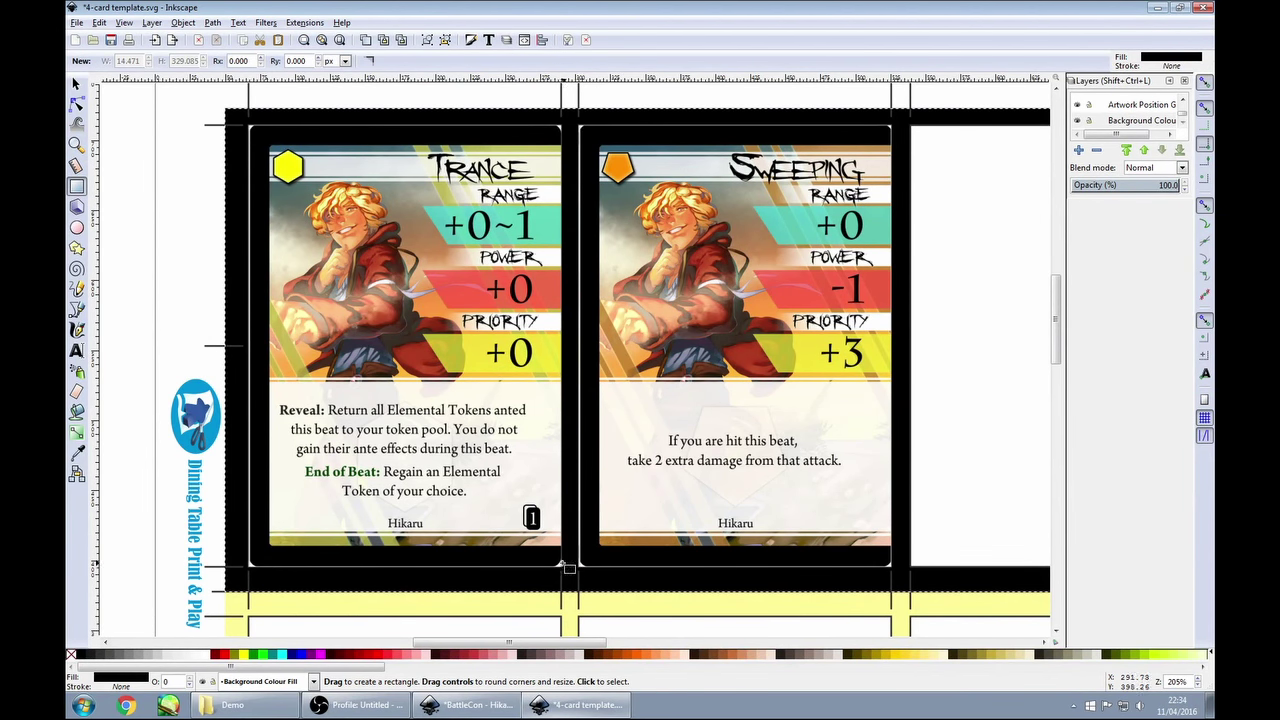
click(250, 126)
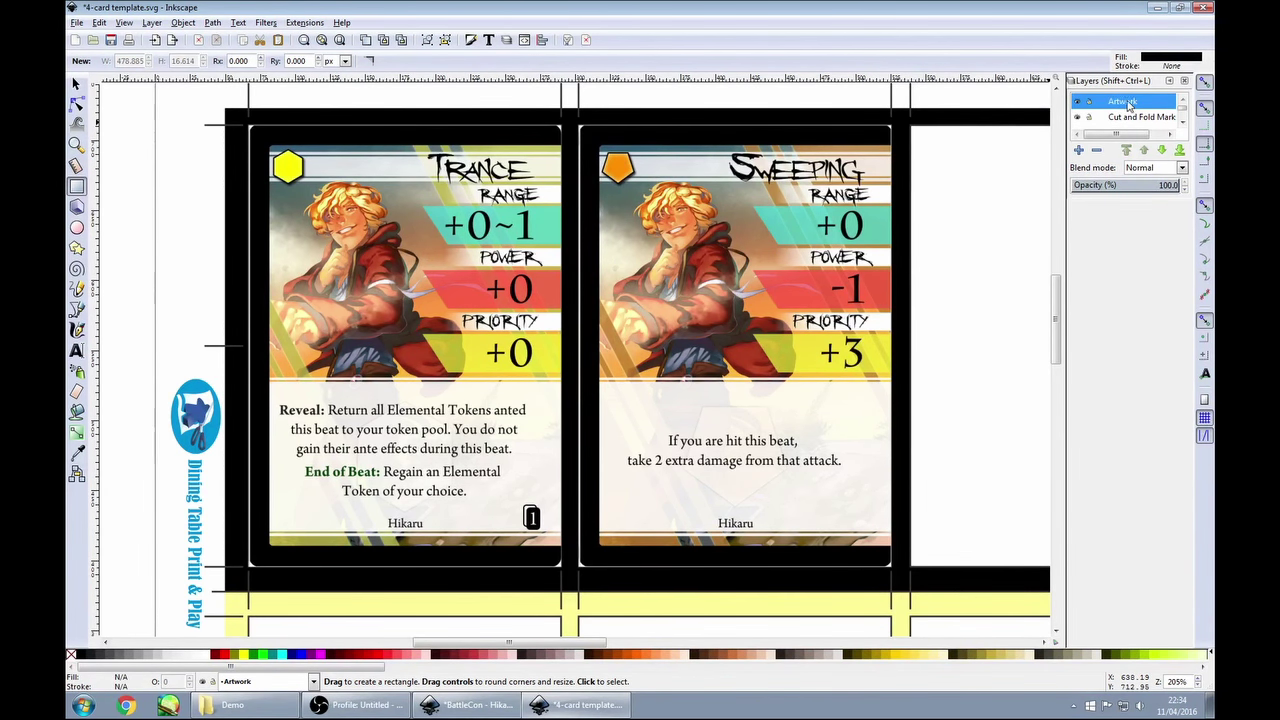
drag(235, 119, 897, 145)
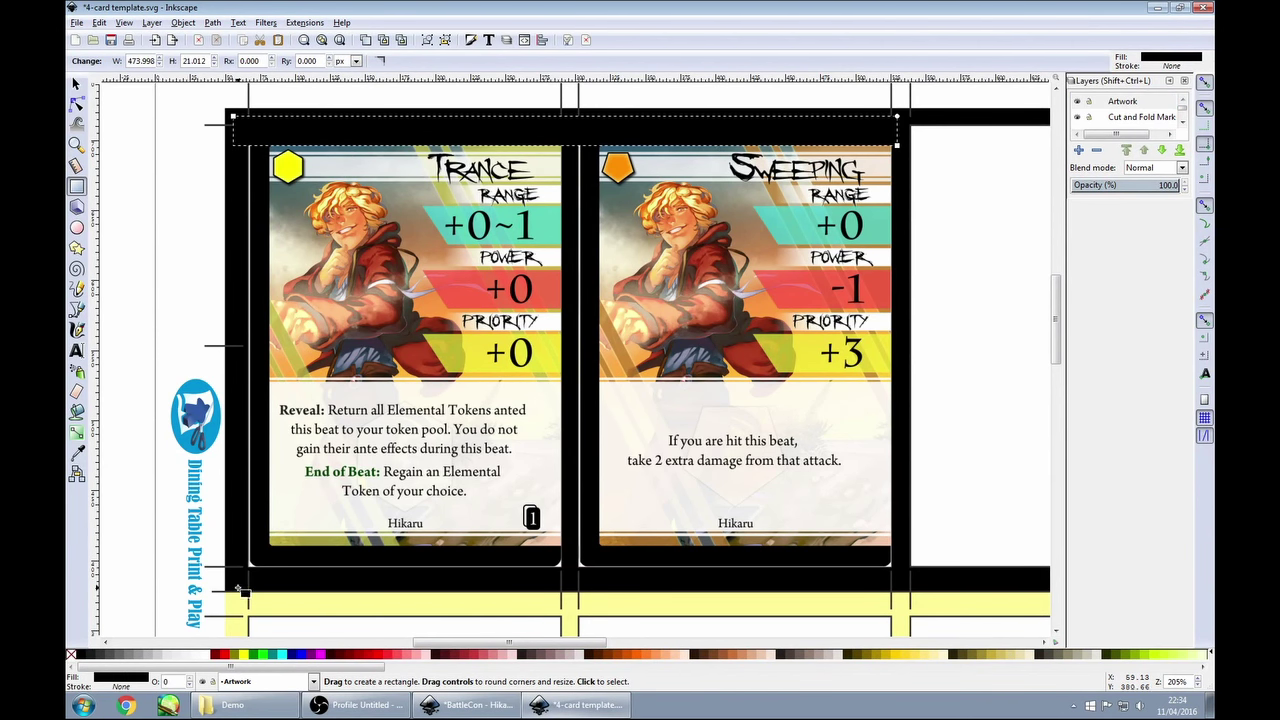
drag(238, 583, 256, 141)
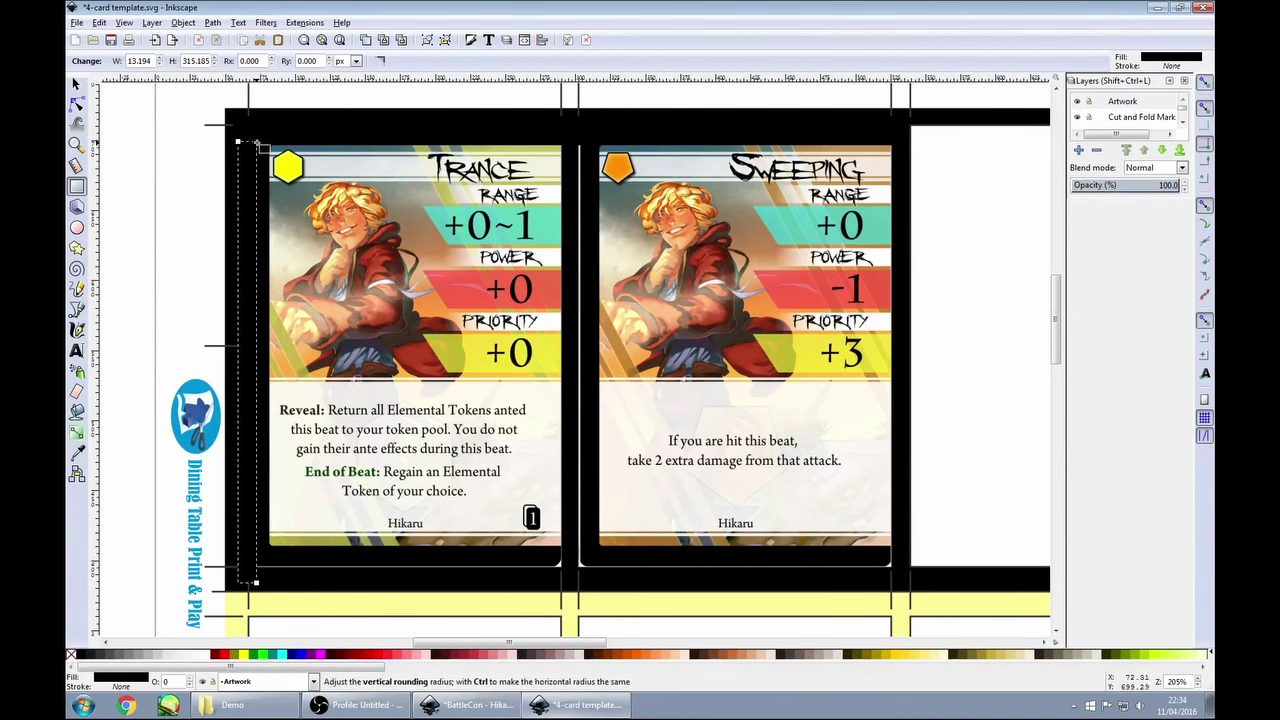
drag(231, 584, 903, 550)
drag(569, 131, 590, 559)
click(76, 84)
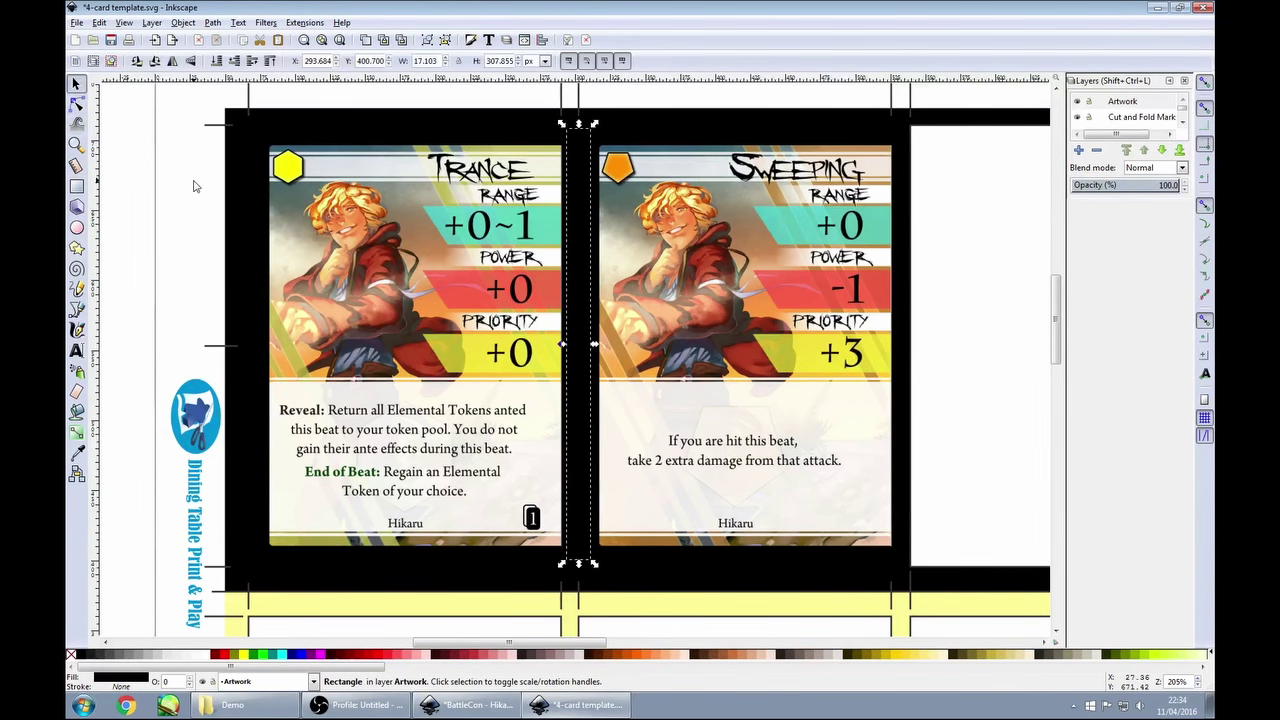
click(213, 275)
click(76, 144)
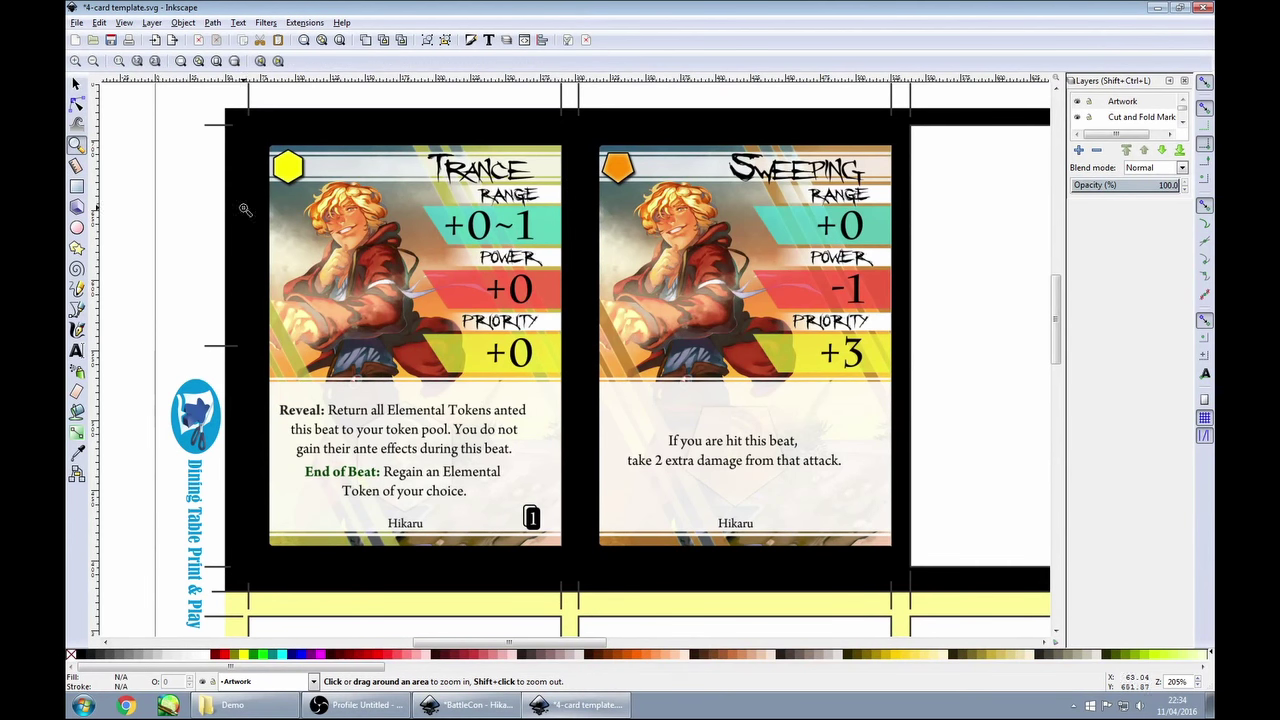
shift+click(618, 393)
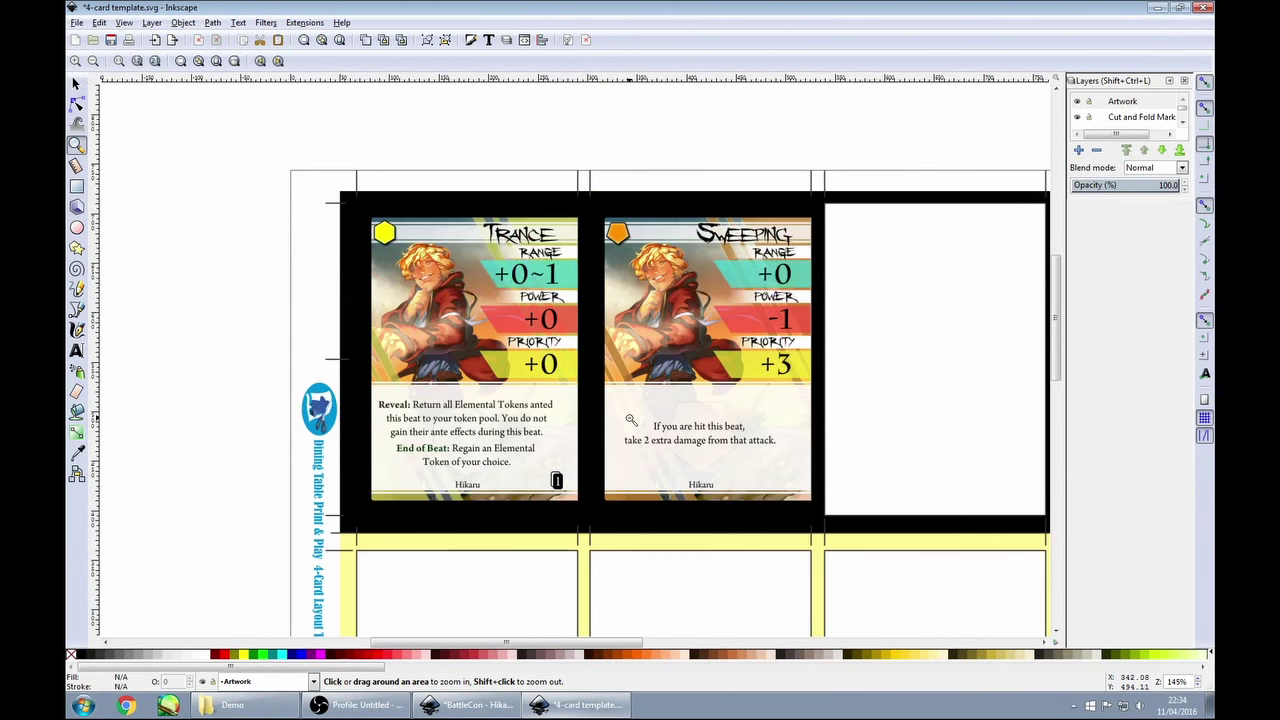
shift+click(618, 393)
shift+click(618, 393)
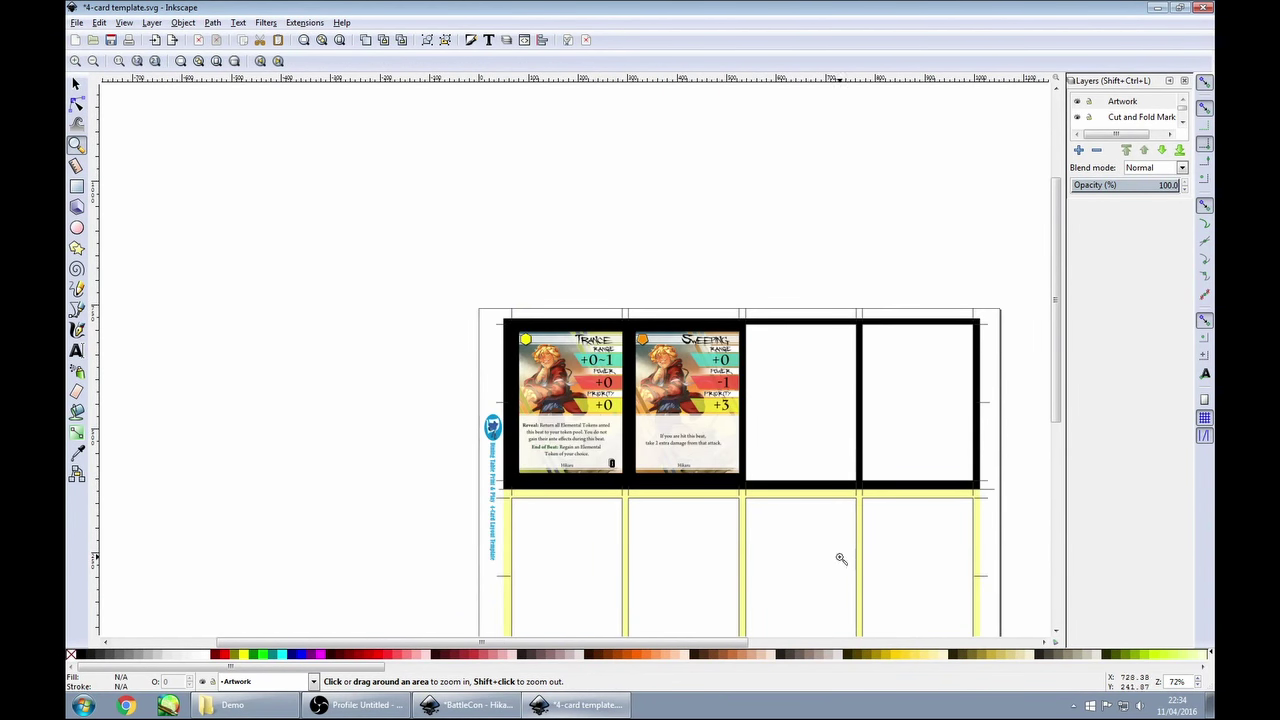
drag(807, 527, 711, 416)
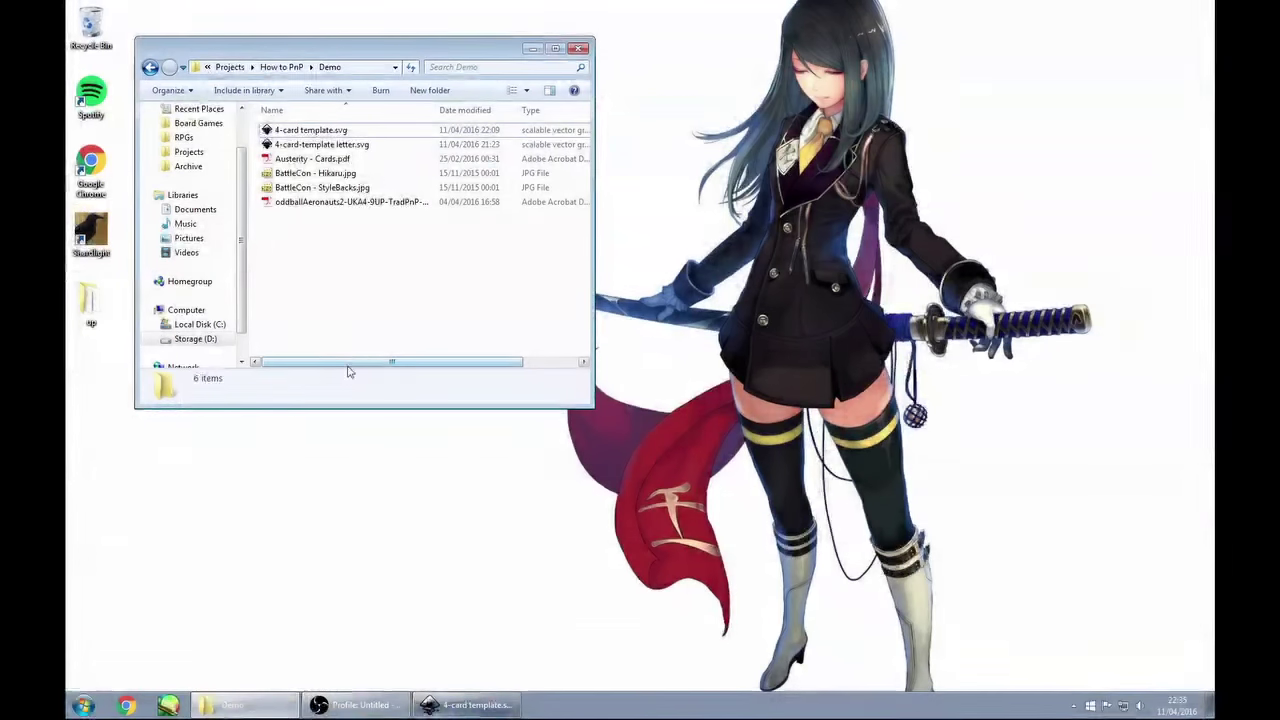
From the blank 4-card template.svg, open Austerity - Cards.pdf with the default PDF import settings and maximize its window.
click(505, 708)
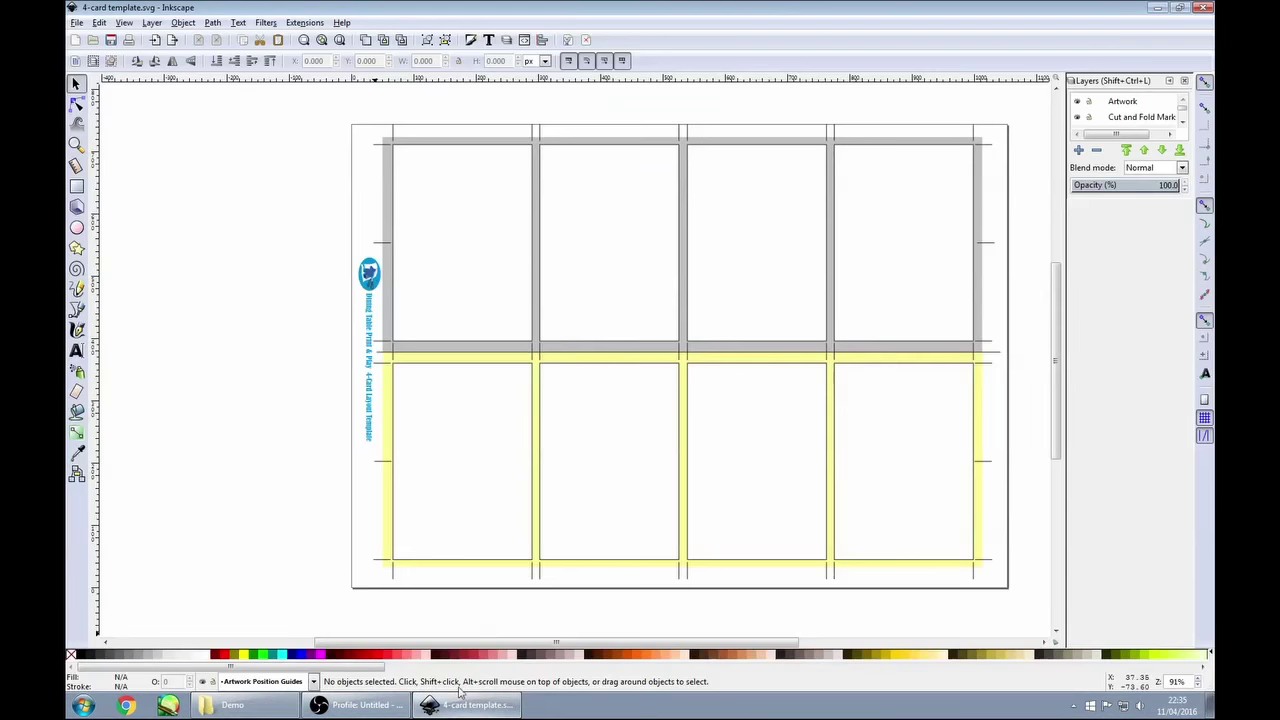
click(92, 40)
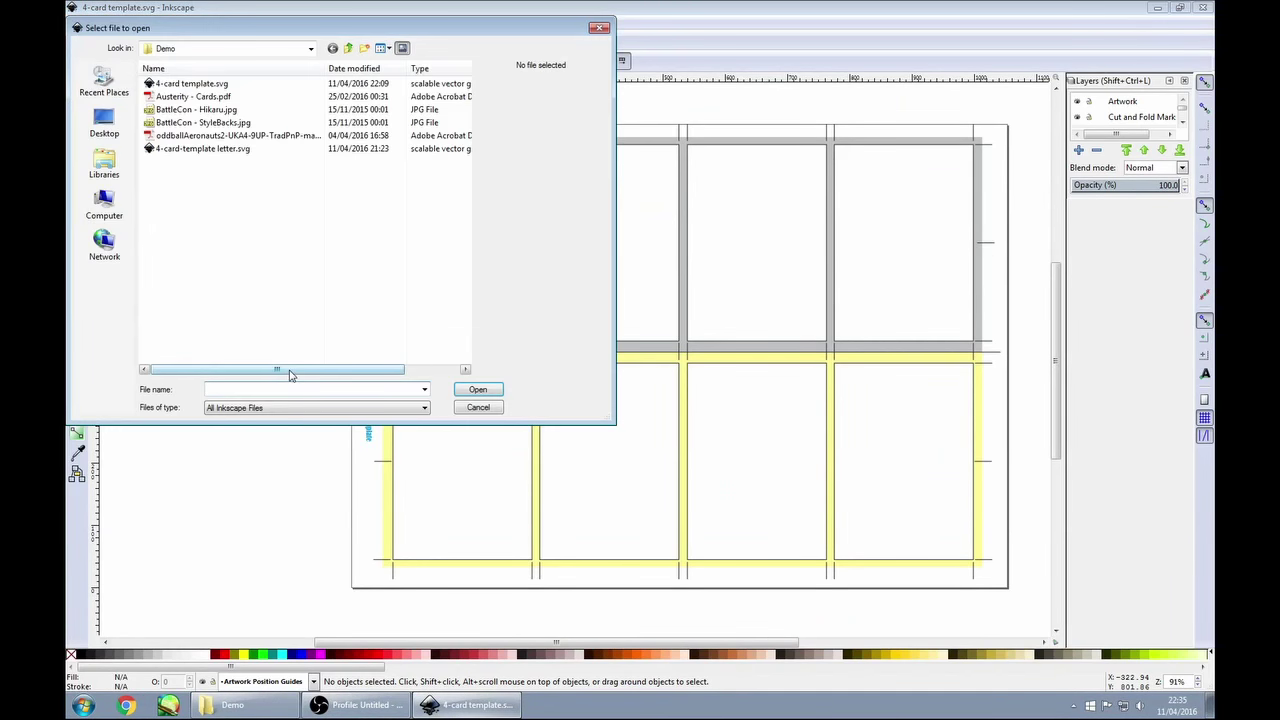
drag(274, 28, 331, 53)
click(250, 122)
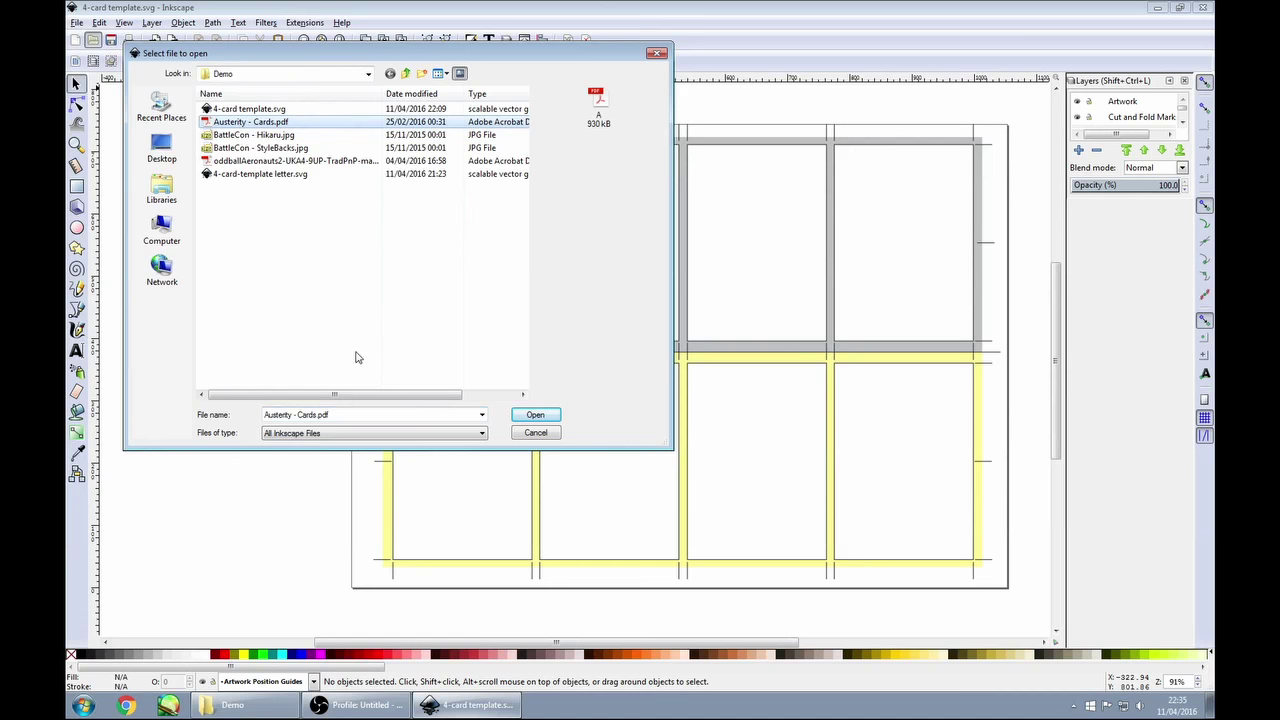
click(536, 415)
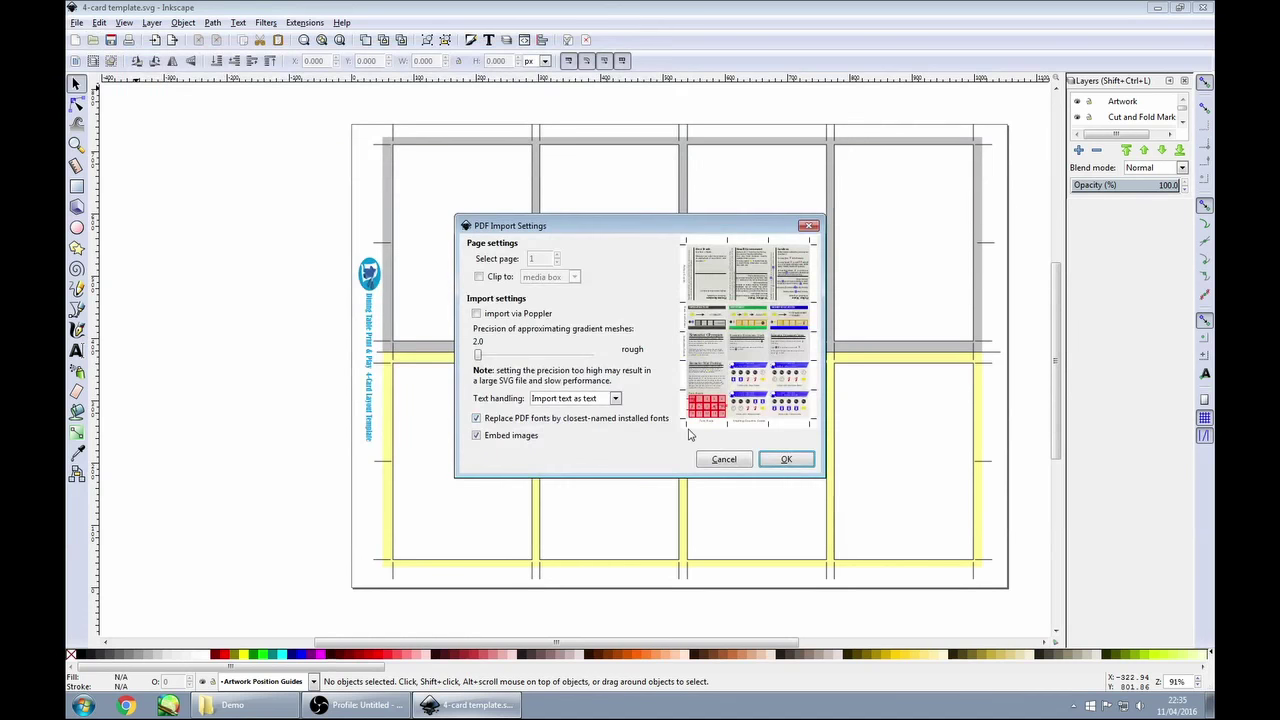
click(784, 460)
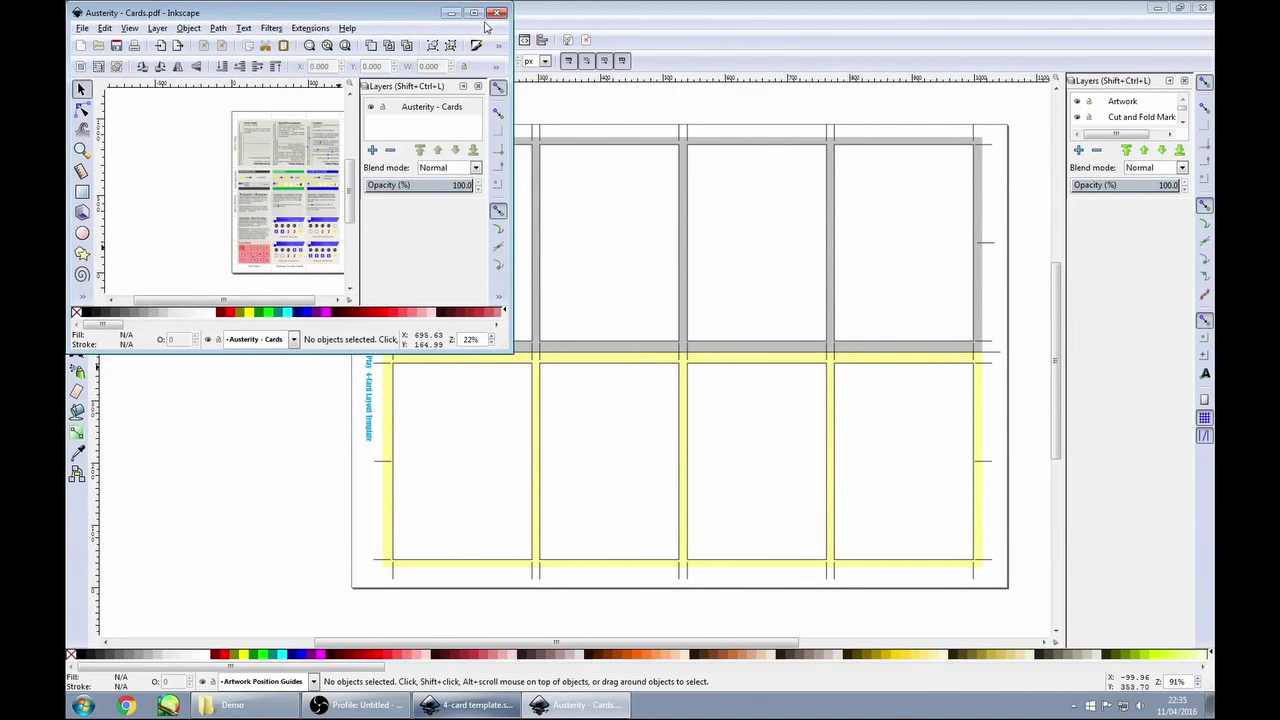
click(474, 13)
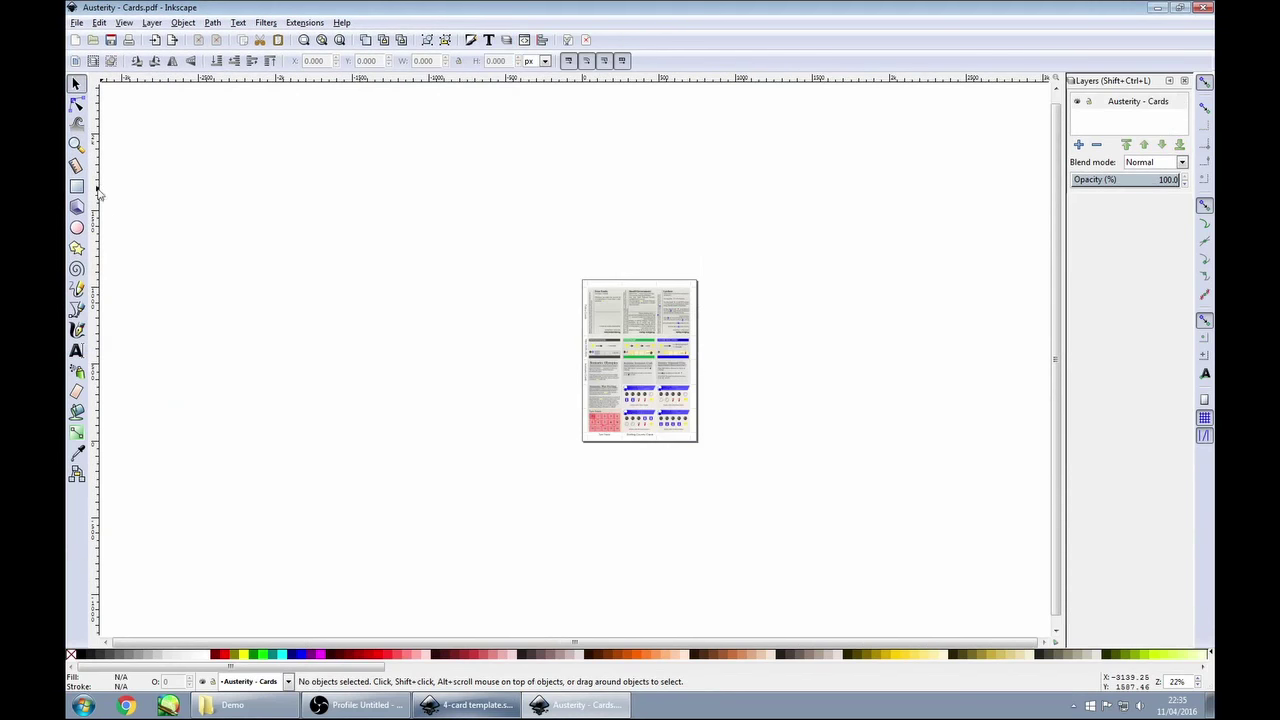
Move the grey background group behind the Policy Cards up and left, to about X -174, Y 766 px.
drag(548, 250, 745, 479)
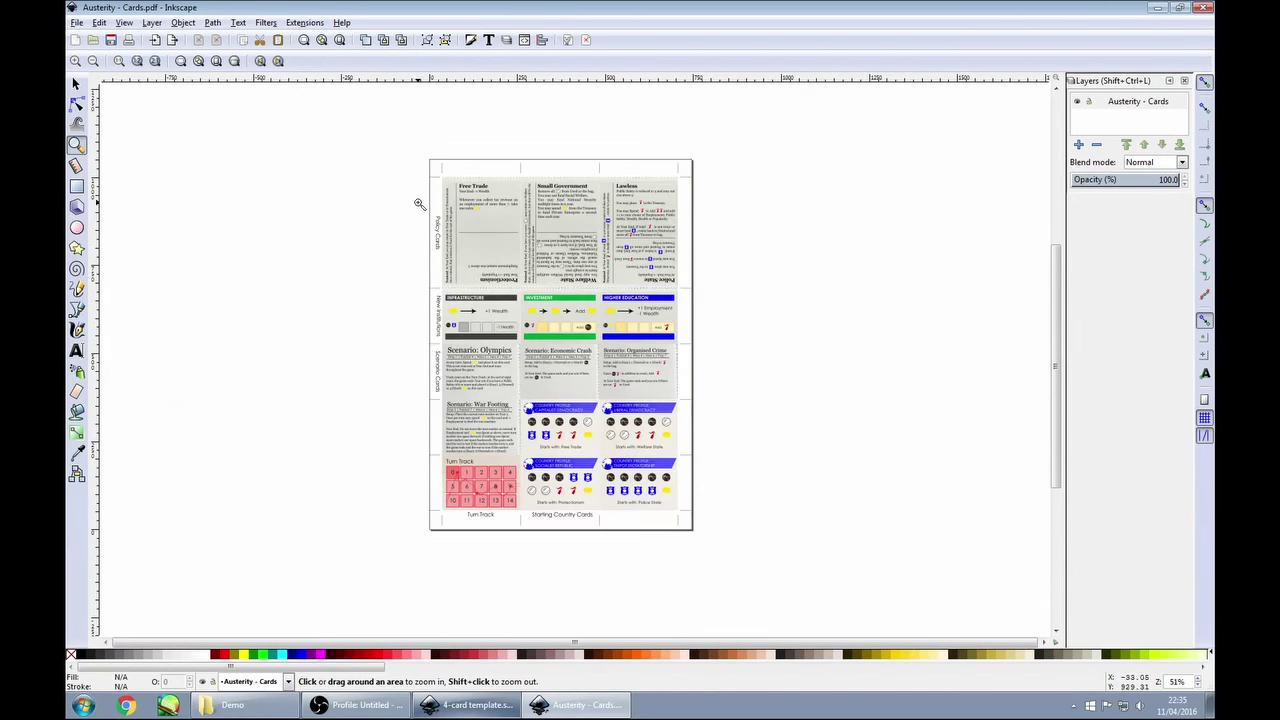
drag(400, 136, 592, 340)
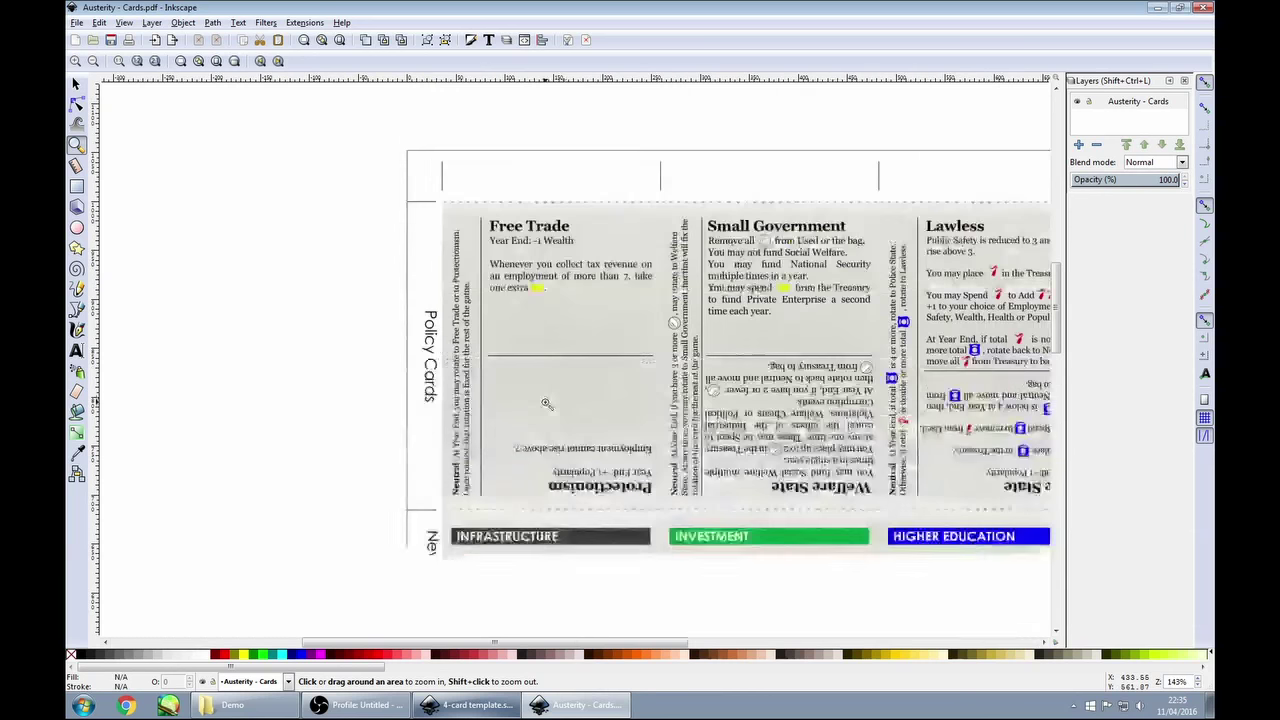
click(76, 84)
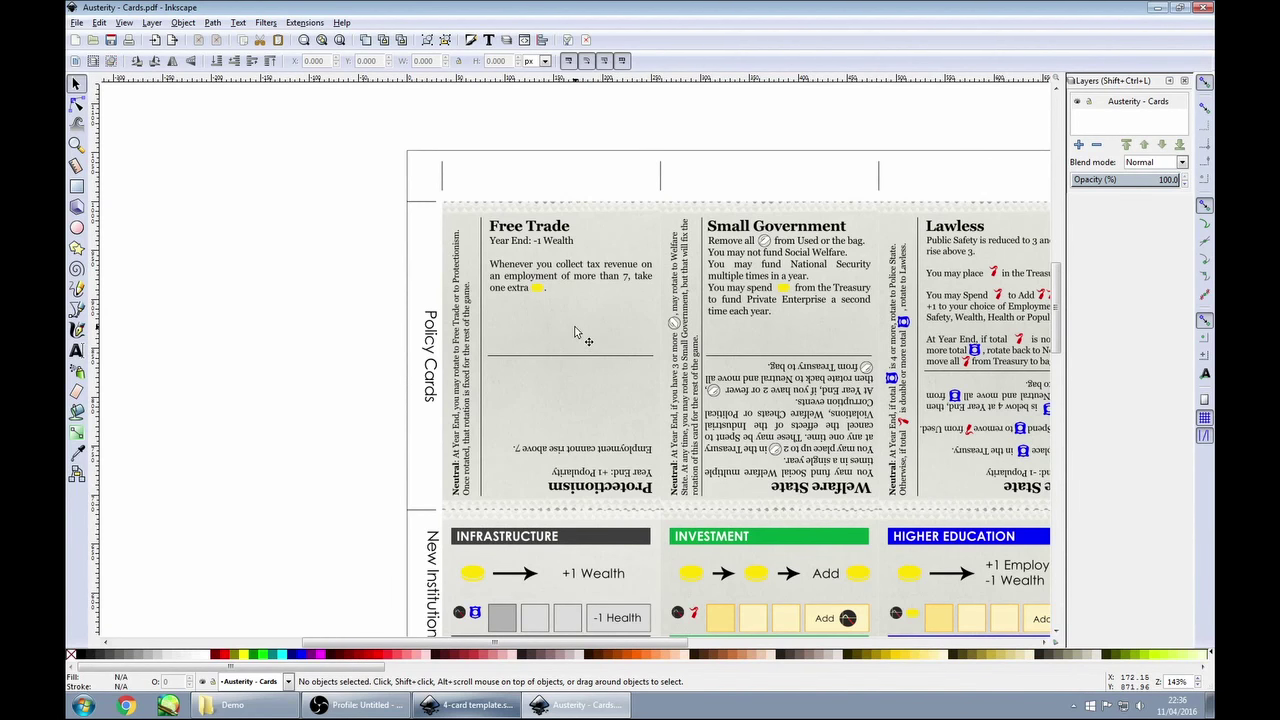
drag(575, 333, 366, 246)
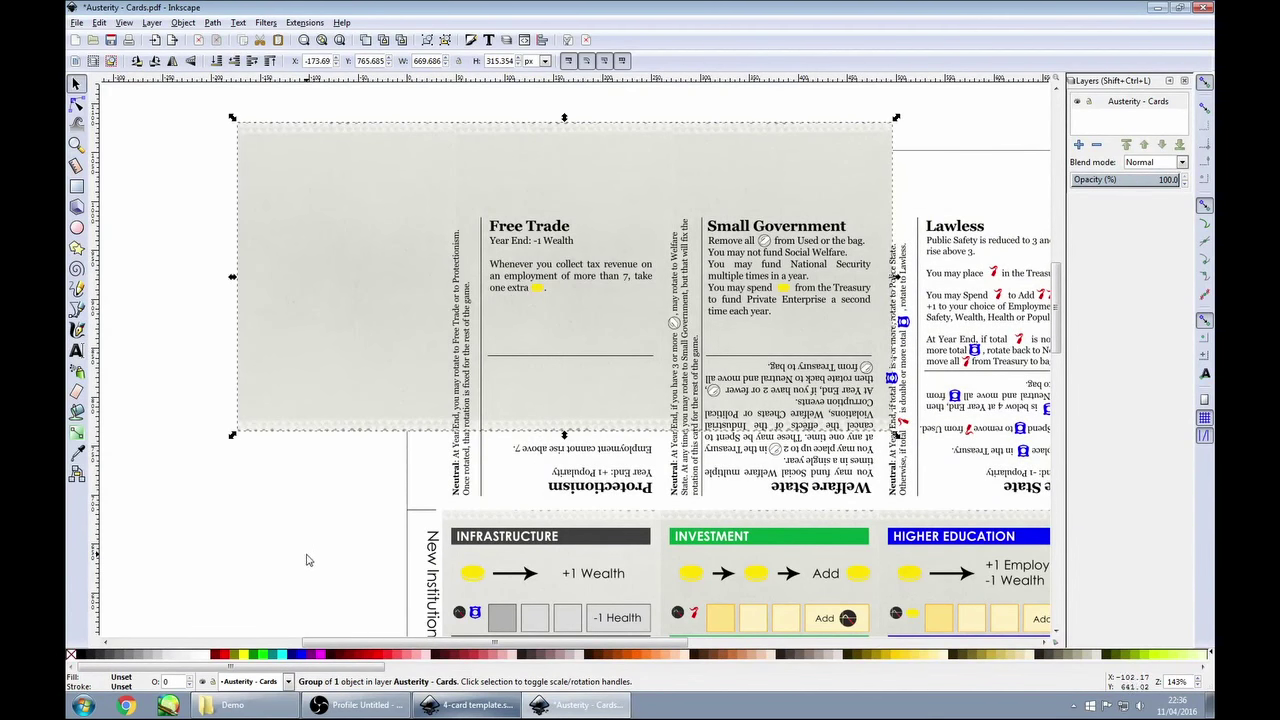
Undo the grey background's move, try moving the Policy Cards text group down and left, and undo that move too.
key(ctrl+z)
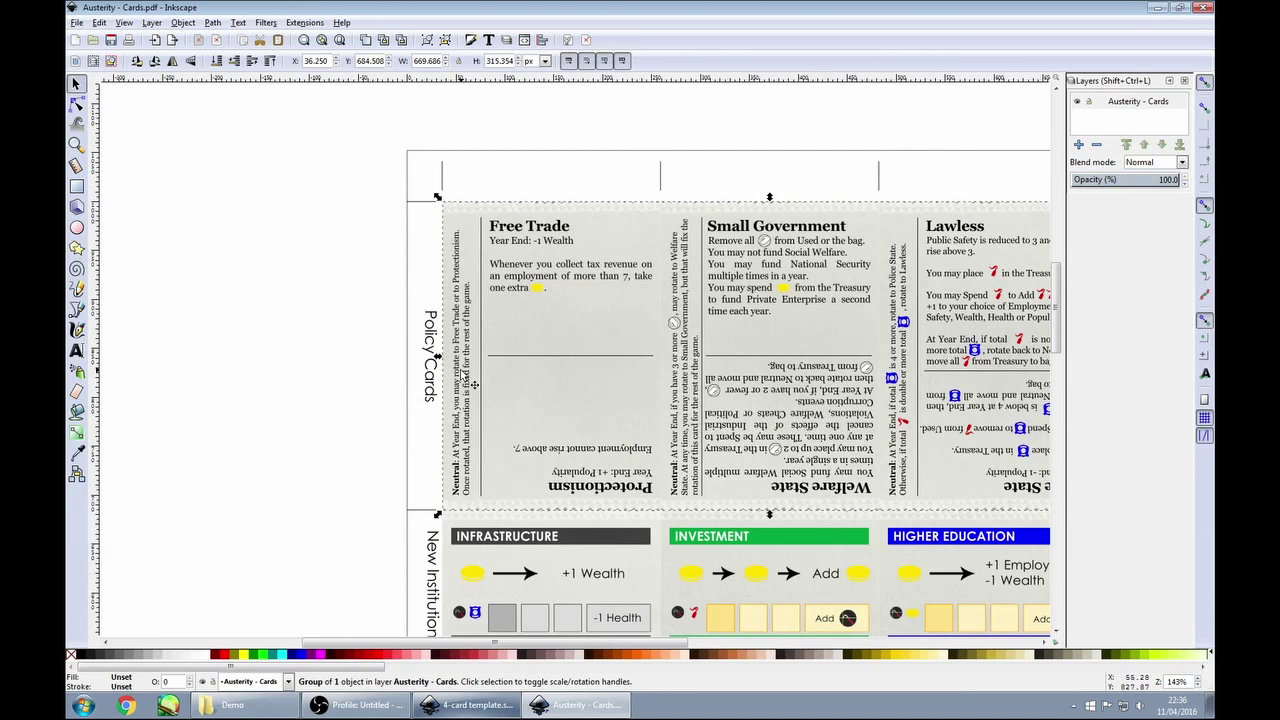
drag(500, 242, 307, 307)
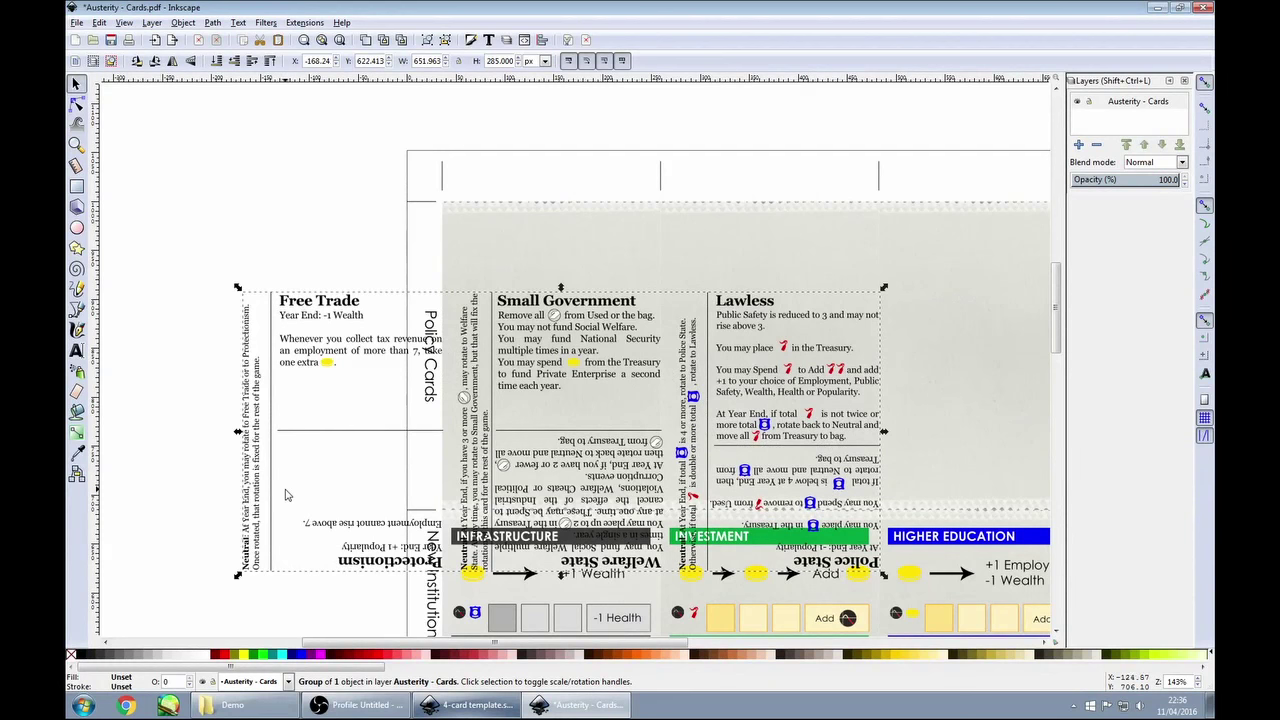
key(ctrl+z)
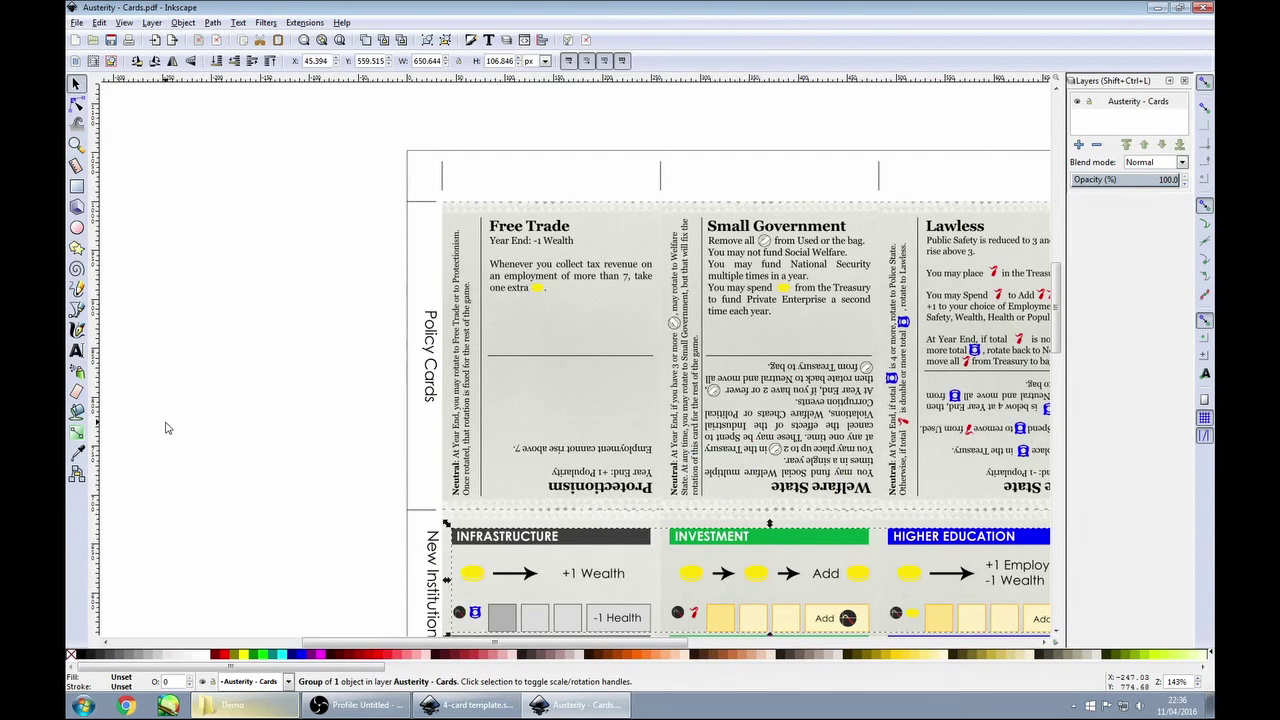
click(277, 402)
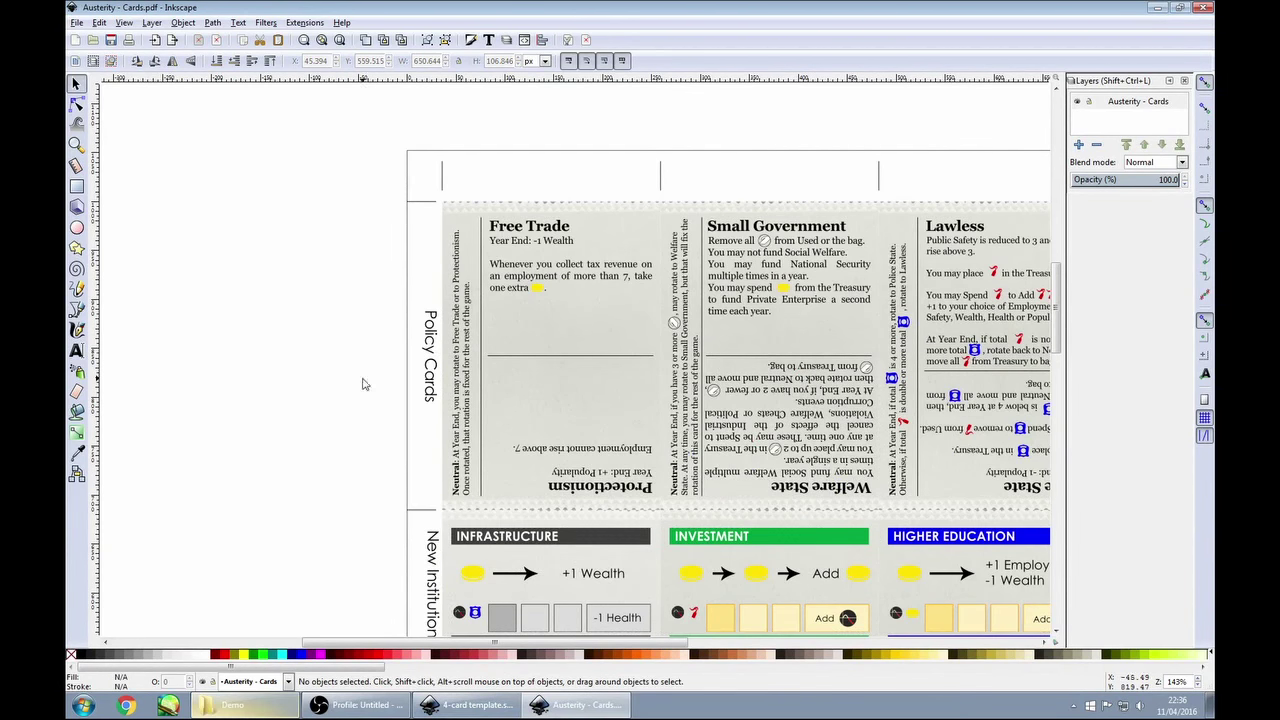
Try selecting all objects on the card sheet, in the current layer and across all layers, and clear the selection.
click(77, 146)
click(761, 448)
shift+click(749, 481)
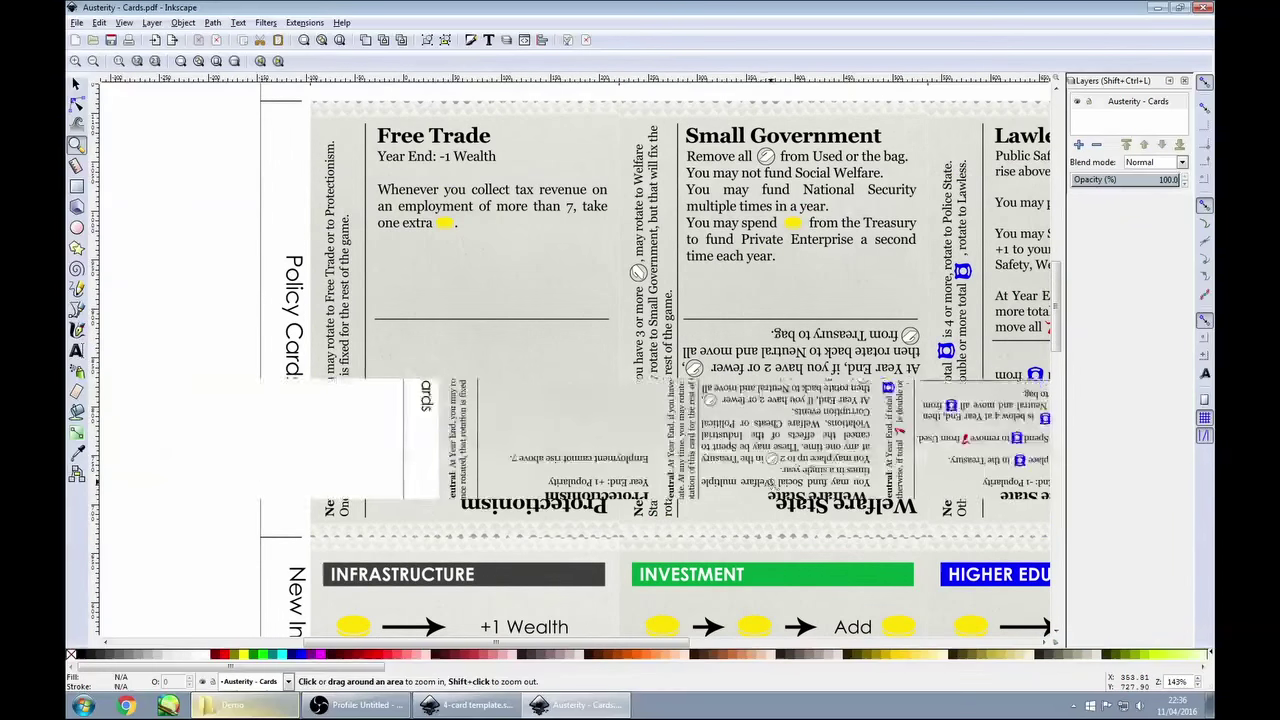
shift+click(516, 331)
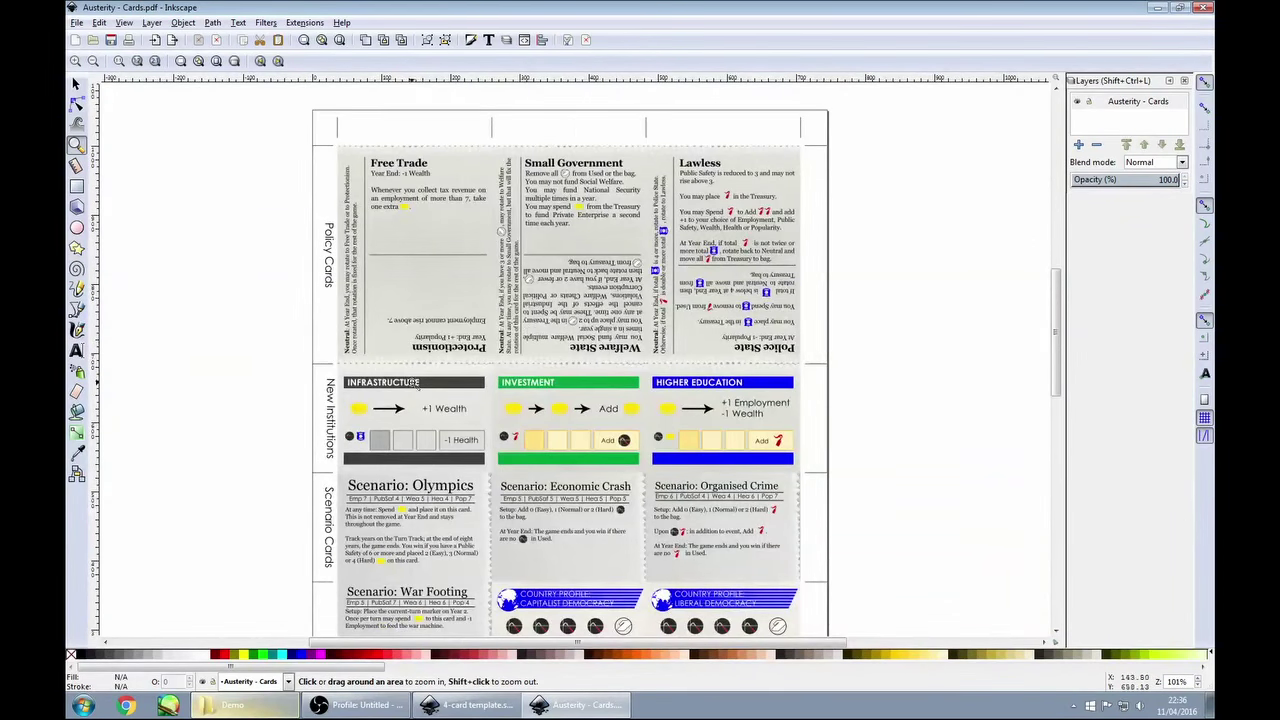
shift+click(540, 418)
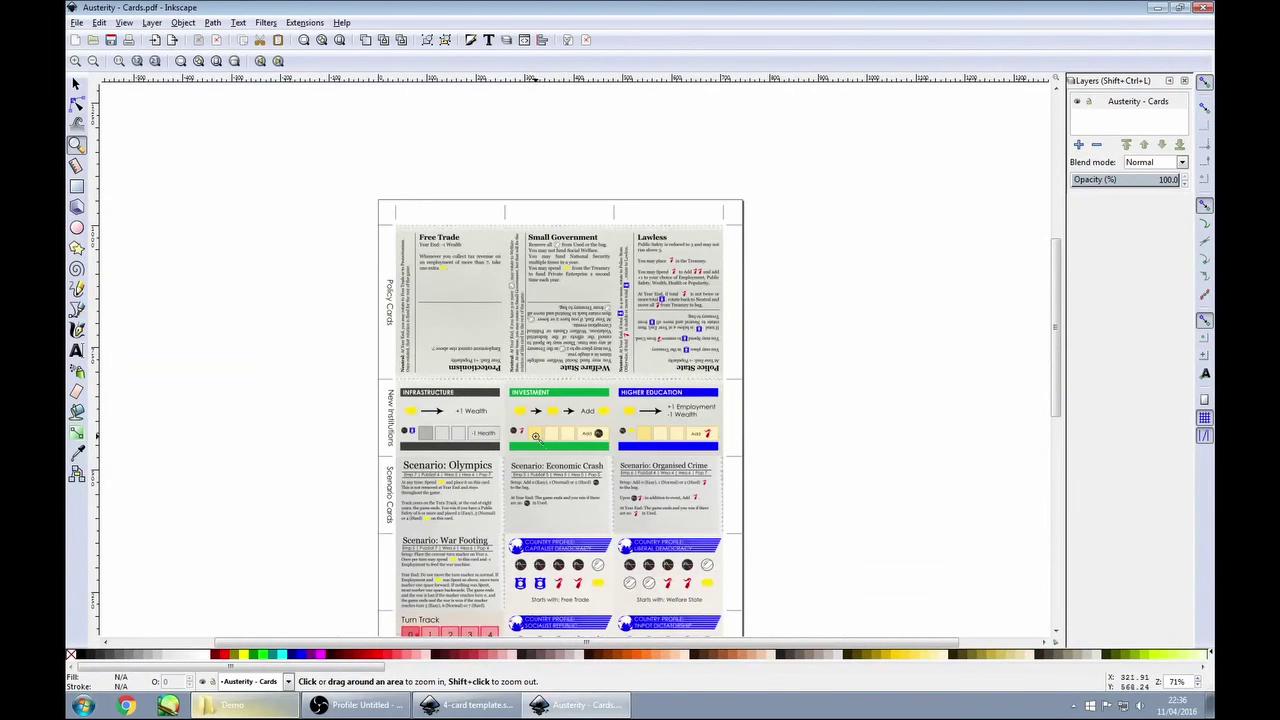
key(space)
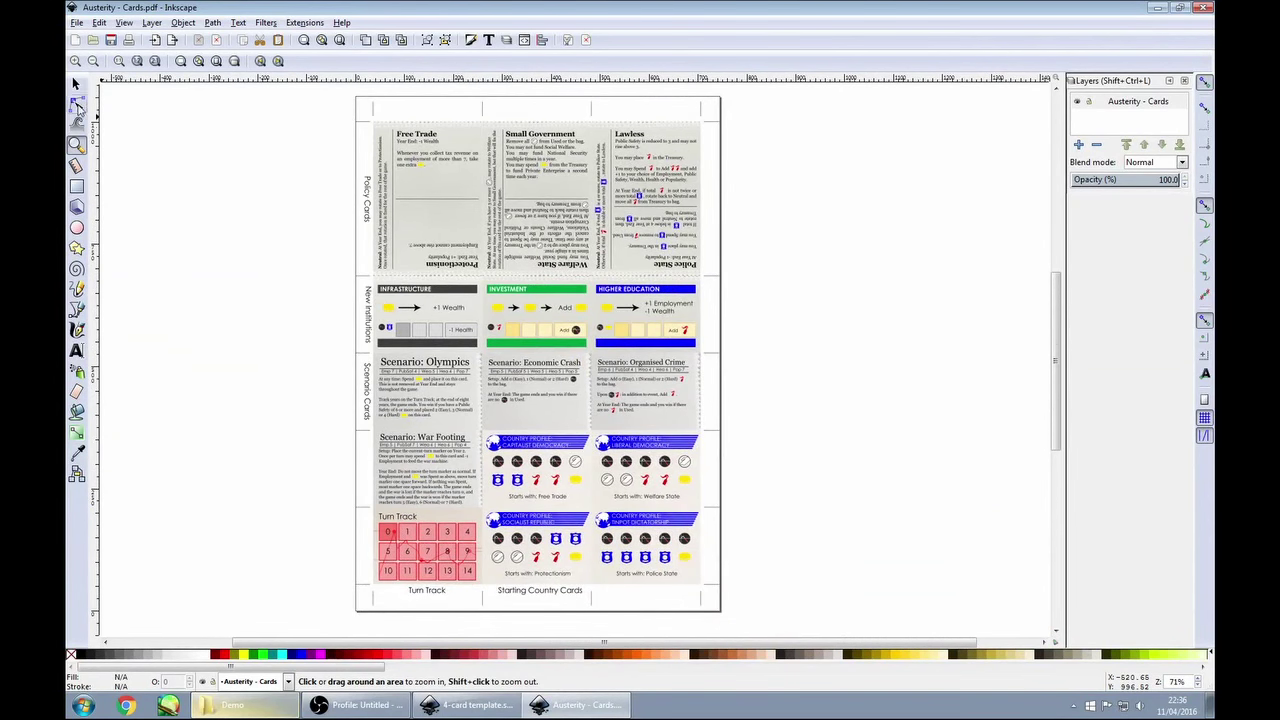
key(space)
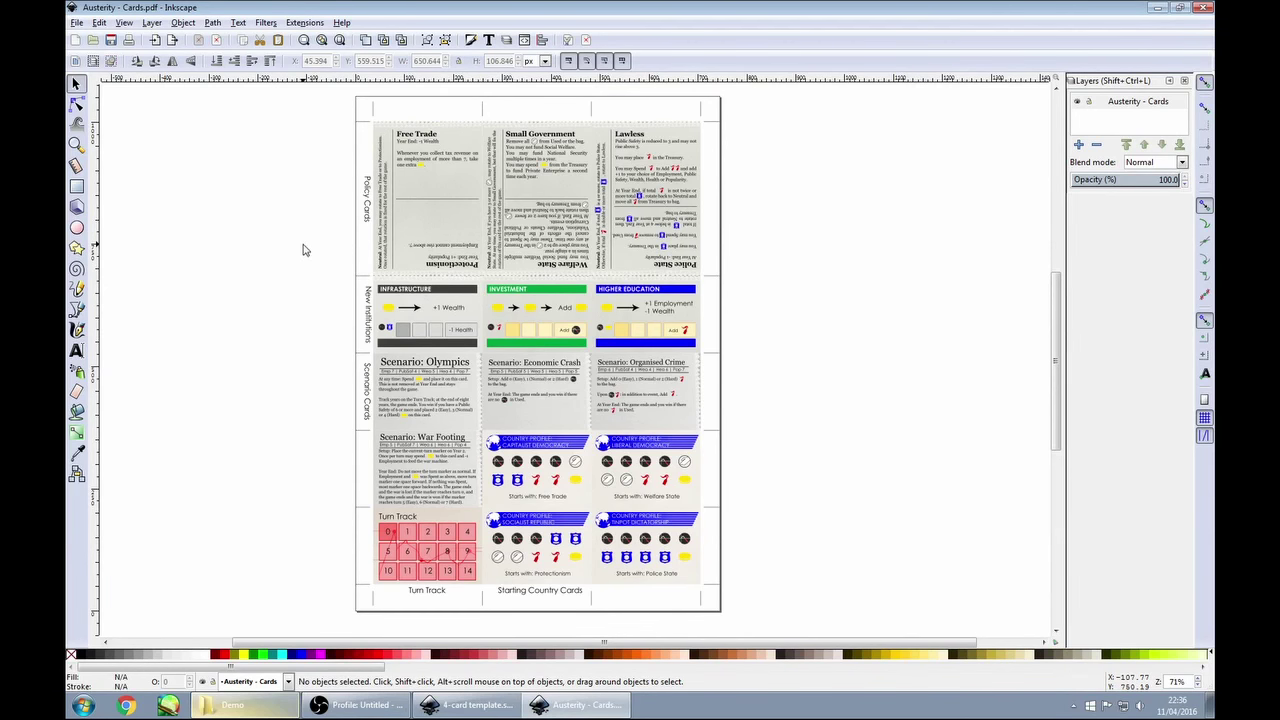
key(ctrl+a)
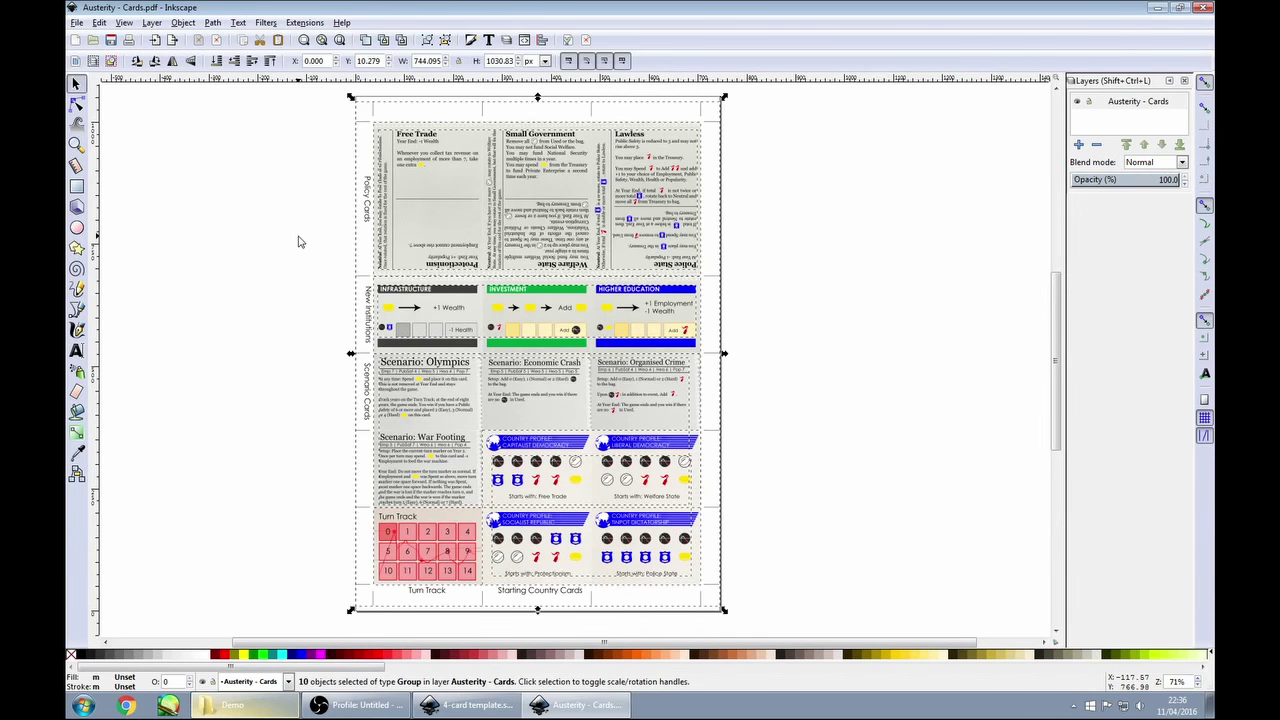
click(308, 303)
click(99, 22)
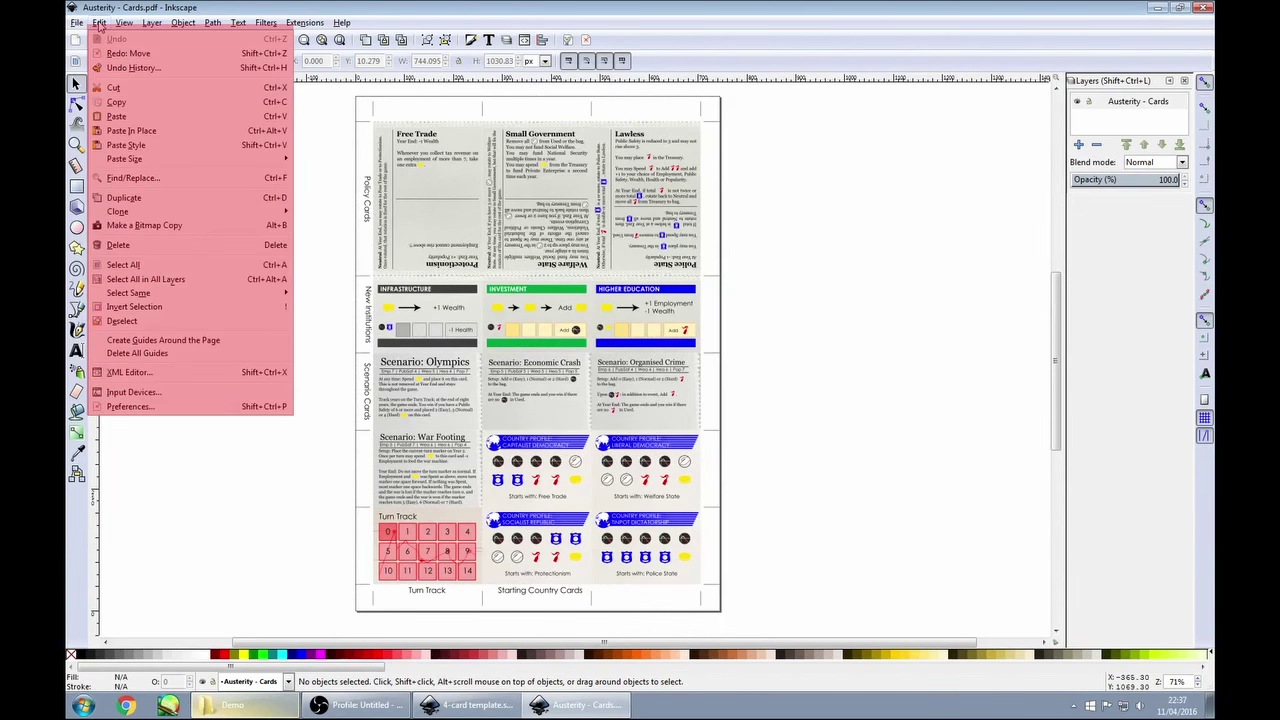
click(126, 283)
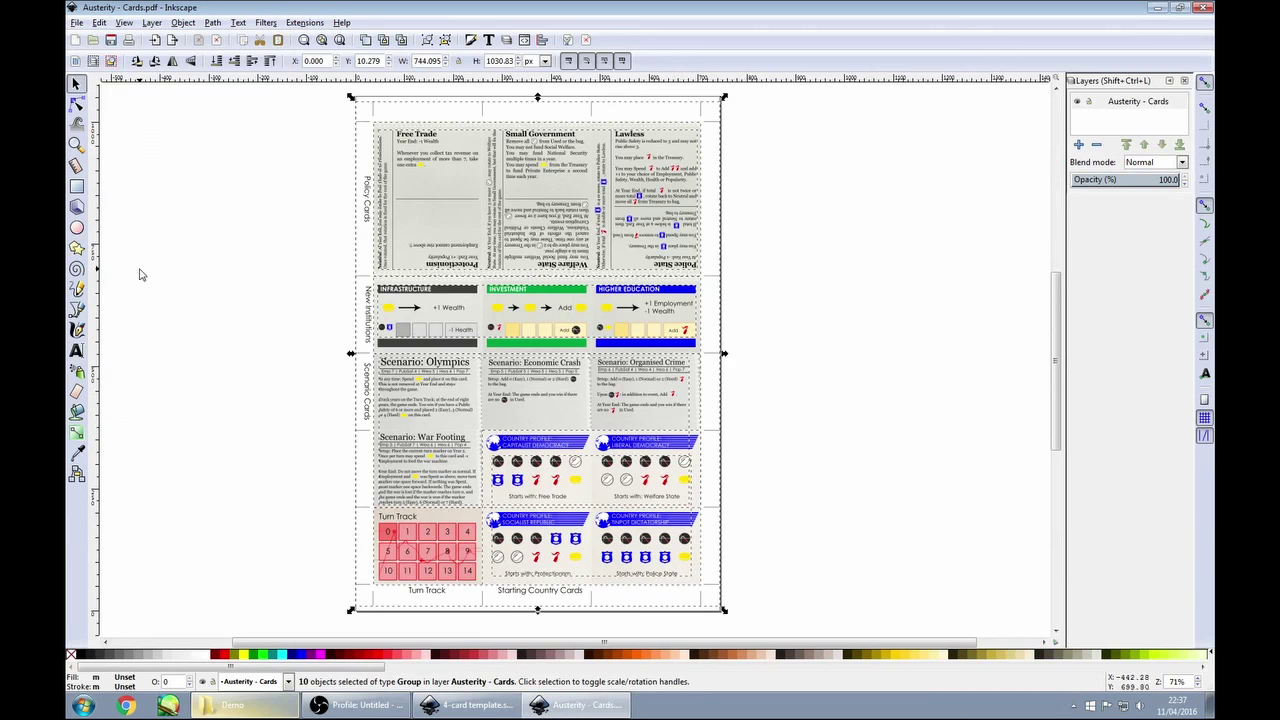
key(Escape)
Select everything on the page with a selection box around the whole card sheet and group it.
click(75, 84)
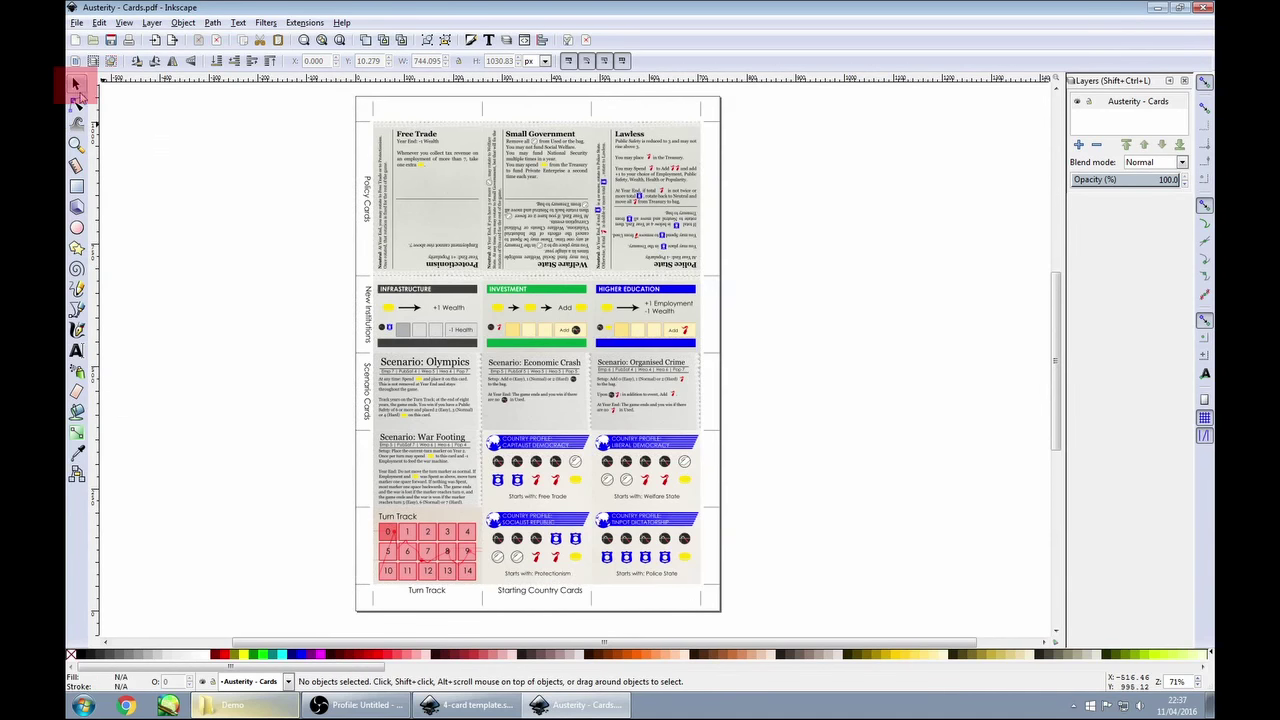
drag(333, 88, 741, 627)
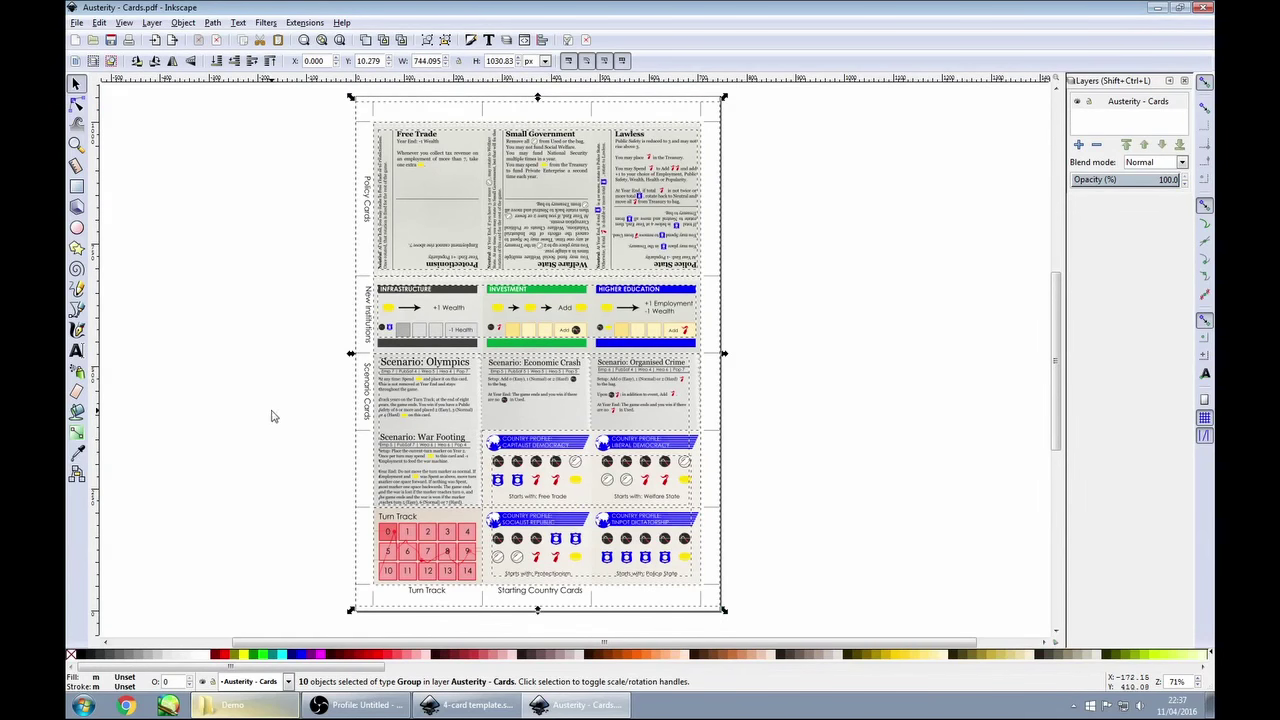
right_click(443, 232)
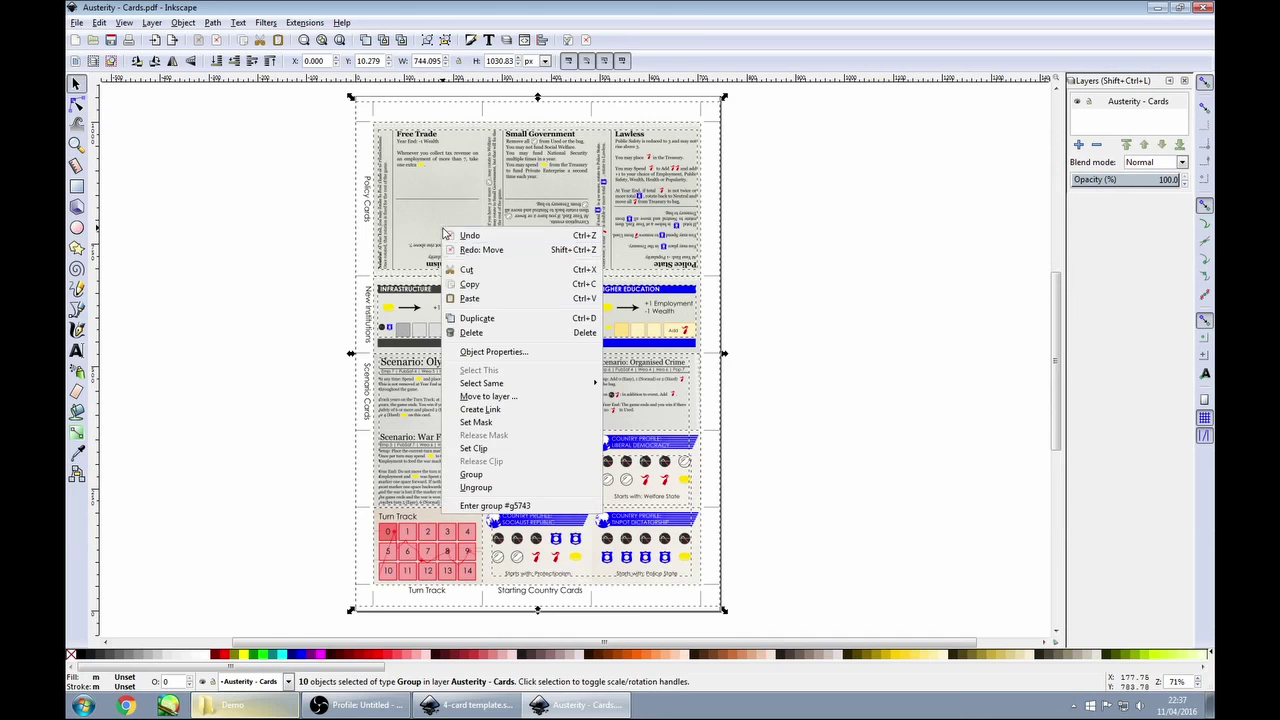
click(493, 477)
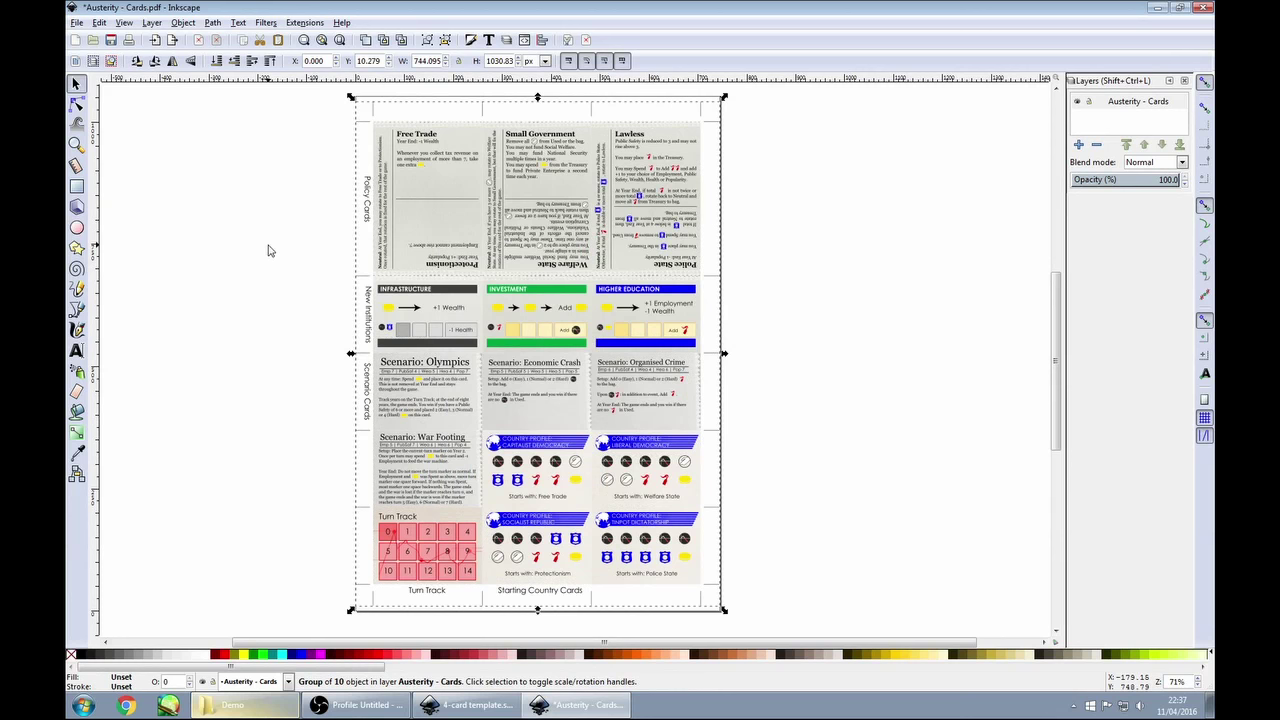
Try moving the grouped card sheet as a single object, and undo the move.
click(282, 310)
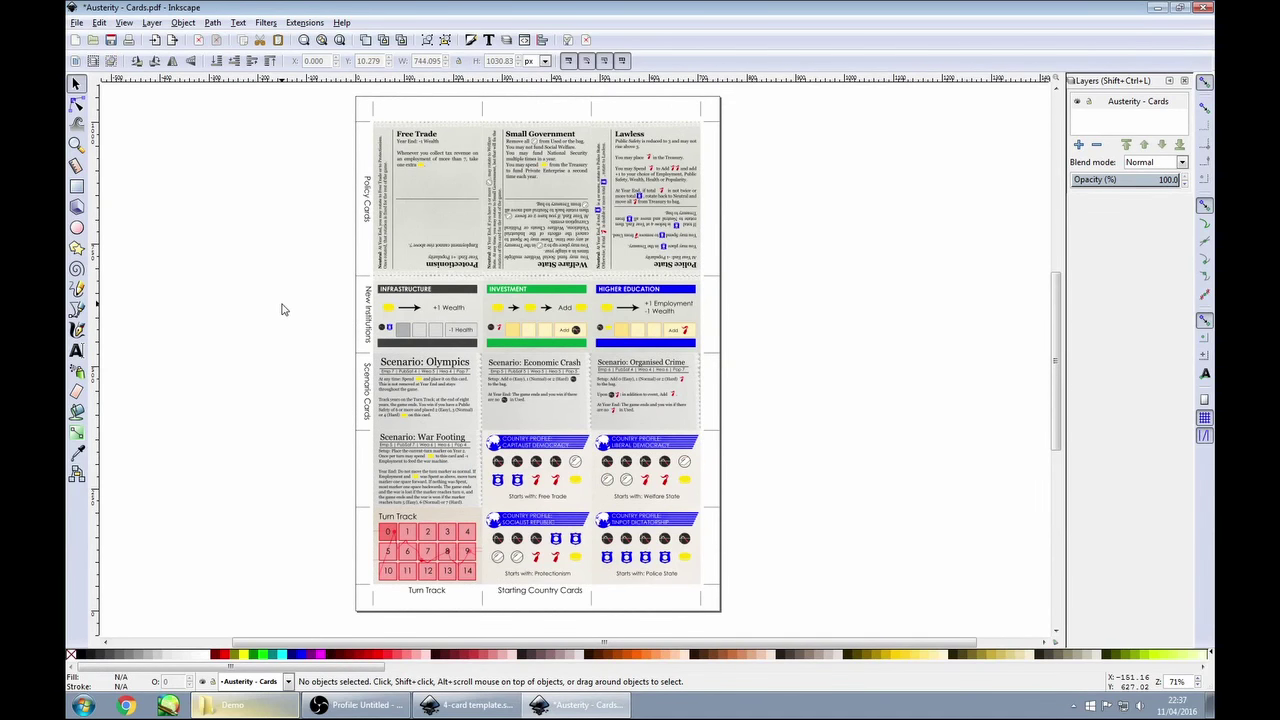
click(437, 216)
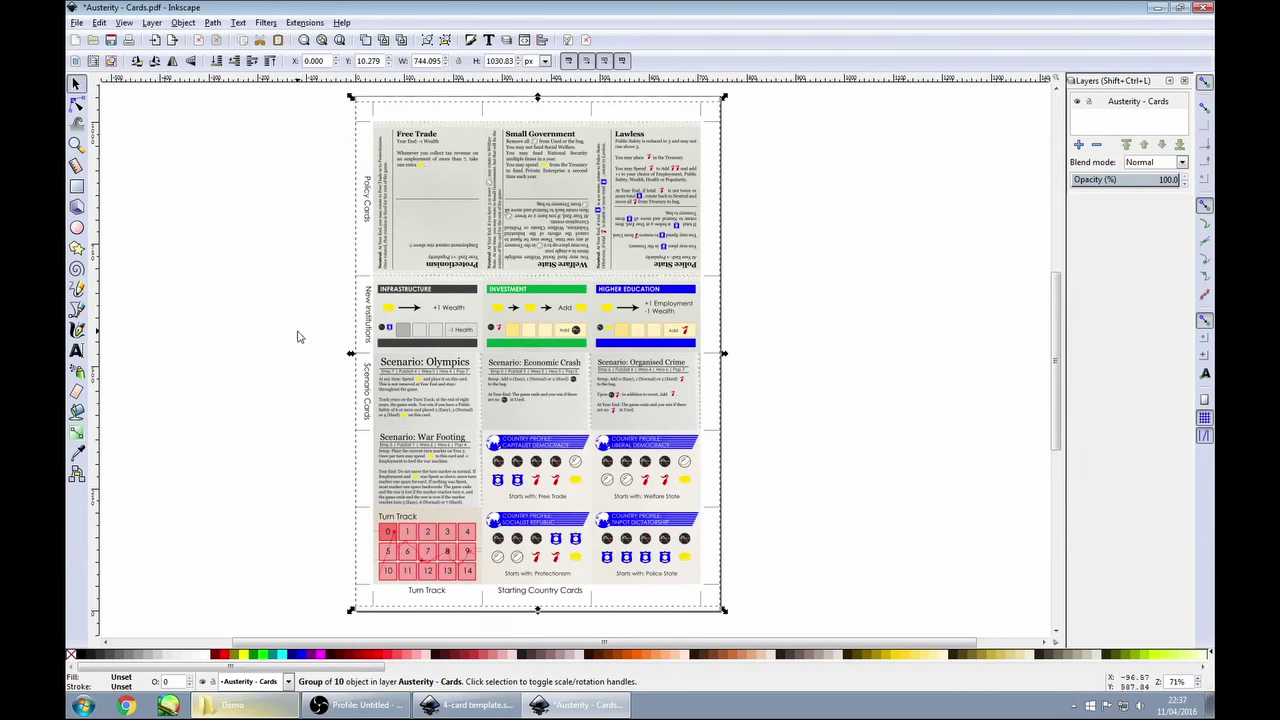
drag(414, 223, 526, 254)
key(ctrl+z)
Place three vertical guides on the card cut marks and horizontal guides along the upper and lower edges of the Policy Cards row.
click(76, 143)
drag(328, 90, 613, 360)
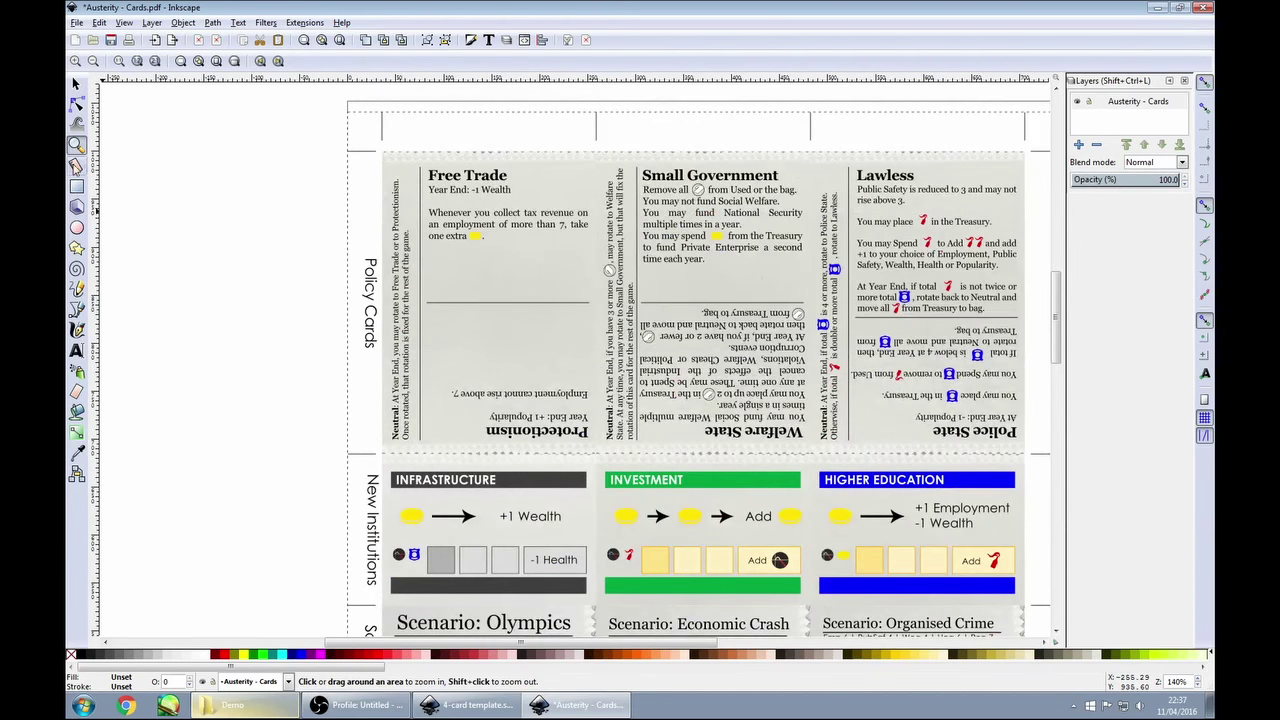
click(76, 84)
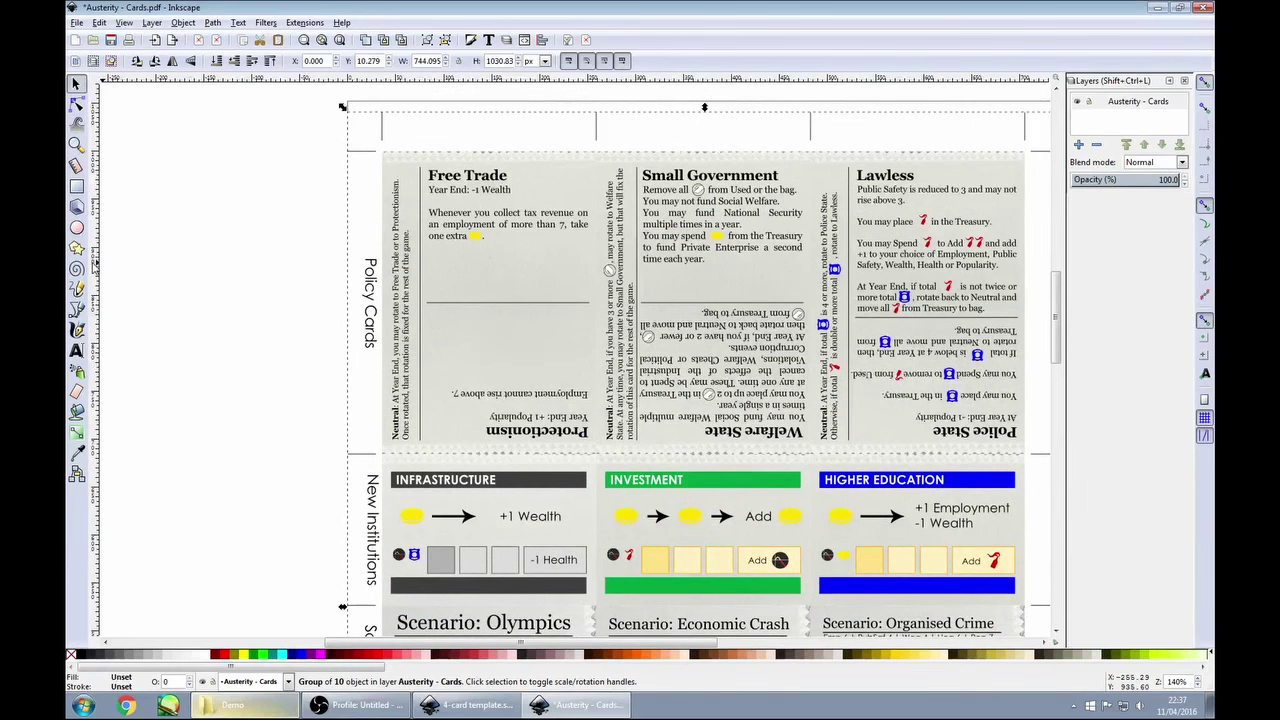
drag(96, 266, 382, 287)
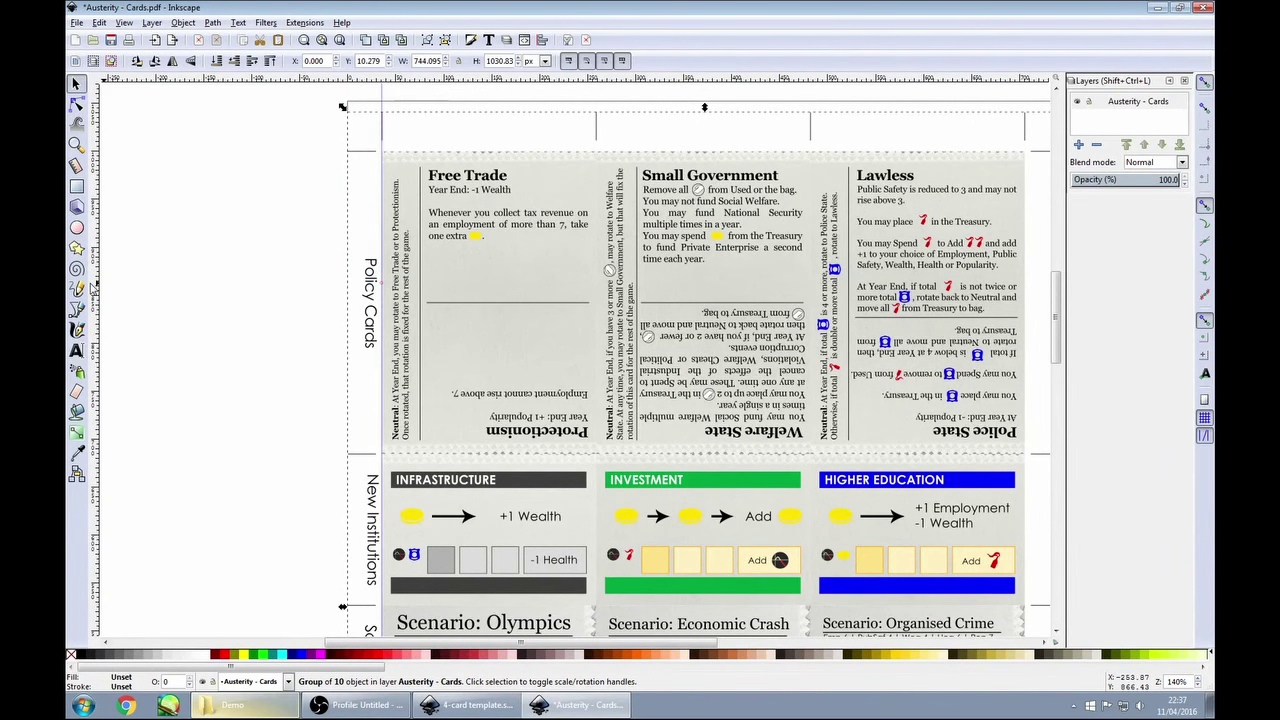
drag(92, 288, 596, 288)
drag(95, 350, 810, 325)
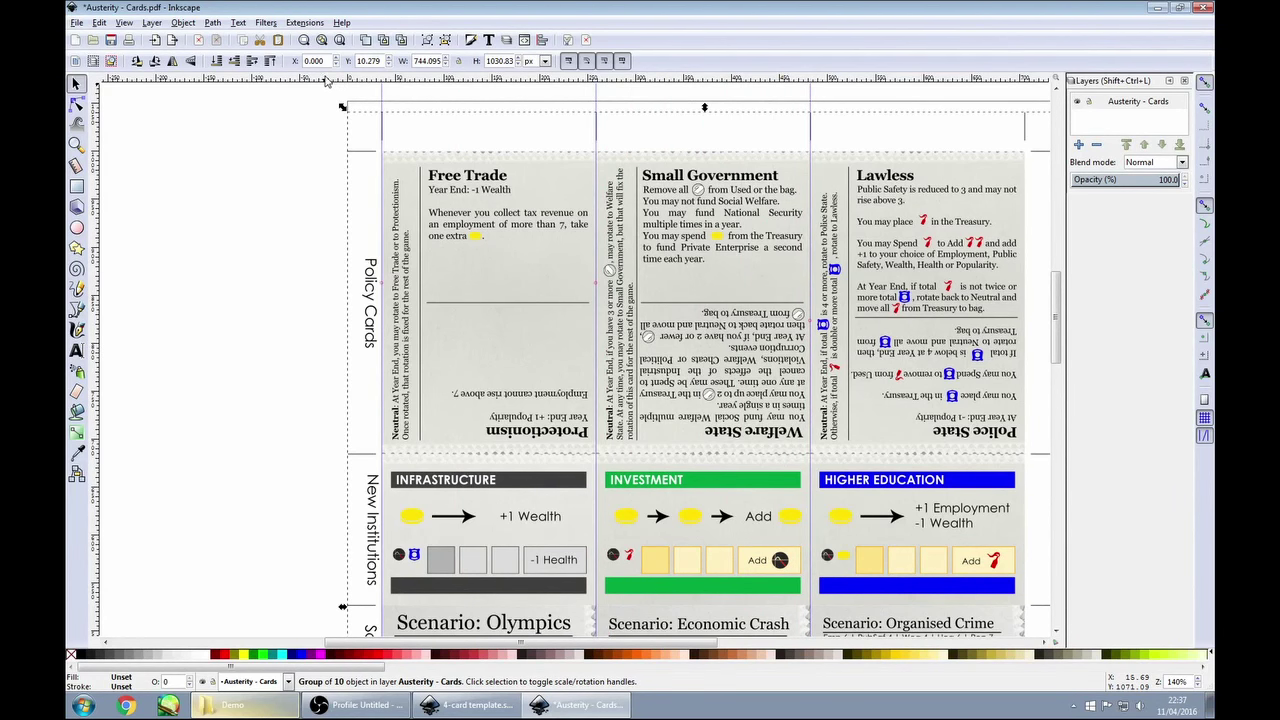
drag(325, 80, 326, 108)
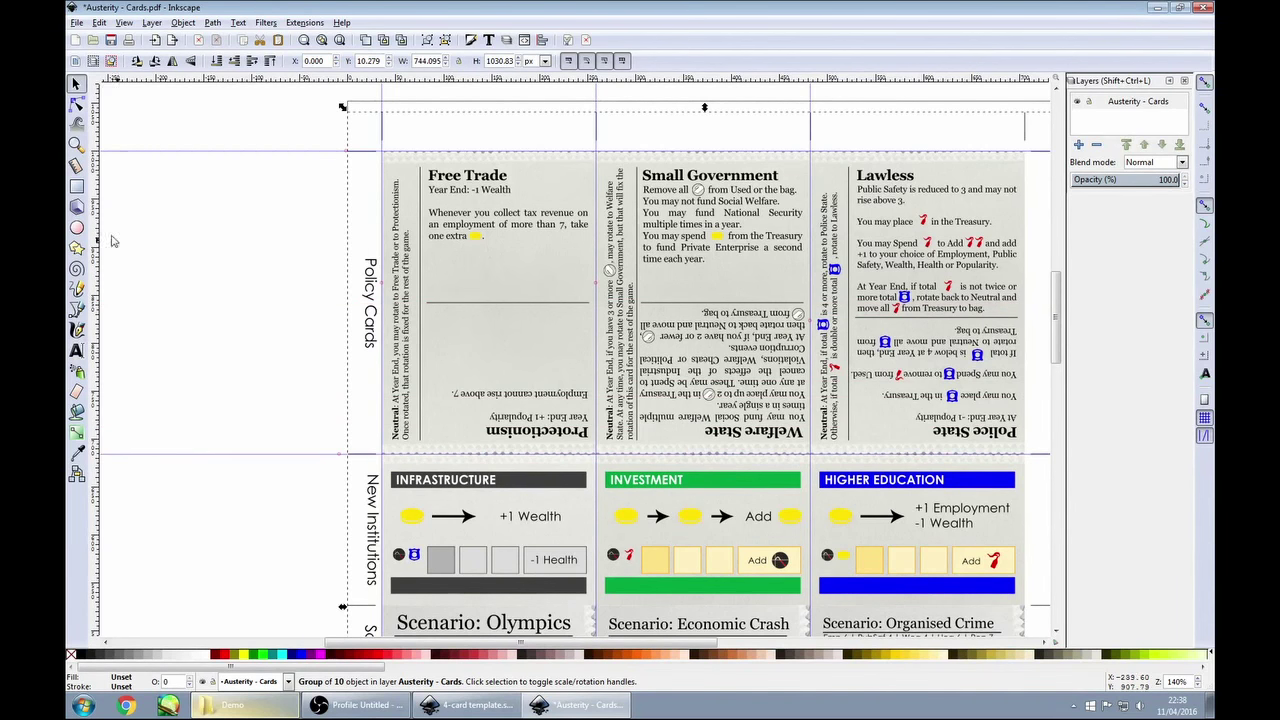
Draw a rectangle about 179 by 253 px between the guides over the Free Trade card and clip the grouped sheet to it.
click(76, 186)
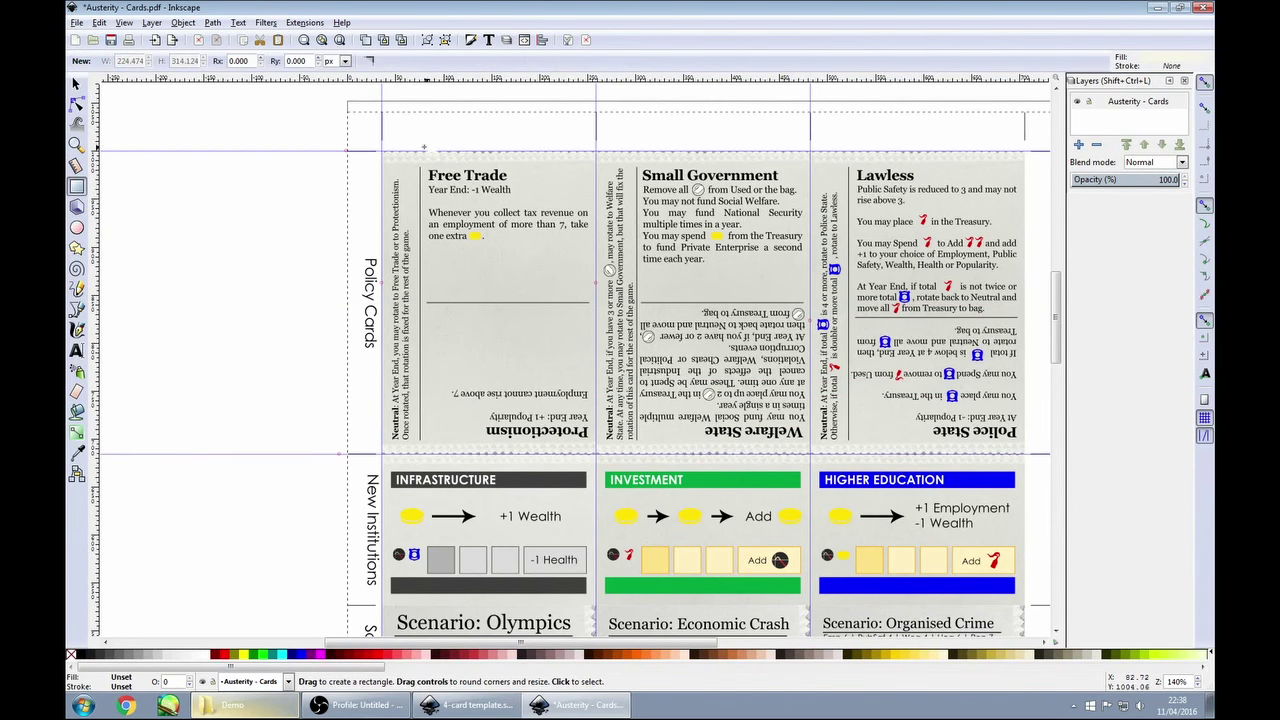
drag(382, 152, 595, 455)
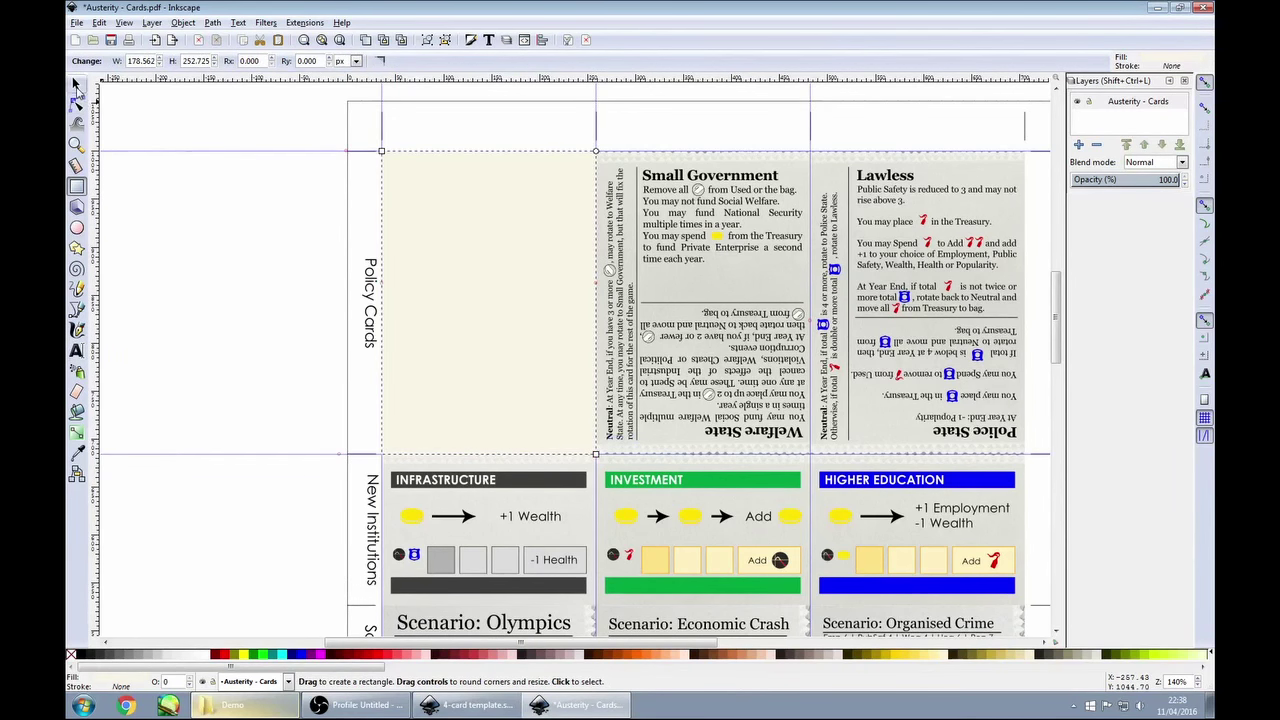
click(76, 84)
shift+click(638, 248)
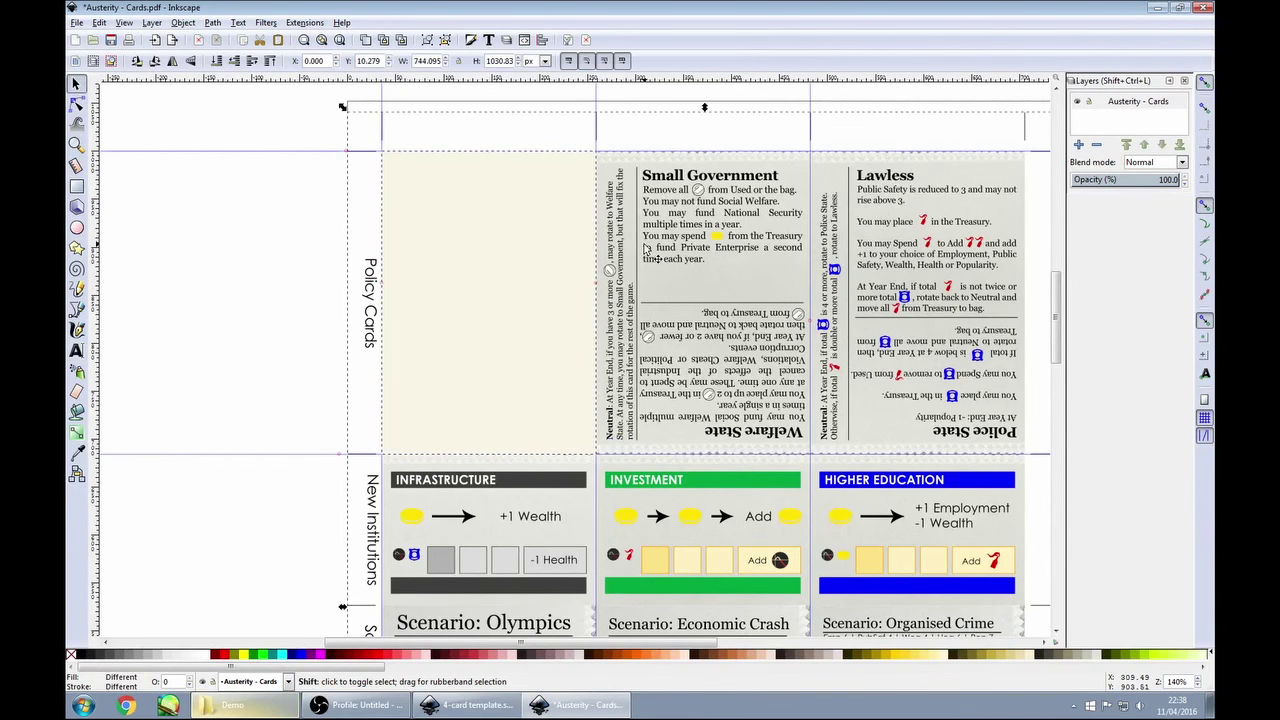
right_click(521, 238)
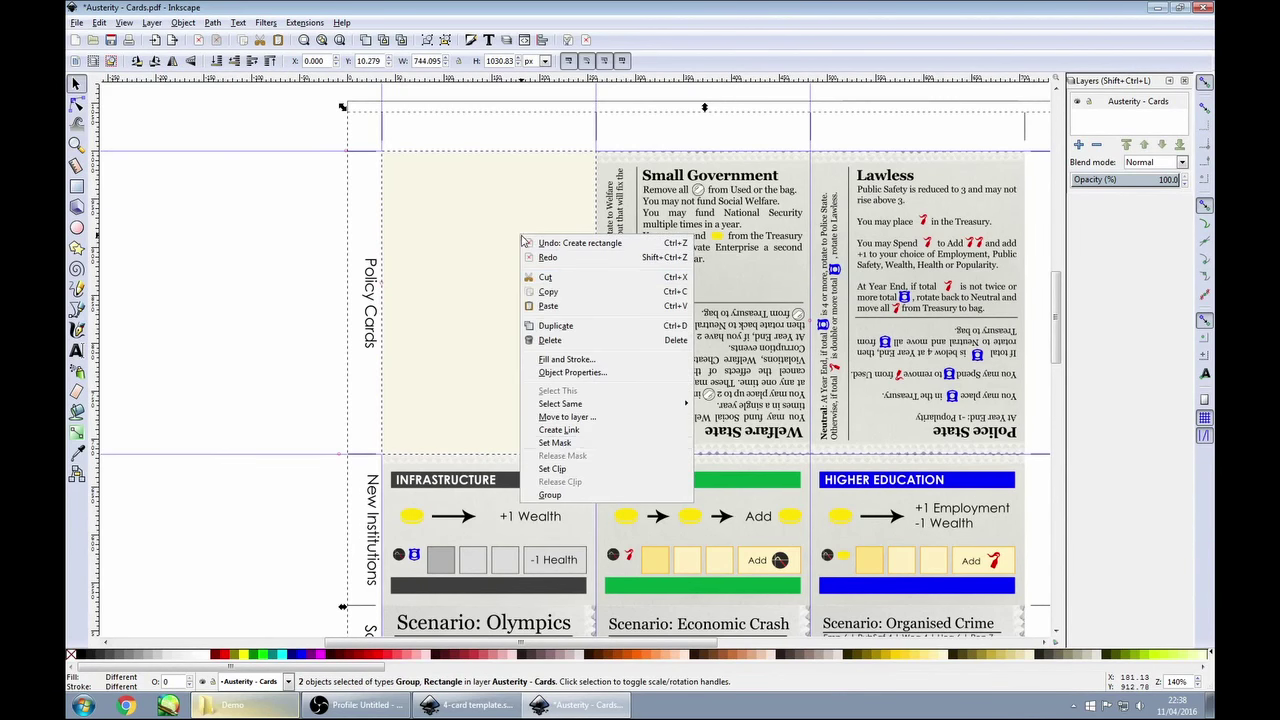
click(553, 469)
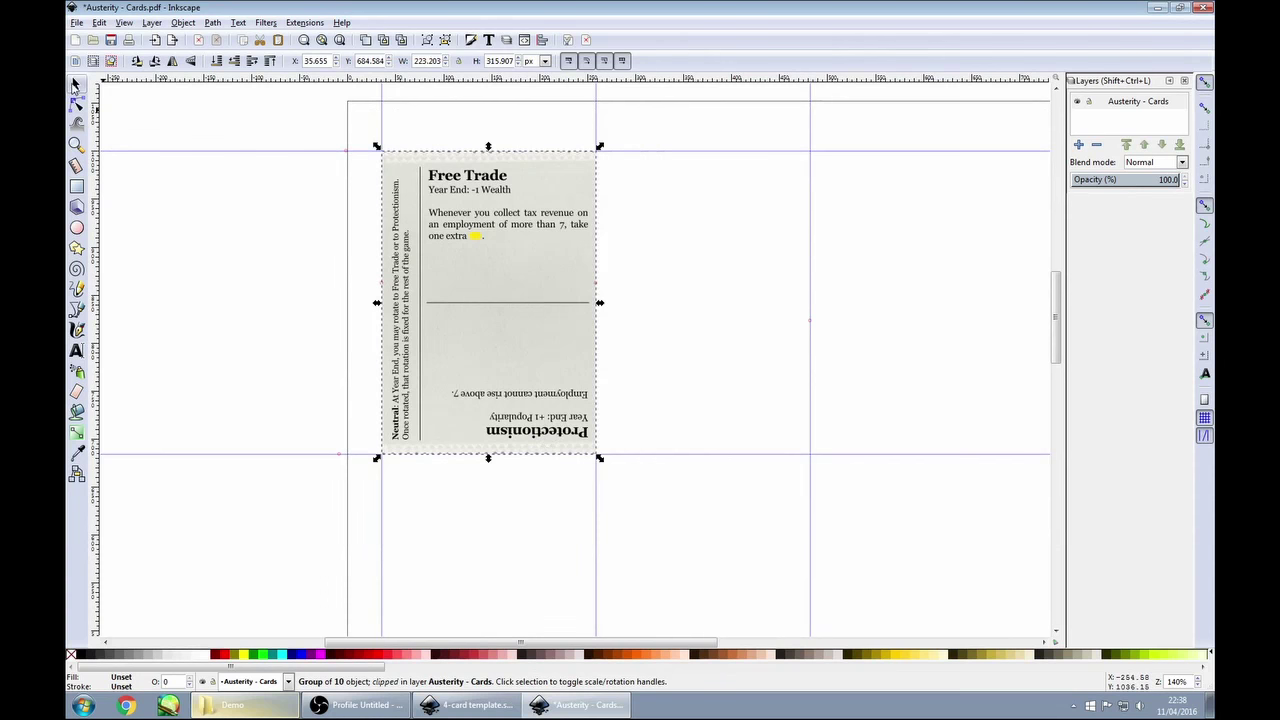
Copy the clipped Free Trade card and paste it beside the page in 4-card template.svg.
click(240, 240)
click(458, 255)
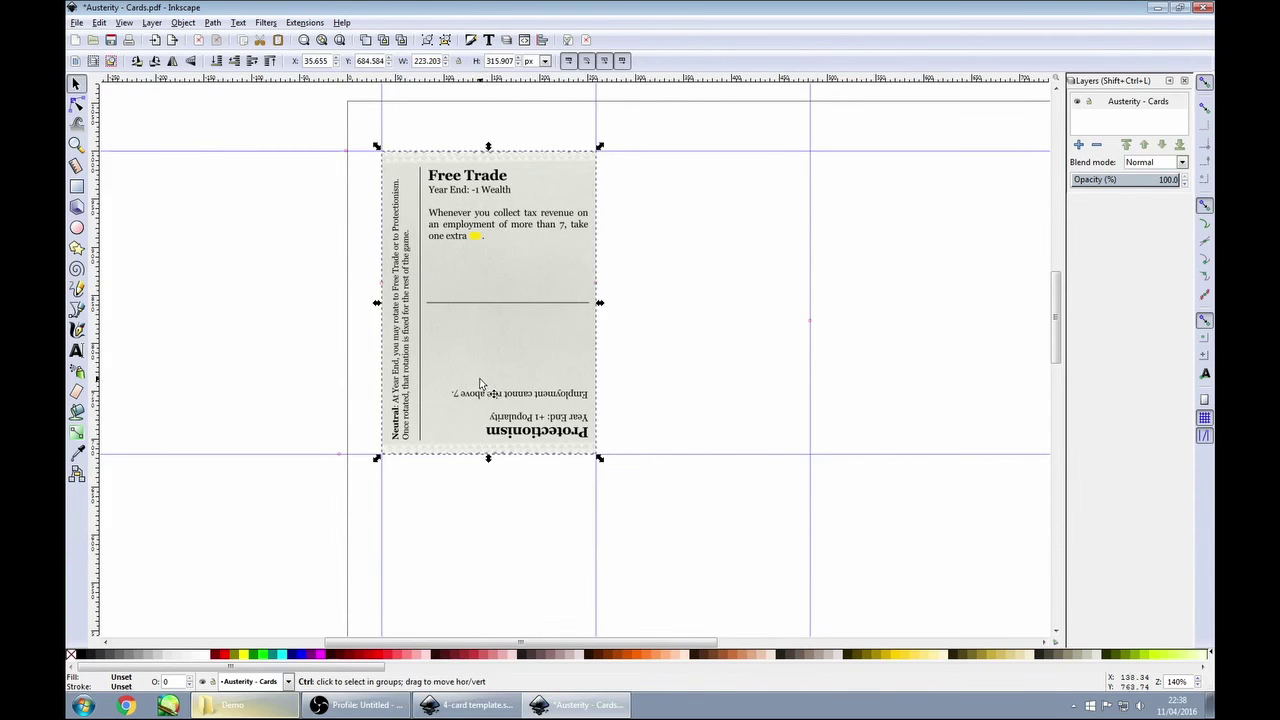
right_click(476, 334)
click(468, 705)
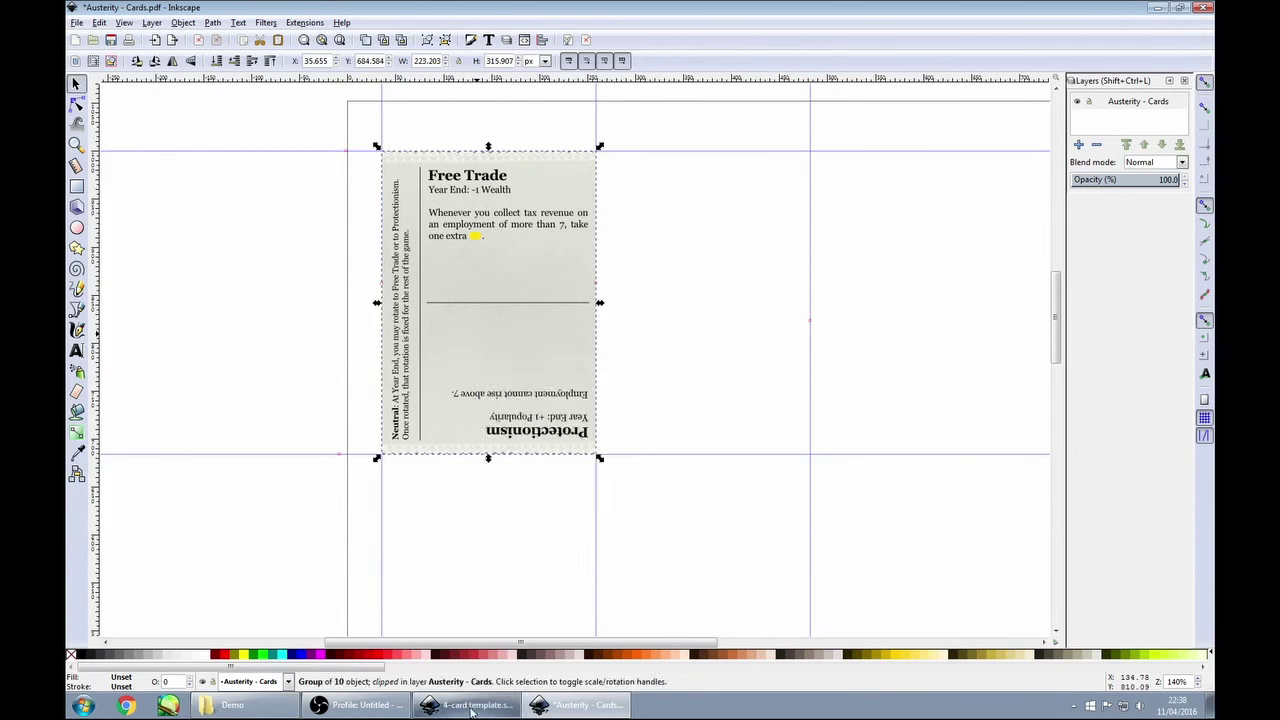
click(468, 705)
right_click(253, 277)
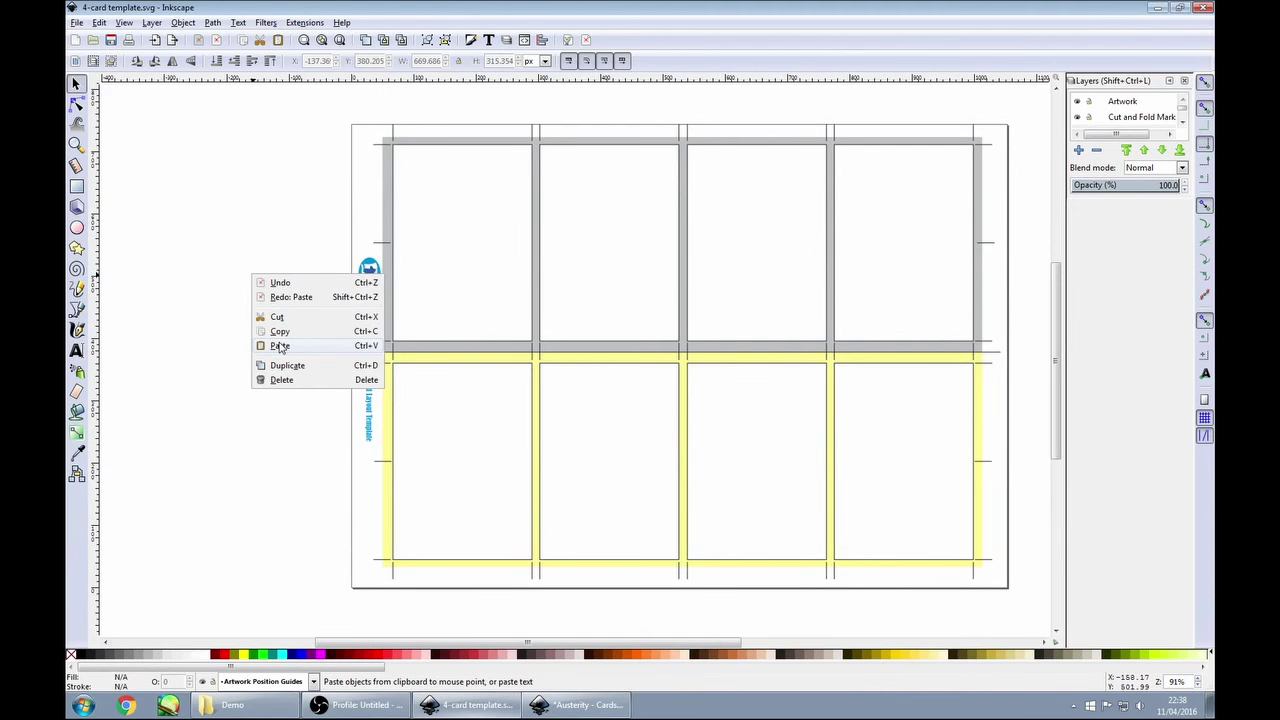
click(280, 346)
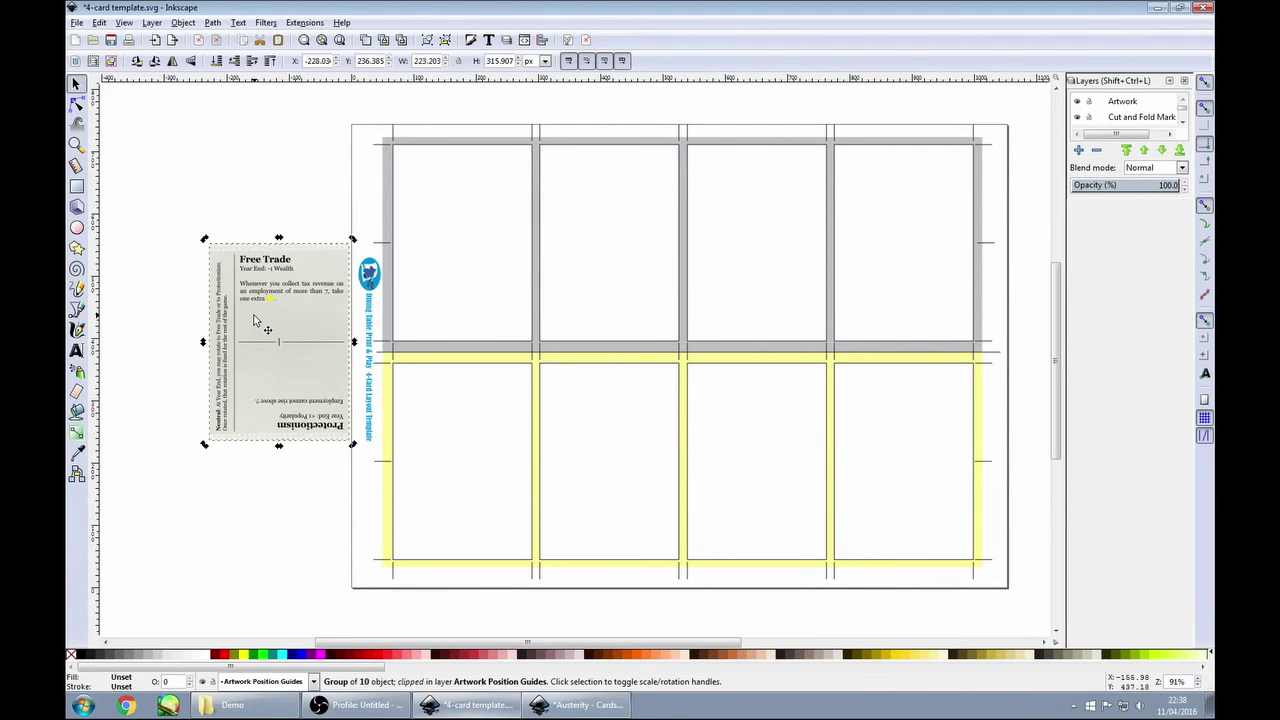
Move the pasted Free Trade card into the first slot of the template's upper row, at about X 66, Y 395 px.
drag(256, 322, 286, 337)
drag(405, 332, 440, 222)
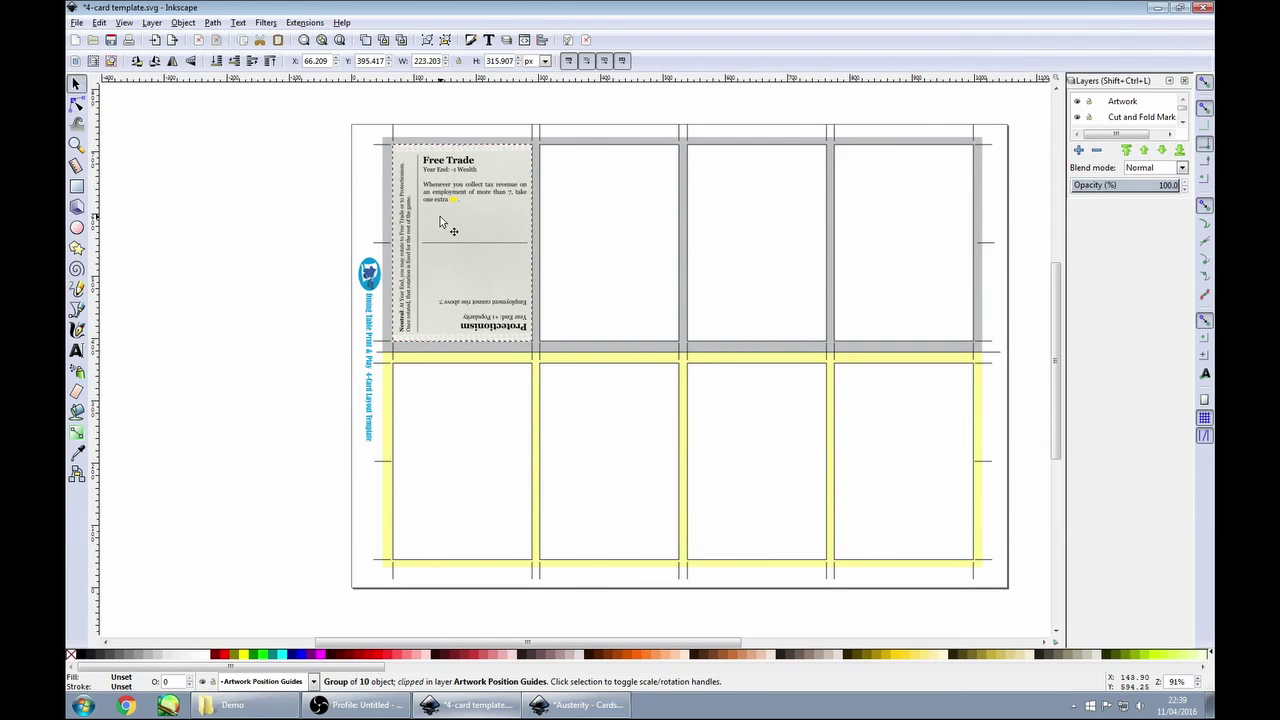
click(255, 240)
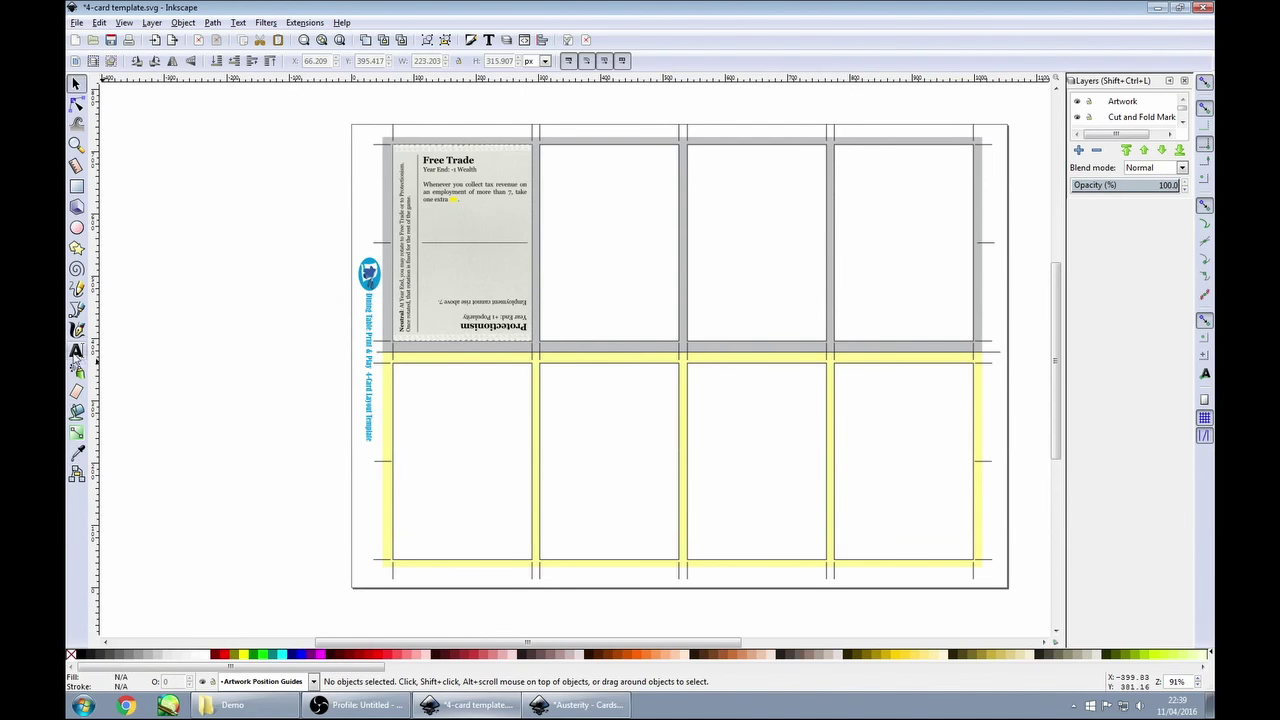
click(76, 145)
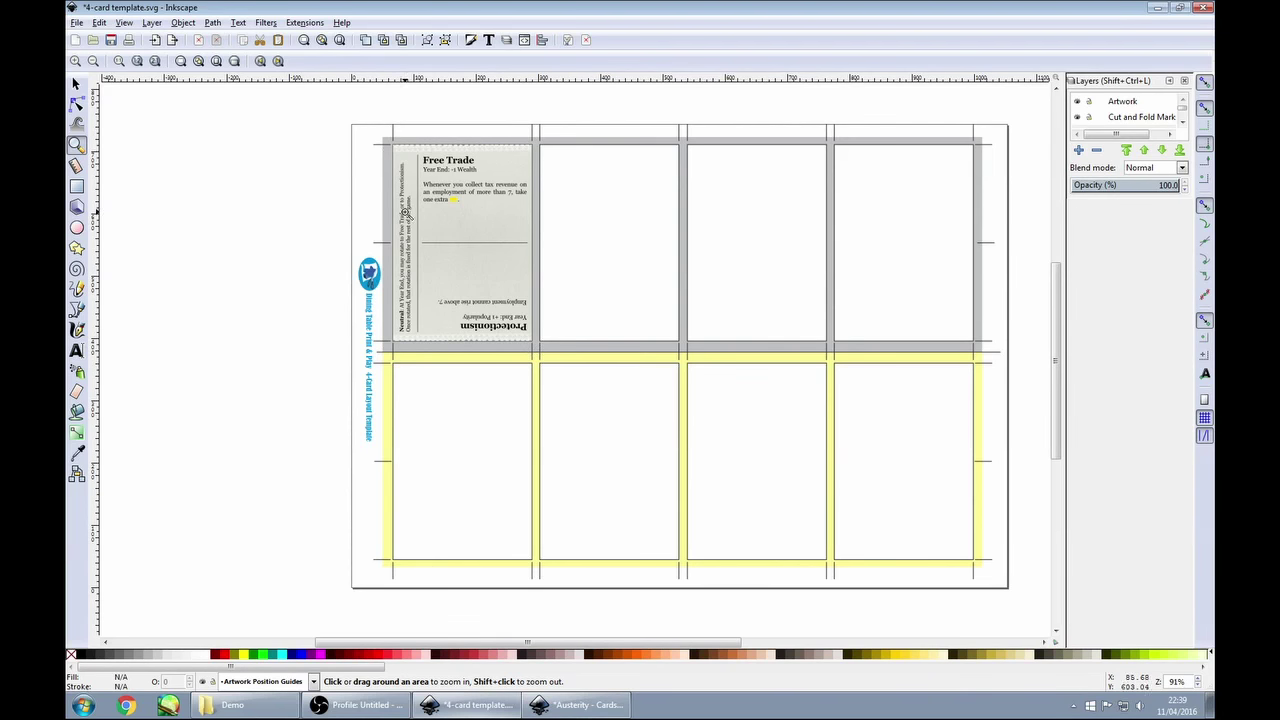
Expand the layer list to show all the layers and hide the Artwork Position Guides layer.
drag(356, 121, 524, 268)
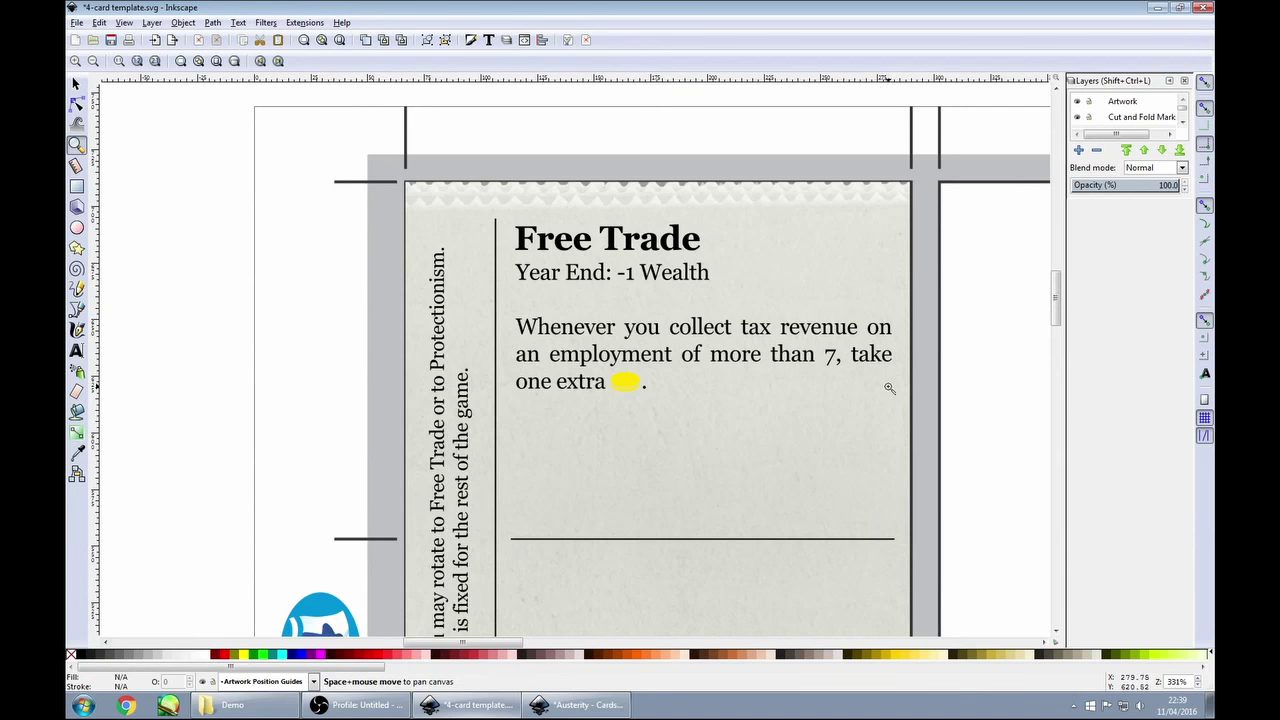
drag(884, 383, 683, 358)
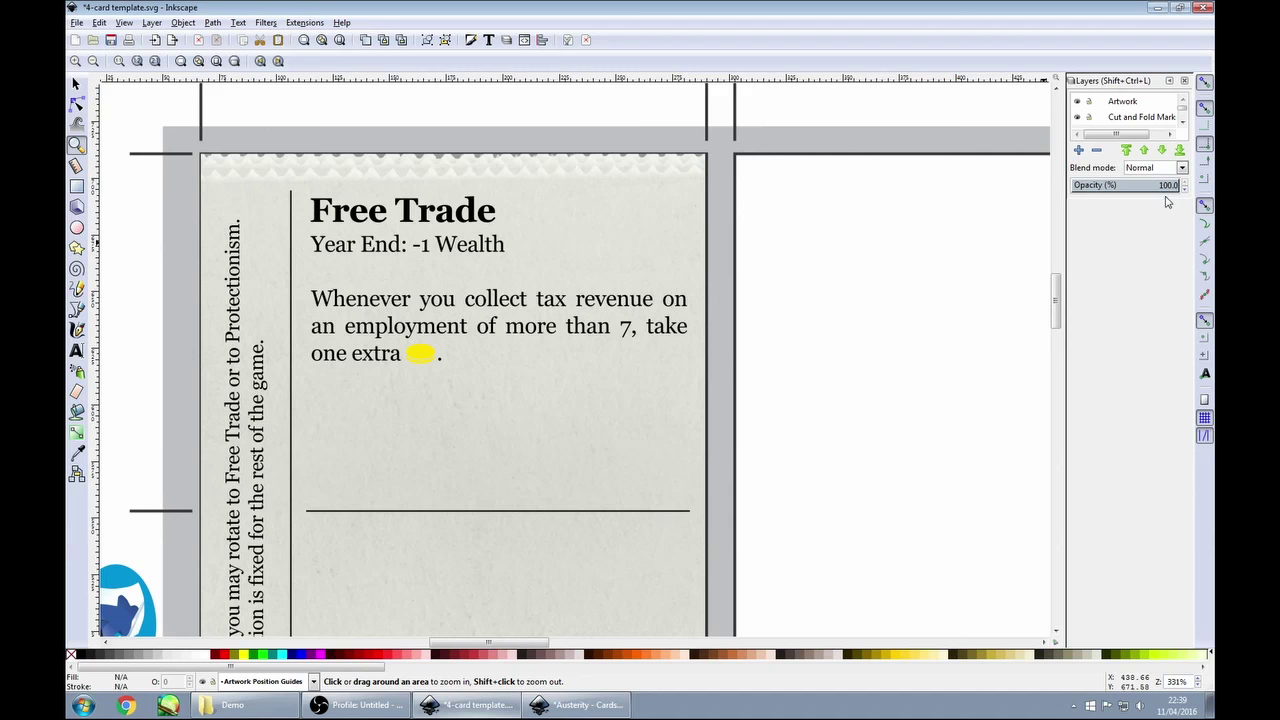
drag(1160, 197, 1162, 351)
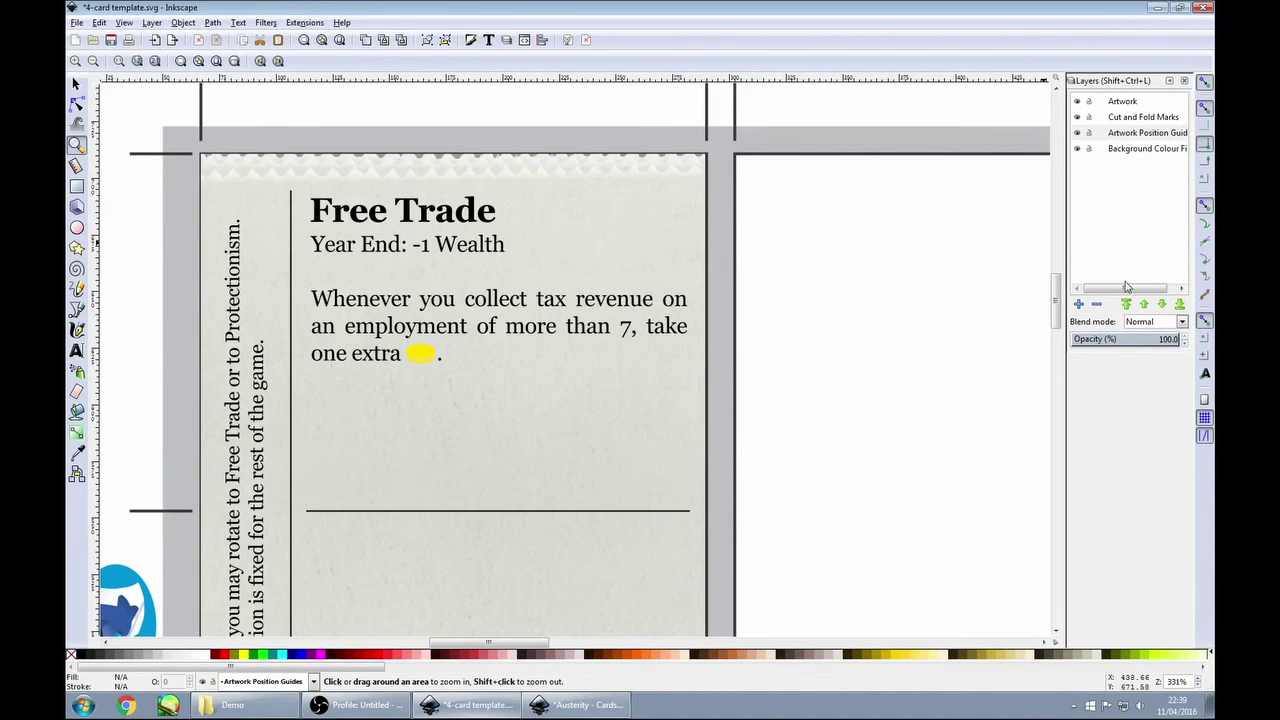
mouse_move(1126, 287)
mouse_down()
mouse_move(1138, 291)
mouse_move(1102, 287)
mouse_up()
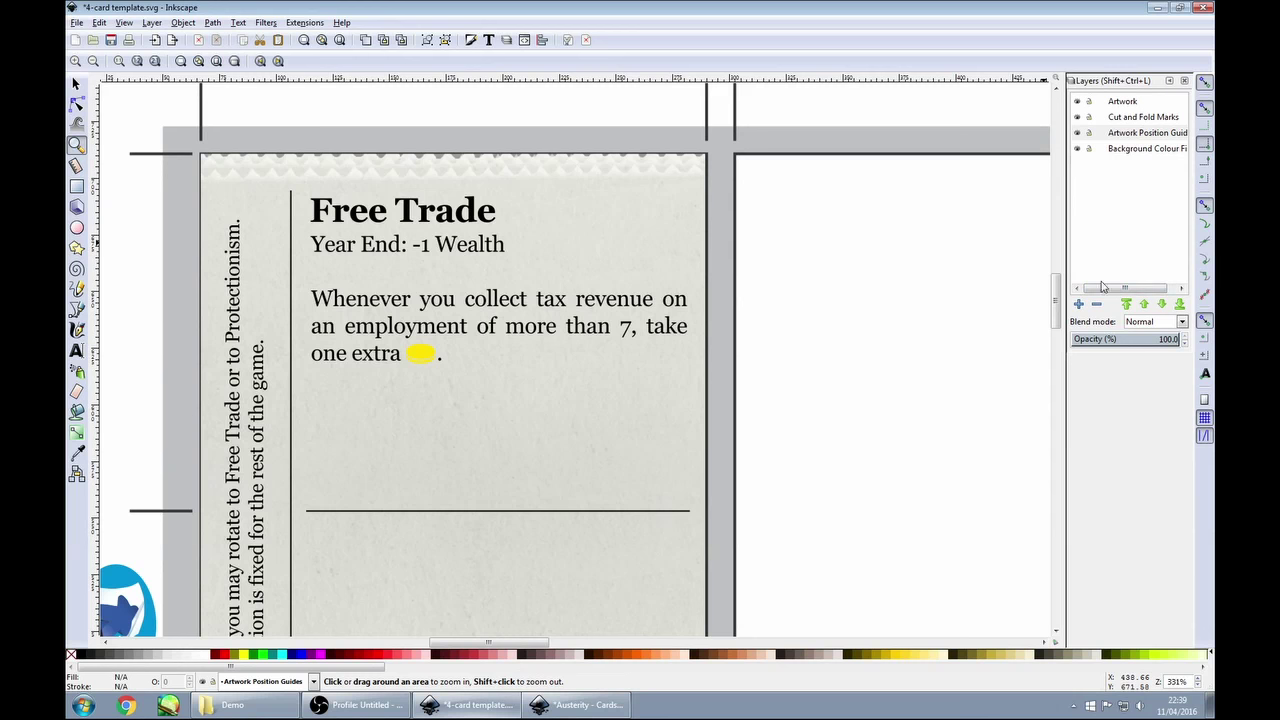
click(1077, 134)
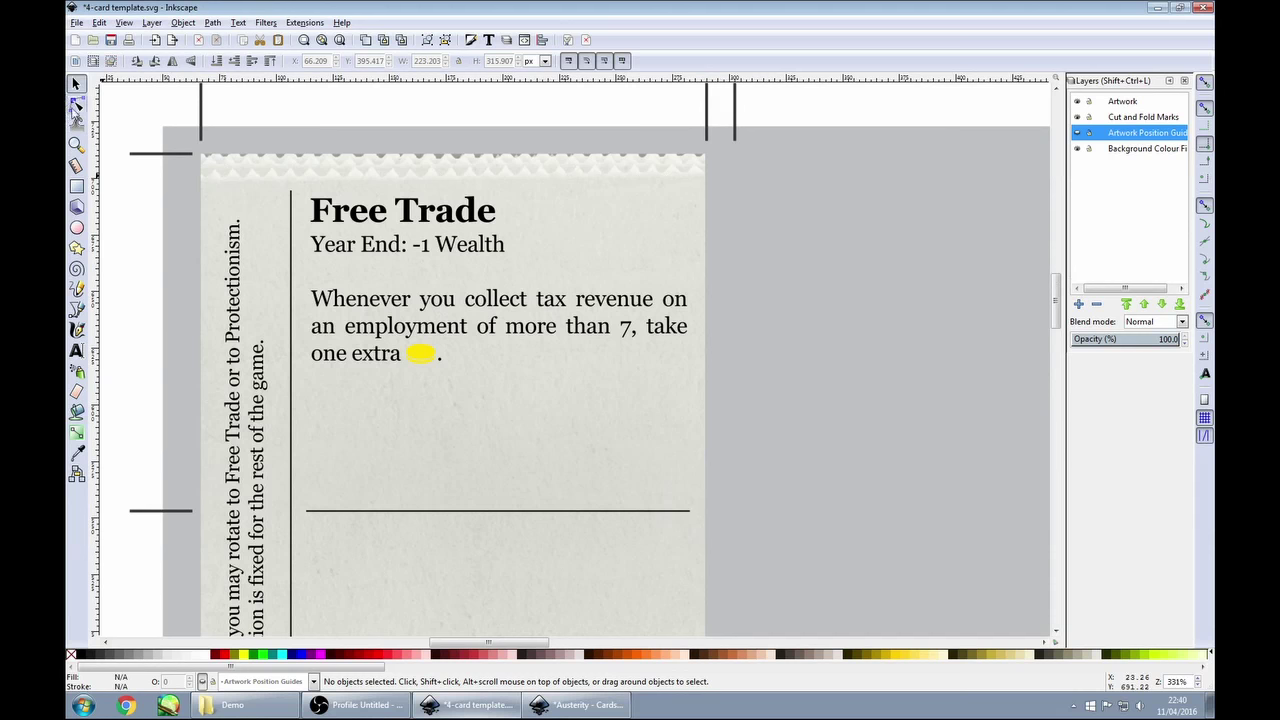
Recolour the grey background rectangle behind the upper card row with the paper colour sampled near the Free Trade card's left edge.
click(820, 225)
click(76, 452)
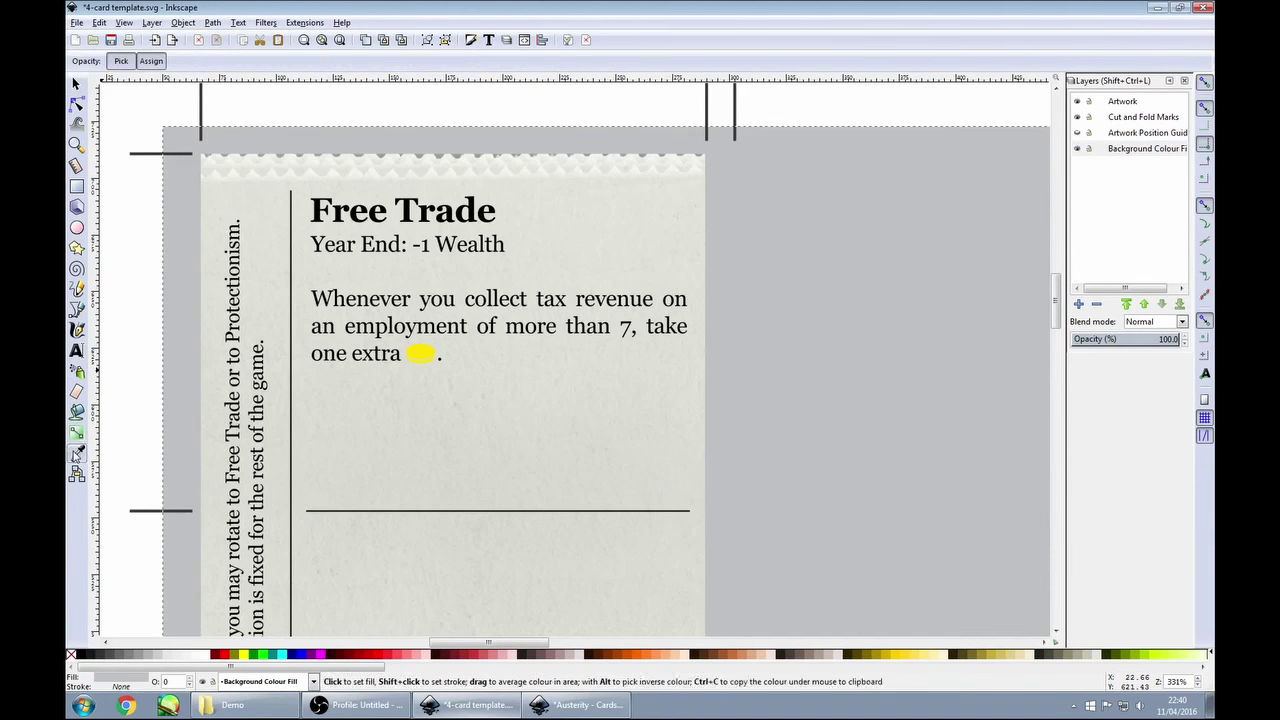
click(210, 299)
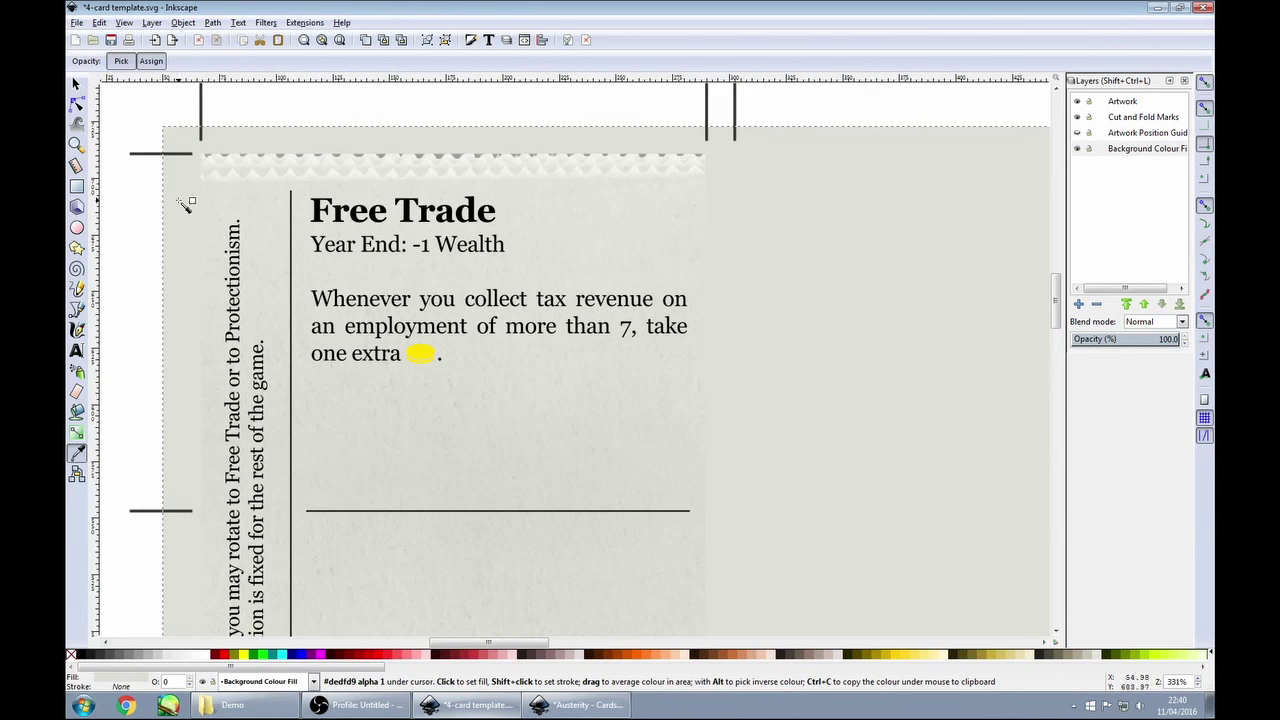